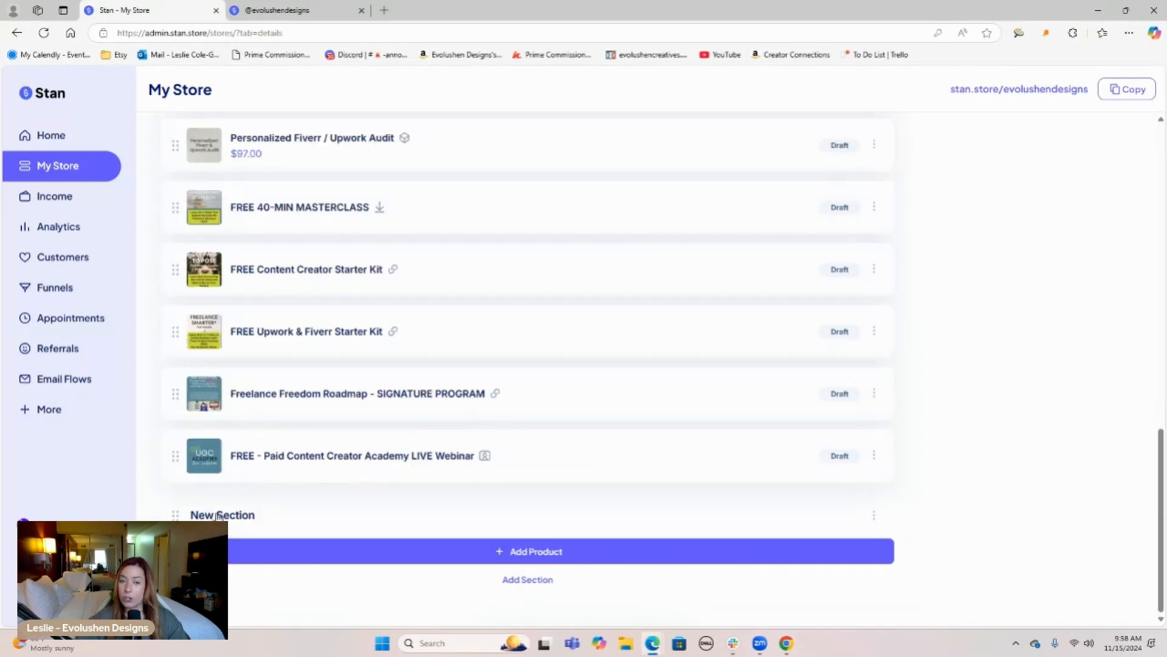
- Move the new section above the THIS WEEK ONLY product and rename it FREEBIES / LIVE TRAINING
{"action": "left_click_drag", "start_coordinate": [218, 515], "coordinate": [232, 191]}
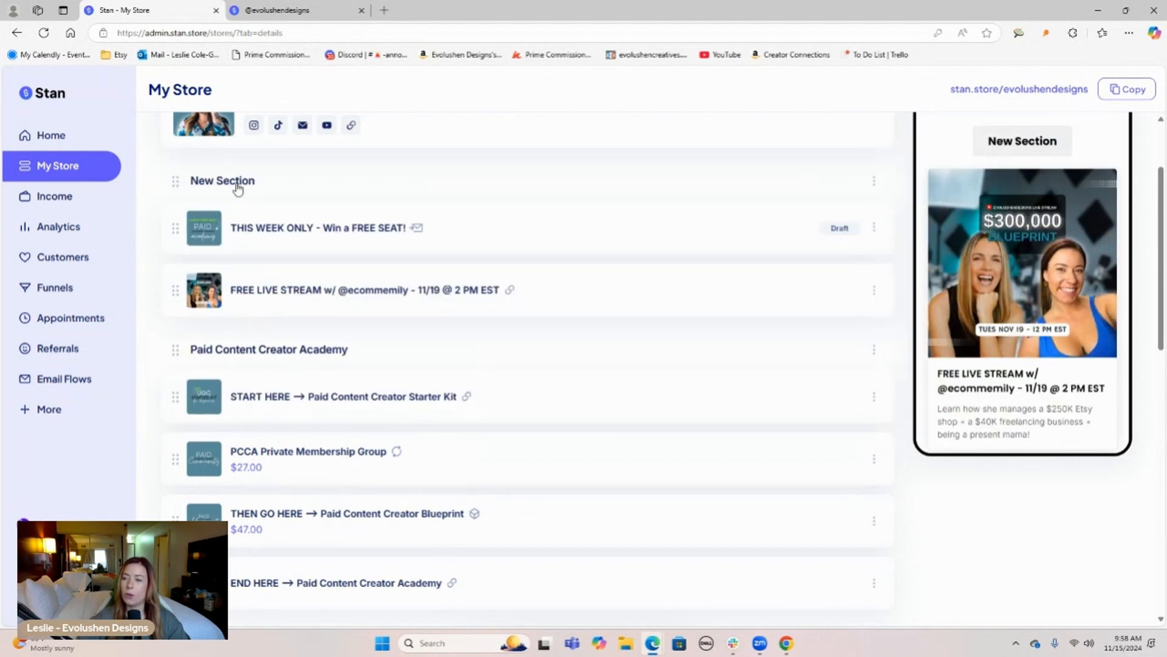
{"action": "scroll", "coordinate": [1025, 308], "scroll_direction": "up", "scroll_amount": 2}
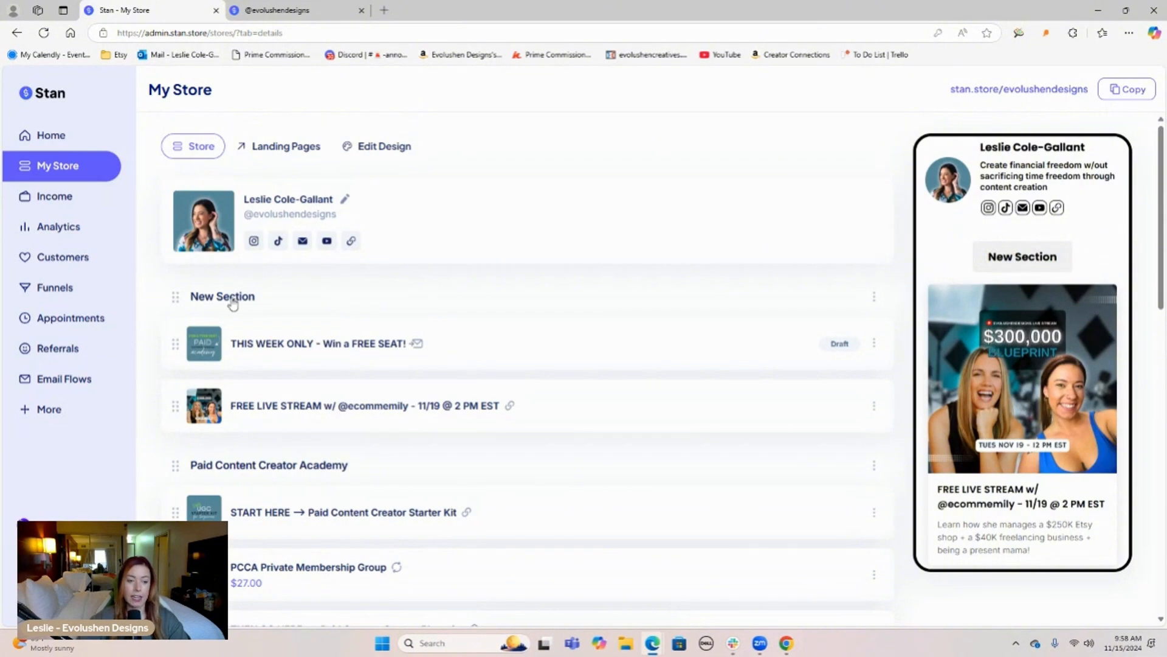
{"action": "left_click", "coordinate": [875, 300]}
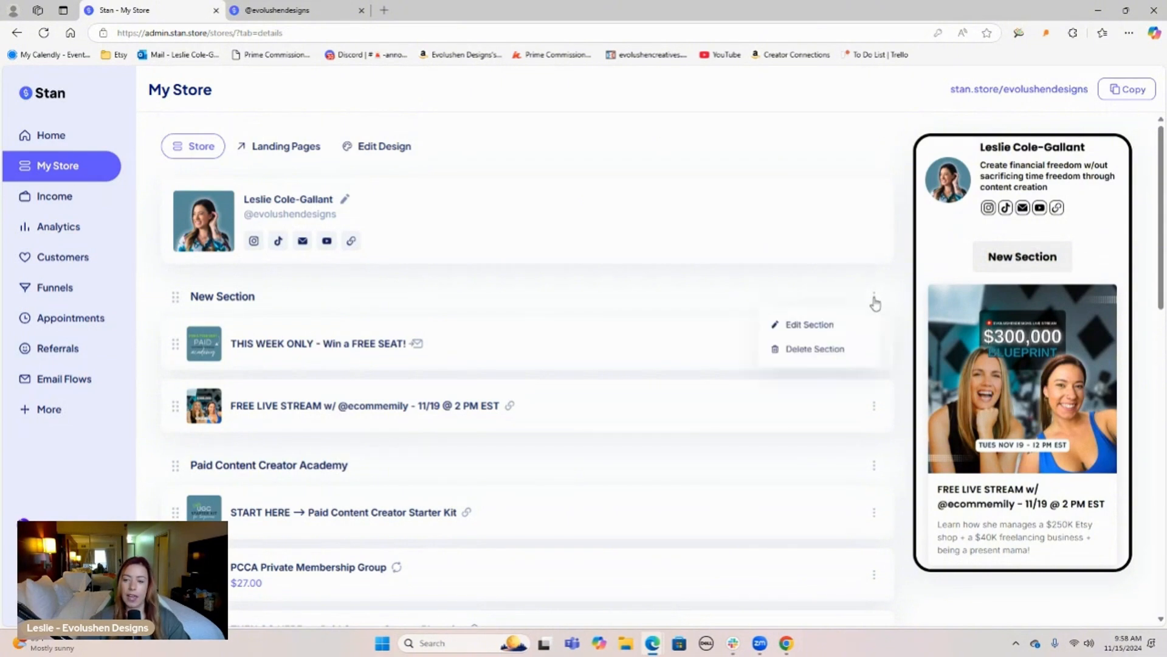
{"action": "left_click", "coordinate": [790, 325]}
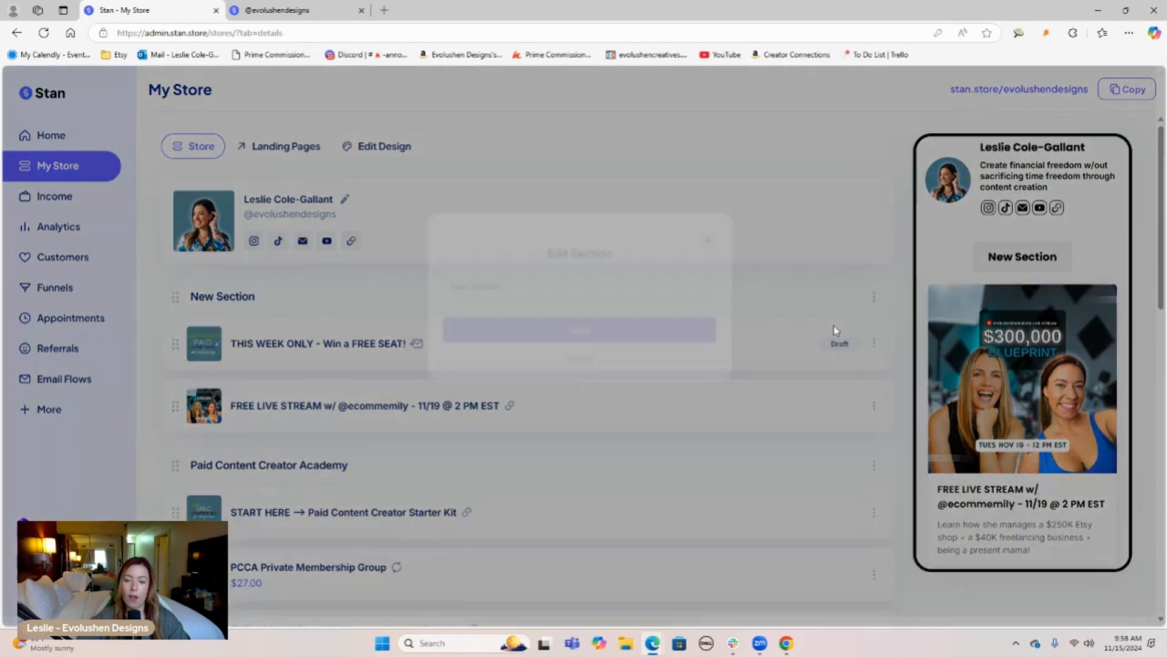
{"action": "key", "text": "ctrl+shift+Left"}
{"action": "key", "text": "ctrl+shift+Left"}
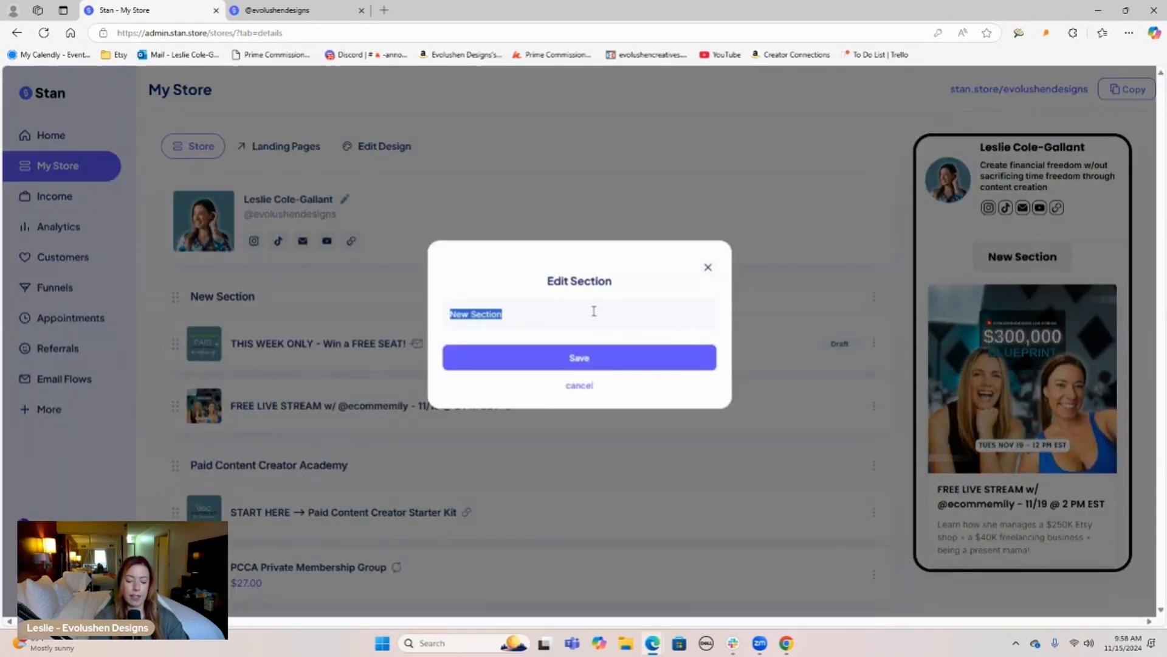
{"action": "type", "text": "FREEBIES /"}
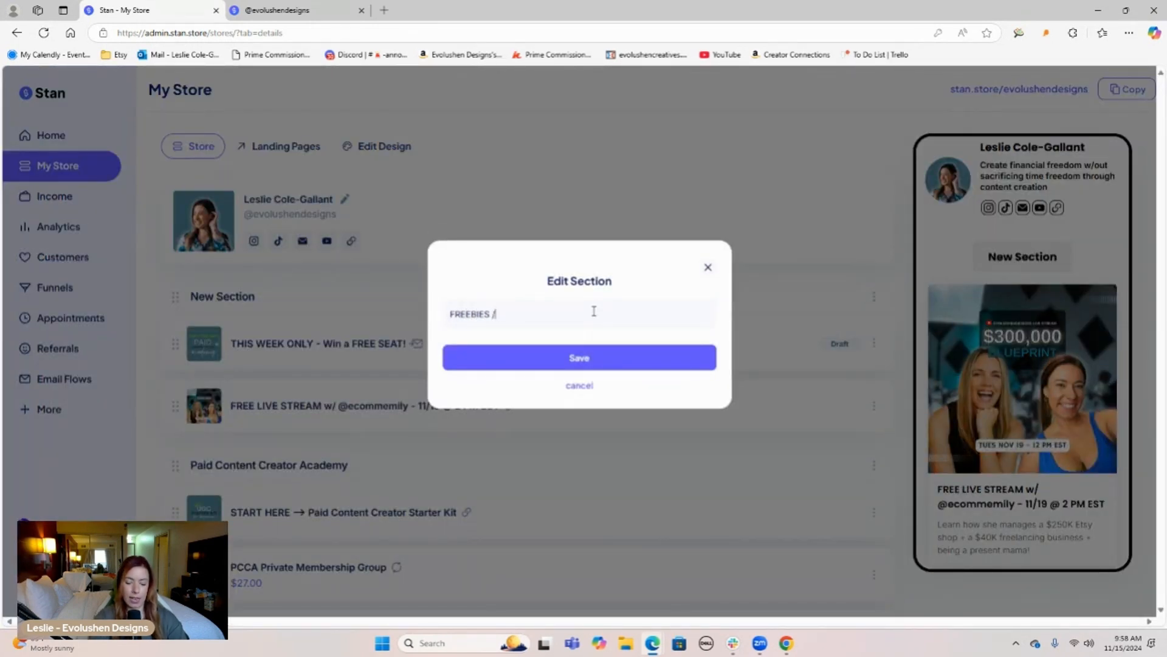
{"action": "type", "text": " LIVE TRAINING"}
{"action": "left_click", "coordinate": [600, 359]}
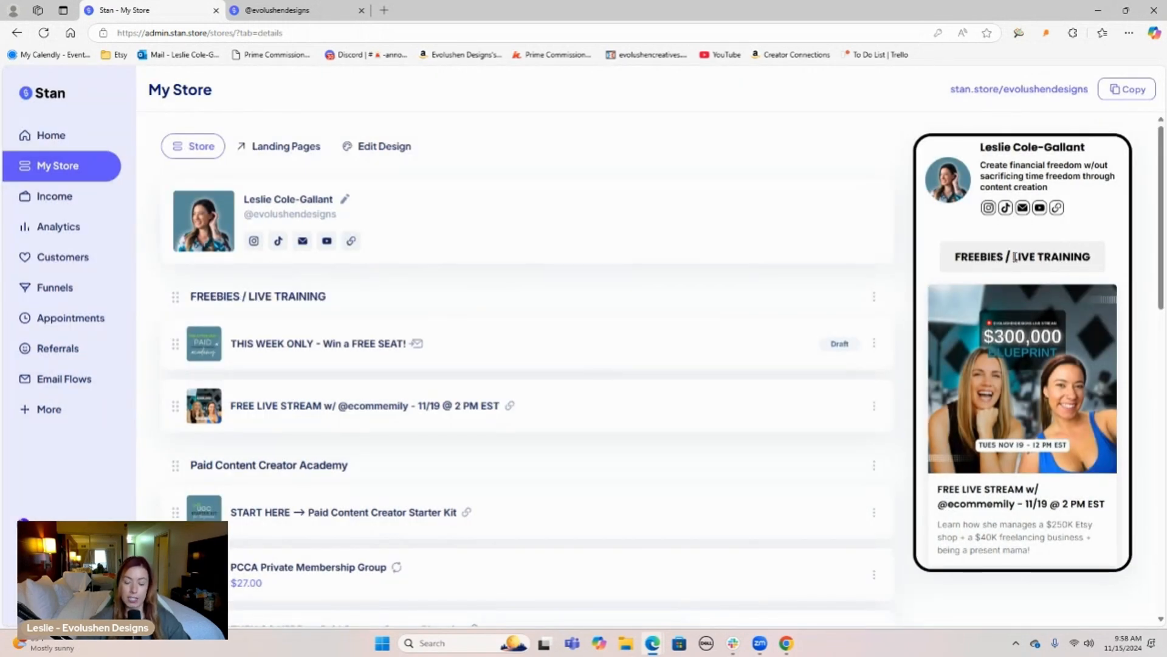
- Check the section headings in the store's phone preview and start adding a new product to the store
{"action": "scroll", "coordinate": [1058, 256], "scroll_direction": "down", "scroll_amount": 6}
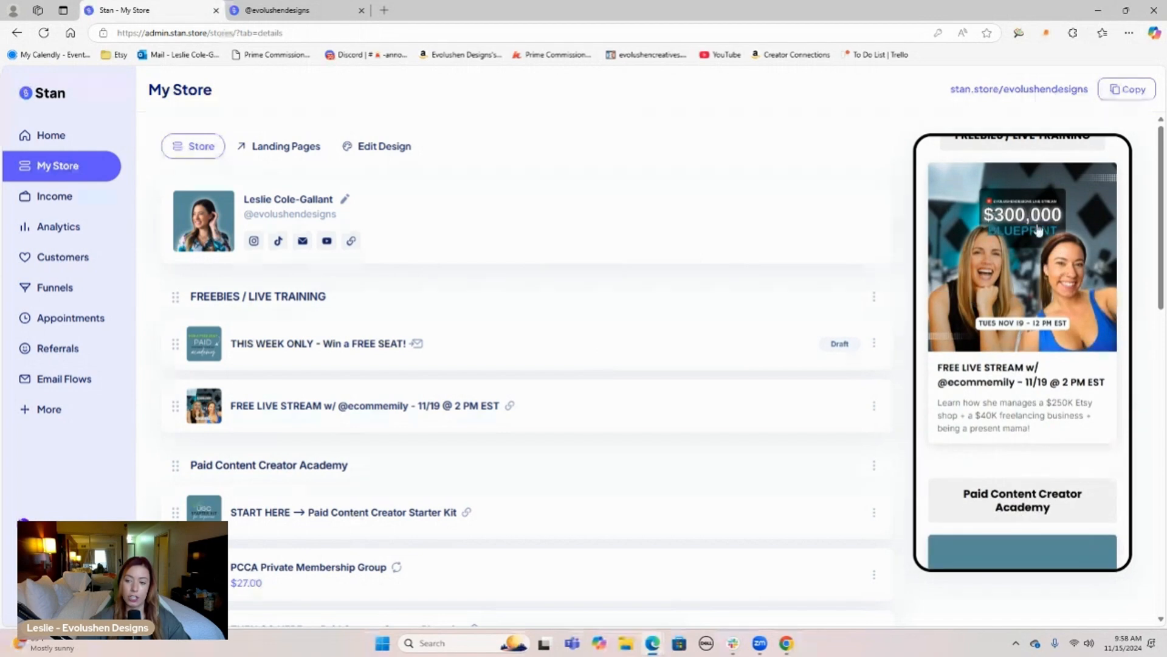
{"action": "scroll", "coordinate": [1058, 240], "scroll_direction": "up", "scroll_amount": 1}
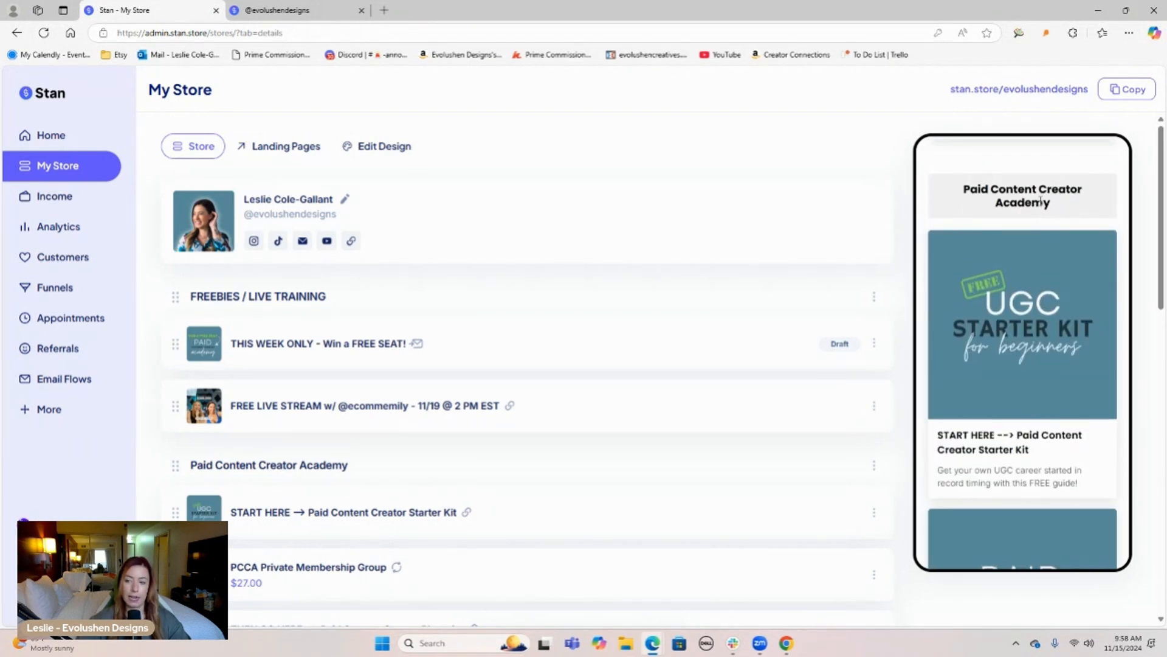
{"action": "scroll", "coordinate": [1055, 225], "scroll_direction": "down", "scroll_amount": 5}
{"action": "scroll", "coordinate": [1053, 212], "scroll_direction": "down", "scroll_amount": 12}
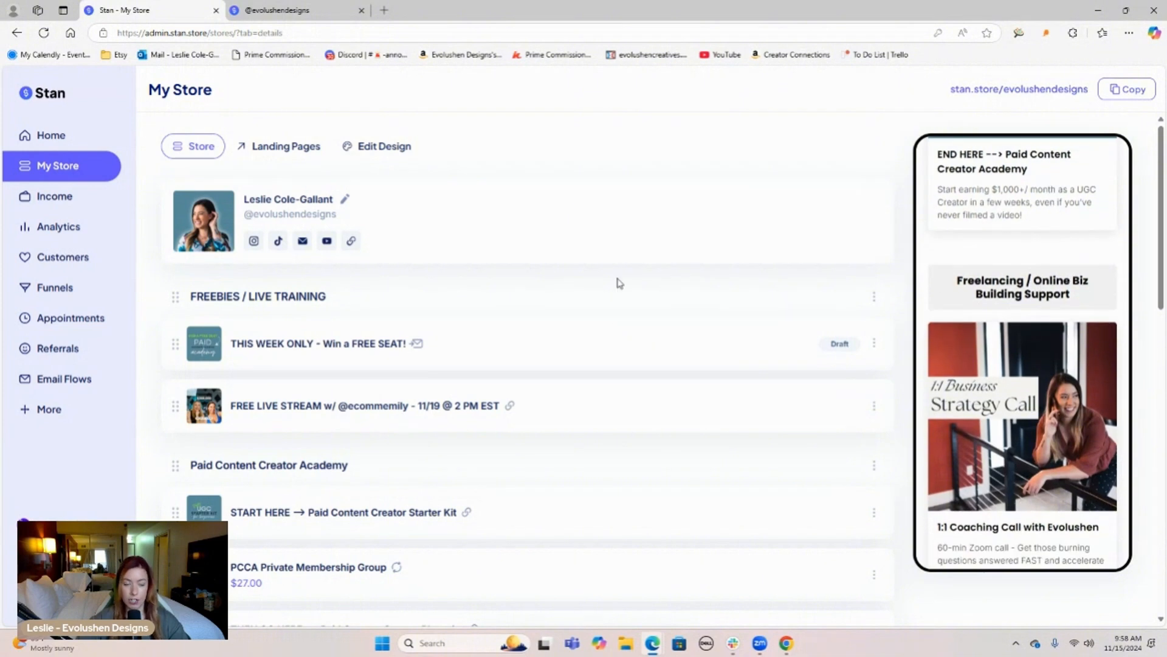
{"action": "scroll", "coordinate": [617, 282], "scroll_direction": "down", "scroll_amount": 15}
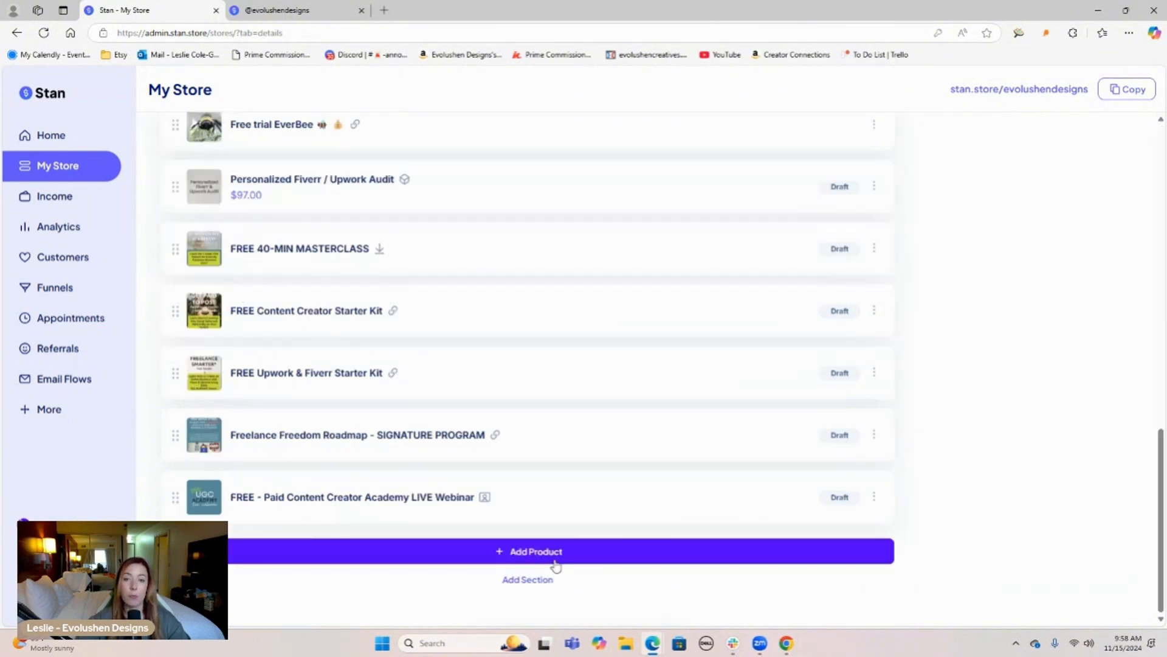
{"action": "left_click", "coordinate": [556, 553]}
{"action": "key", "text": "ctrl+minus"}
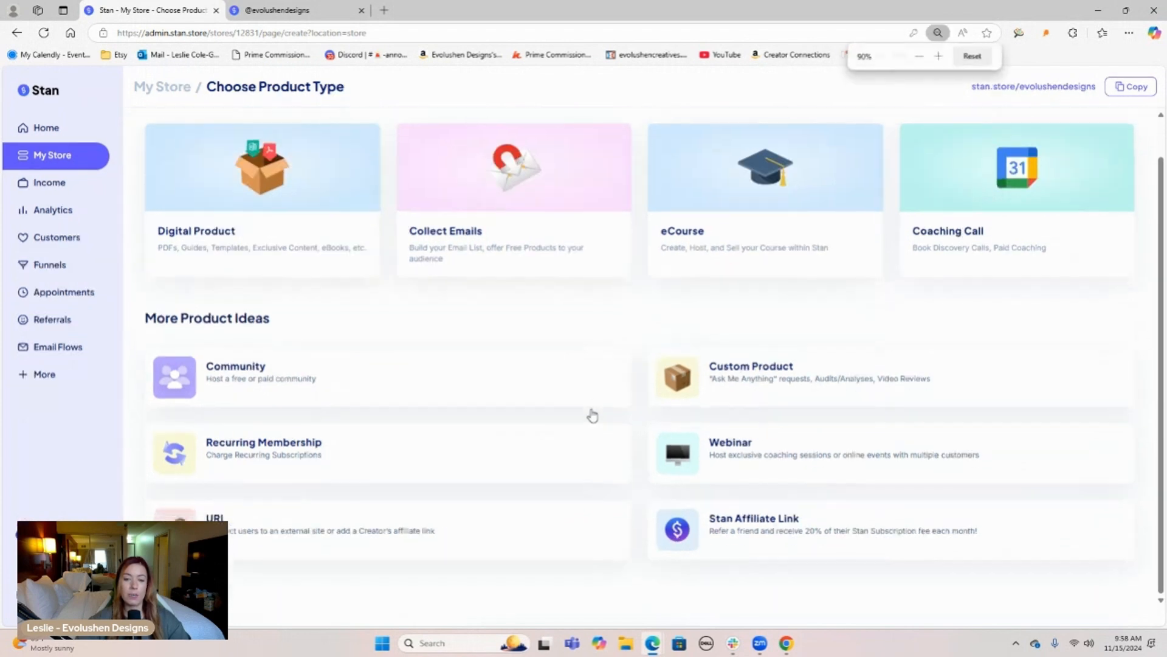
{"action": "scroll", "coordinate": [593, 413], "scroll_direction": "up", "scroll_amount": 2}
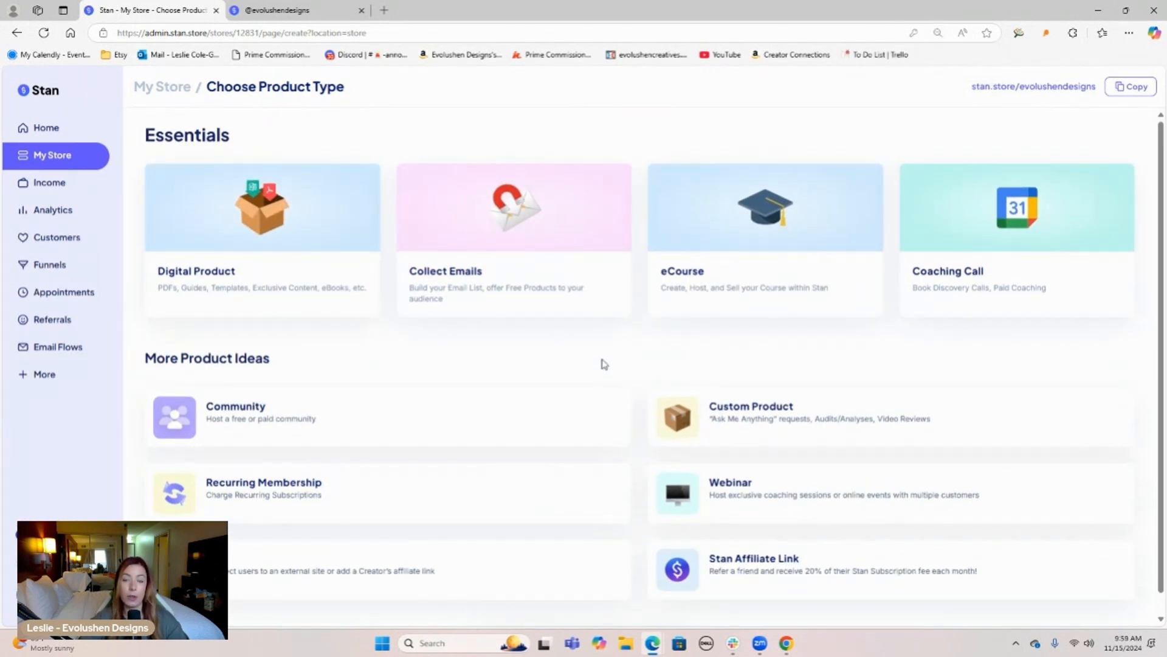
- Examine the public storefront's offers, from the free live stream through the Paid Content Creator Academy products to the coaching call and discounts
{"action": "left_click", "coordinate": [313, 3]}
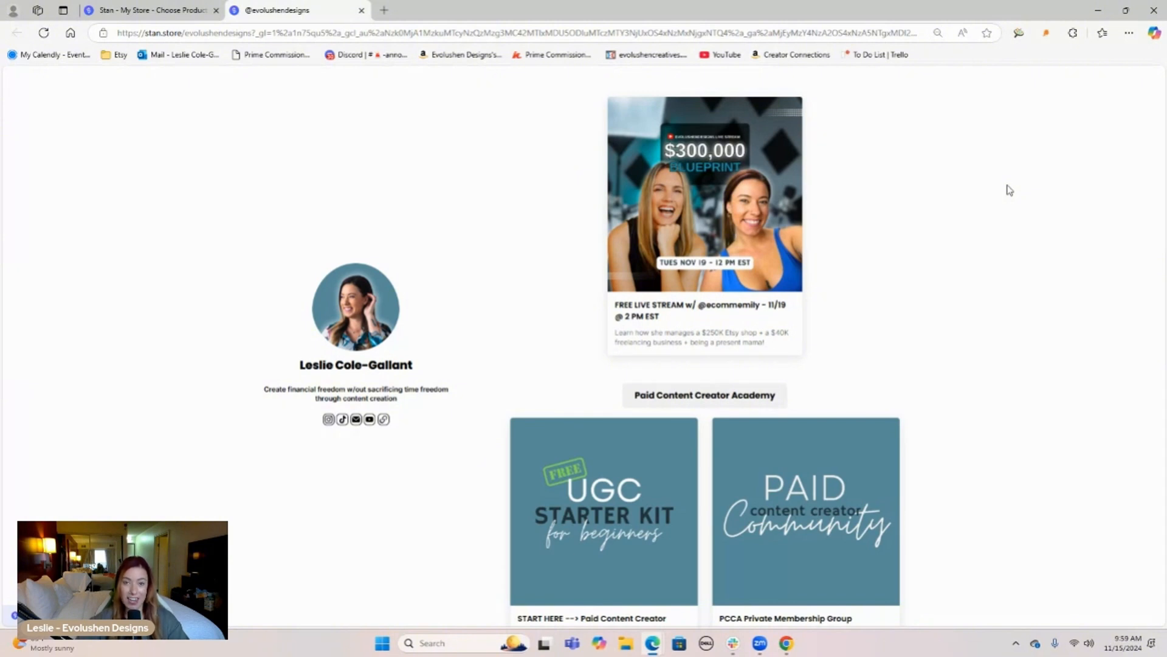
{"action": "left_click", "coordinate": [163, 8]}
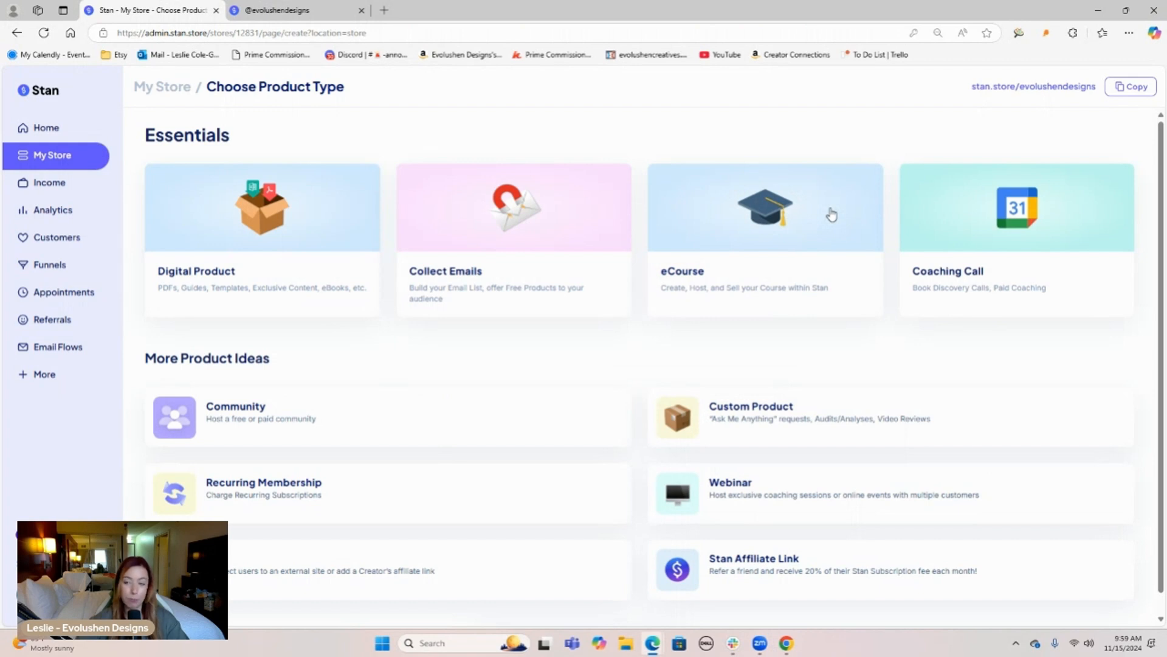
{"action": "left_click", "coordinate": [266, 9]}
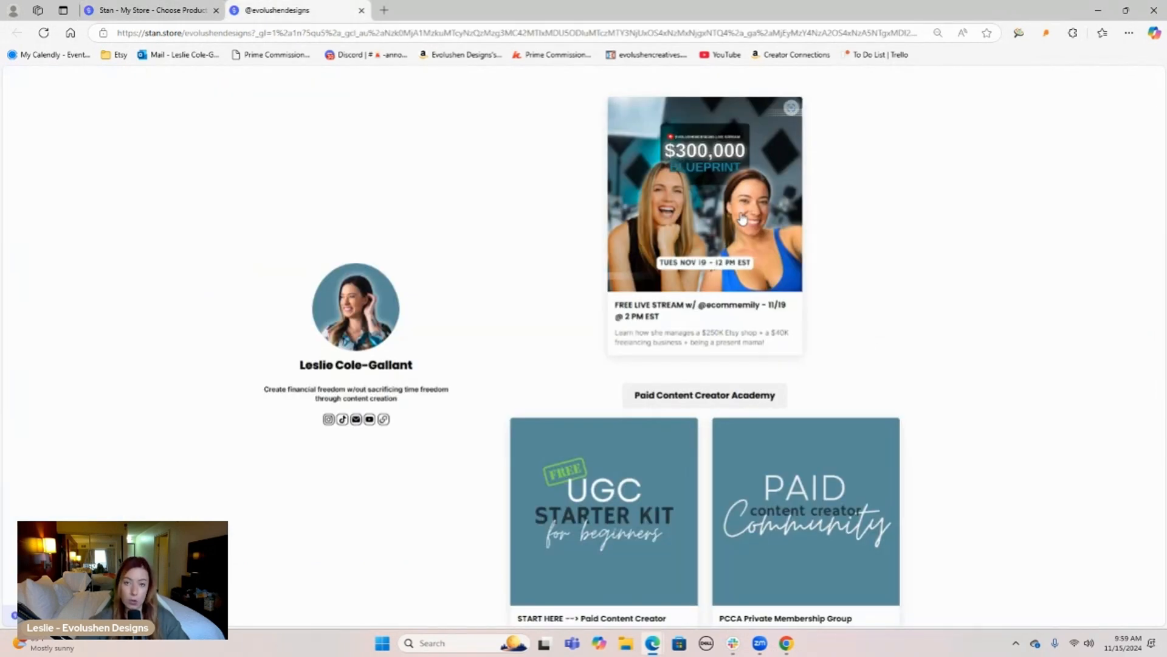
{"action": "scroll", "coordinate": [1021, 234], "scroll_direction": "down", "scroll_amount": 4}
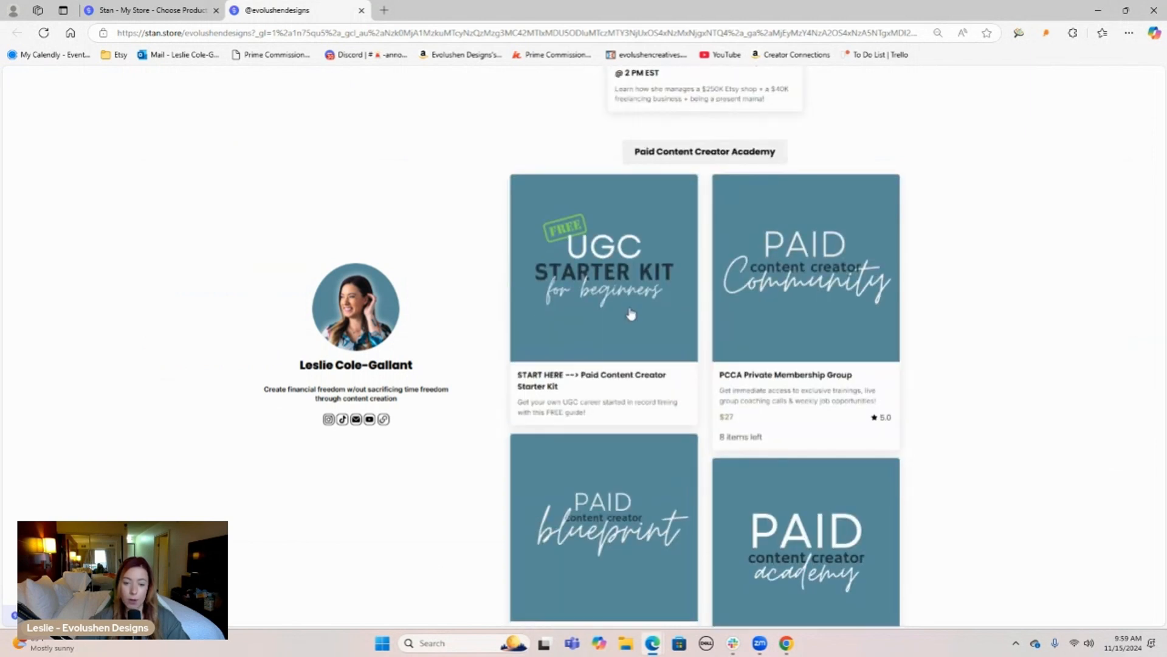
{"action": "scroll", "coordinate": [634, 262], "scroll_direction": "down", "scroll_amount": 1}
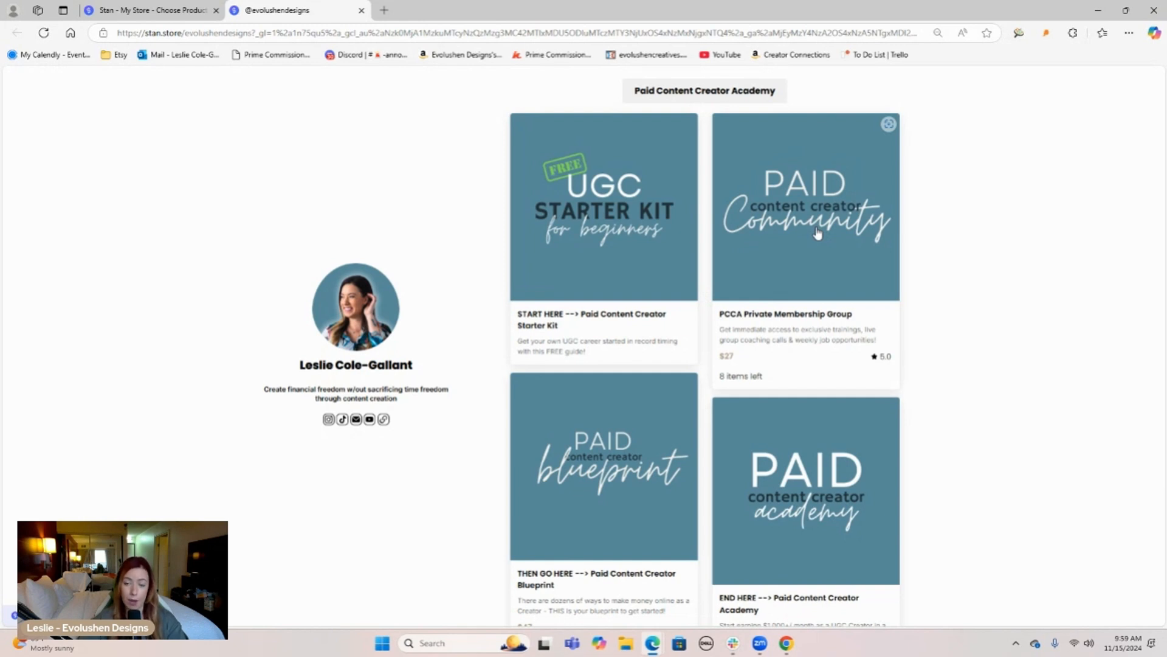
{"action": "scroll", "coordinate": [818, 232], "scroll_direction": "down", "scroll_amount": 4}
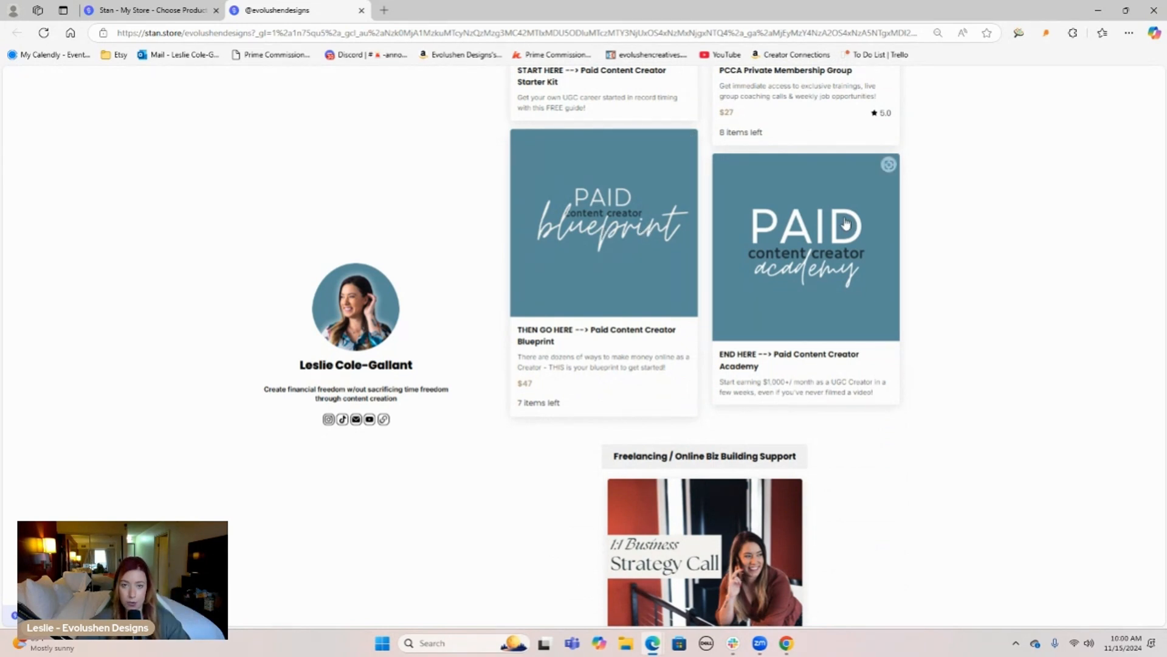
{"action": "scroll", "coordinate": [912, 363], "scroll_direction": "down", "scroll_amount": 6}
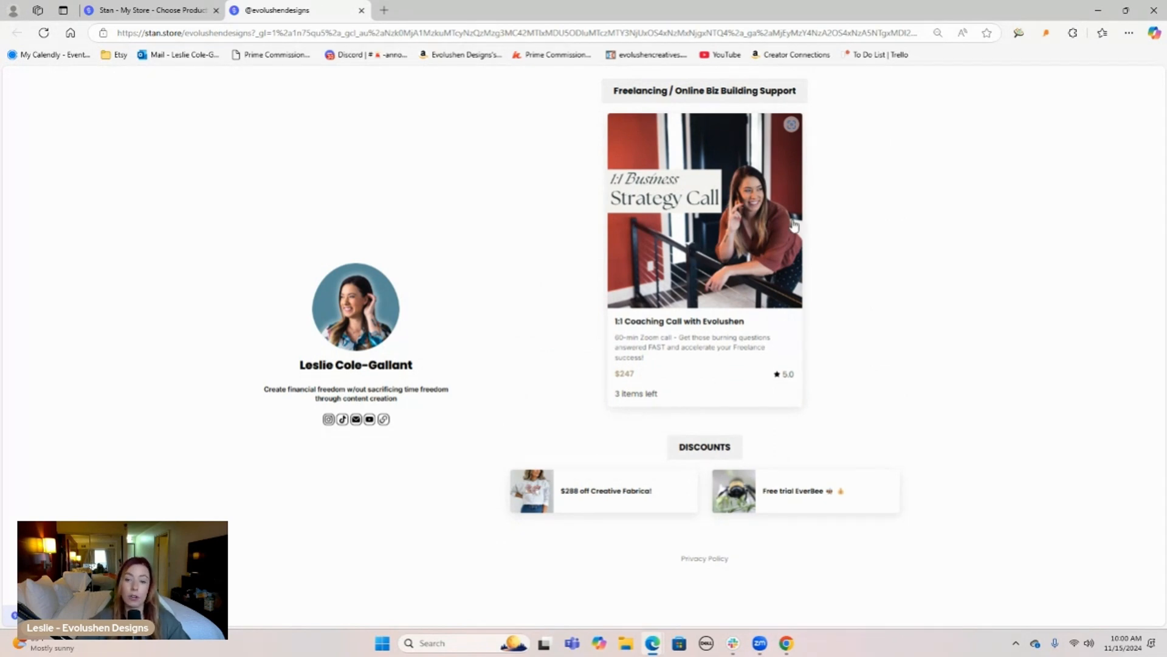
{"action": "scroll", "coordinate": [745, 213], "scroll_direction": "down", "scroll_amount": 1}
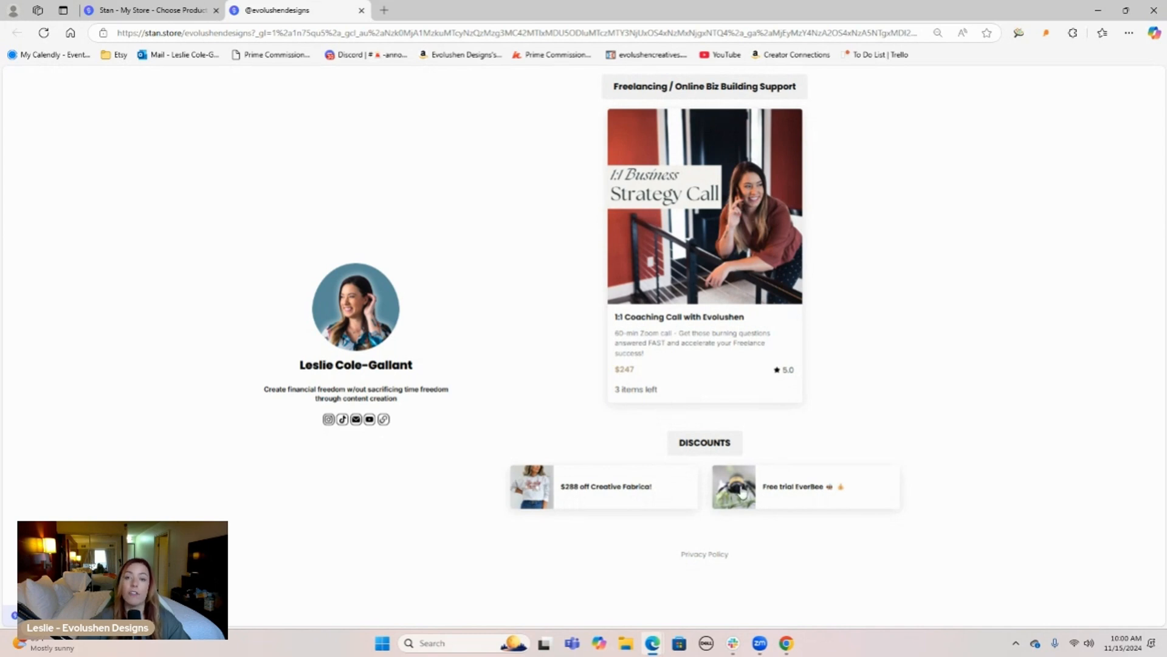
- Return to the product type choices and create a new Digital Product
{"action": "left_click", "coordinate": [187, 8]}
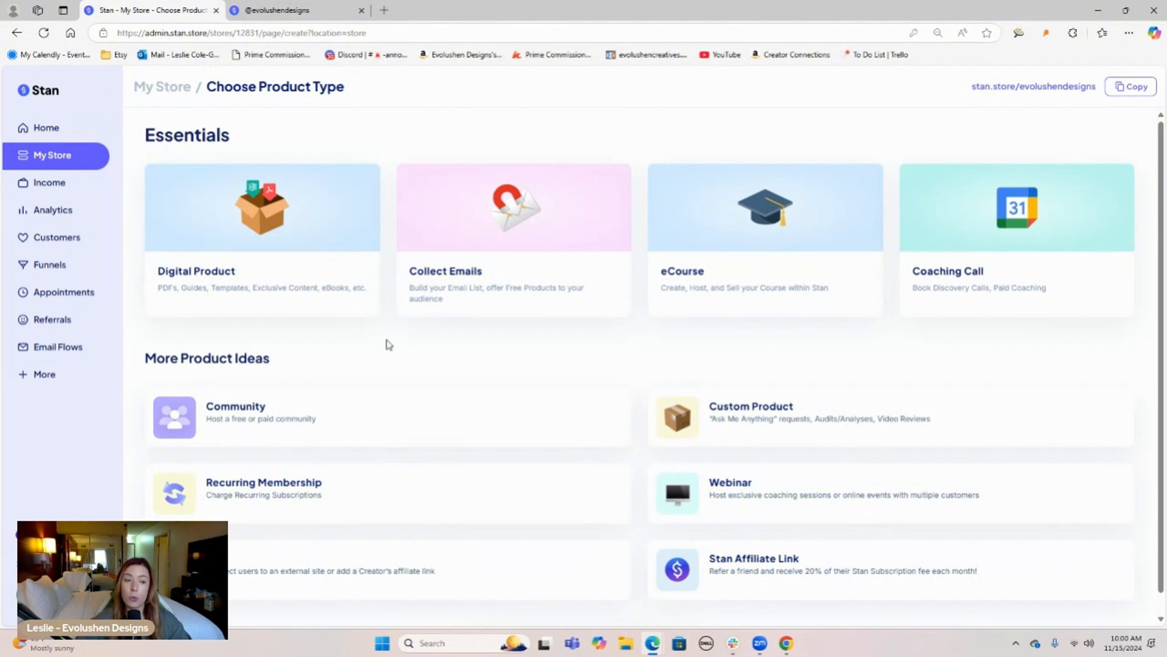
{"action": "left_click", "coordinate": [246, 234]}
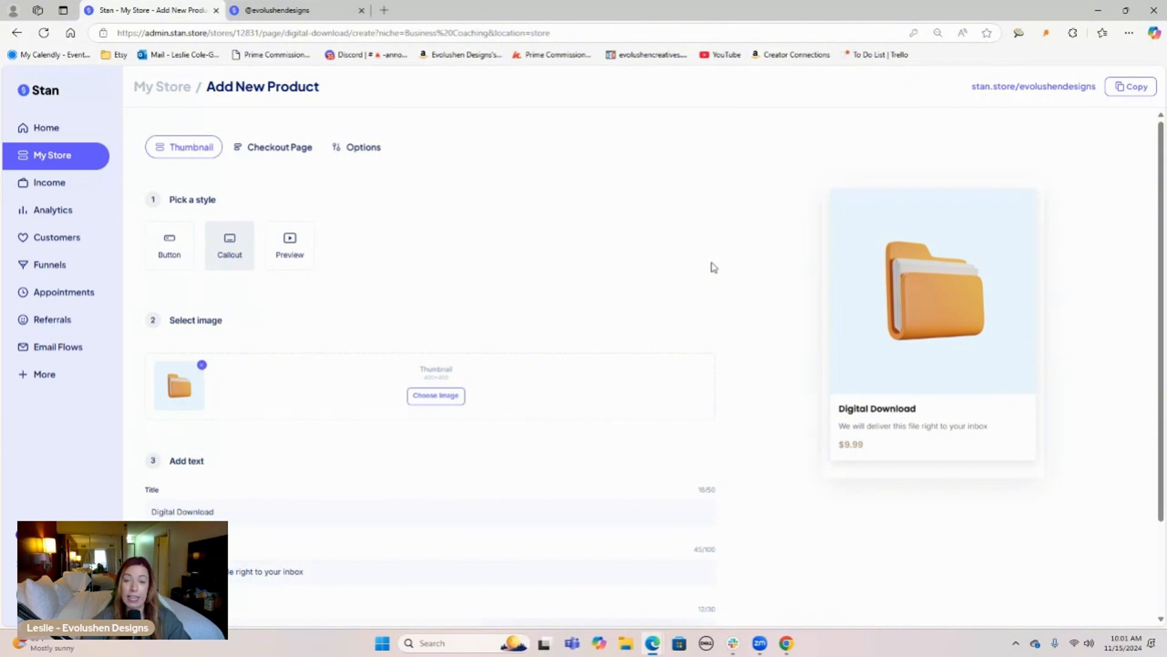
- Go back to the public storefront and open the Paid Content Creator Academy offer's sales page
{"action": "left_click", "coordinate": [276, 6]}
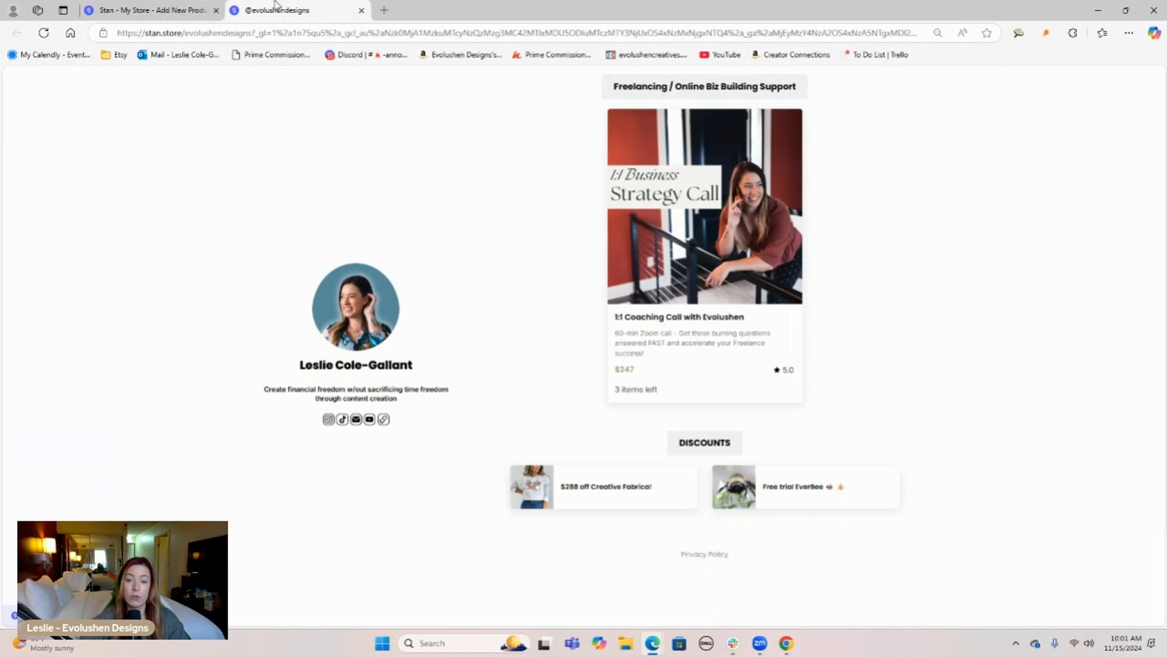
{"action": "scroll", "coordinate": [546, 344], "scroll_direction": "up", "scroll_amount": 10}
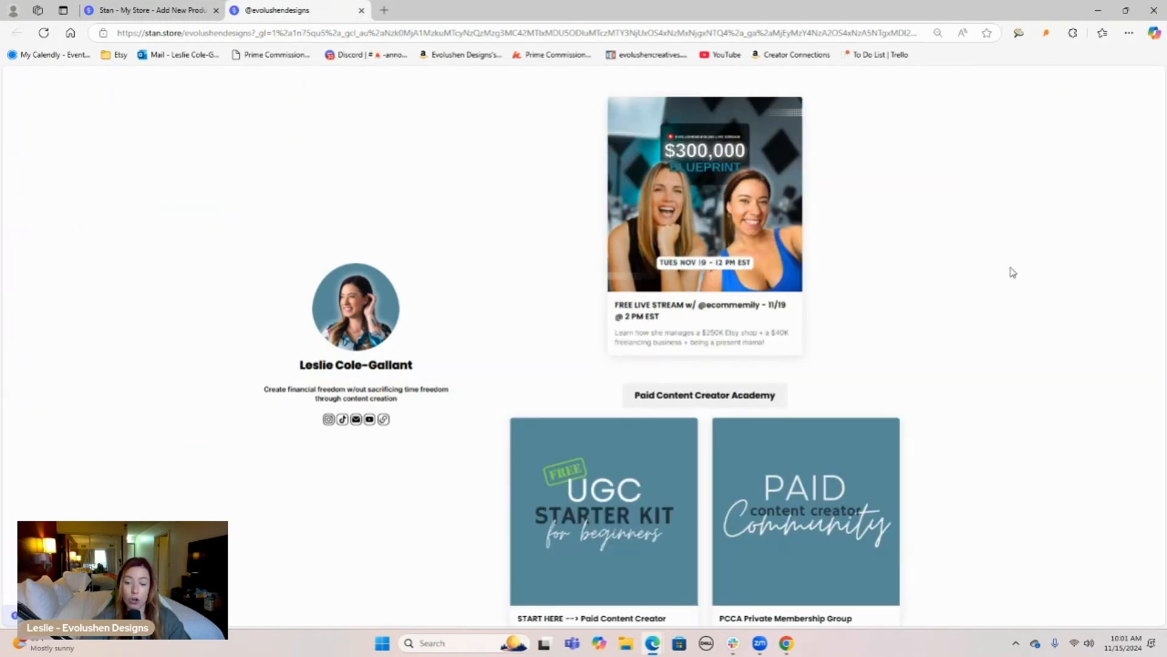
{"action": "scroll", "coordinate": [878, 213], "scroll_direction": "down", "scroll_amount": 3}
{"action": "scroll", "coordinate": [915, 204], "scroll_direction": "down", "scroll_amount": 5}
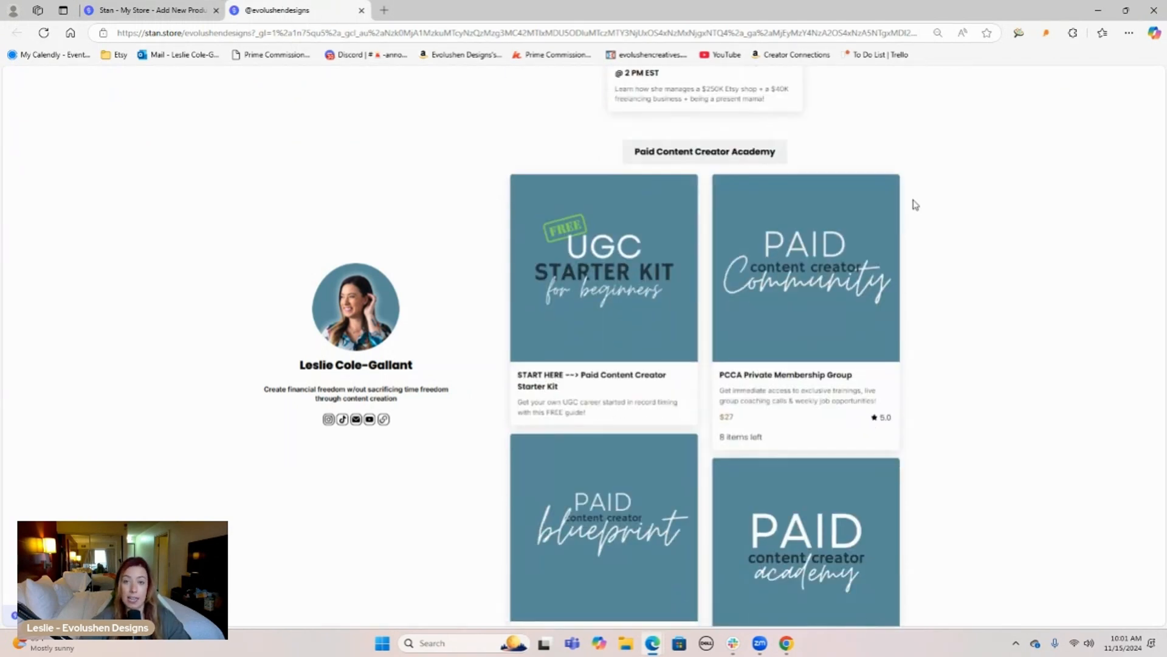
{"action": "left_click", "coordinate": [831, 310]}
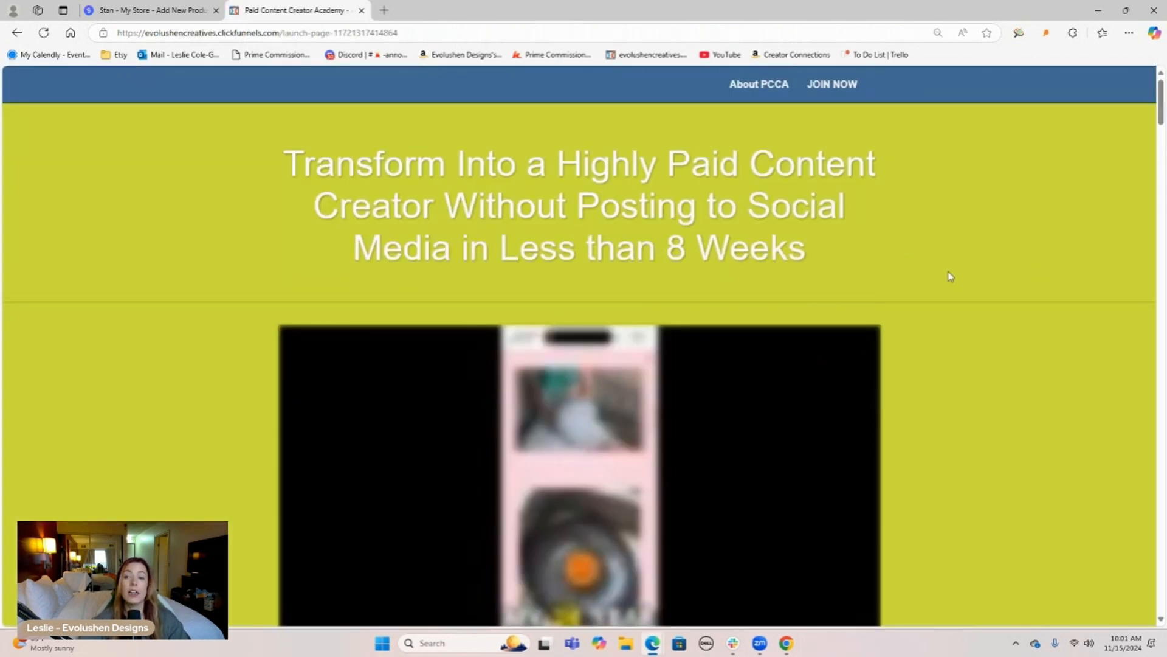
- Review the academy sales page's options, weekly curriculum and program tiers, and return to the storefront
{"action": "scroll", "coordinate": [951, 277], "scroll_direction": "down", "scroll_amount": 12}
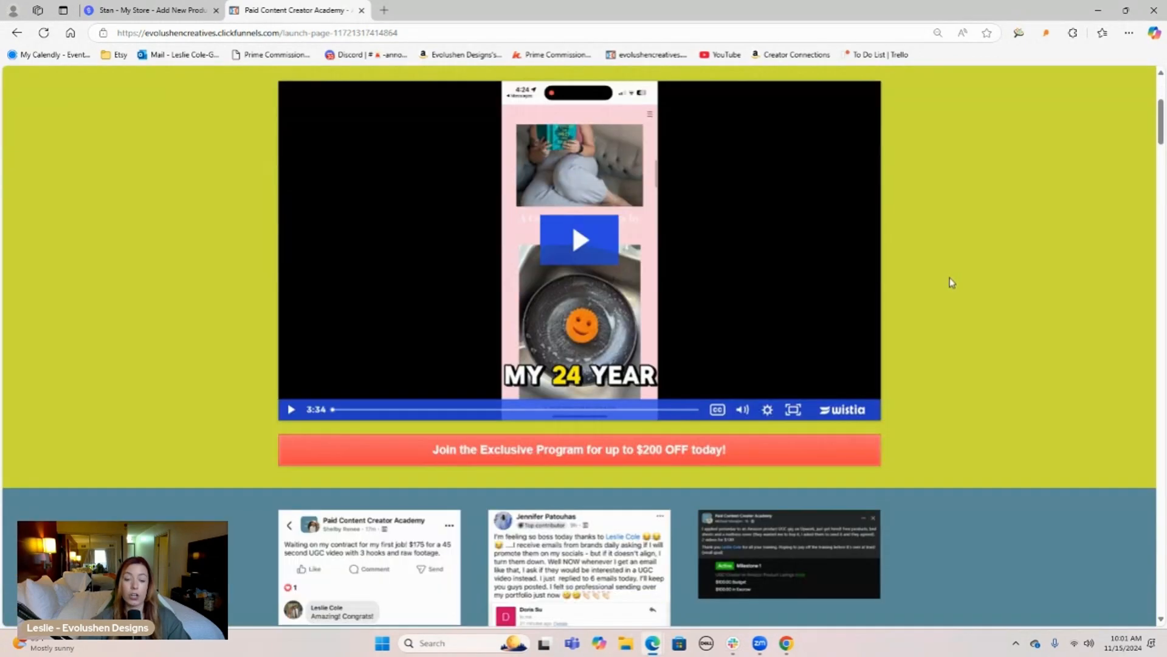
{"action": "scroll", "coordinate": [952, 282], "scroll_direction": "down", "scroll_amount": 12}
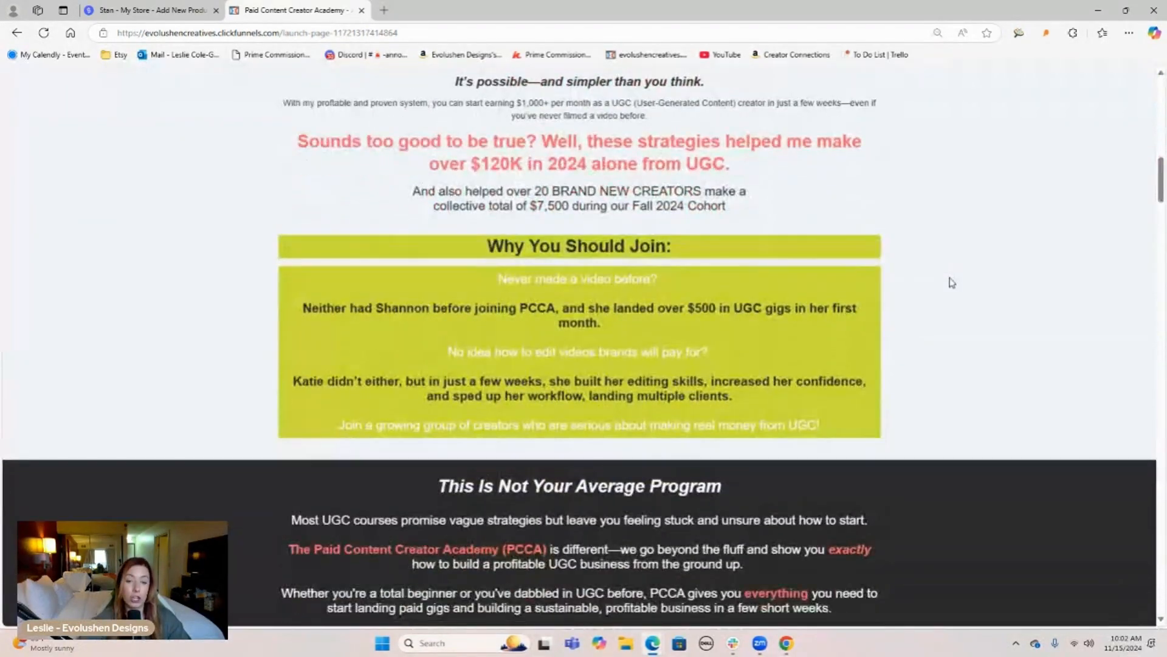
{"action": "scroll", "coordinate": [951, 283], "scroll_direction": "down", "scroll_amount": 12}
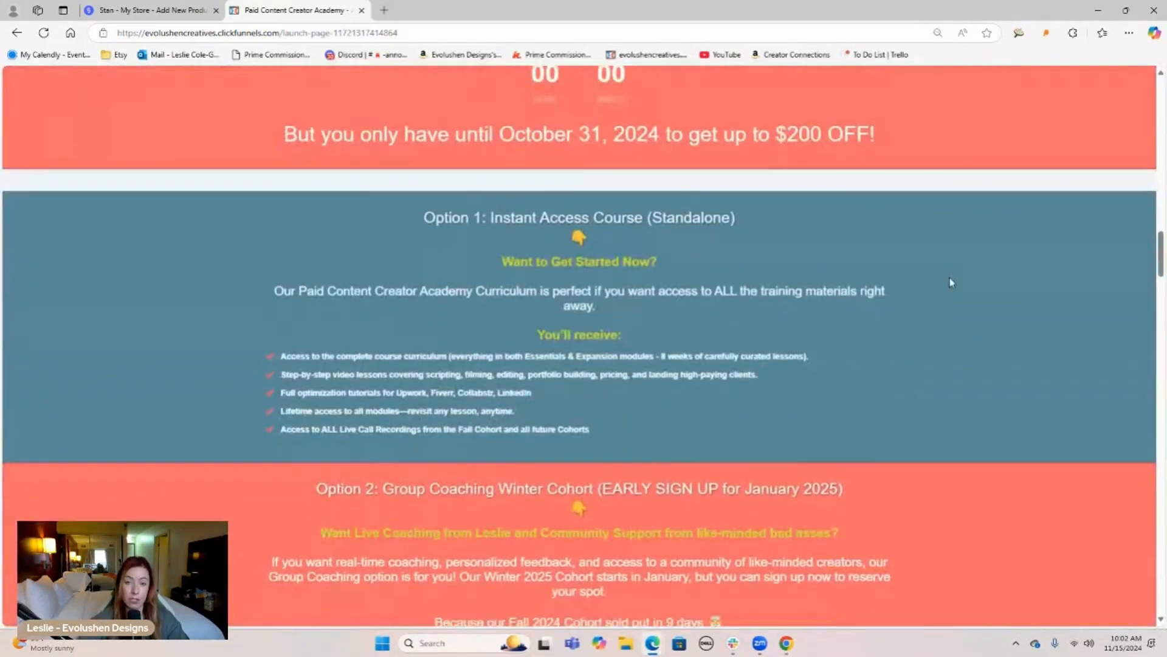
{"action": "scroll", "coordinate": [952, 282], "scroll_direction": "down", "scroll_amount": 12}
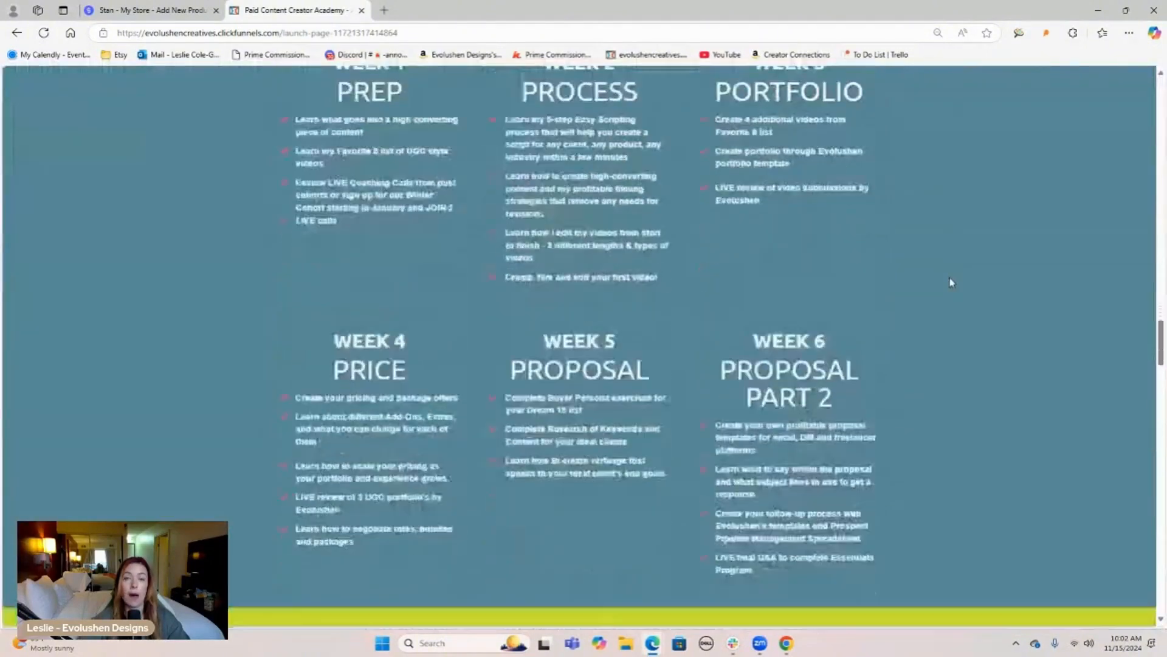
{"action": "scroll", "coordinate": [951, 283], "scroll_direction": "down", "scroll_amount": 12}
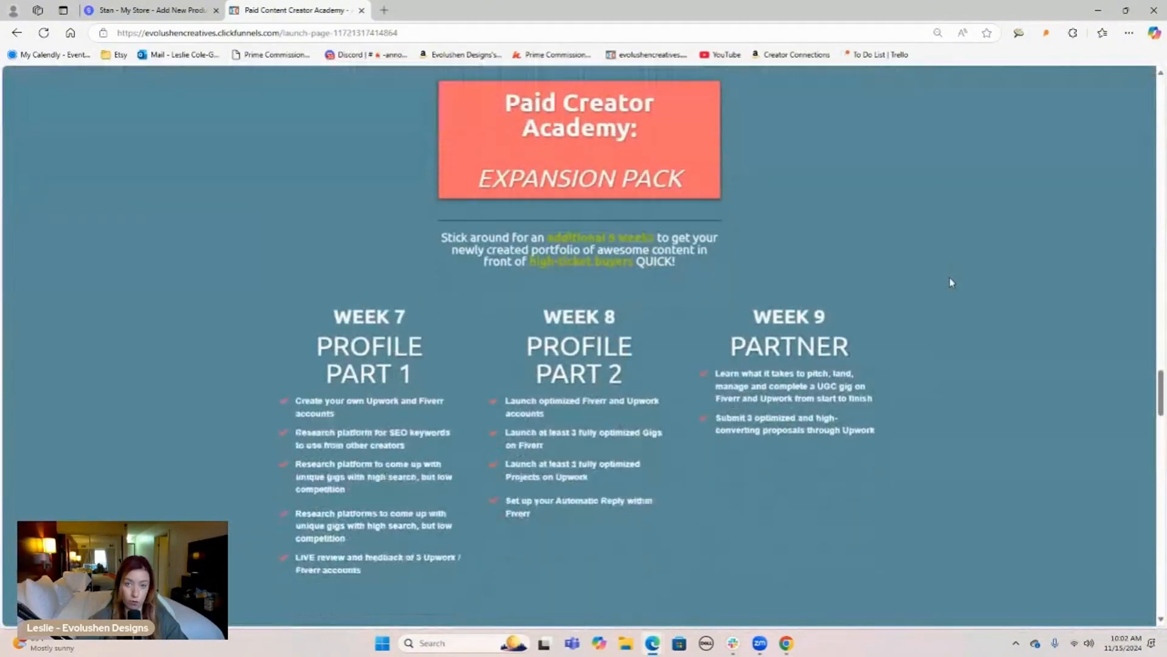
{"action": "scroll", "coordinate": [952, 282], "scroll_direction": "down", "scroll_amount": 12}
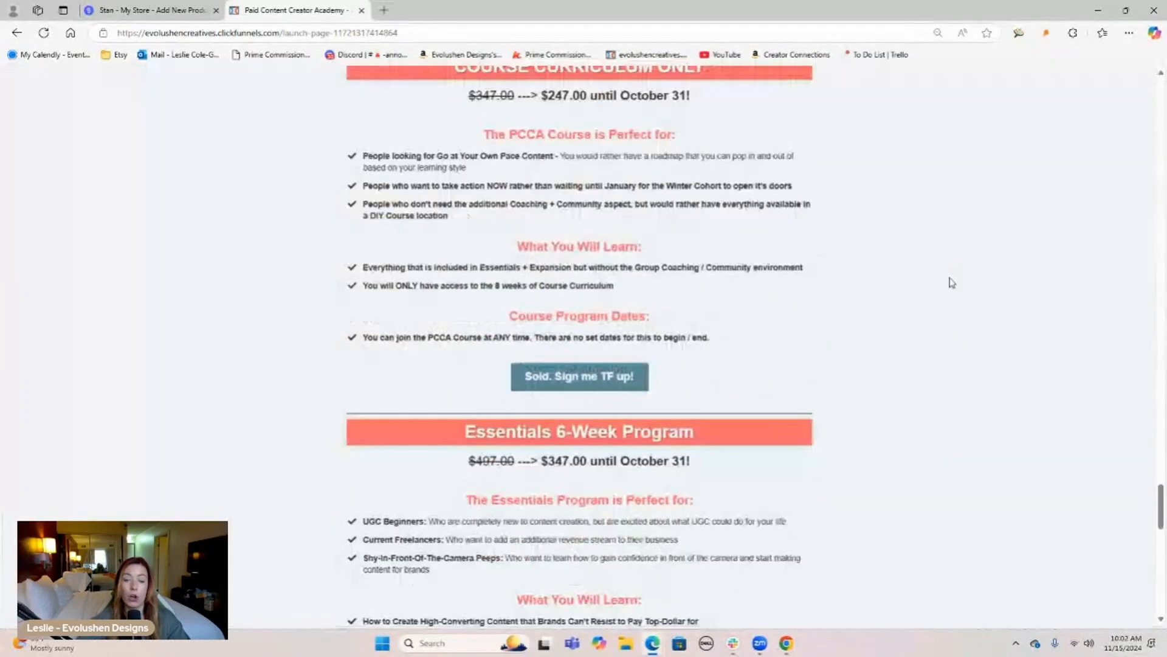
{"action": "scroll", "coordinate": [952, 282], "scroll_direction": "down", "scroll_amount": 3}
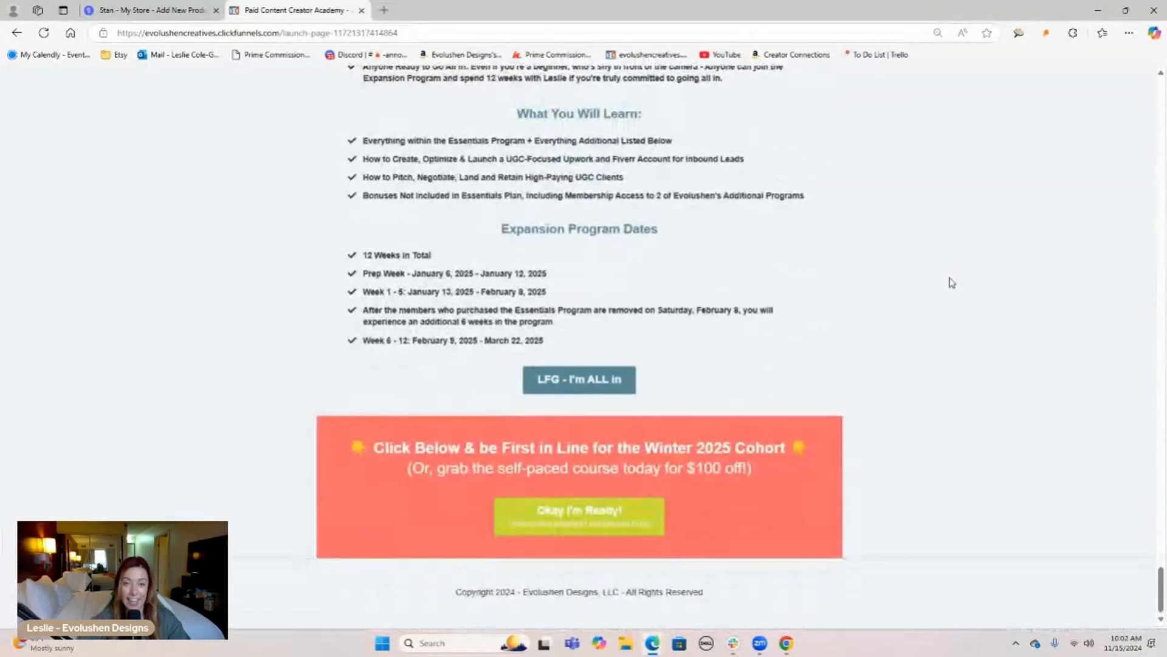
{"action": "left_click", "coordinate": [16, 33]}
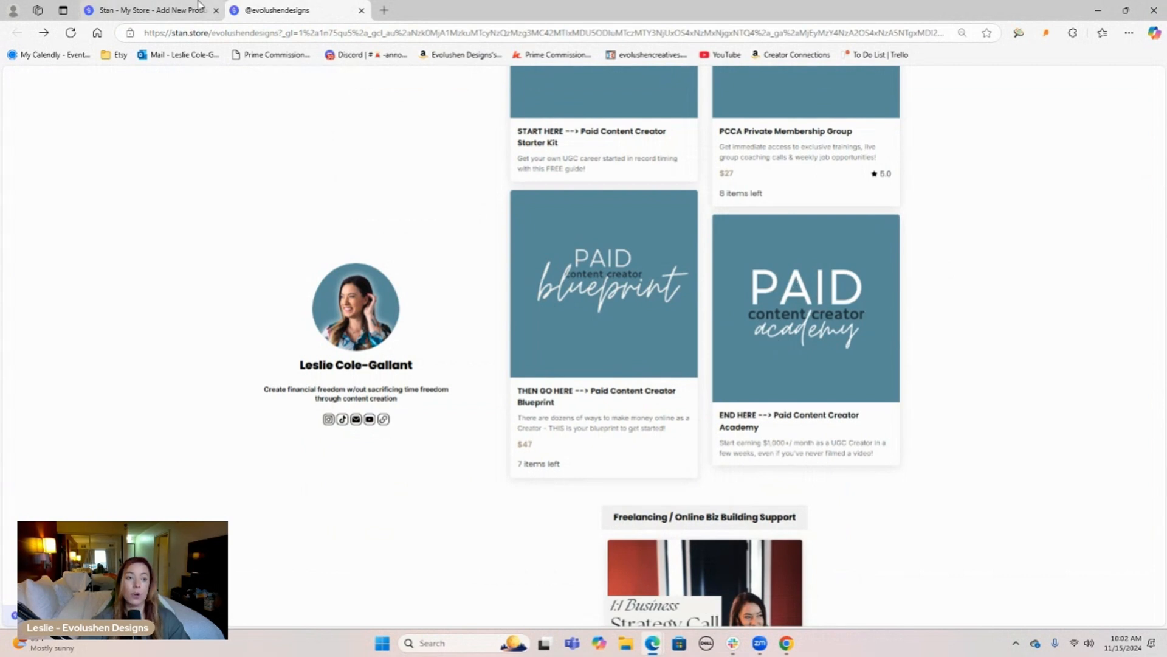
- Return to the new digital product and compare how its thumbnail looks in the Button, Callout and Preview styles
{"action": "left_click", "coordinate": [152, 11]}
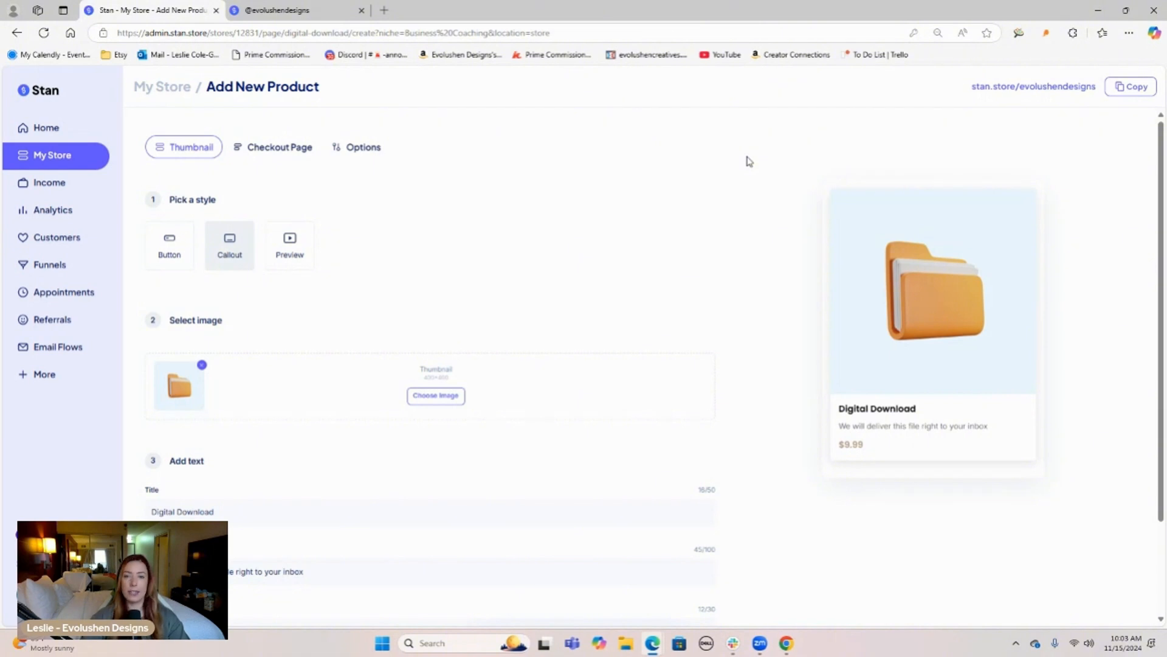
{"action": "scroll", "coordinate": [480, 292], "scroll_direction": "down", "scroll_amount": 1}
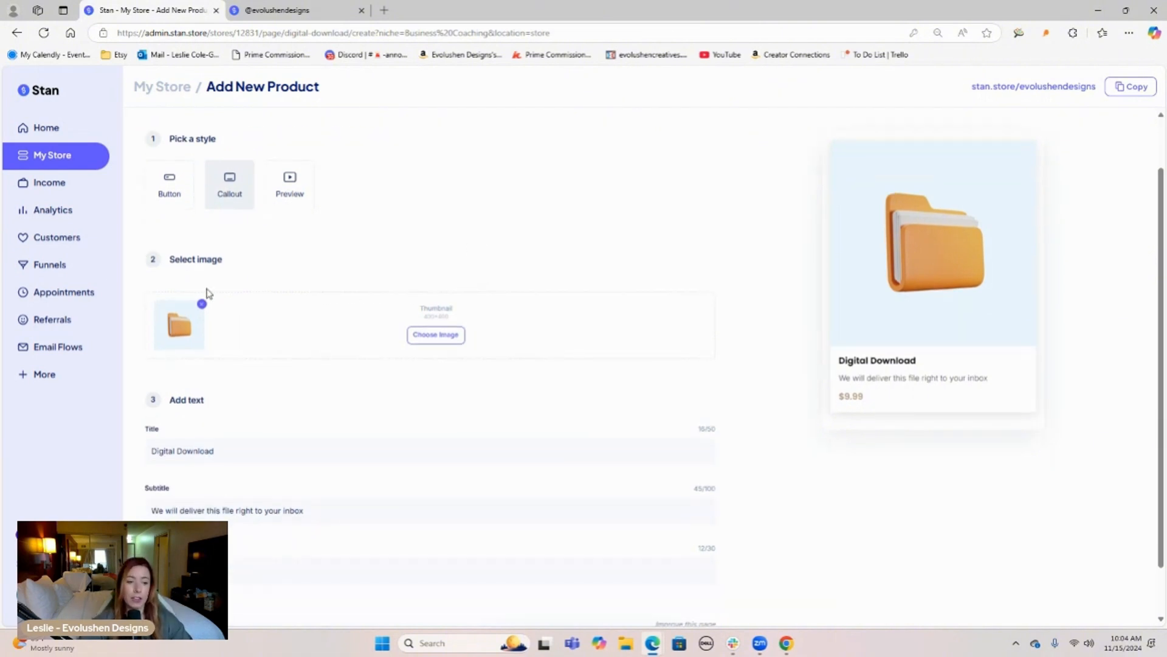
{"action": "left_click", "coordinate": [163, 189]}
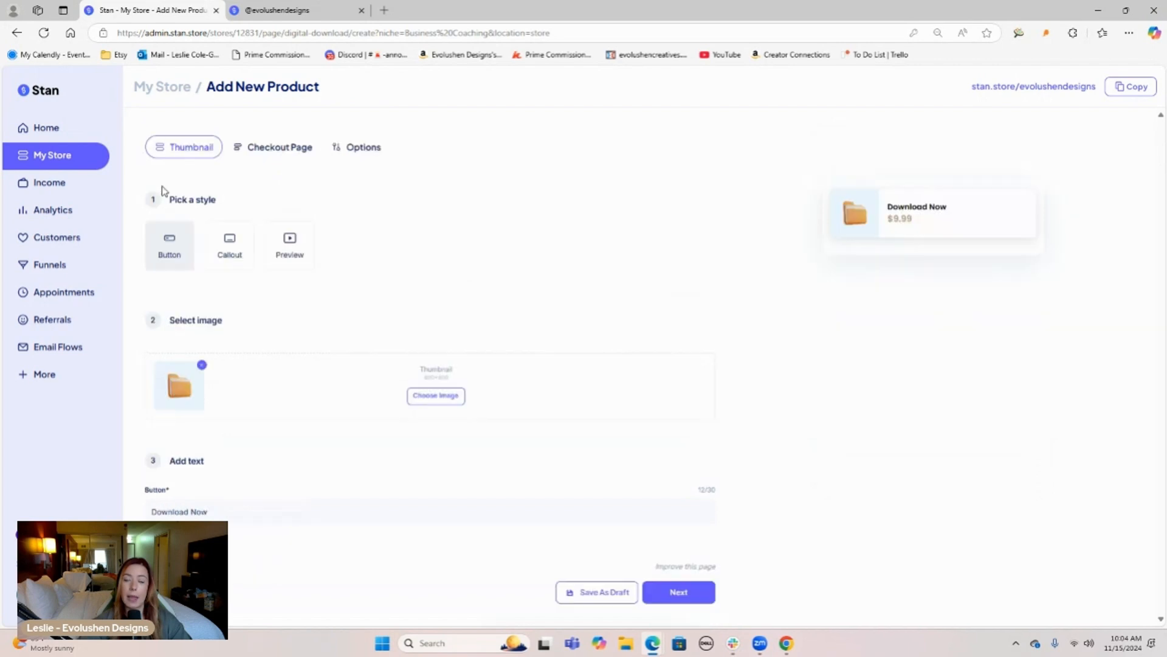
{"action": "left_click", "coordinate": [246, 242]}
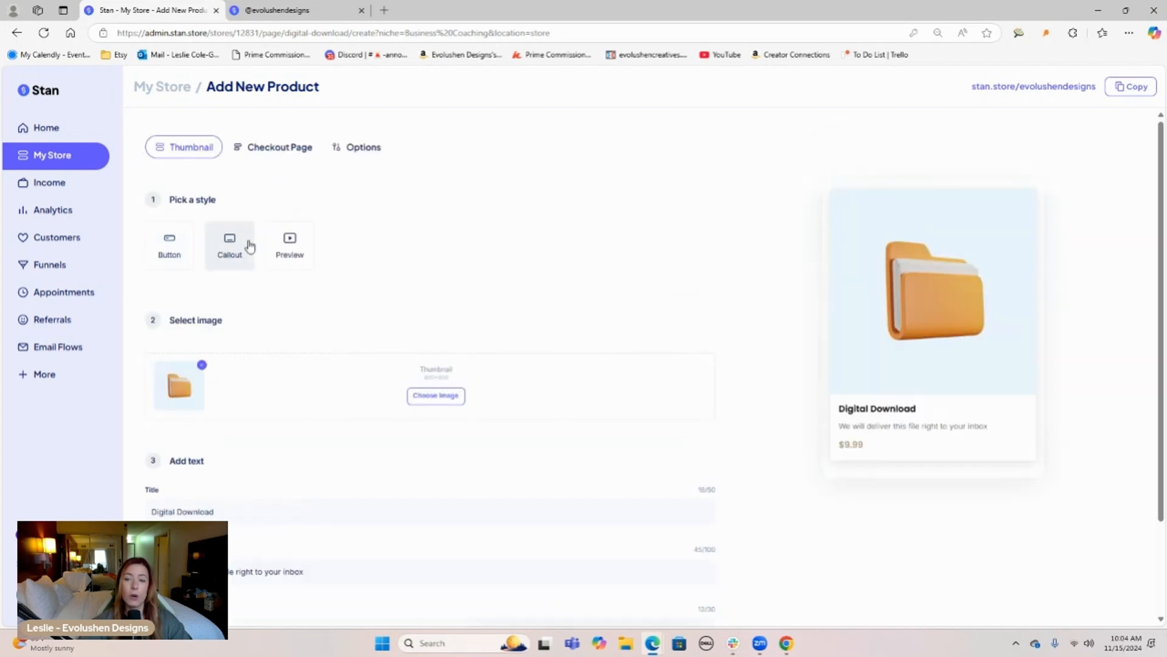
{"action": "left_click", "coordinate": [298, 250]}
{"action": "scroll", "coordinate": [941, 366], "scroll_direction": "down", "scroll_amount": 1}
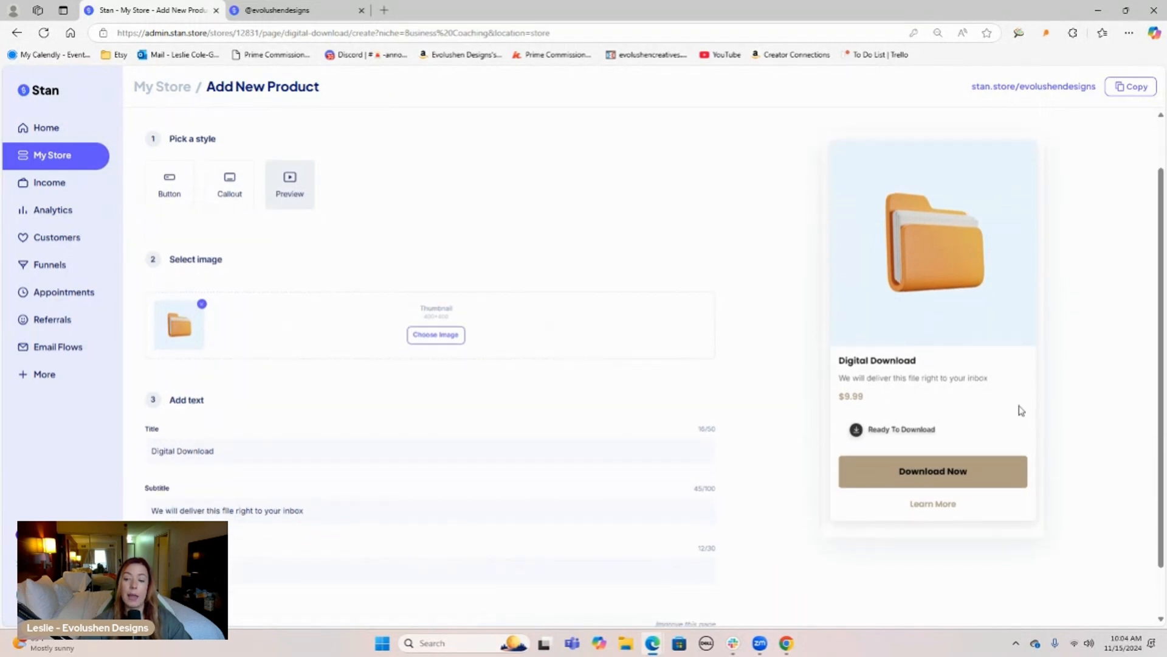
- Examine the thumbnail styles used on the public storefront, from the free live stream down to the discount links
{"action": "left_click", "coordinate": [303, 10]}
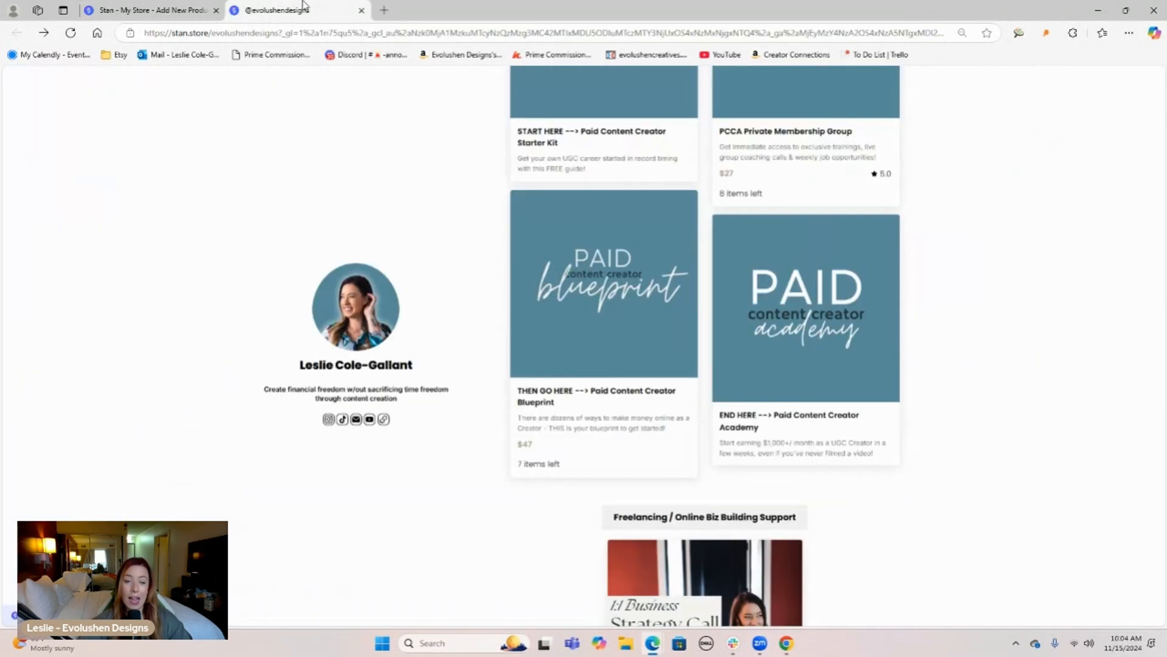
{"action": "scroll", "coordinate": [701, 329], "scroll_direction": "up", "scroll_amount": 3}
{"action": "scroll", "coordinate": [702, 330], "scroll_direction": "up", "scroll_amount": 4}
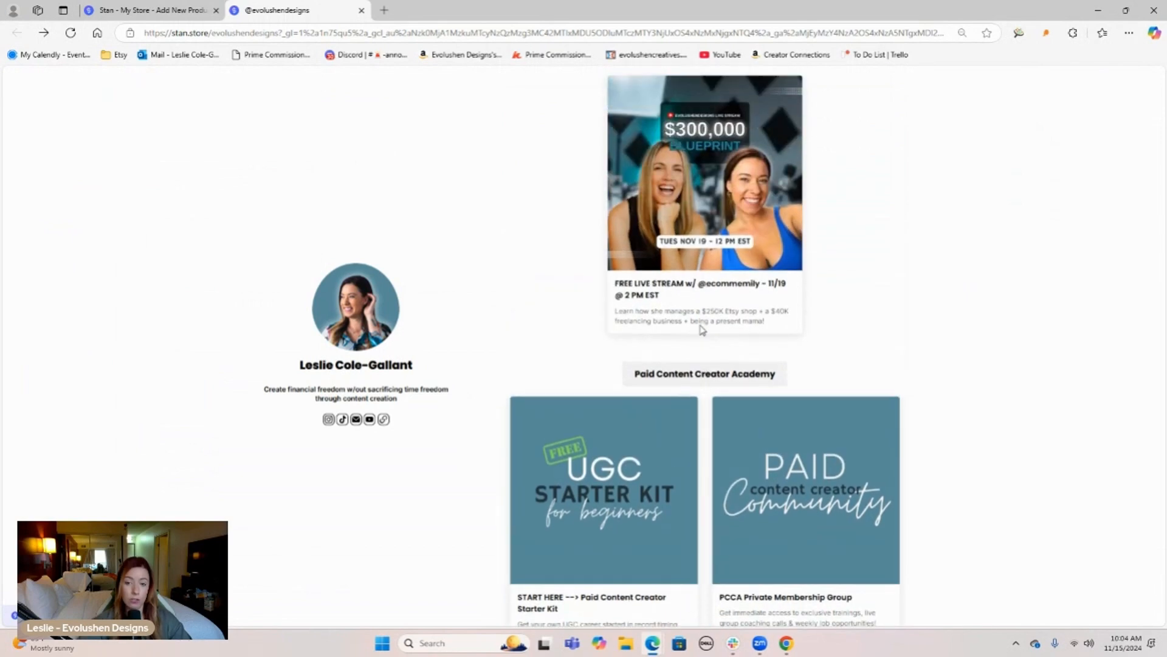
{"action": "scroll", "coordinate": [706, 332], "scroll_direction": "down", "scroll_amount": 5}
{"action": "scroll", "coordinate": [705, 334], "scroll_direction": "down", "scroll_amount": 10}
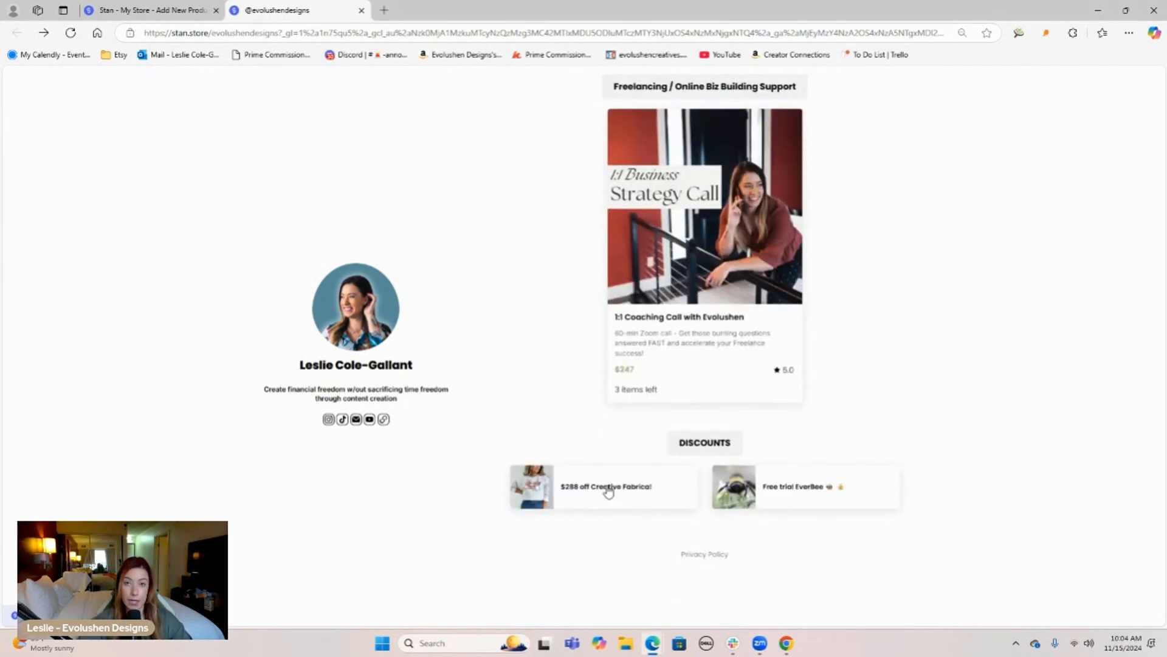
- Using the Callout style, upload the image "Build, Manage & Scale Your (58)" as the product thumbnail and crop it tightly around the logo
{"action": "left_click", "coordinate": [440, 402]}
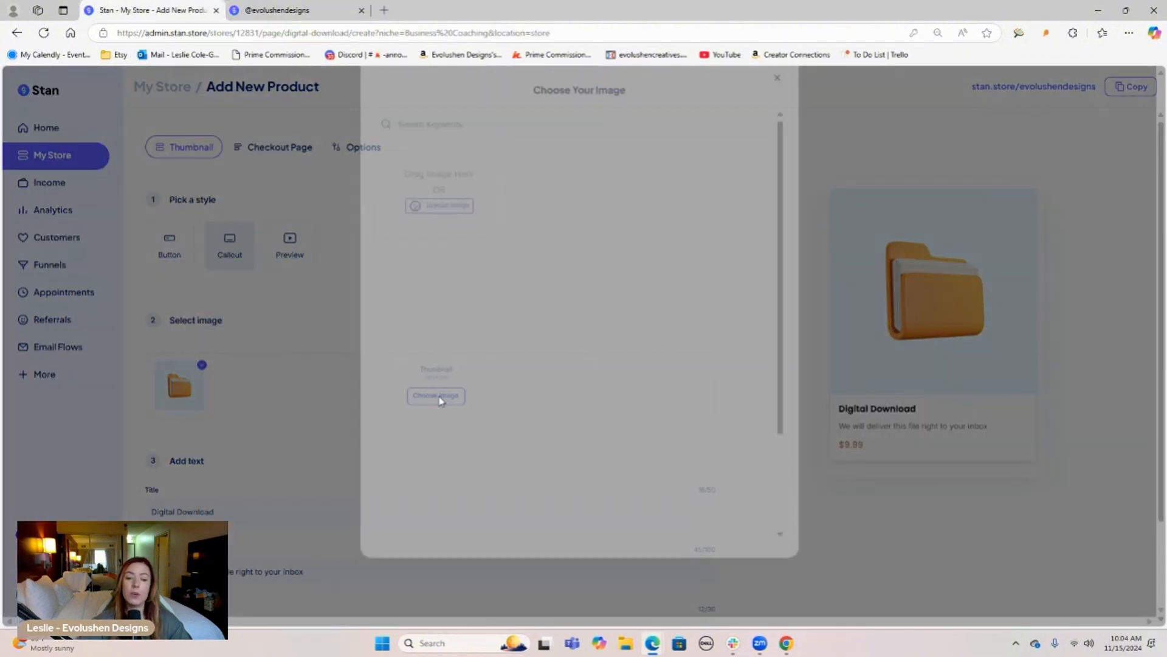
{"action": "left_click", "coordinate": [439, 226]}
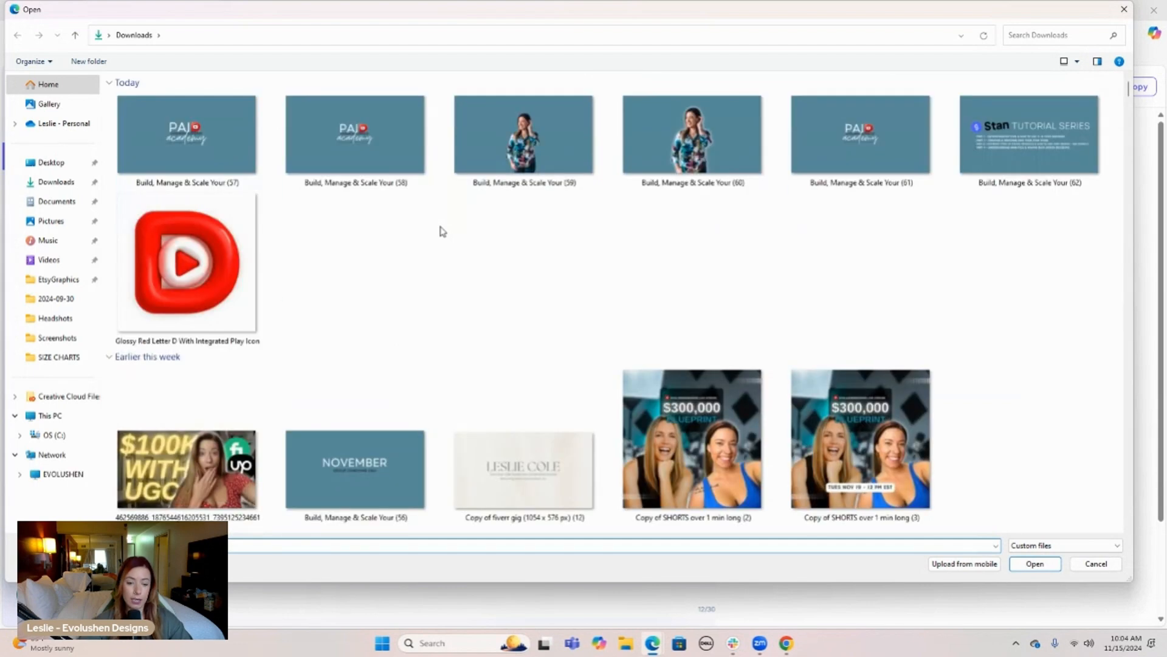
{"action": "double_click", "coordinate": [355, 132]}
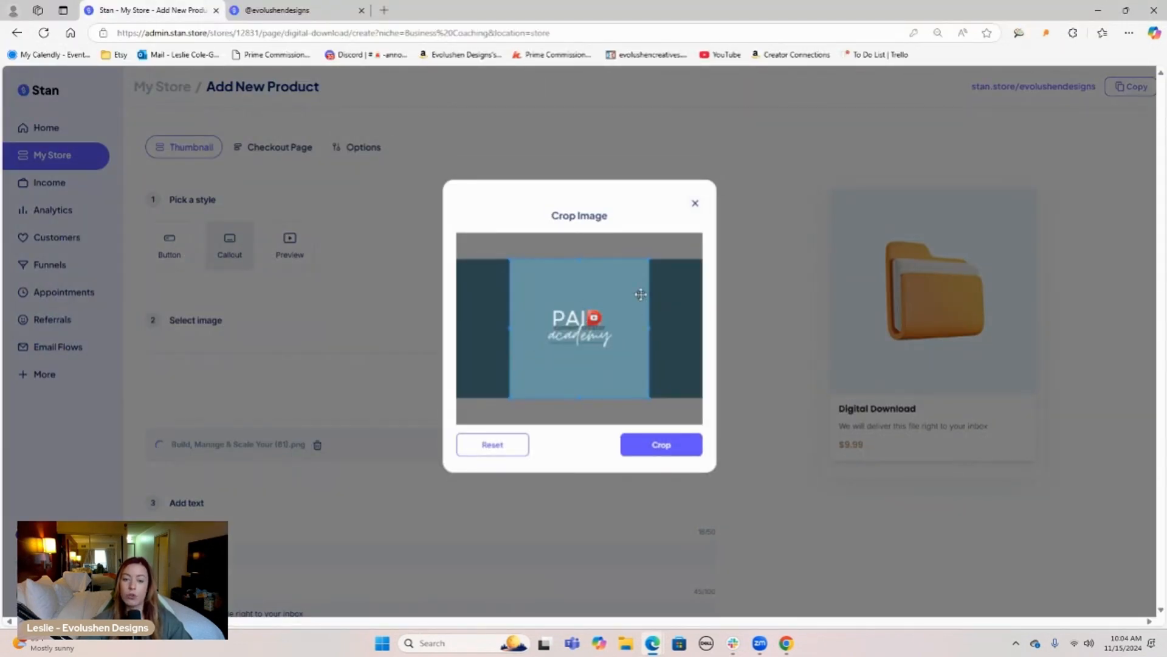
{"action": "left_click_drag", "start_coordinate": [649, 258], "coordinate": [600, 335]}
{"action": "left_click", "coordinate": [654, 440]}
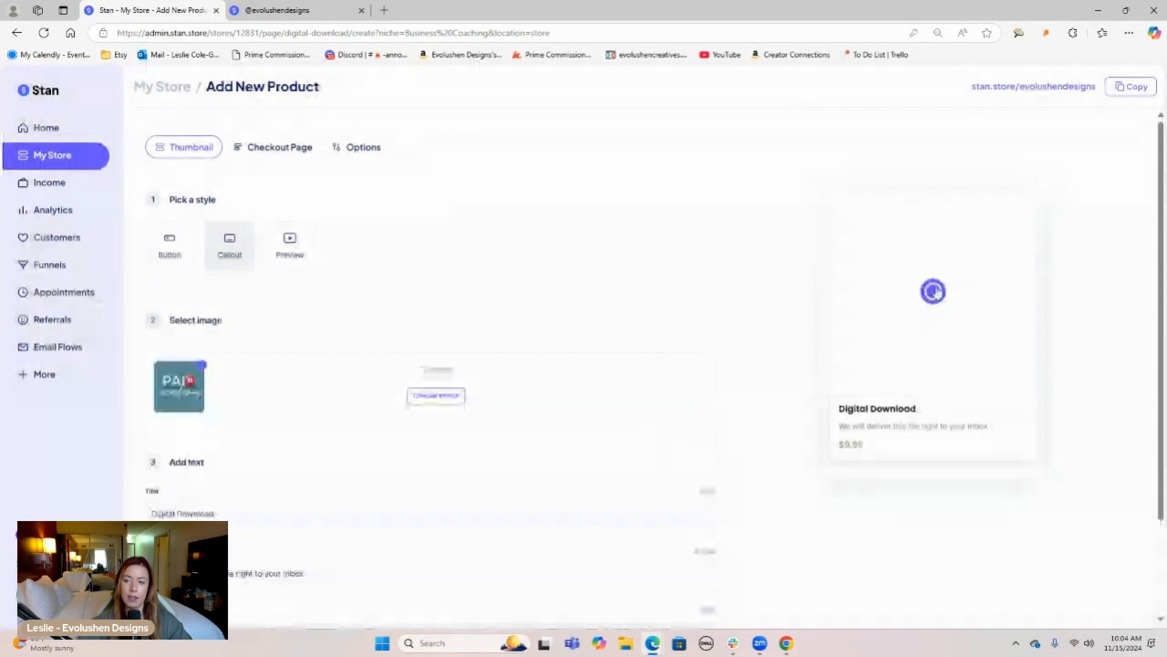
{"action": "scroll", "coordinate": [192, 400], "scroll_direction": "down", "scroll_amount": 2}
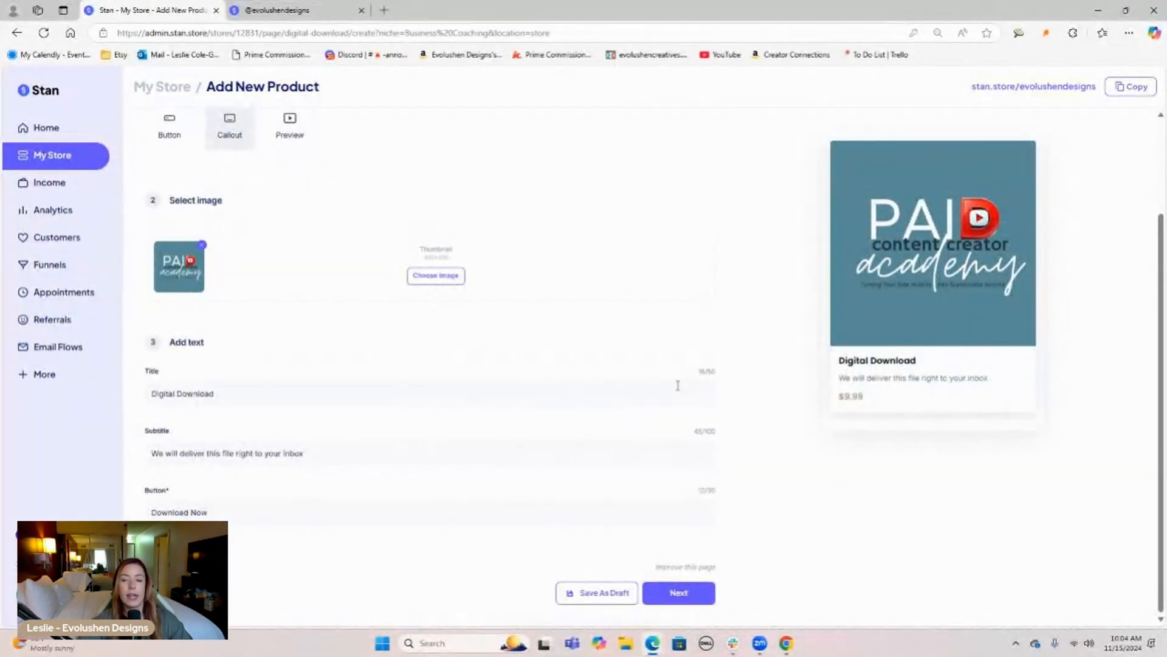
- Review the free live stream offer's image, title and subtitle under FREEBIES / LIVE TRAINING on the public storefront
{"action": "key", "text": "ctrl+Tab"}
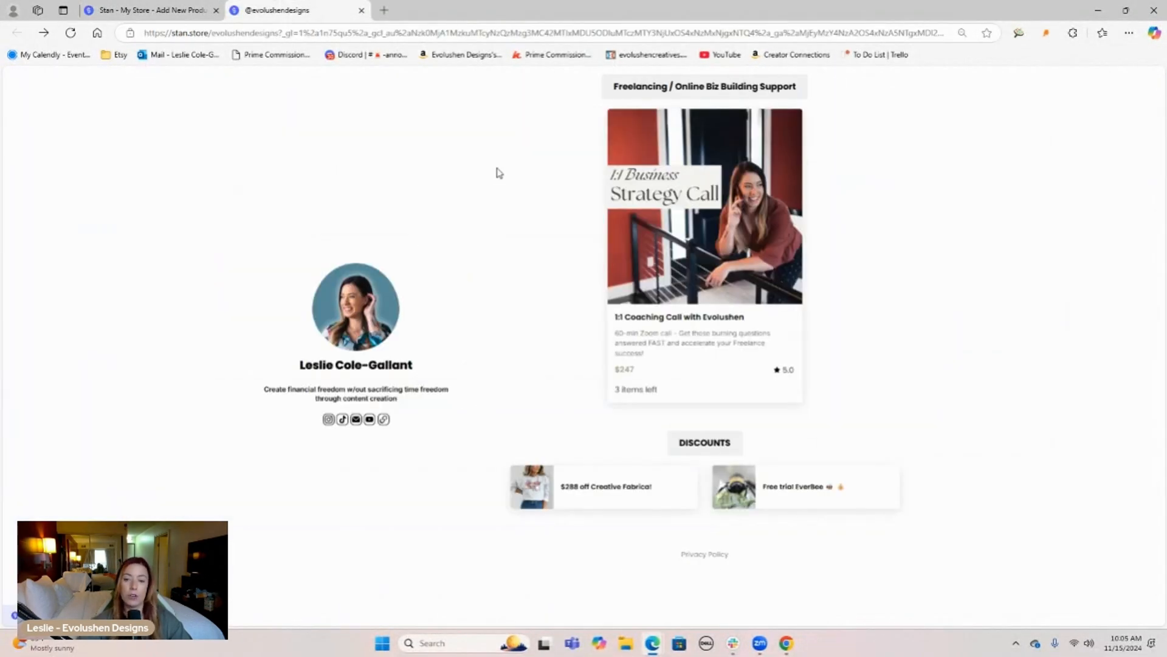
{"action": "scroll", "coordinate": [904, 433], "scroll_direction": "up", "scroll_amount": 8}
{"action": "scroll", "coordinate": [818, 365], "scroll_direction": "up", "scroll_amount": 7}
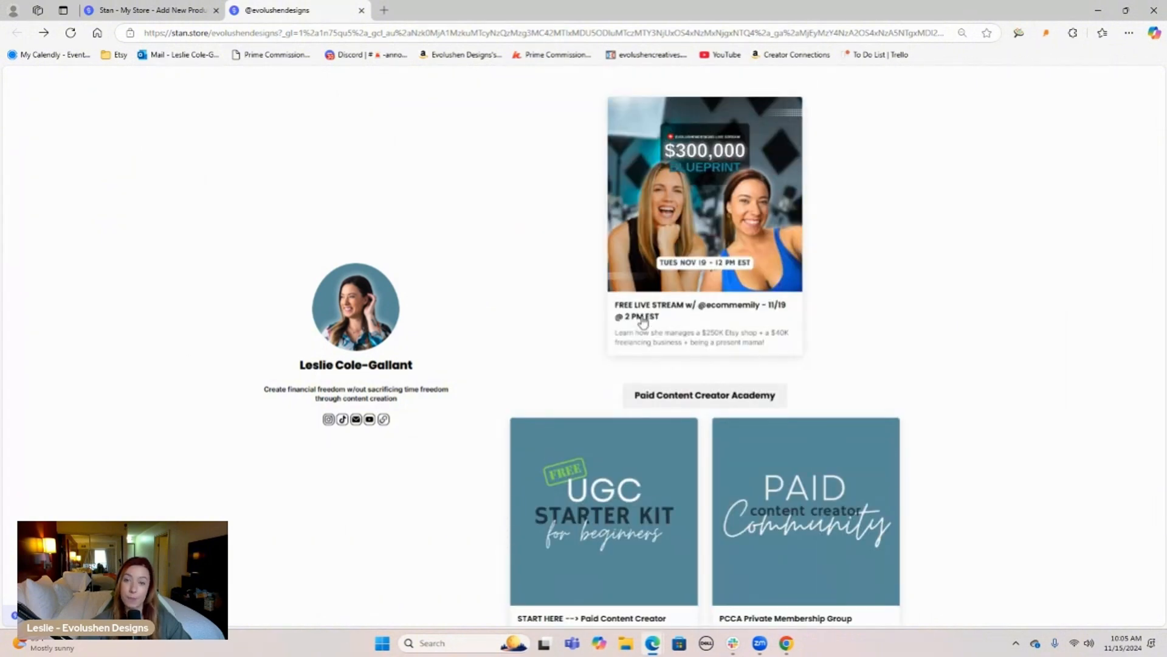
{"action": "scroll", "coordinate": [740, 362], "scroll_direction": "up", "scroll_amount": 1}
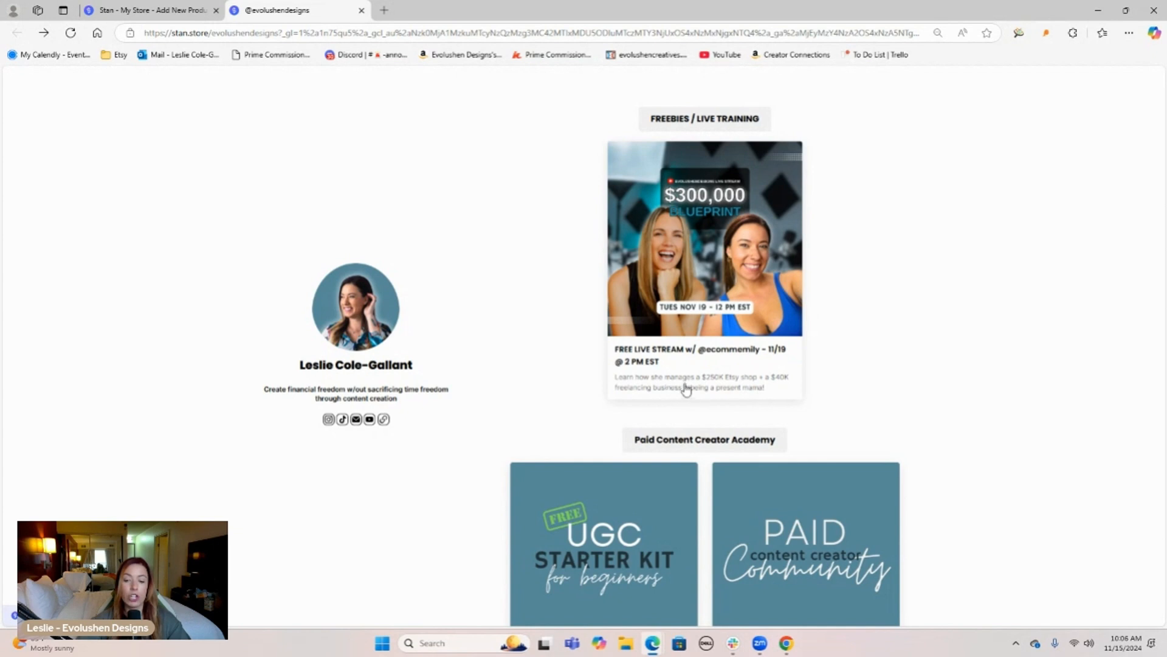
- Set the product title to "Paid Content Creator Academy Guide" and select the subtitle text
{"action": "left_click", "coordinate": [182, 6]}
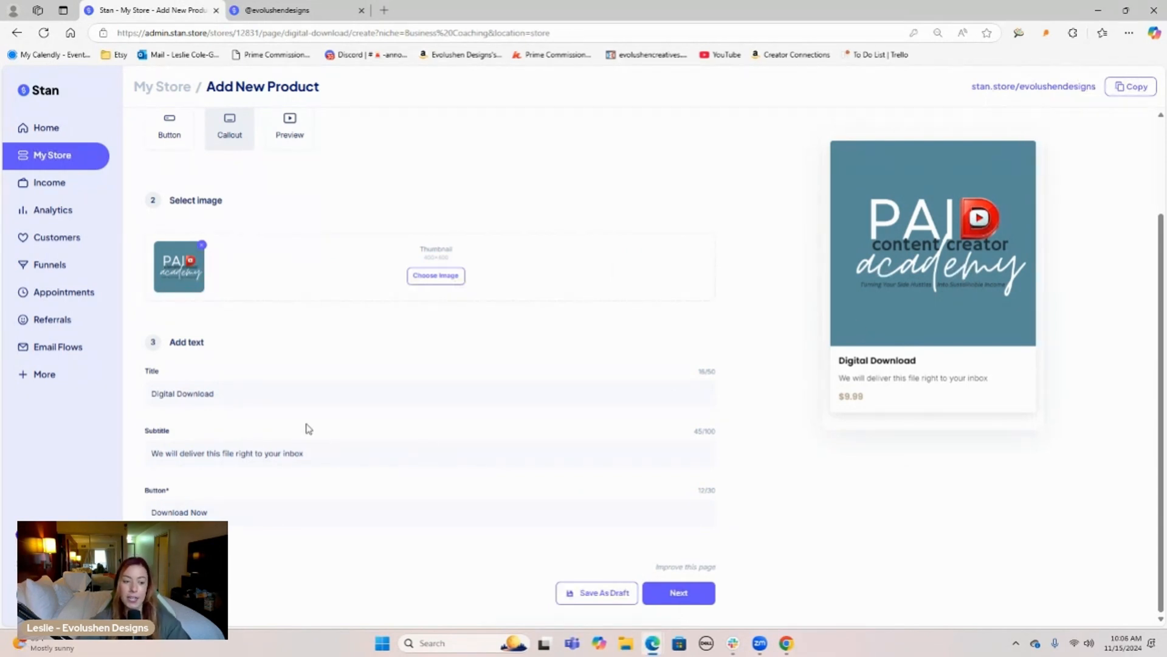
{"action": "triple_click", "coordinate": [271, 403]}
{"action": "type", "text": "Pa"}
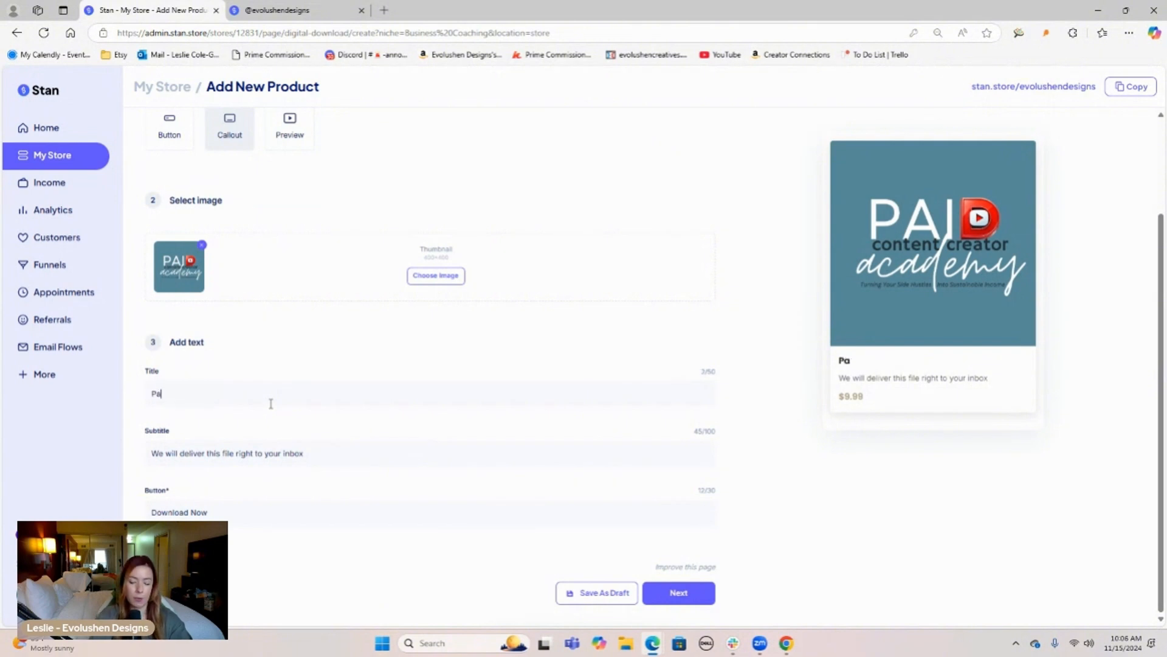
{"action": "type", "text": "id Content Creator Academy Guide"}
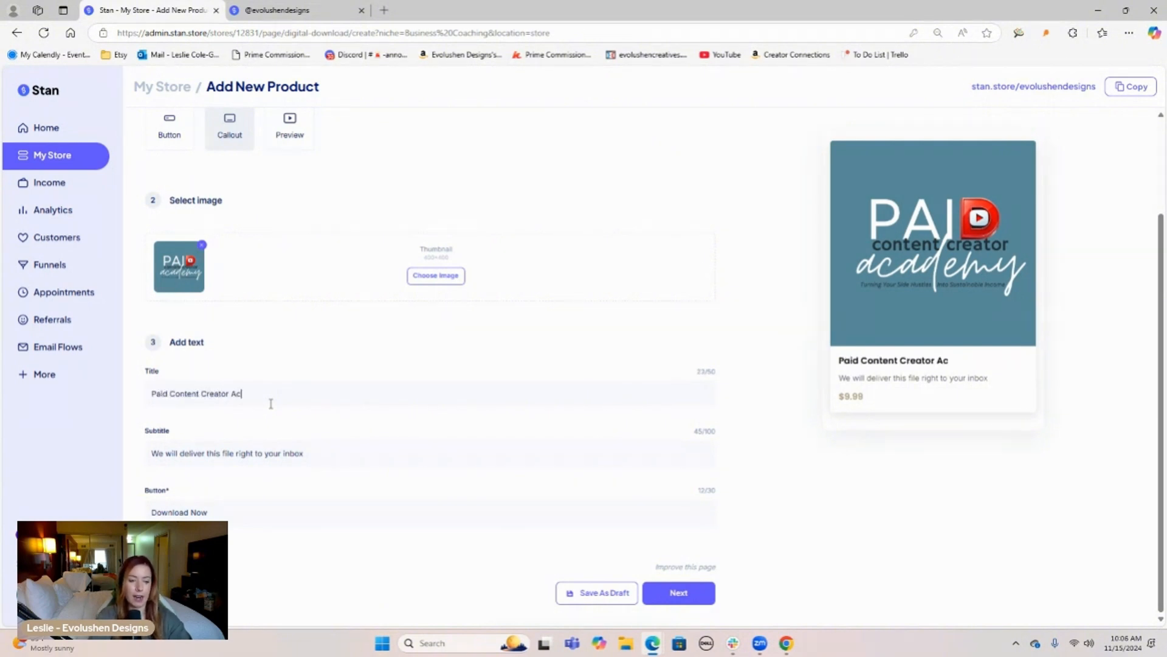
{"action": "triple_click", "coordinate": [271, 461]}
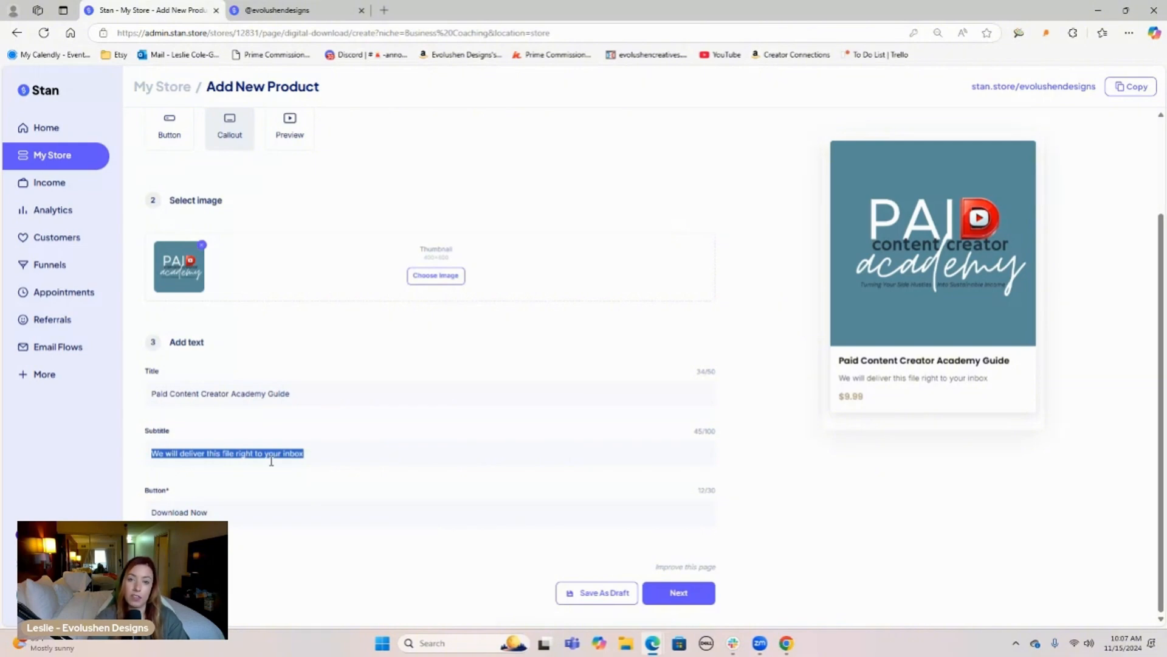
- Examine the titles and subtitles of the academy products and the coaching call on the public storefront
{"action": "left_click", "coordinate": [297, 10]}
{"action": "scroll", "coordinate": [842, 241], "scroll_direction": "down", "scroll_amount": 6}
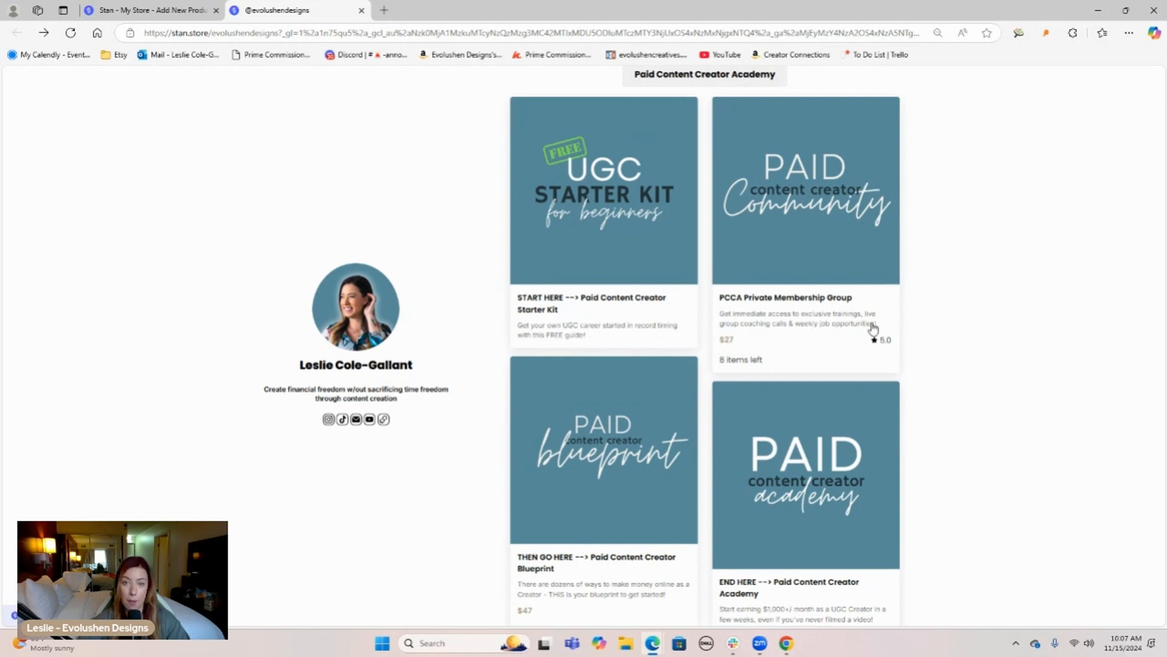
{"action": "scroll", "coordinate": [873, 329], "scroll_direction": "down", "scroll_amount": 8}
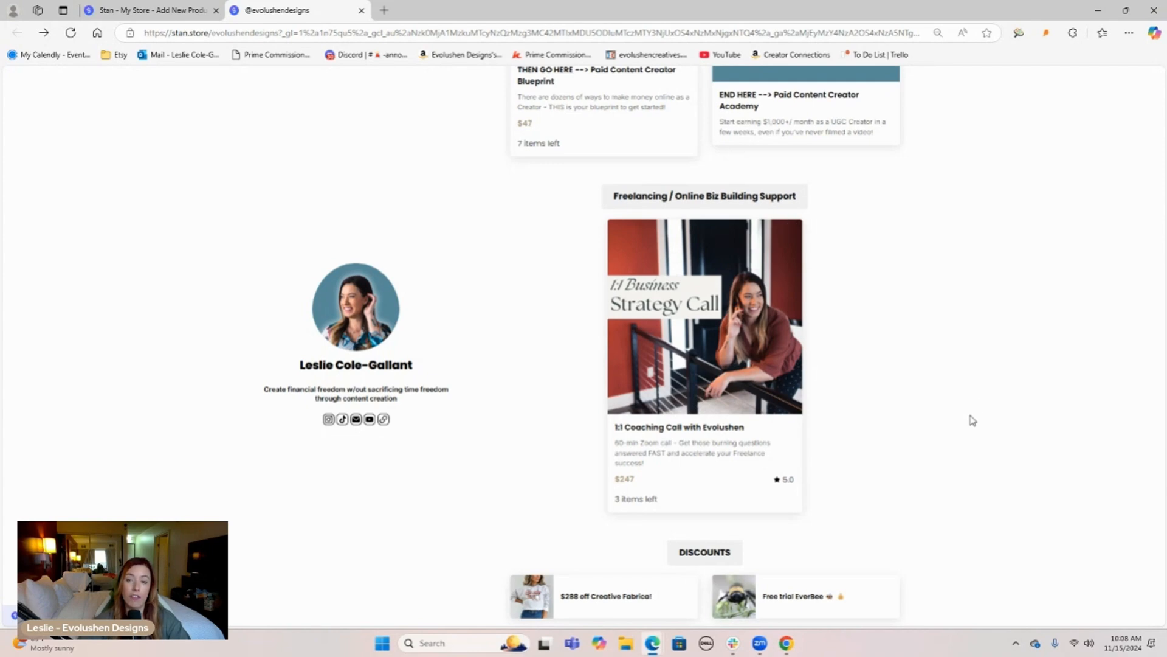
{"action": "scroll", "coordinate": [656, 391], "scroll_direction": "up", "scroll_amount": 10}
- Open the PCCA Private Membership Group offer, review its description and testimonials, and return to the storefront
{"action": "left_click", "coordinate": [774, 325]}
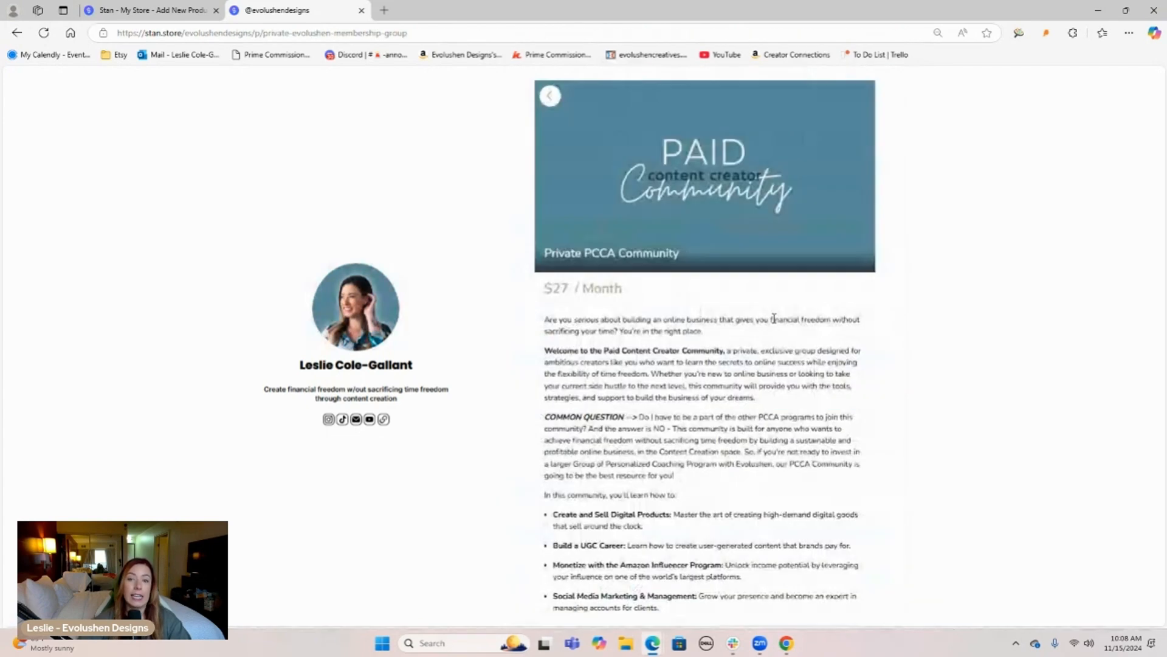
{"action": "scroll", "coordinate": [638, 340], "scroll_direction": "down", "scroll_amount": 8}
{"action": "scroll", "coordinate": [630, 328], "scroll_direction": "down", "scroll_amount": 3}
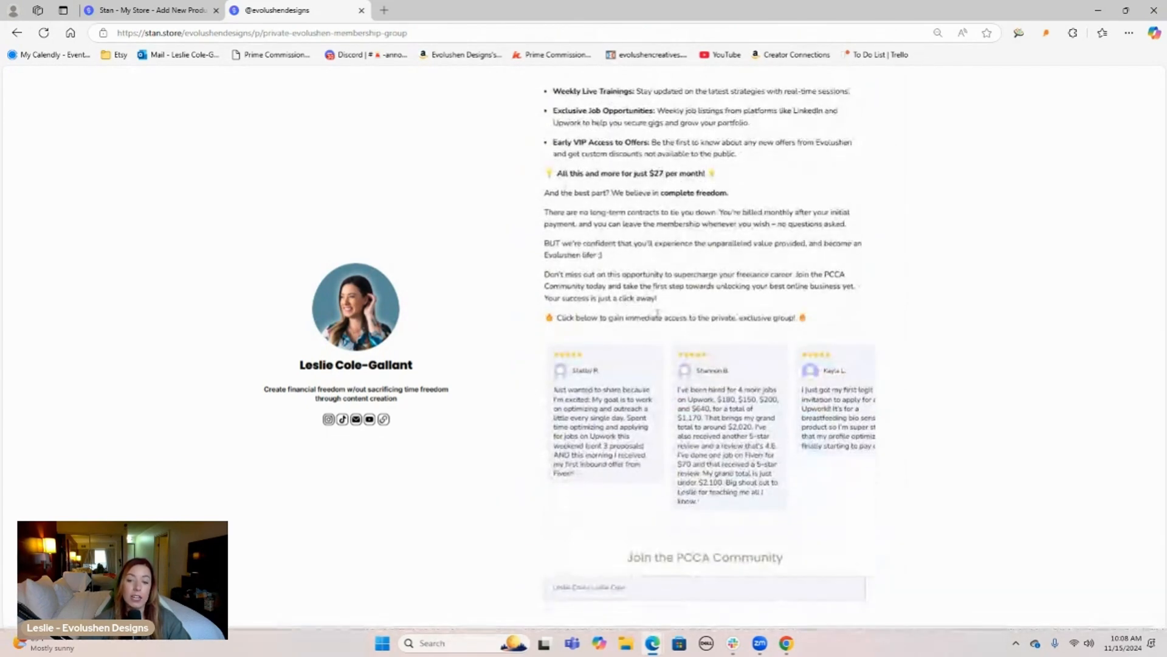
{"action": "scroll", "coordinate": [658, 313], "scroll_direction": "up", "scroll_amount": 10}
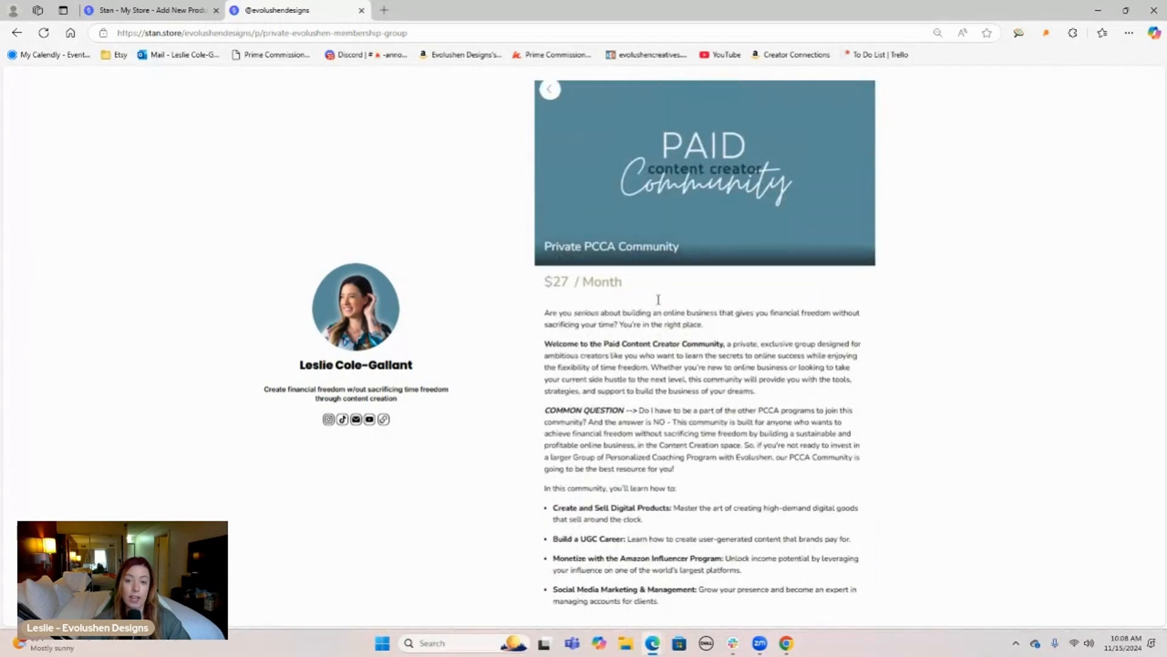
{"action": "key", "text": "alt+Left"}
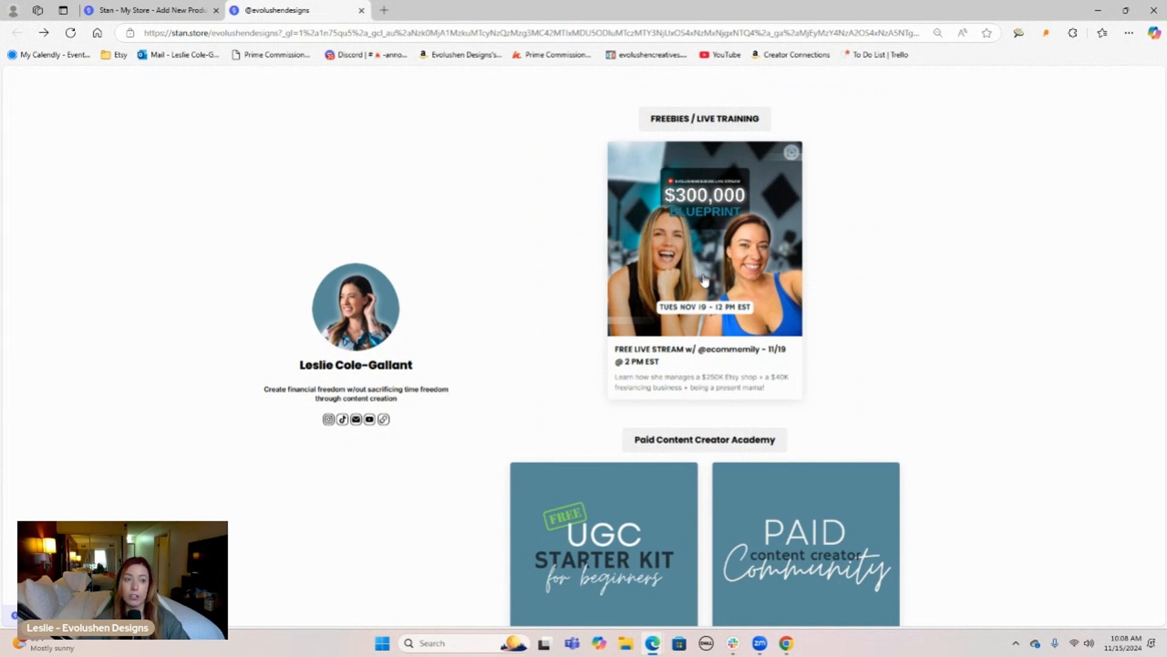
- Compare the new product's subtitle and button text fields with the Paid Content Creator Academy cards on the storefront
{"action": "left_click", "coordinate": [152, 11]}
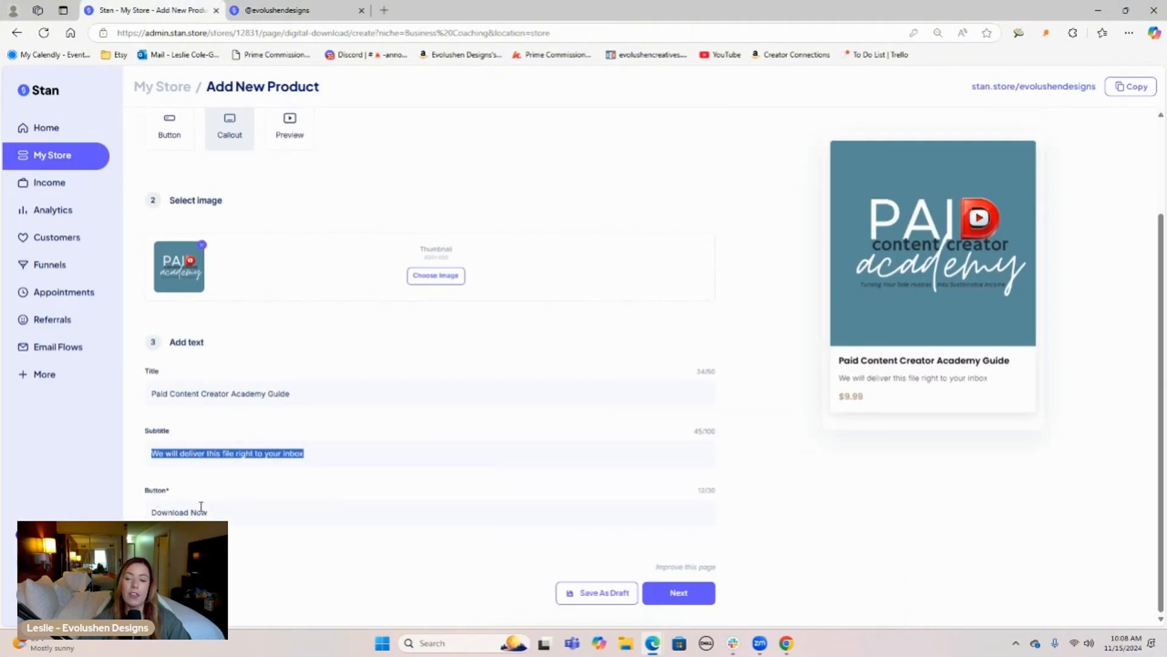
{"action": "key", "text": "ctrl+Tab"}
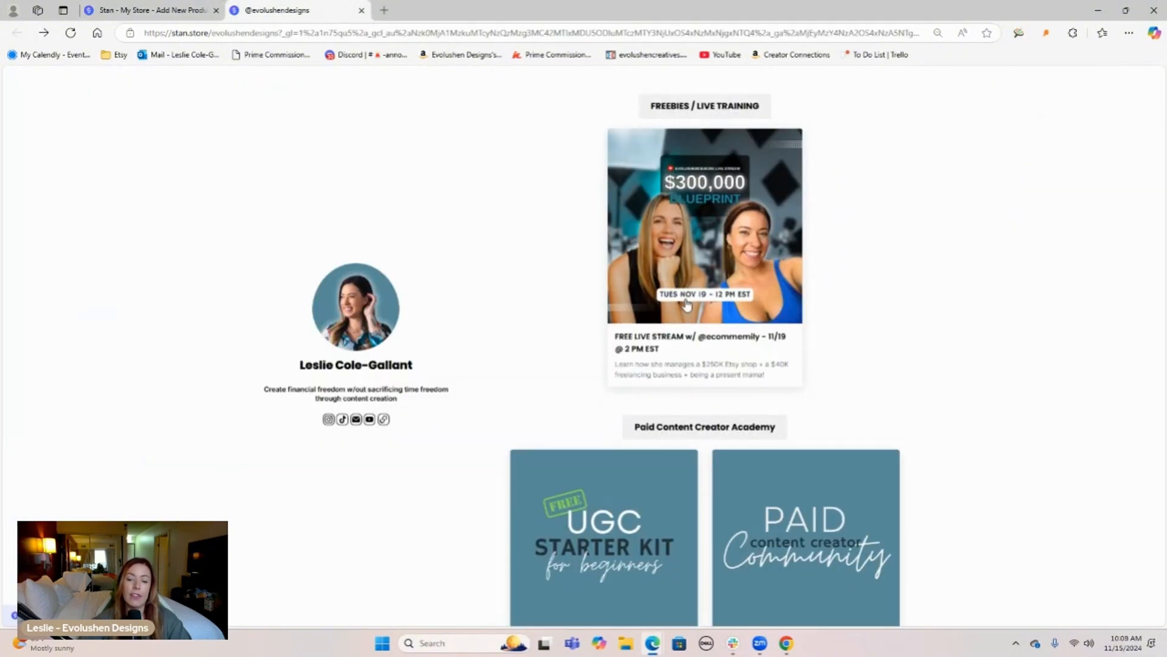
{"action": "scroll", "coordinate": [563, 365], "scroll_direction": "down", "scroll_amount": 4}
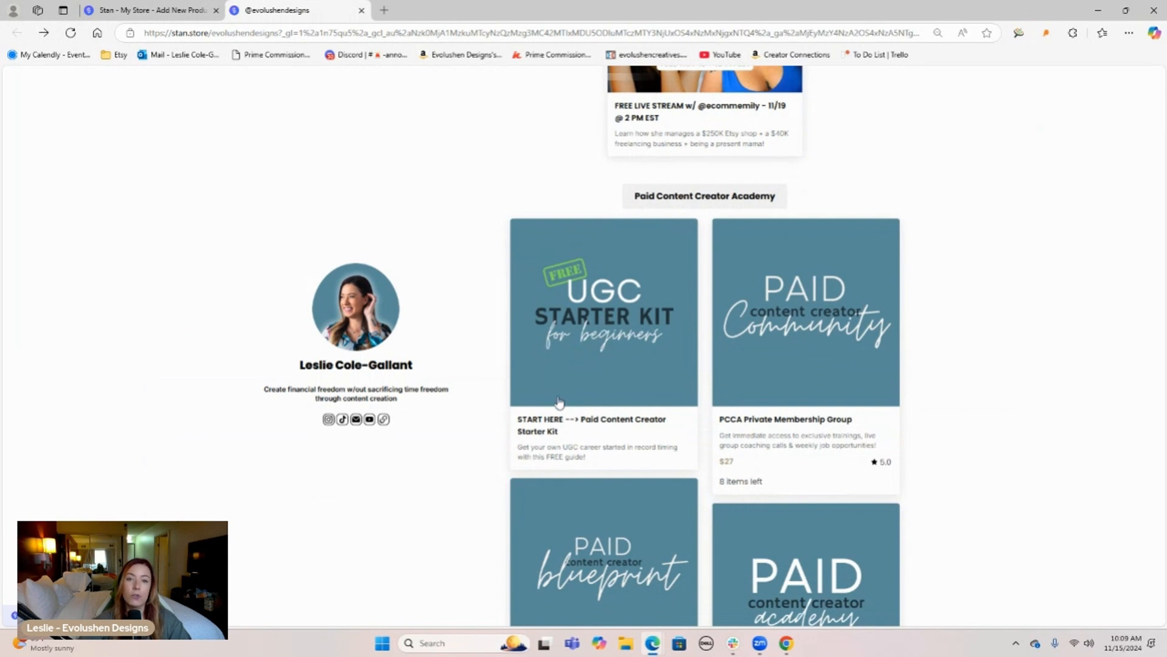
{"action": "left_click", "coordinate": [149, 8]}
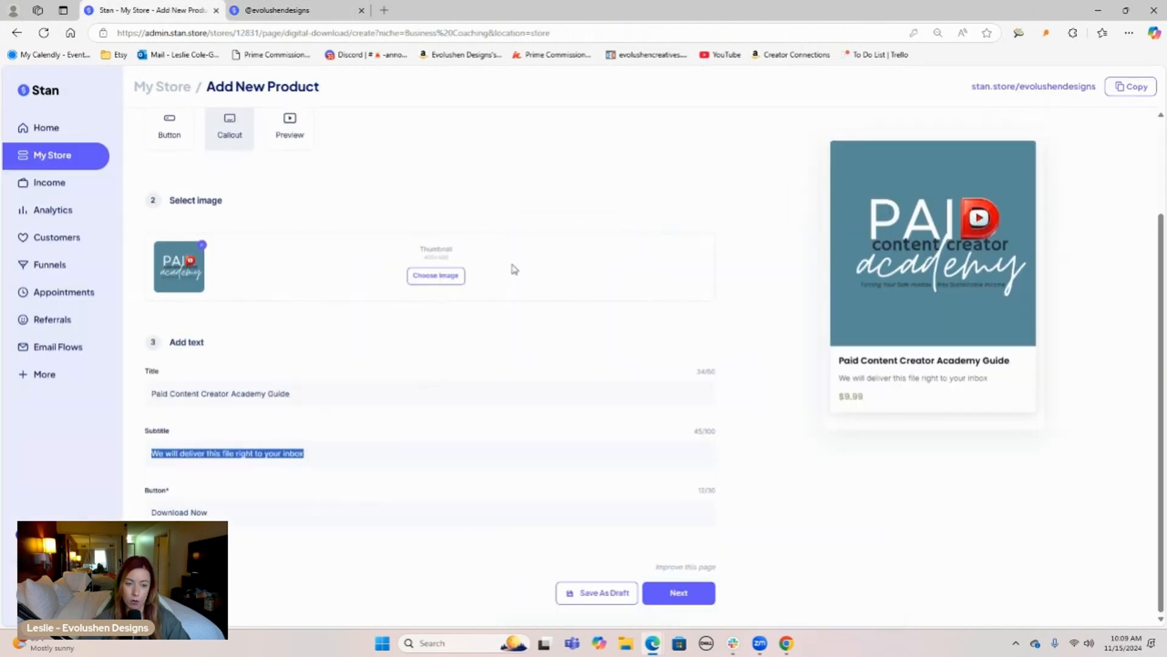
- Compare the Button and Preview styles with the uploaded thumbnail image, keeping the product on Callout
{"action": "scroll", "coordinate": [550, 353], "scroll_direction": "up", "scroll_amount": 1}
{"action": "left_click", "coordinate": [165, 189]}
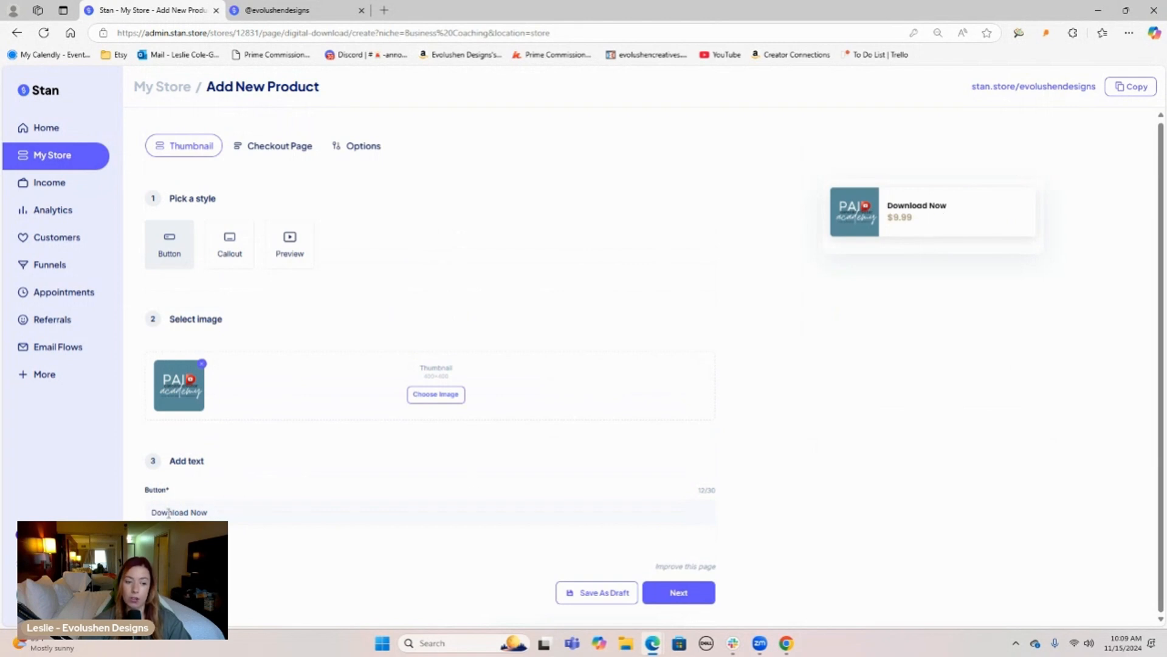
{"action": "left_click", "coordinate": [210, 256]}
{"action": "scroll", "coordinate": [211, 255], "scroll_direction": "down", "scroll_amount": 1}
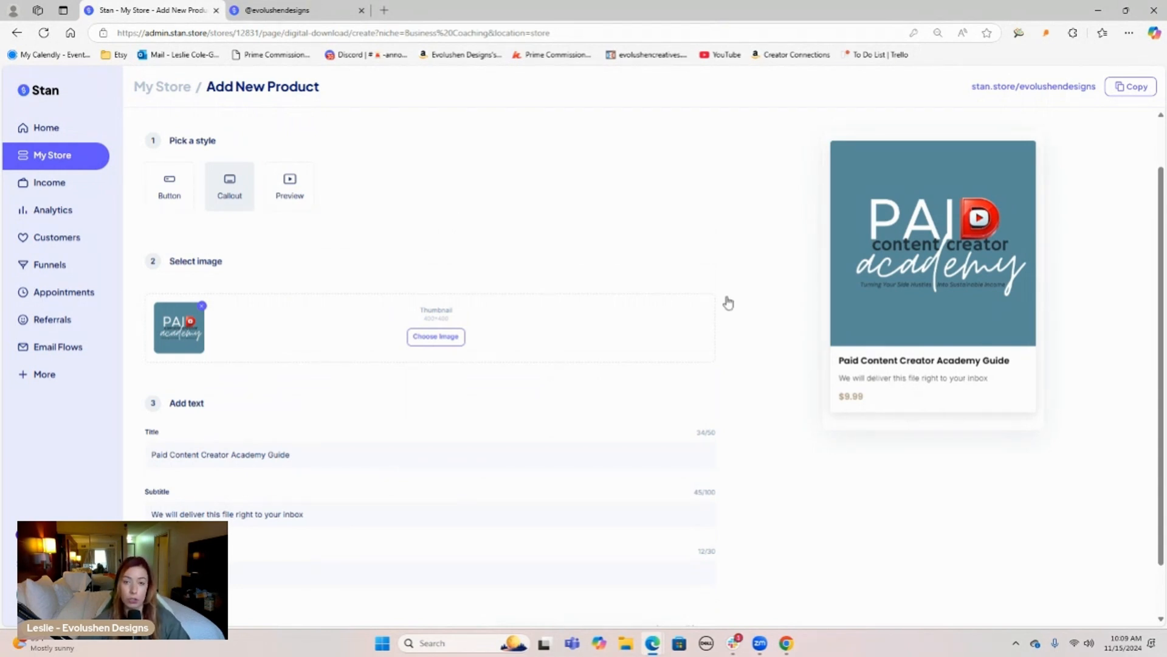
{"action": "left_click", "coordinate": [305, 193]}
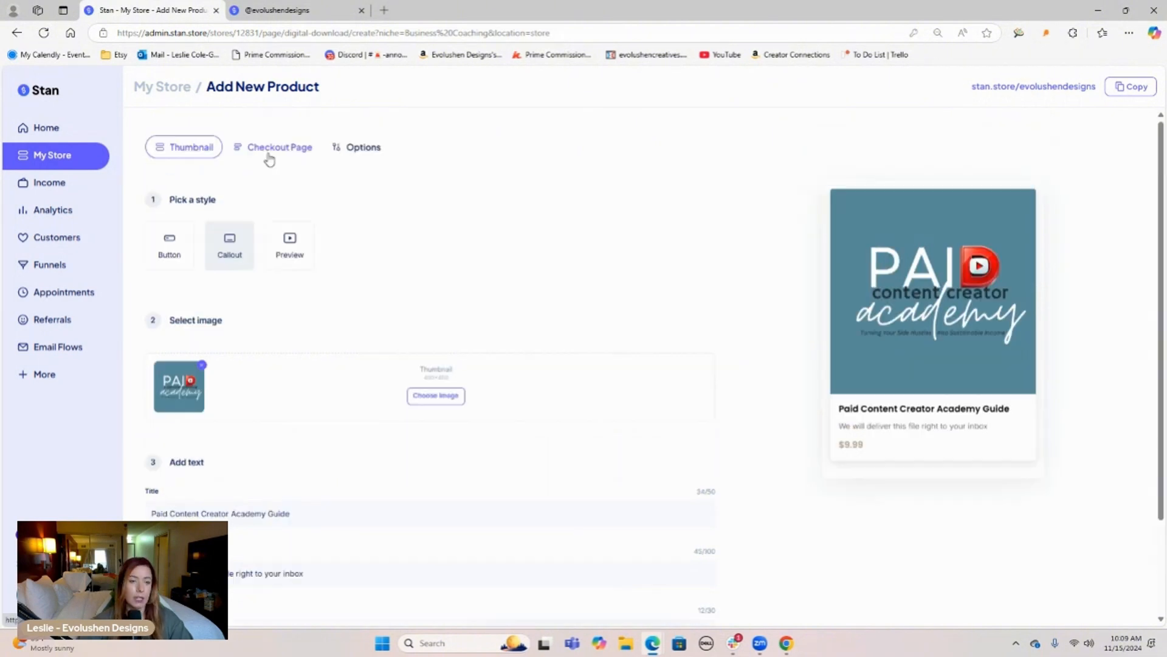
- Compare the new product's checkout page with the PCCA Private Membership Group page on the storefront, including its header image, description, testimonials and sign-up section
{"action": "left_click", "coordinate": [269, 156]}
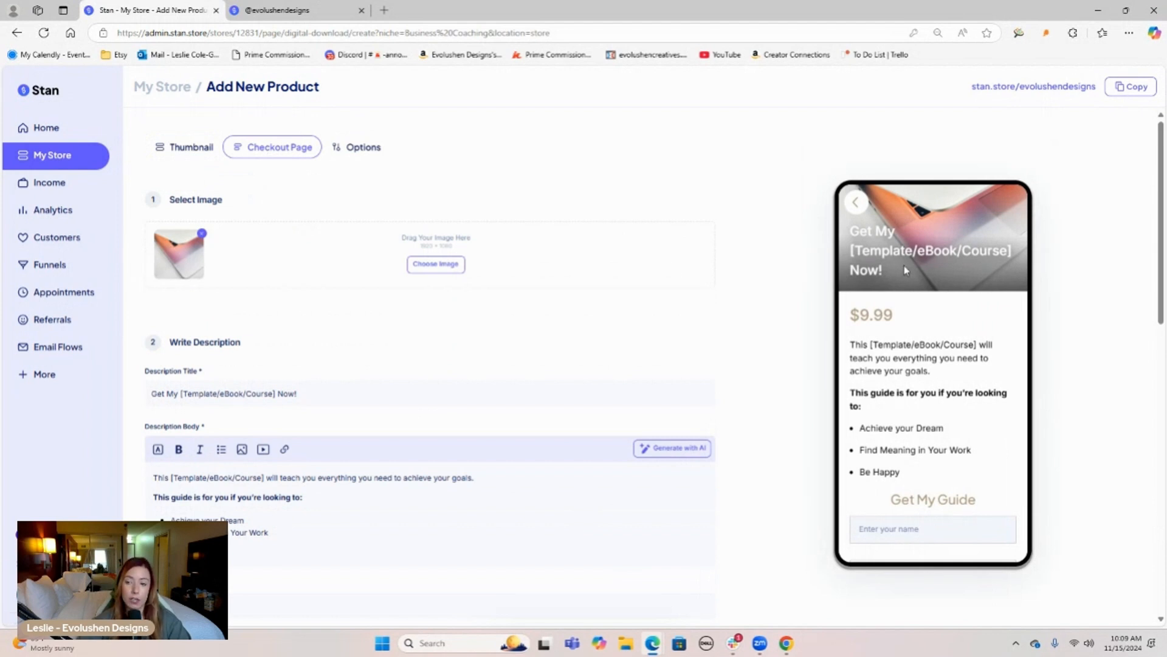
{"action": "scroll", "coordinate": [903, 265], "scroll_direction": "down", "scroll_amount": 5}
{"action": "left_click", "coordinate": [298, 10]}
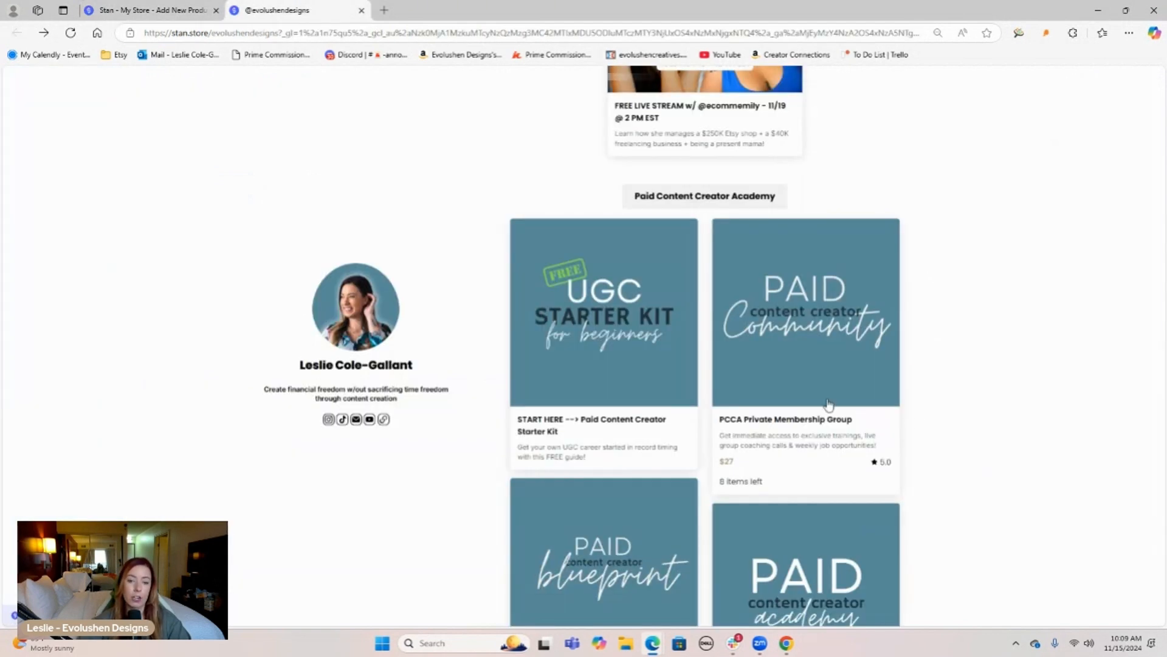
{"action": "left_click", "coordinate": [815, 349]}
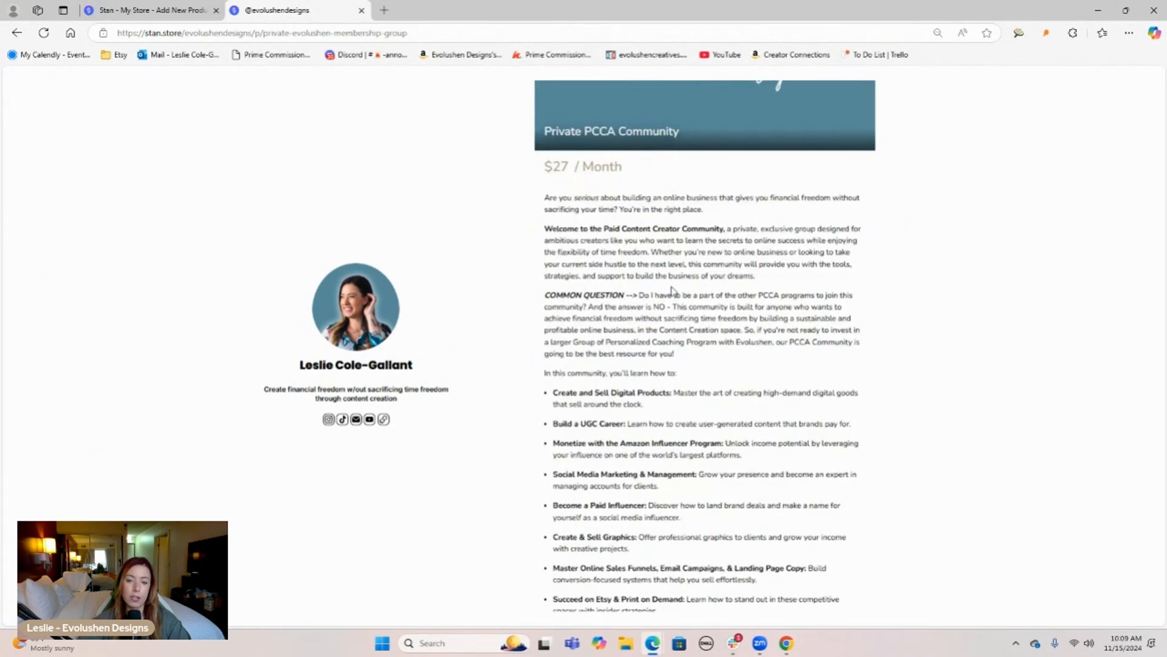
{"action": "scroll", "coordinate": [672, 290], "scroll_direction": "down", "scroll_amount": 15}
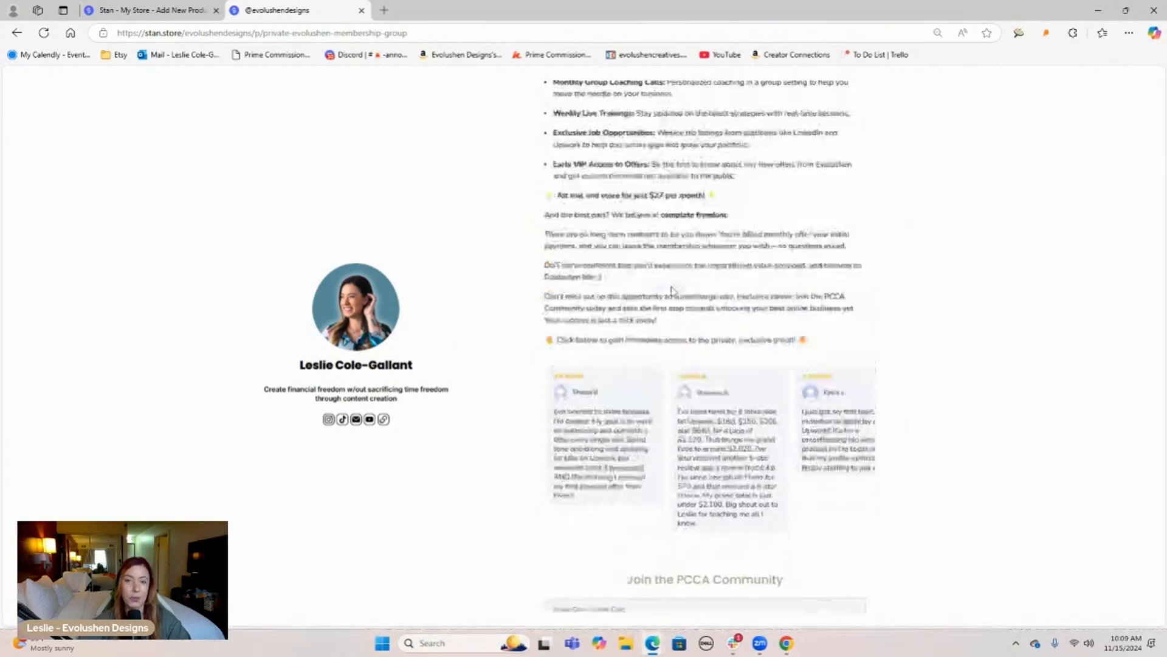
{"action": "scroll", "coordinate": [672, 290], "scroll_direction": "up", "scroll_amount": 4}
{"action": "scroll", "coordinate": [687, 304], "scroll_direction": "down", "scroll_amount": 5}
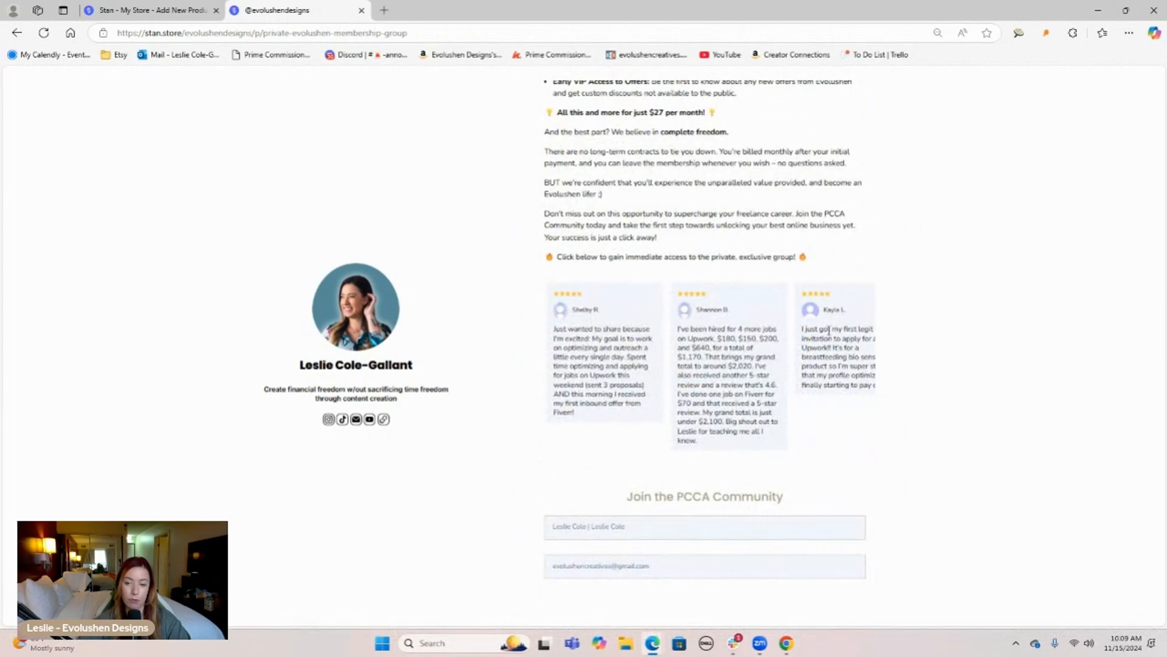
{"action": "scroll", "coordinate": [835, 334], "scroll_direction": "up", "scroll_amount": 15}
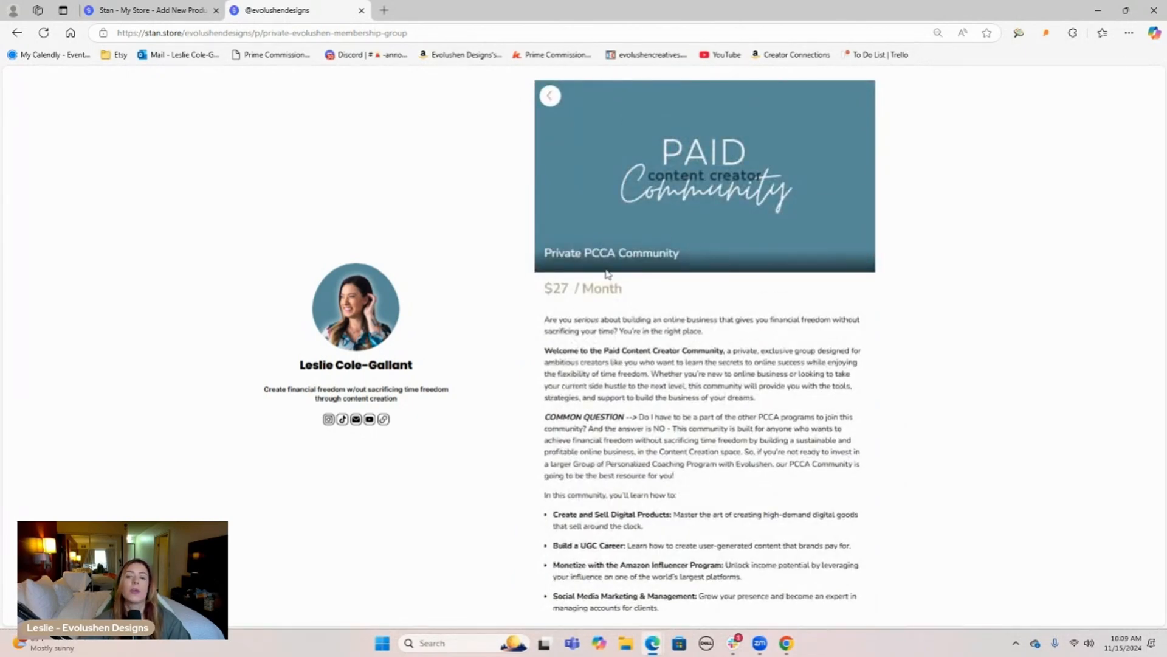
- Replace the checkout page image with "Build, Manage & Scale Your (61)", cropped closely and centred around the Paid Content Creator Academy logo
{"action": "left_click", "coordinate": [155, 10]}
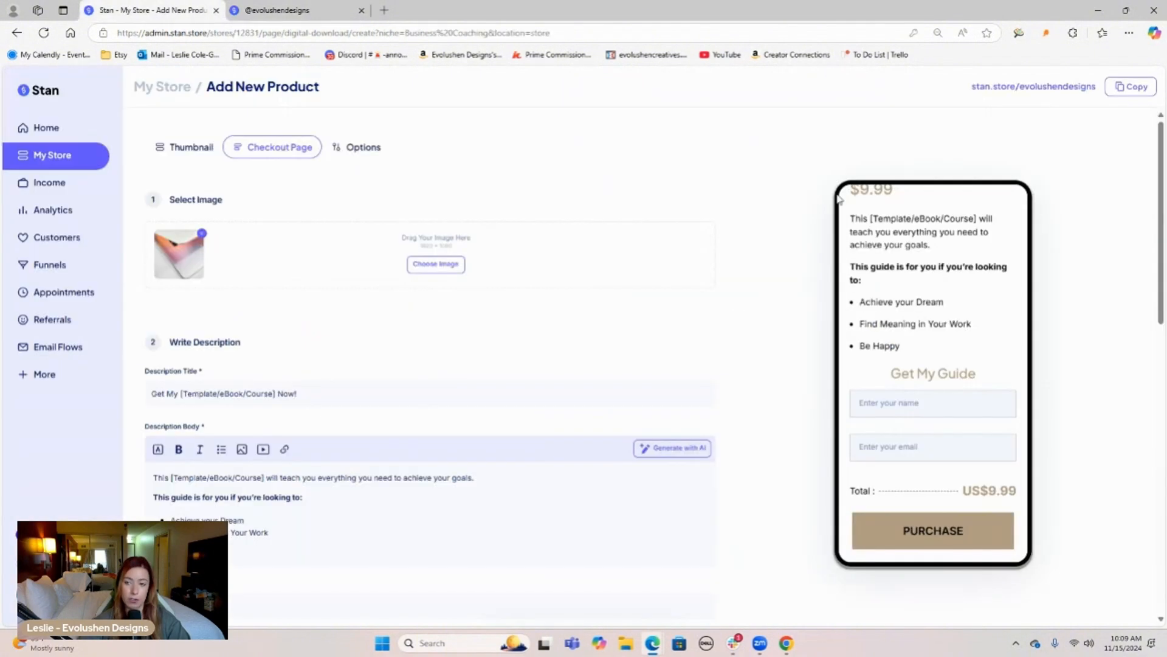
{"action": "left_click", "coordinate": [426, 267]}
{"action": "left_click", "coordinate": [450, 226]}
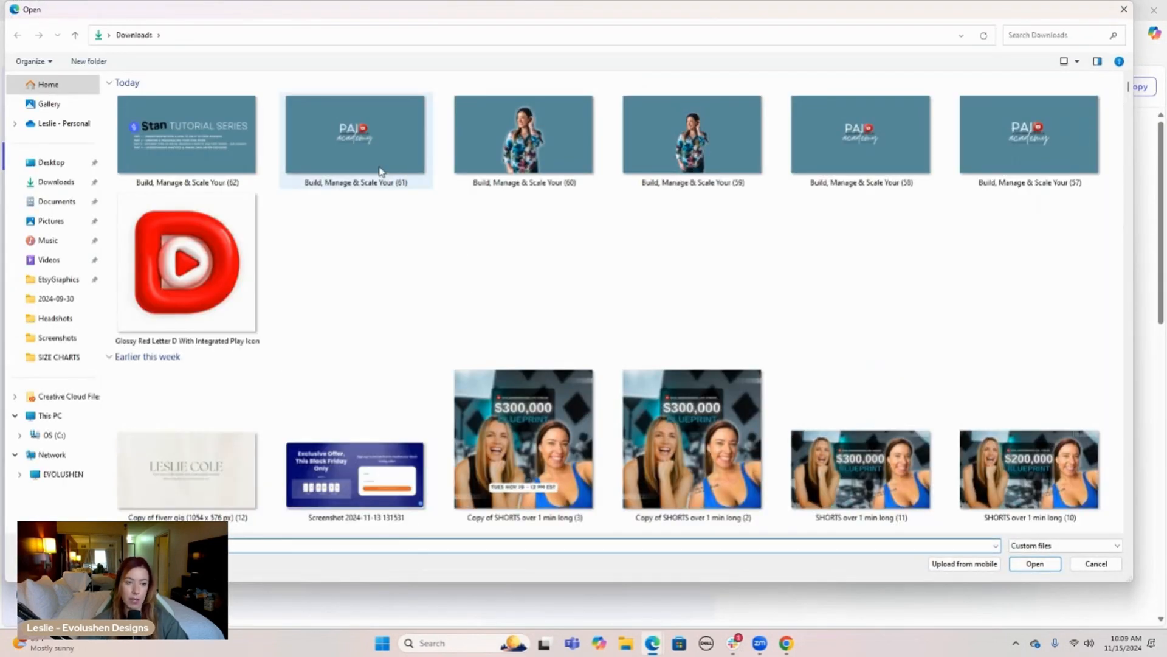
{"action": "double_click", "coordinate": [383, 173]}
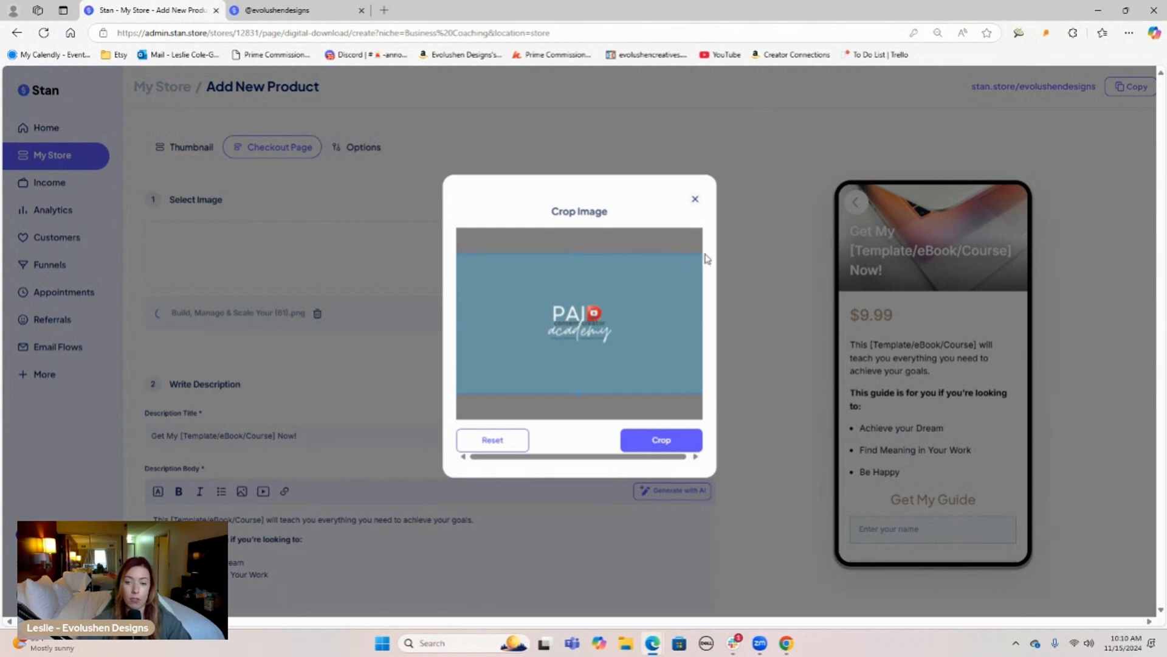
{"action": "left_click_drag", "start_coordinate": [705, 251], "coordinate": [654, 314]}
{"action": "left_click_drag", "start_coordinate": [564, 360], "coordinate": [611, 334]}
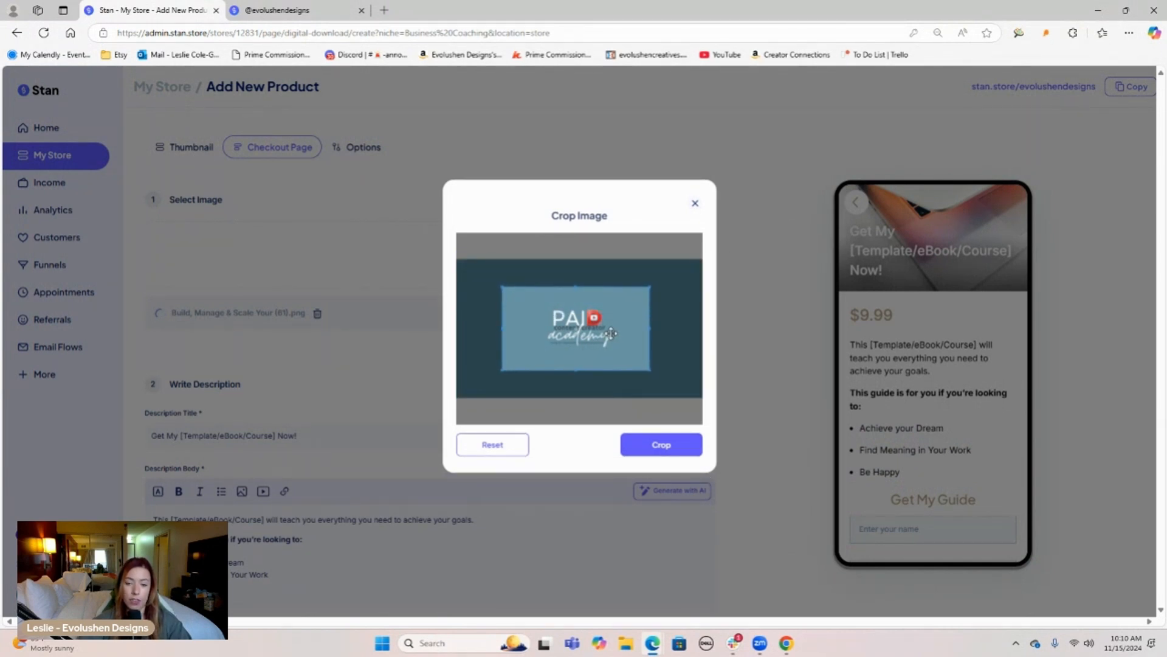
{"action": "left_click", "coordinate": [663, 451]}
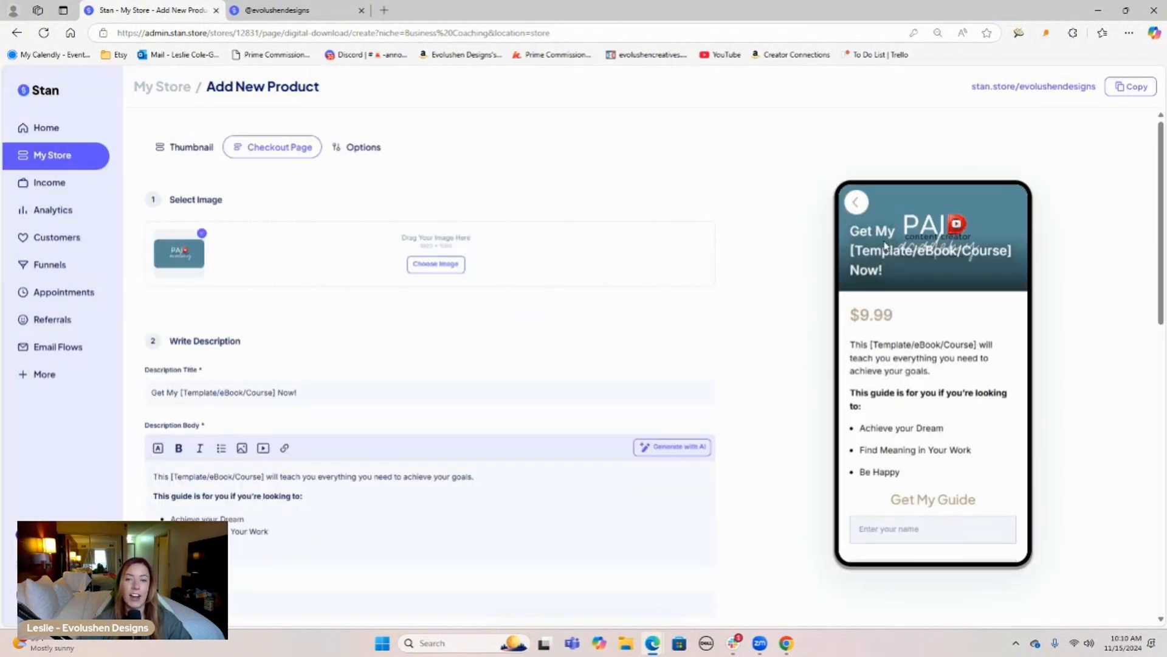
- Check the PCCA Private Membership Group's card and page titles on the storefront, and set the checkout description title to "Grab your checklist!"
{"action": "triple_click", "coordinate": [265, 385]}
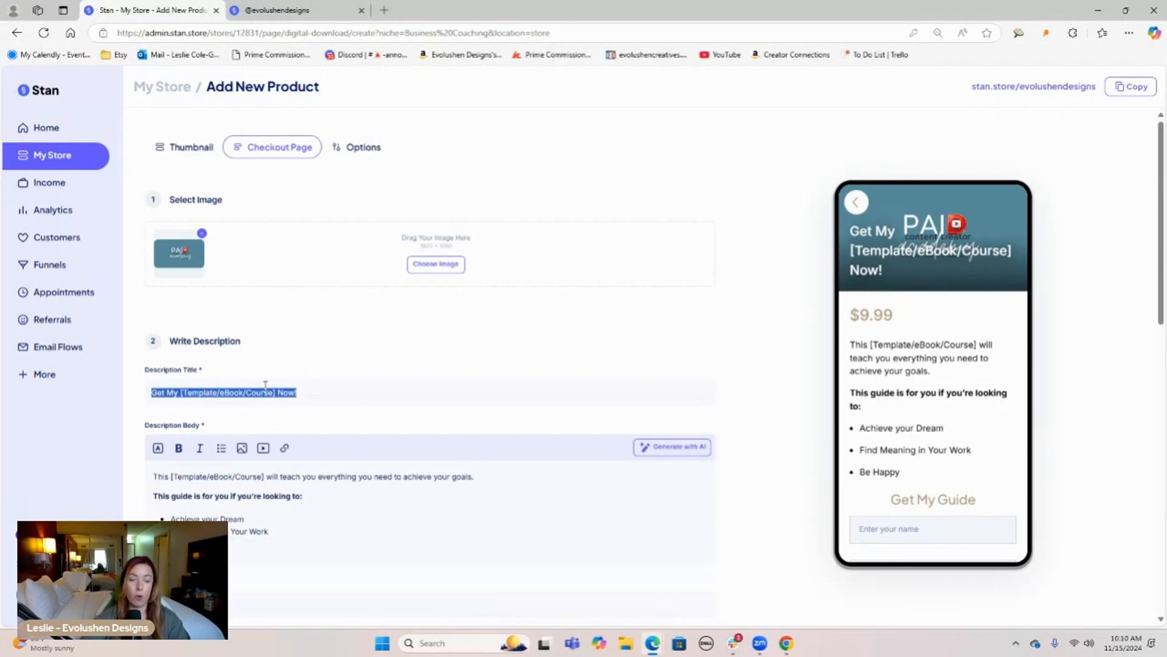
{"action": "left_click", "coordinate": [254, 7]}
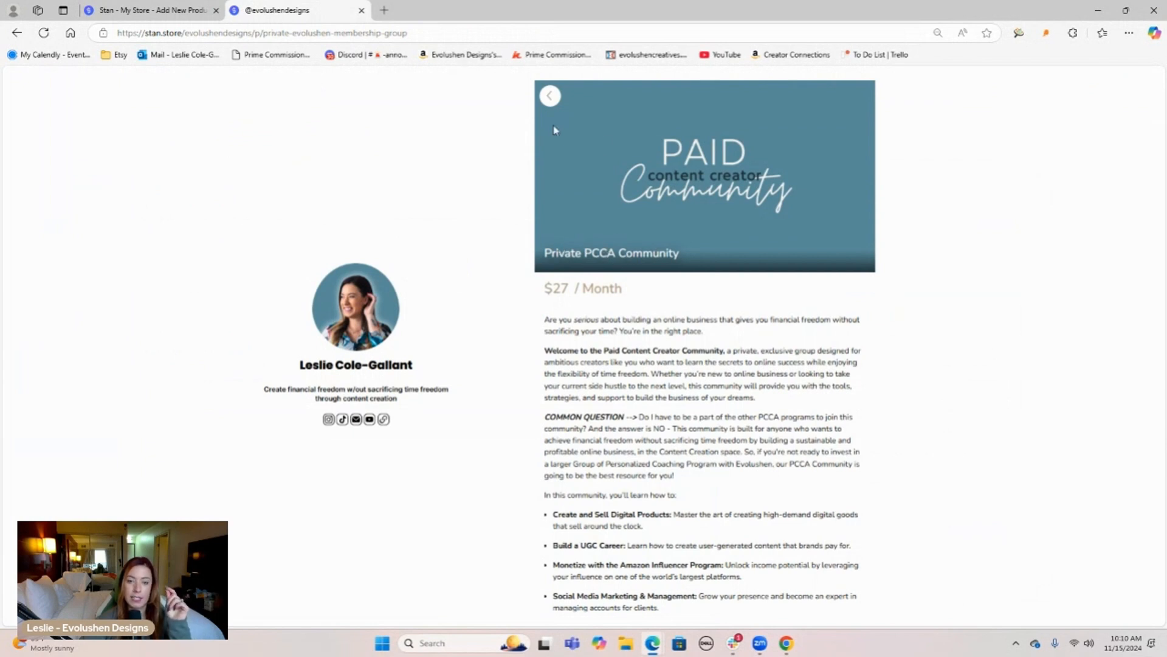
{"action": "left_click", "coordinate": [550, 95]}
{"action": "scroll", "coordinate": [818, 462], "scroll_direction": "down", "scroll_amount": 1}
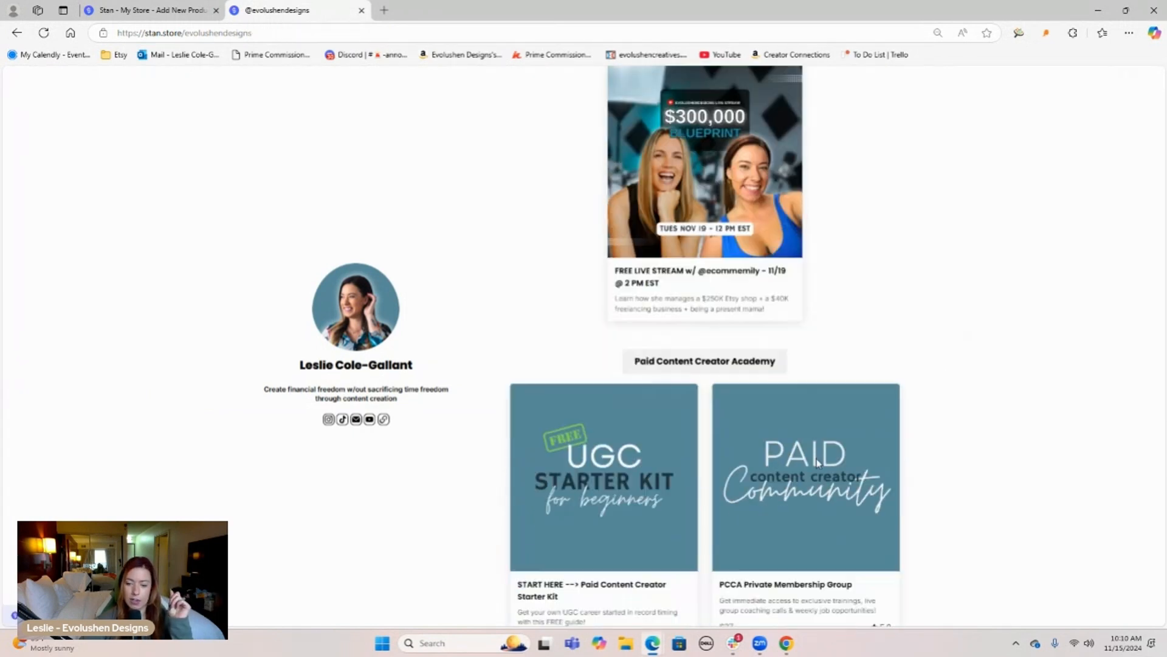
{"action": "scroll", "coordinate": [818, 462], "scroll_direction": "down", "scroll_amount": 3}
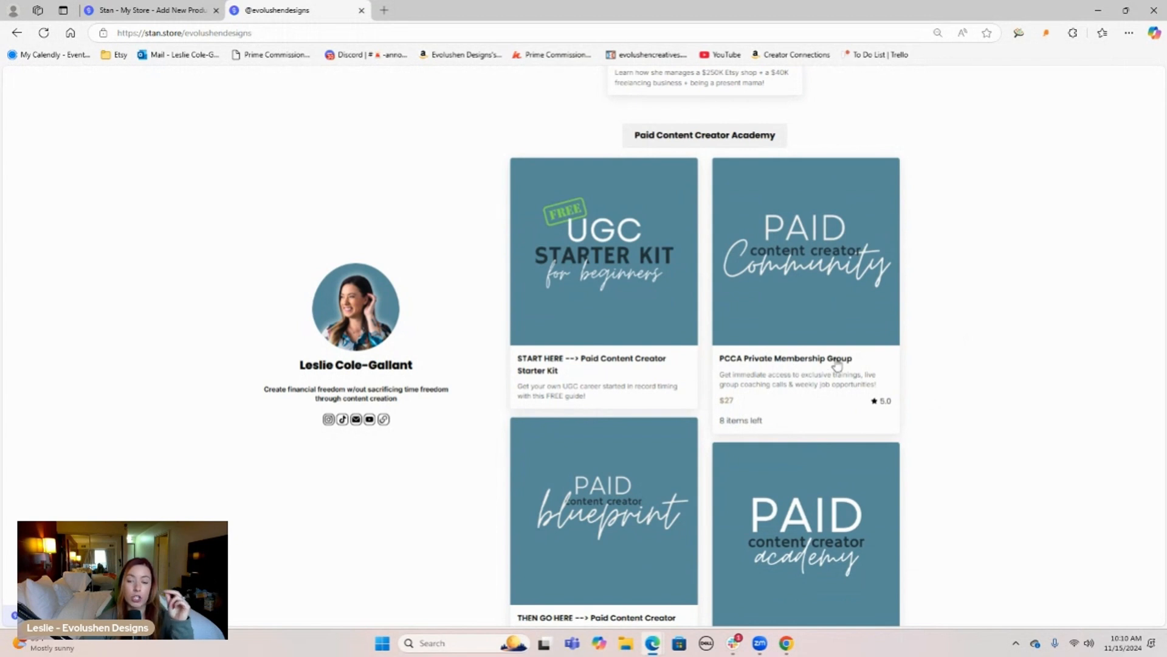
{"action": "left_click", "coordinate": [799, 360]}
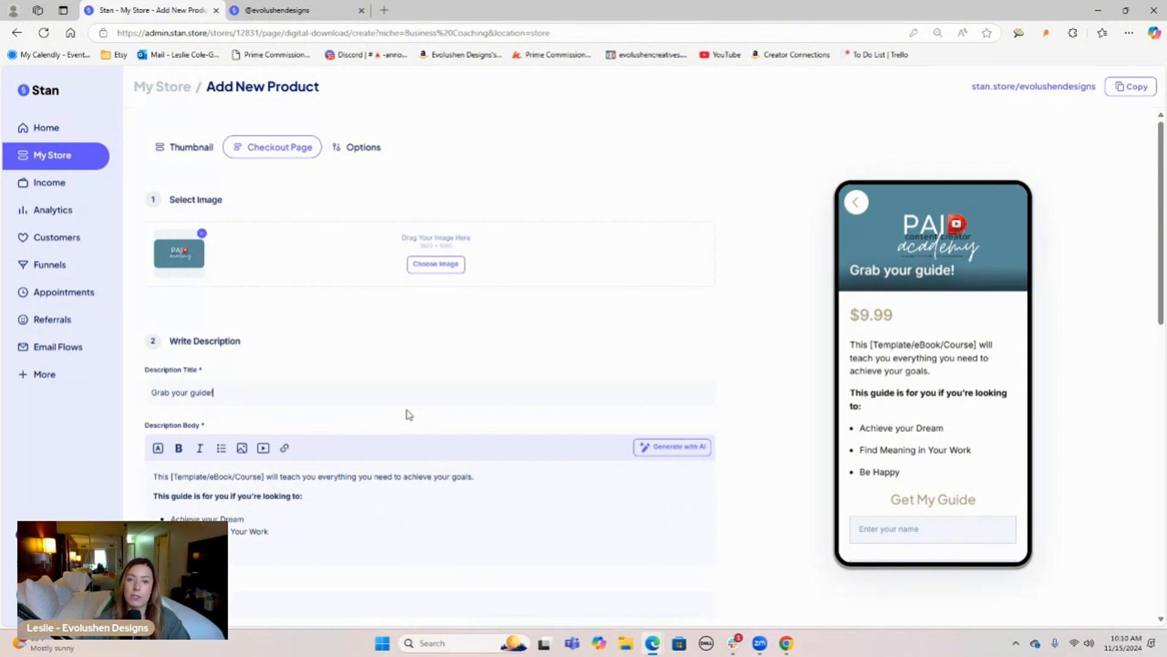
{"action": "double_click", "coordinate": [200, 390]}
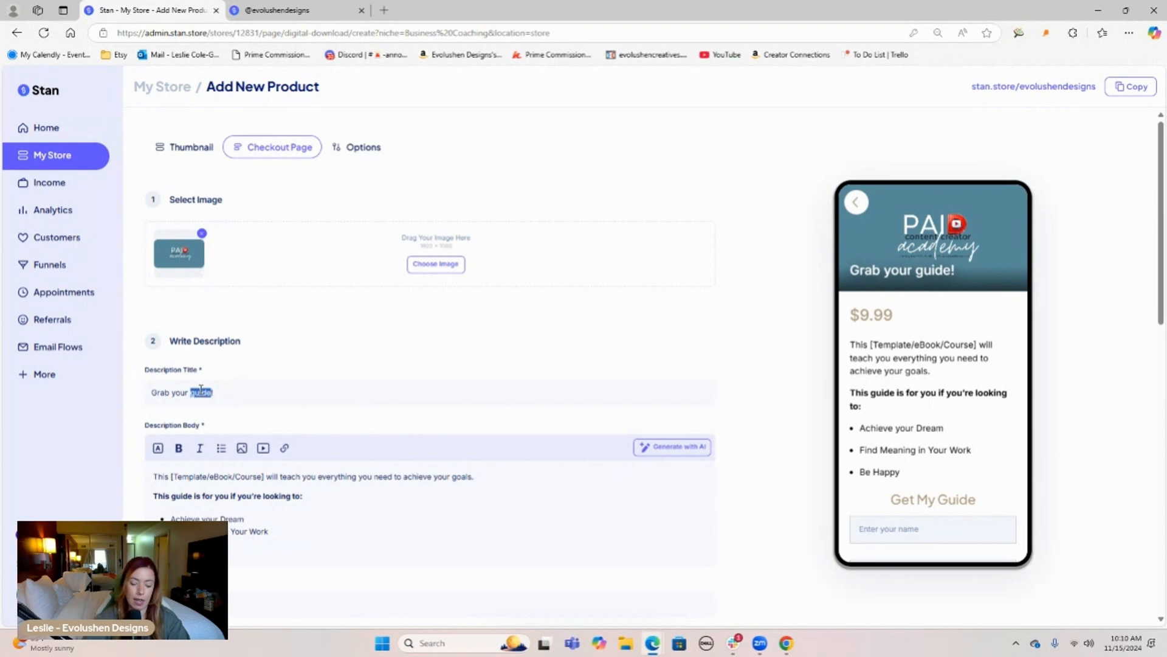
{"action": "type", "text": "checklist"}
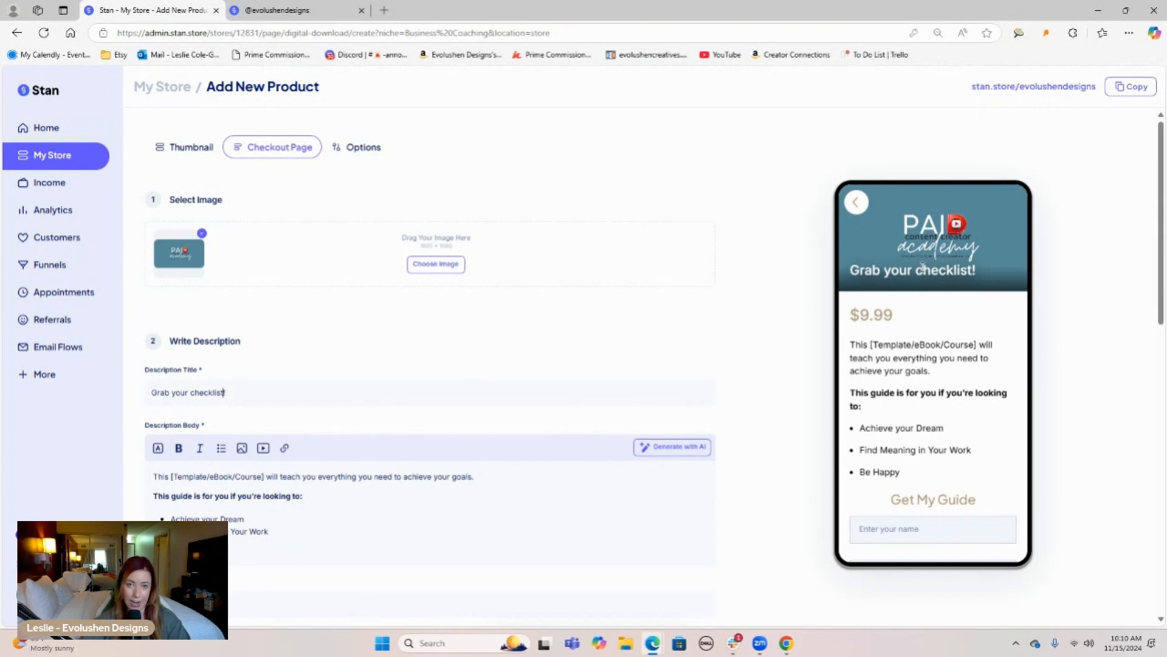
- Replace the description body with the "In this community, you'll learn how to:" section and bullets copied from the storefront's membership page
{"action": "scroll", "coordinate": [194, 307], "scroll_direction": "down", "scroll_amount": 3}
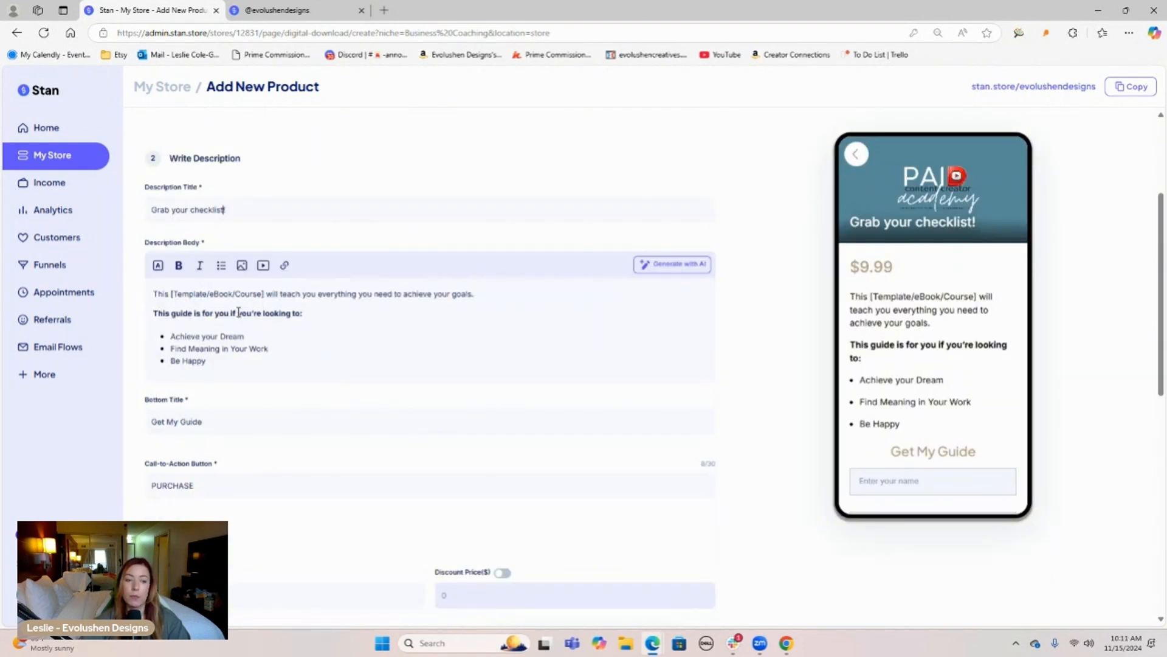
{"action": "left_click", "coordinate": [673, 265]}
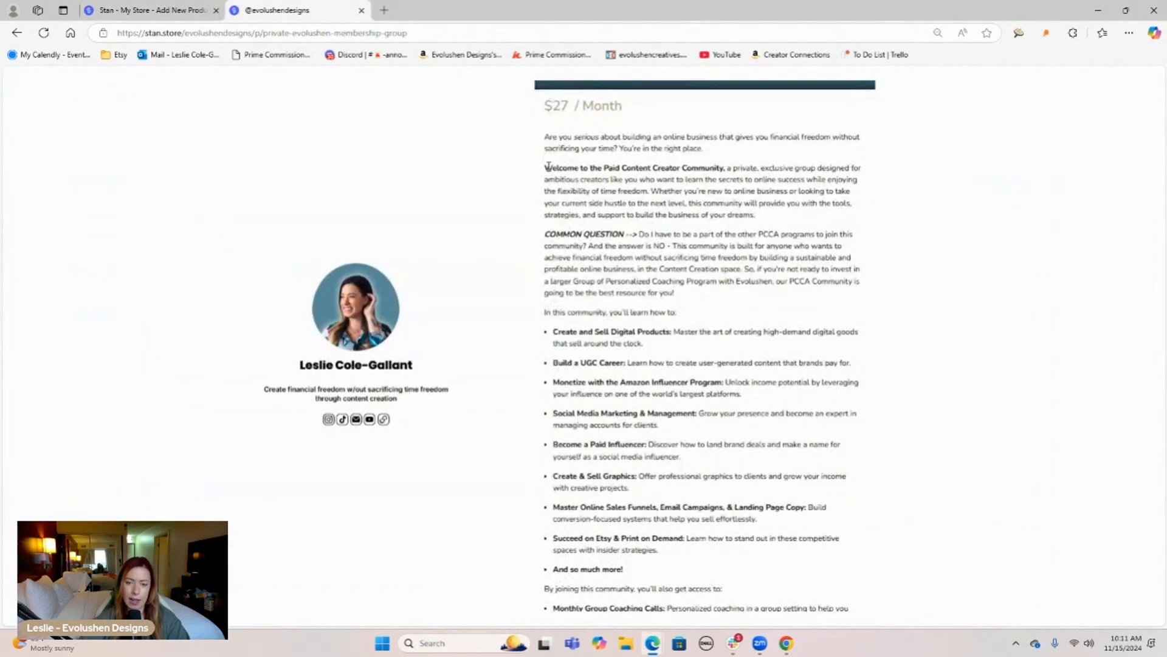
{"action": "left_click_drag", "start_coordinate": [548, 165], "coordinate": [685, 298]}
{"action": "left_click", "coordinate": [628, 318]}
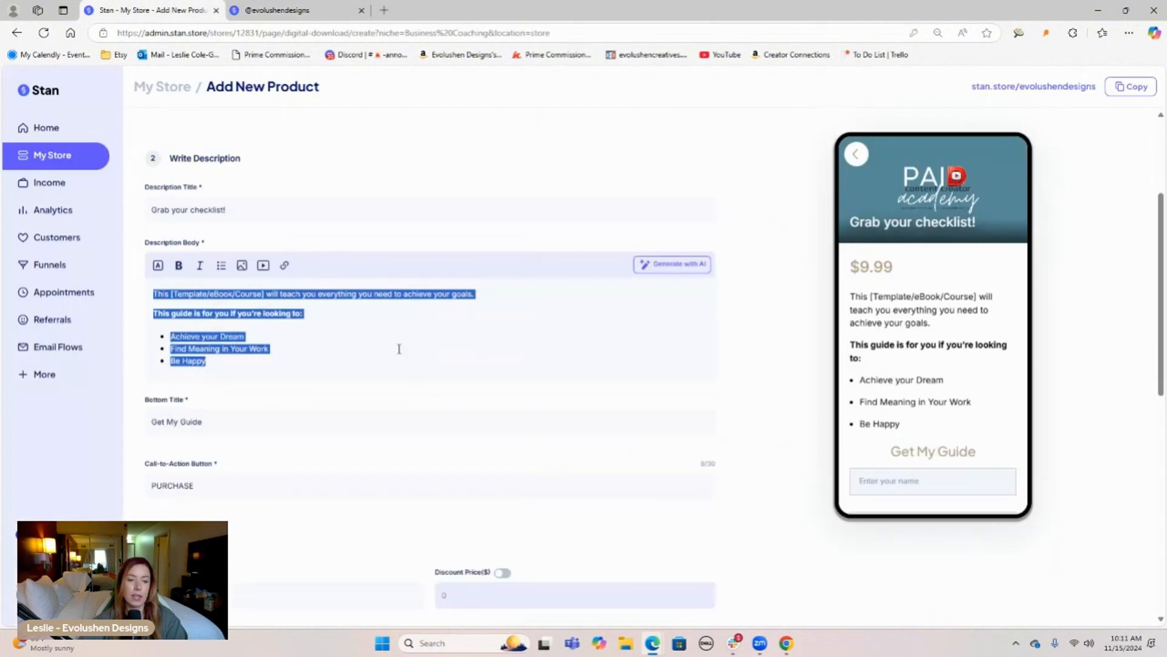
{"action": "type", "text": "In this community, you'll learn how to: Create and Sell Digital Products: Master the art of creating high-demand digital goods that sell around the clock. Build a UGC Career: Learn how to create user-generated content that brands pay for. Monetize with the Amazon Influencer Program: Unlock income potential by leveraging your influence on one of the world's largest platforms. Social Media Marketing & Management: Grow your presence and become an expert in managing accounts for clients. Become a Paid Influencer: Discover how to land brand deals and make a name for yourself as a social media influencer. Create & Sell Graphics: Offer professional graphics to clients and grow your income with creative projects. Master Online Sales Funnels, Email Campaigns, & Landing Page Copy: Build conversion-focused systems that help you sell effortlessly. Succeed on Etsy & Print on Demand: Learn how to stand out in these competitive spaces with insider strategies. And so much more!"}
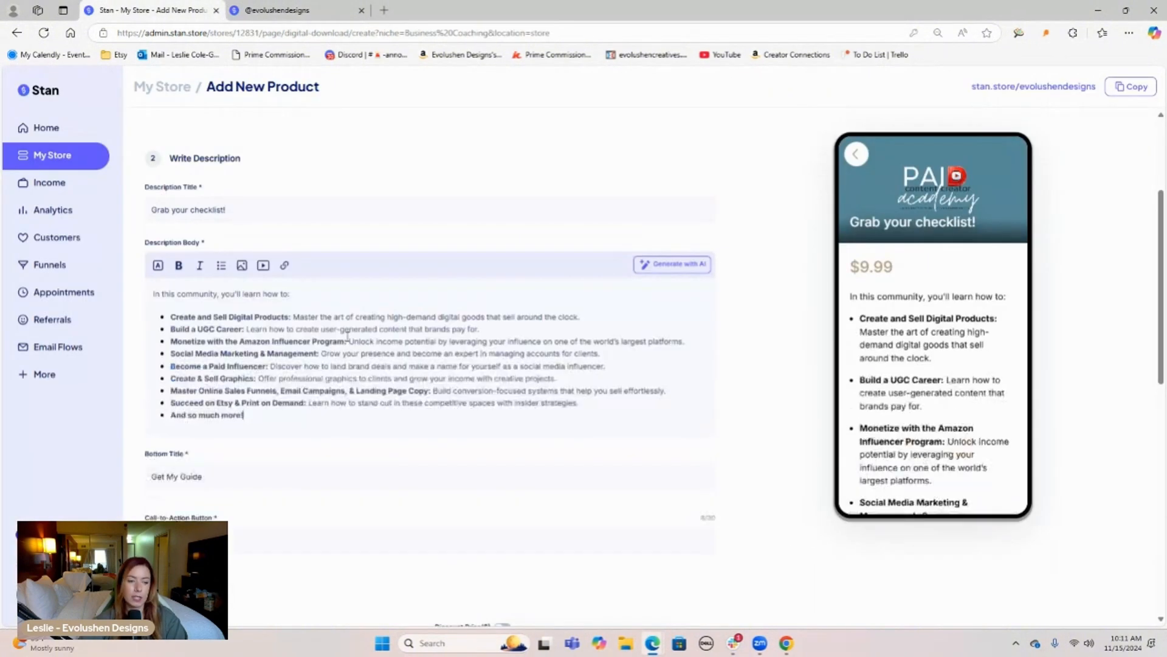
- Generate a description with AI and use the suggested text as the checkout page's description body
{"action": "left_click", "coordinate": [663, 265]}
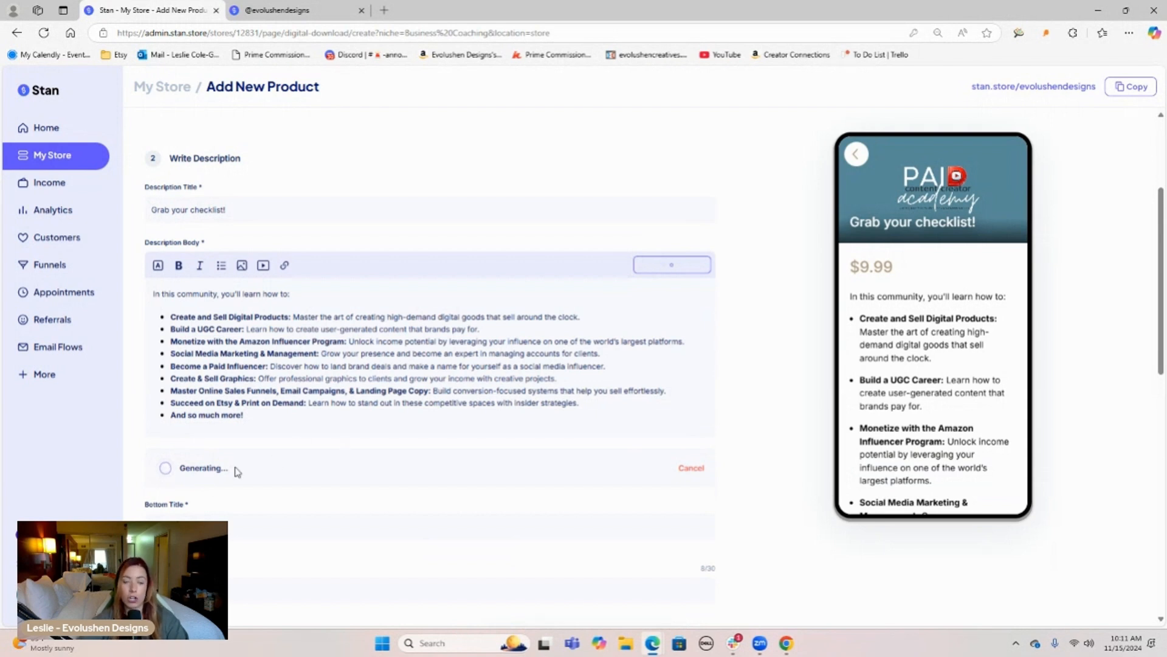
{"action": "scroll", "coordinate": [654, 407], "scroll_direction": "down", "scroll_amount": 1}
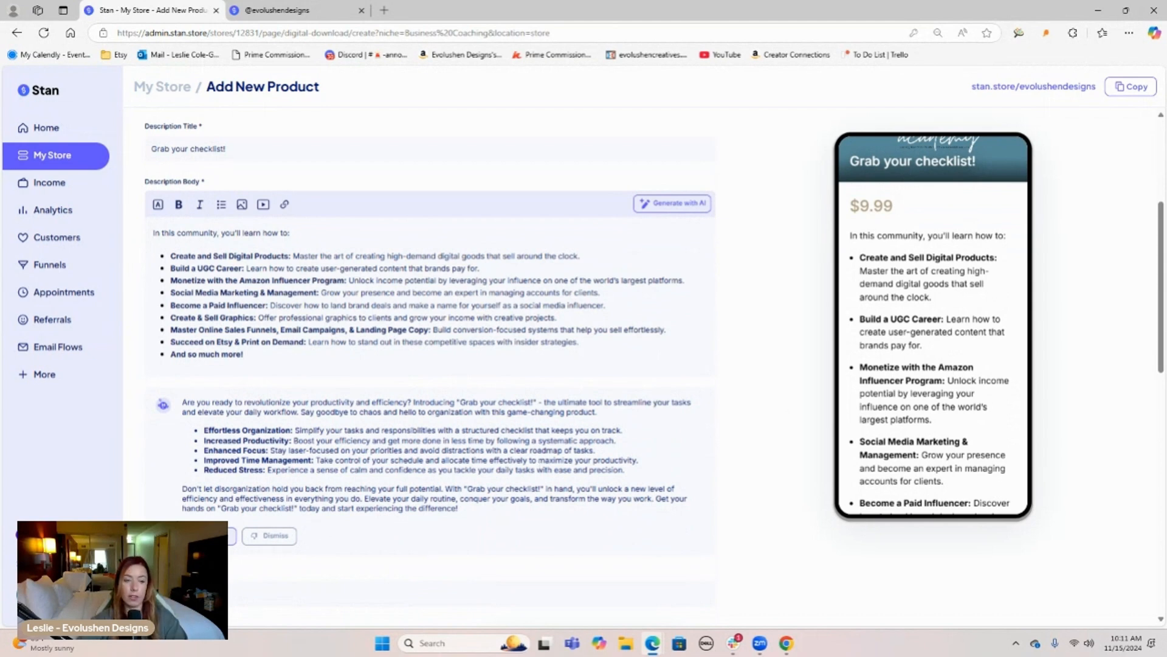
{"action": "left_click", "coordinate": [228, 535]}
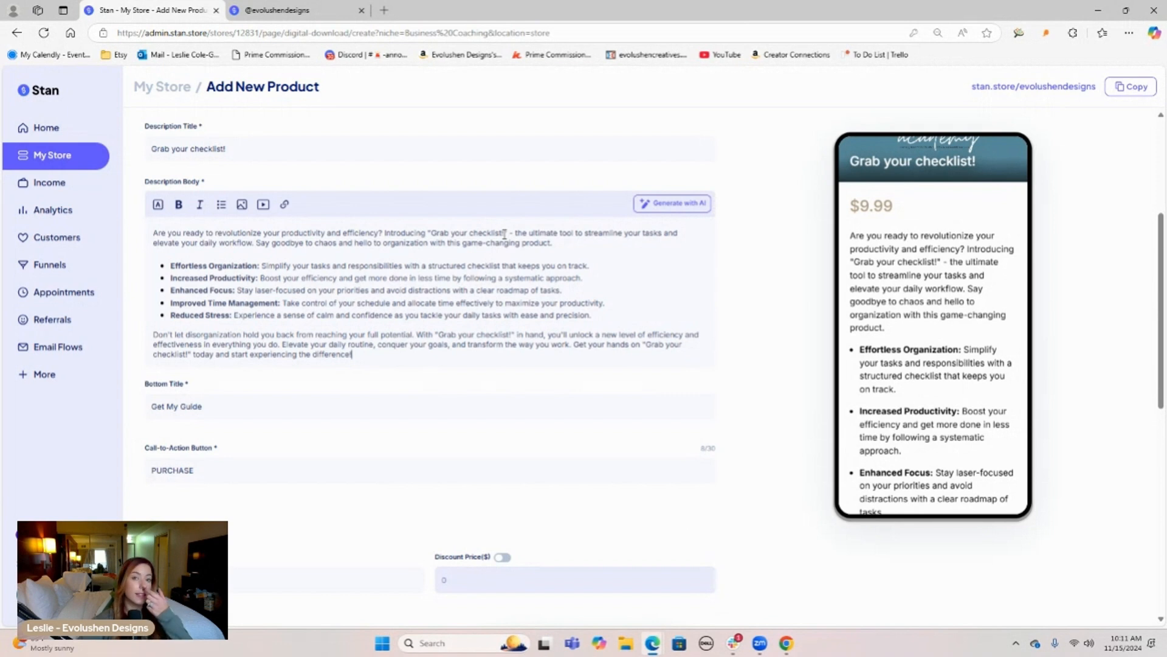
- Bold the quoted phrase "Grab your checklist!" in the first paragraph of the description body
{"action": "left_click_drag", "start_coordinate": [508, 233], "coordinate": [428, 234]}
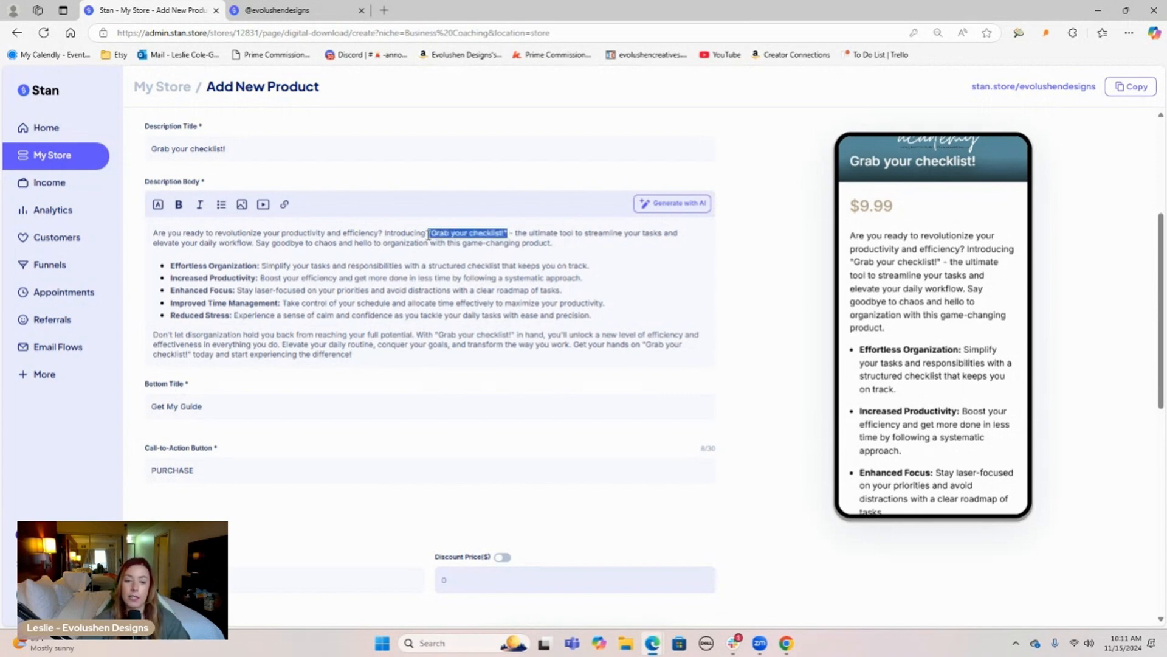
{"action": "left_click", "coordinate": [178, 205]}
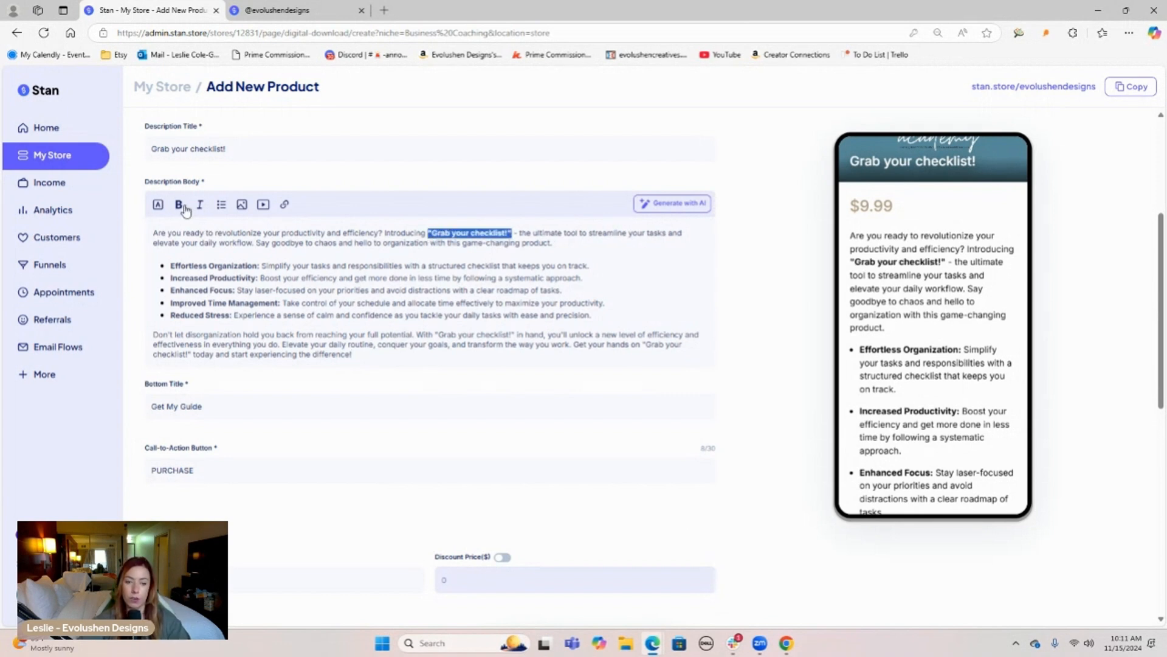
{"action": "left_click", "coordinate": [172, 266]}
- Convert the bullets from Effortless Organization to Reduced Stress into larger heading text and italicize "today" in the closing paragraph
{"action": "left_click_drag", "start_coordinate": [172, 267], "coordinate": [591, 316]}
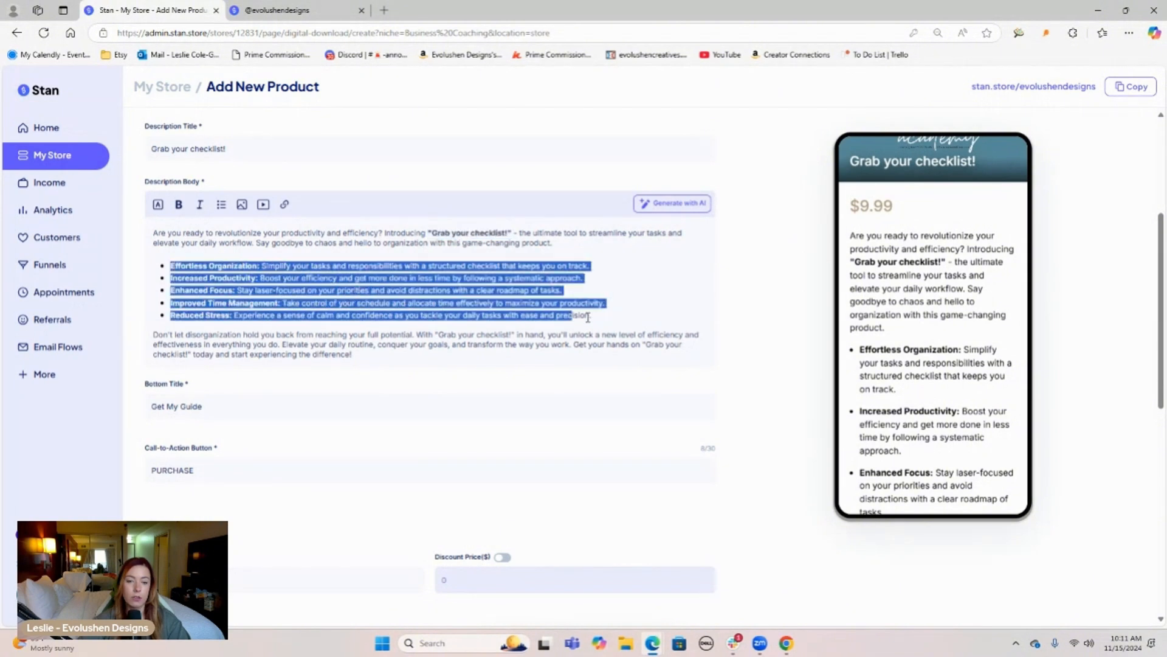
{"action": "left_click", "coordinate": [158, 205]}
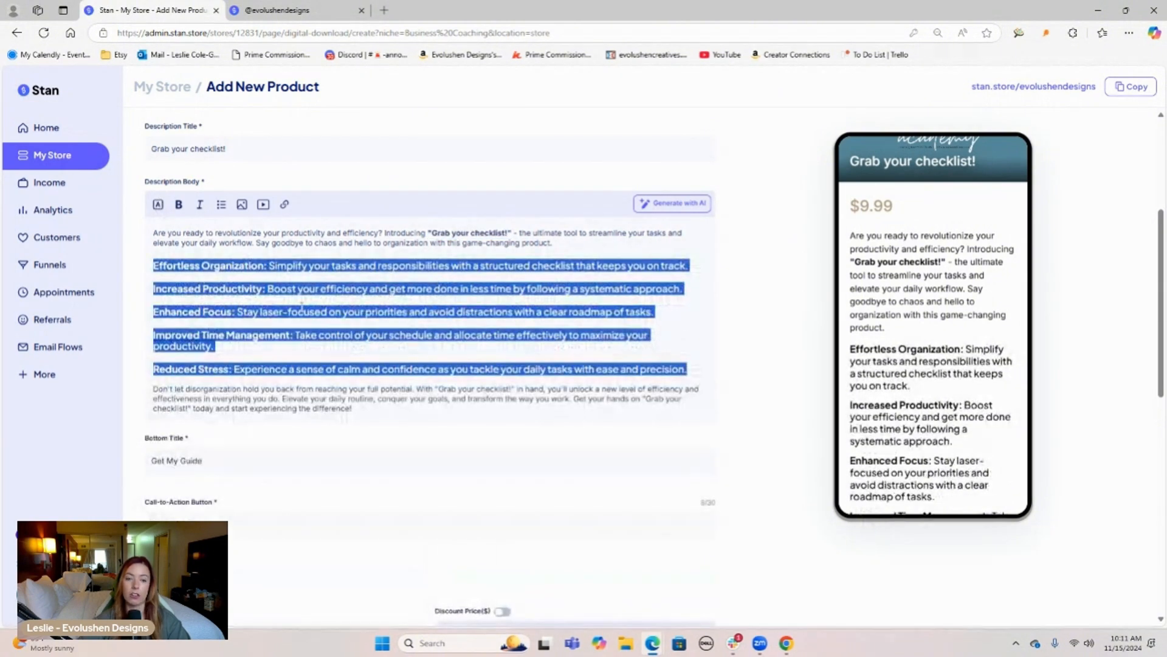
{"action": "left_click", "coordinate": [341, 336]}
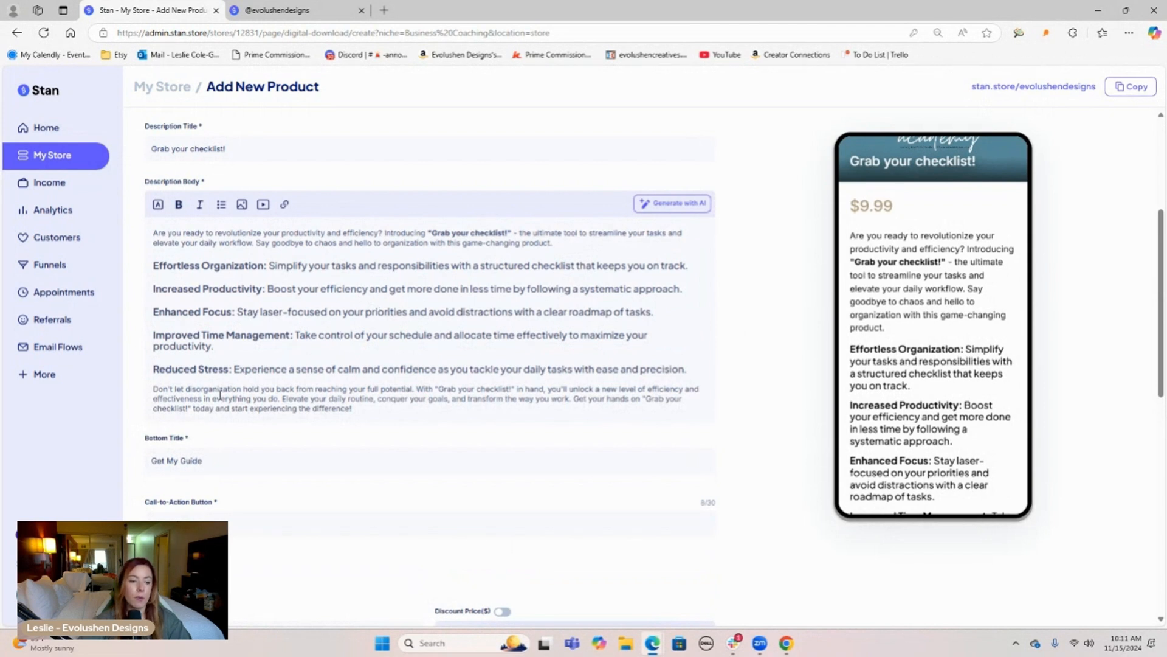
{"action": "double_click", "coordinate": [202, 408]}
{"action": "left_click", "coordinate": [200, 207]}
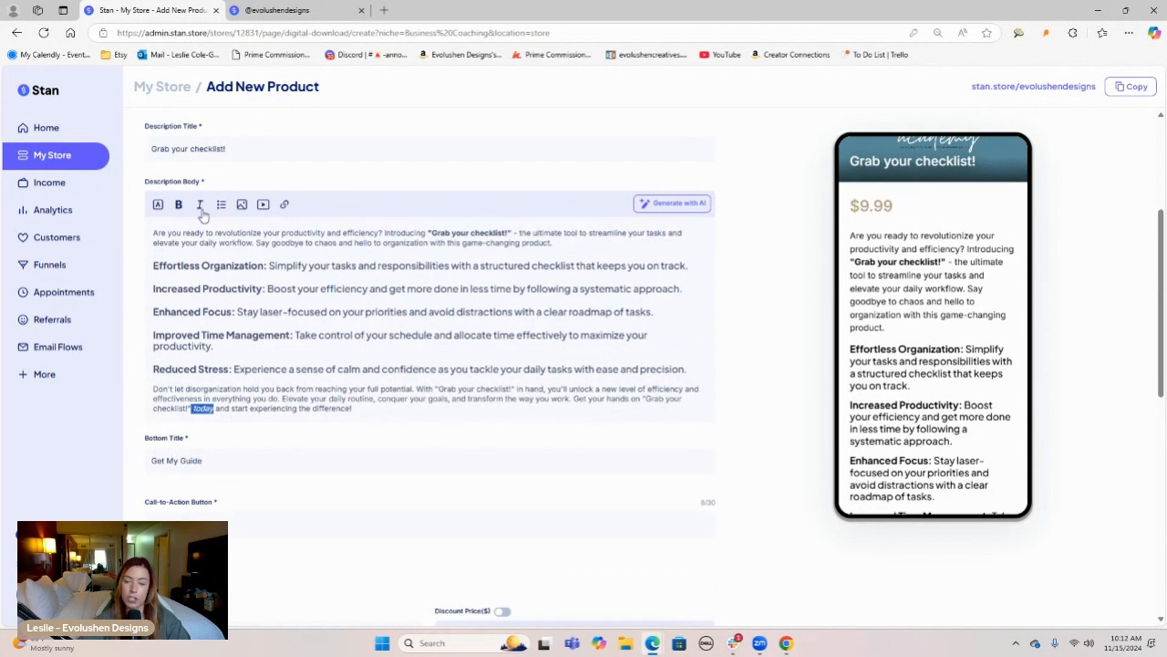
- Insert the Paid Content Creator Academy logo image from Downloads on a new line below the Reduced Stress text and check it in the preview
{"action": "left_click", "coordinate": [700, 372]}
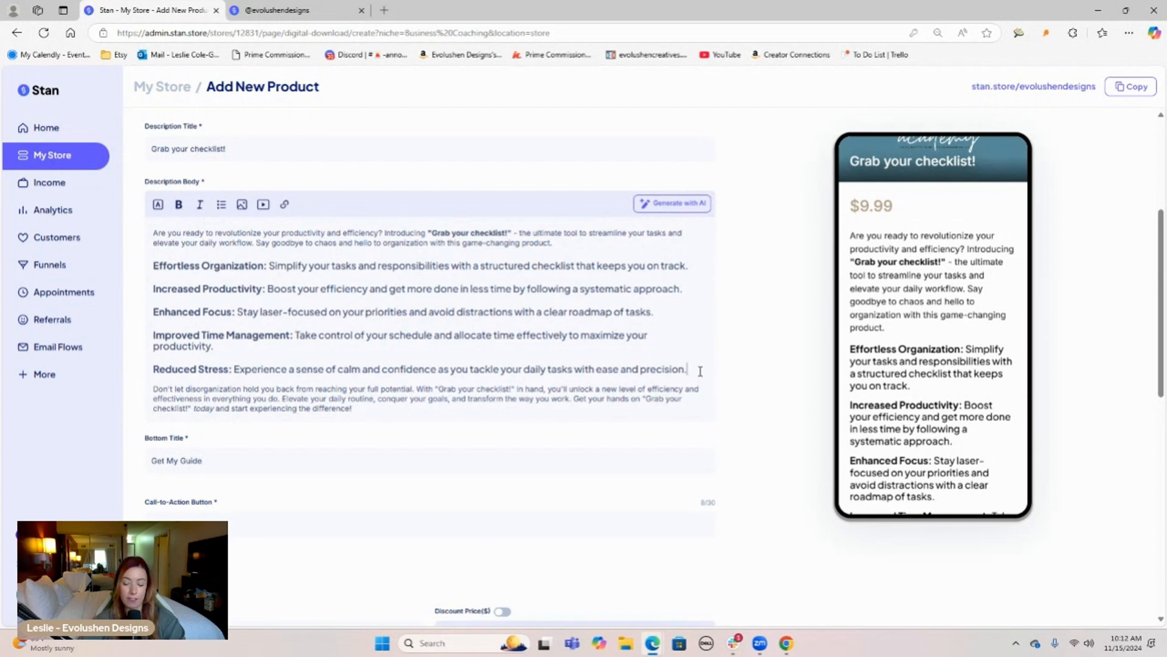
{"action": "key", "text": "Return"}
{"action": "left_click", "coordinate": [244, 209]}
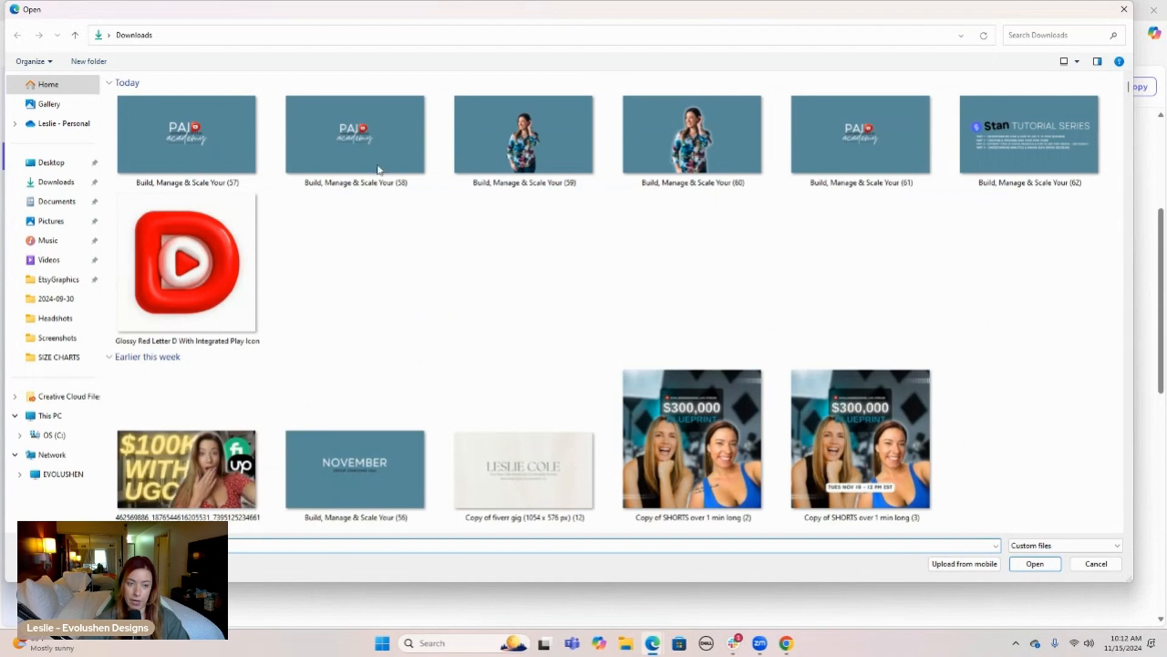
{"action": "double_click", "coordinate": [431, 141]}
{"action": "scroll", "coordinate": [946, 334], "scroll_direction": "down", "scroll_amount": 5}
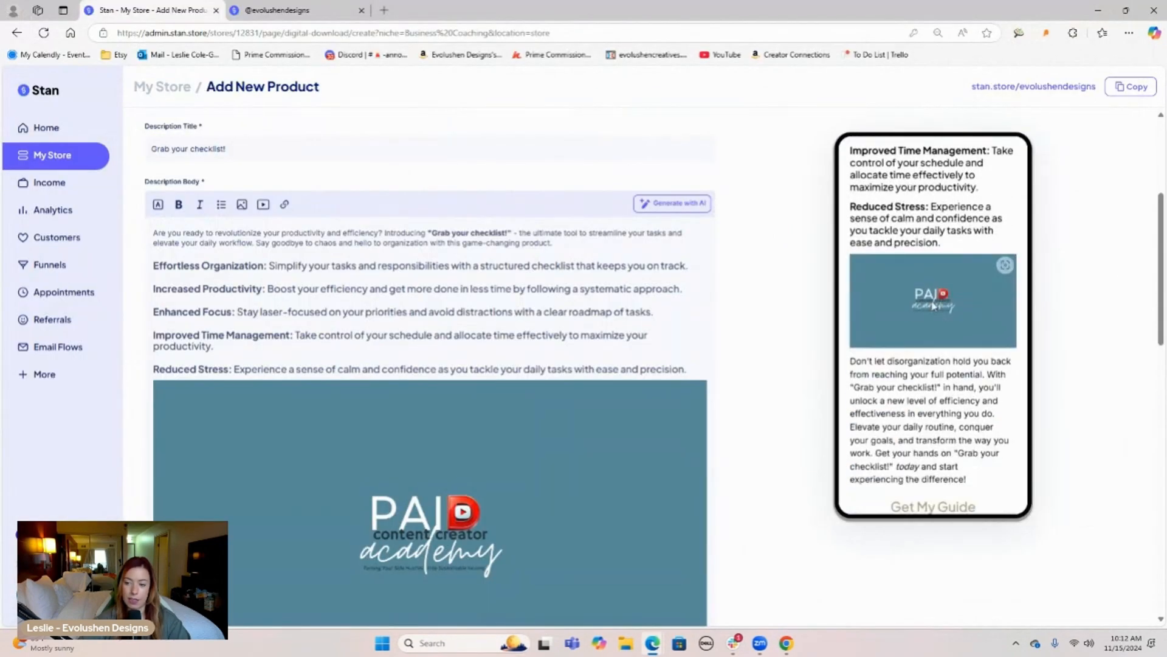
{"action": "scroll", "coordinate": [364, 243], "scroll_direction": "down", "scroll_amount": 4}
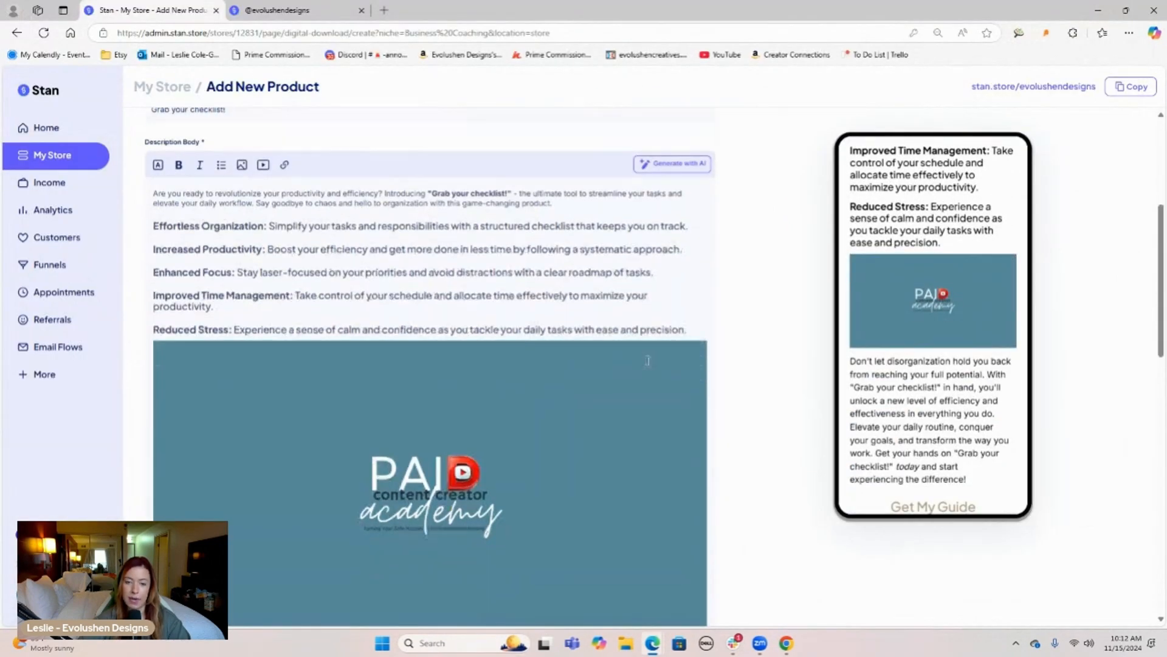
- Embed the YouTube video "Create a STUNNING UGC Portfolio with Canva in Just ONE Hour - FULL TUTORIAL" below the closing paragraph using its share link
{"action": "left_click", "coordinate": [263, 122]}
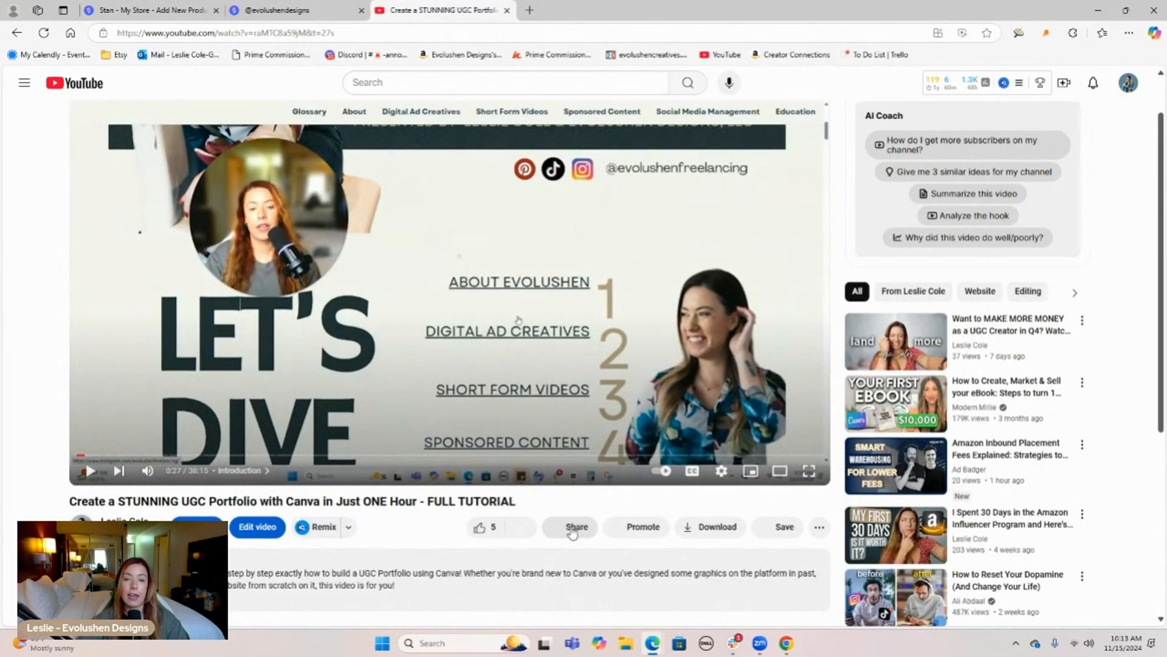
{"action": "left_click", "coordinate": [575, 528]}
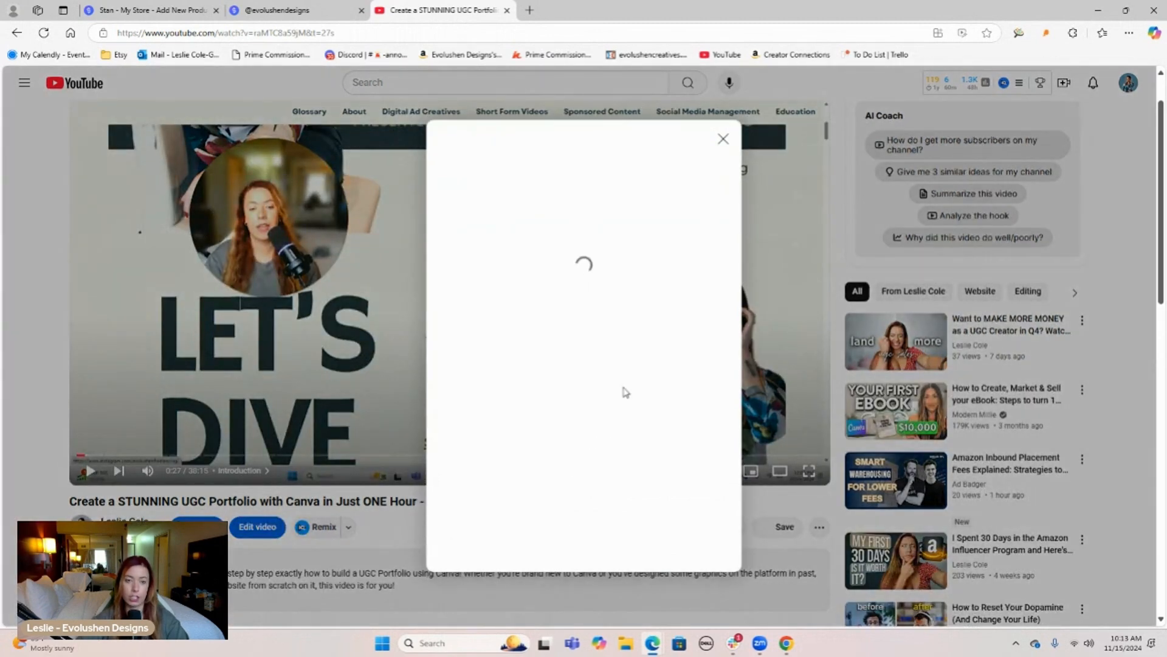
{"action": "left_click", "coordinate": [702, 411]}
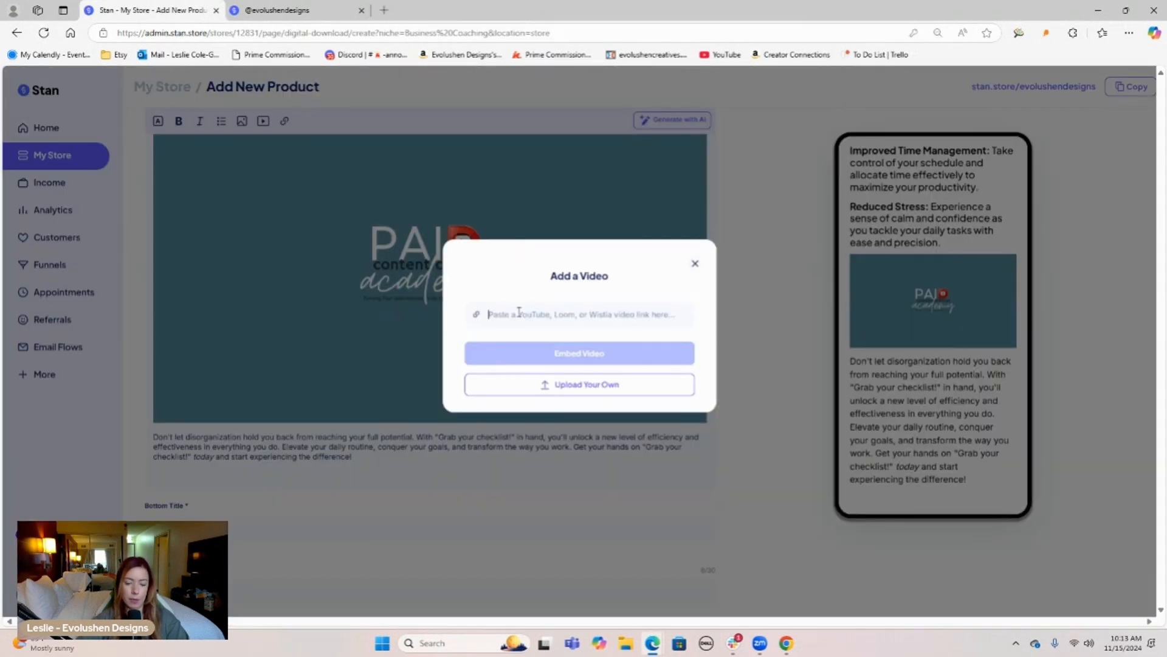
{"action": "key", "text": "ctrl+v"}
{"action": "left_click", "coordinate": [583, 352]}
{"action": "scroll", "coordinate": [588, 350], "scroll_direction": "down", "scroll_amount": 1}
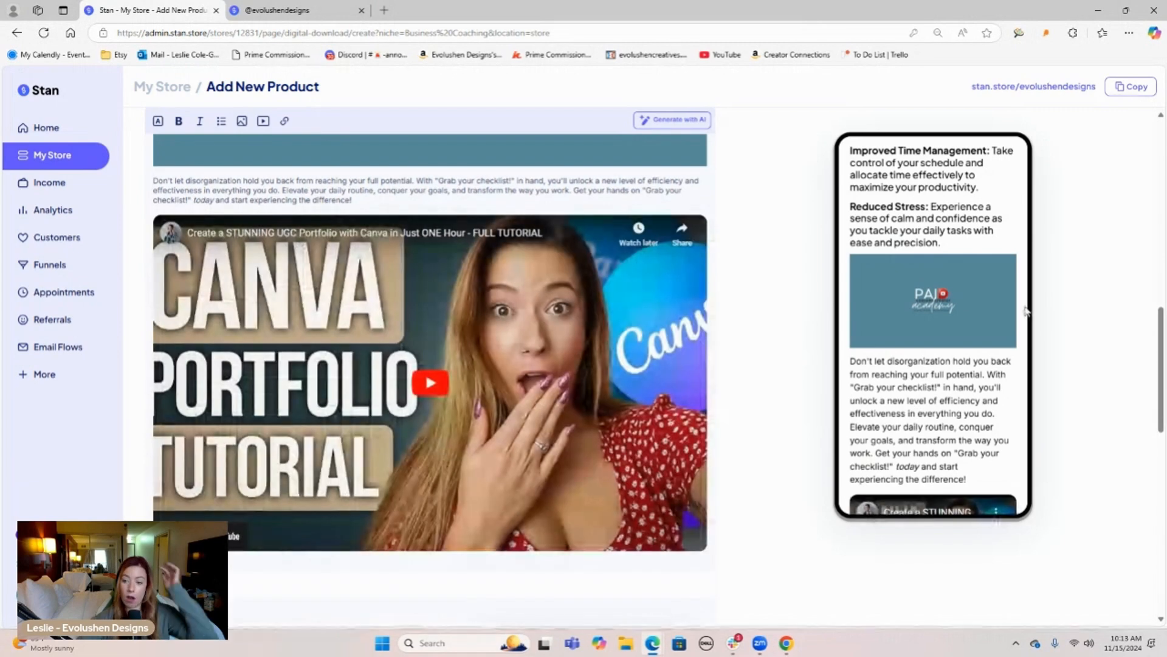
- Play and pause the embedded video in the phone preview, and review the bottom title field of the checkout page
{"action": "scroll", "coordinate": [964, 311], "scroll_direction": "down", "scroll_amount": 5}
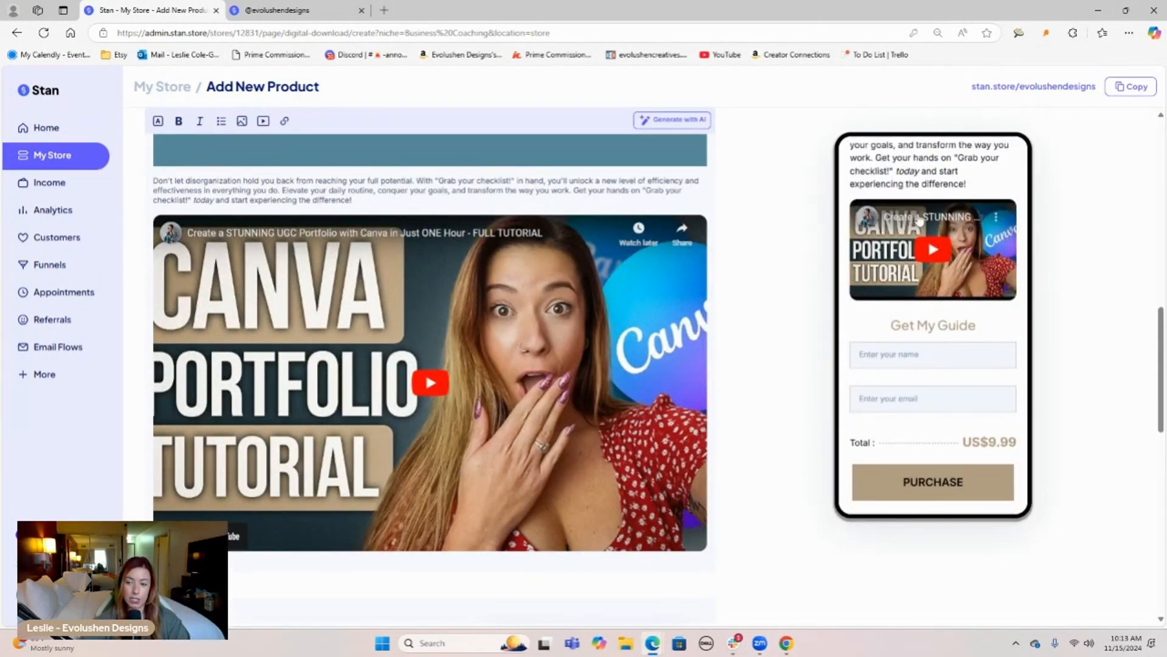
{"action": "scroll", "coordinate": [966, 286], "scroll_direction": "up", "scroll_amount": 10}
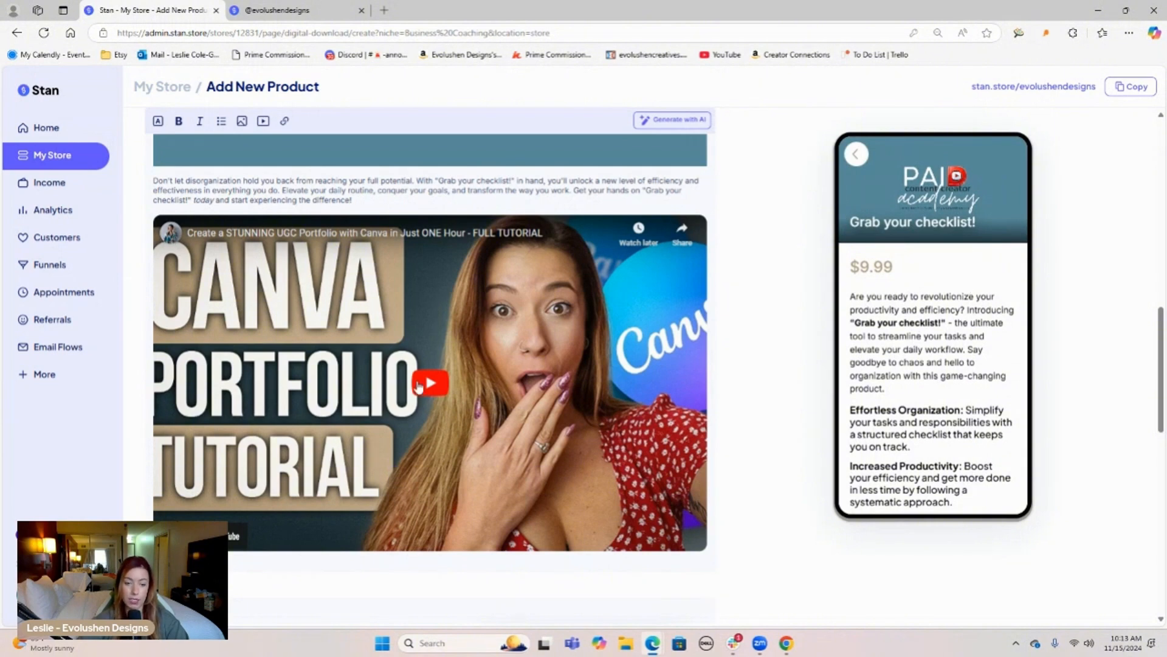
{"action": "scroll", "coordinate": [946, 271], "scroll_direction": "down", "scroll_amount": 10}
{"action": "left_click", "coordinate": [934, 249]}
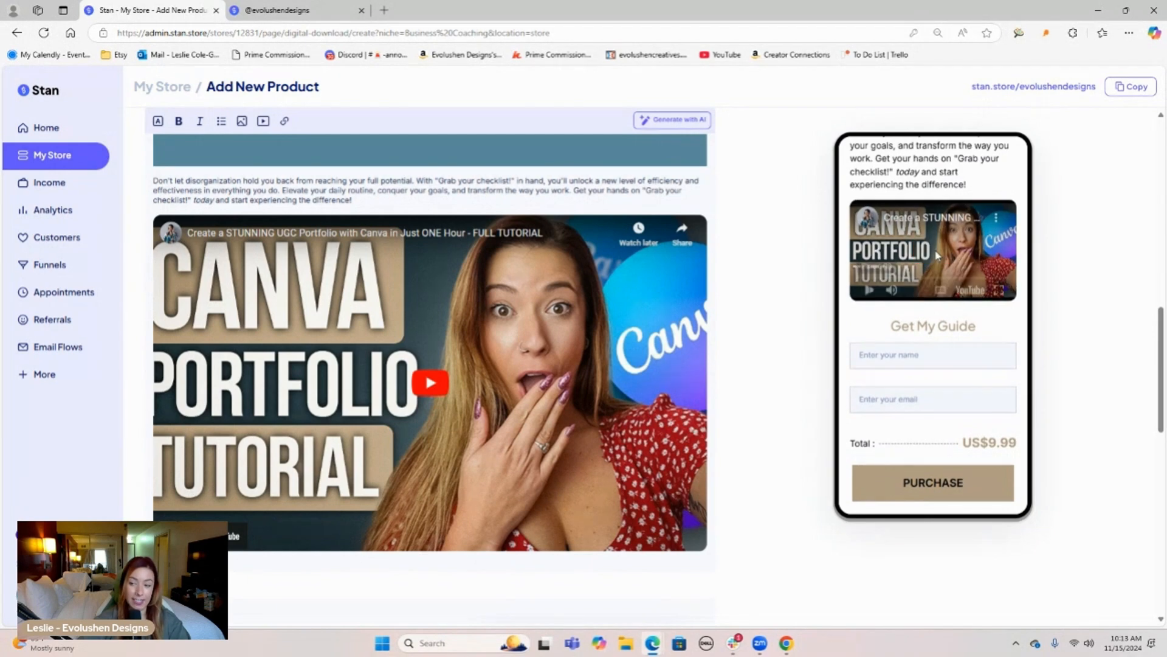
{"action": "left_click", "coordinate": [870, 292]}
{"action": "scroll", "coordinate": [947, 327], "scroll_direction": "down", "scroll_amount": 4}
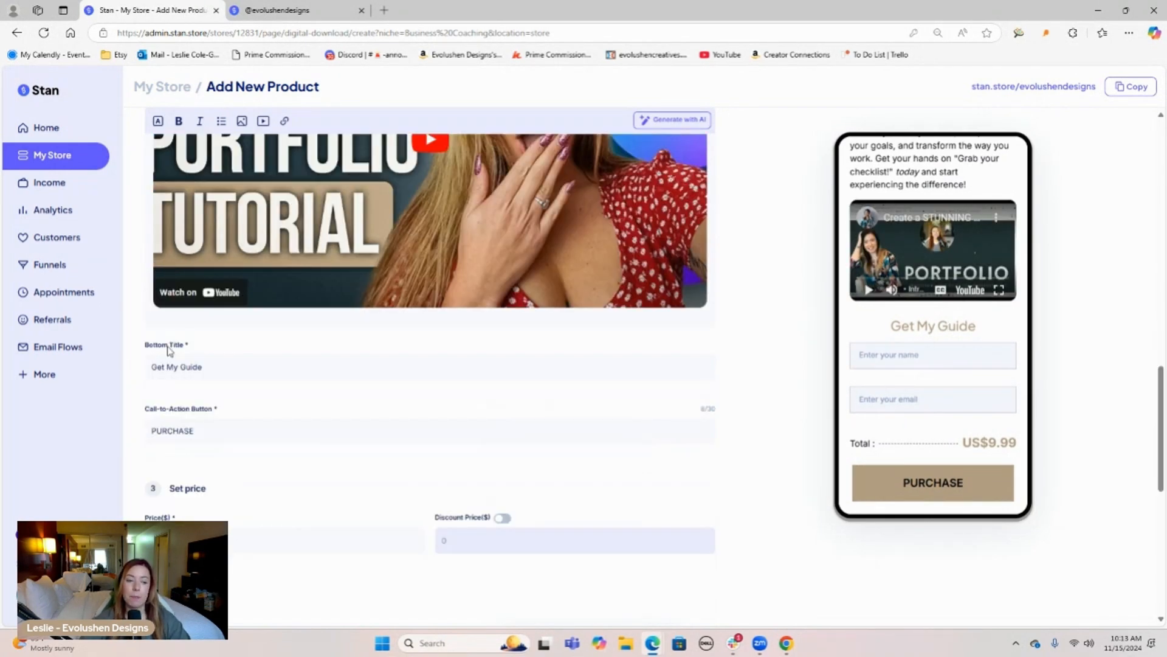
{"action": "left_click_drag", "start_coordinate": [149, 347], "coordinate": [201, 348]}
{"action": "left_click", "coordinate": [261, 349]}
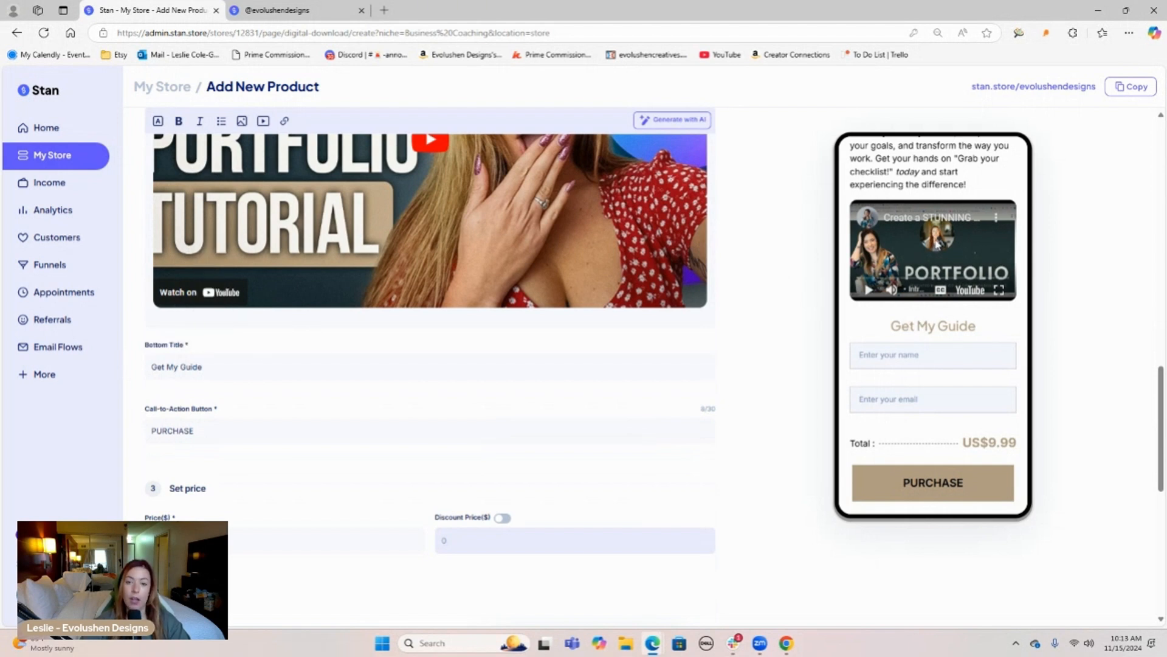
- Link the words "Effortless Organization" in the description body to the store's private-evolushen-membership-group page, copying the address from the open storefront
{"action": "scroll", "coordinate": [754, 296], "scroll_direction": "up", "scroll_amount": 10}
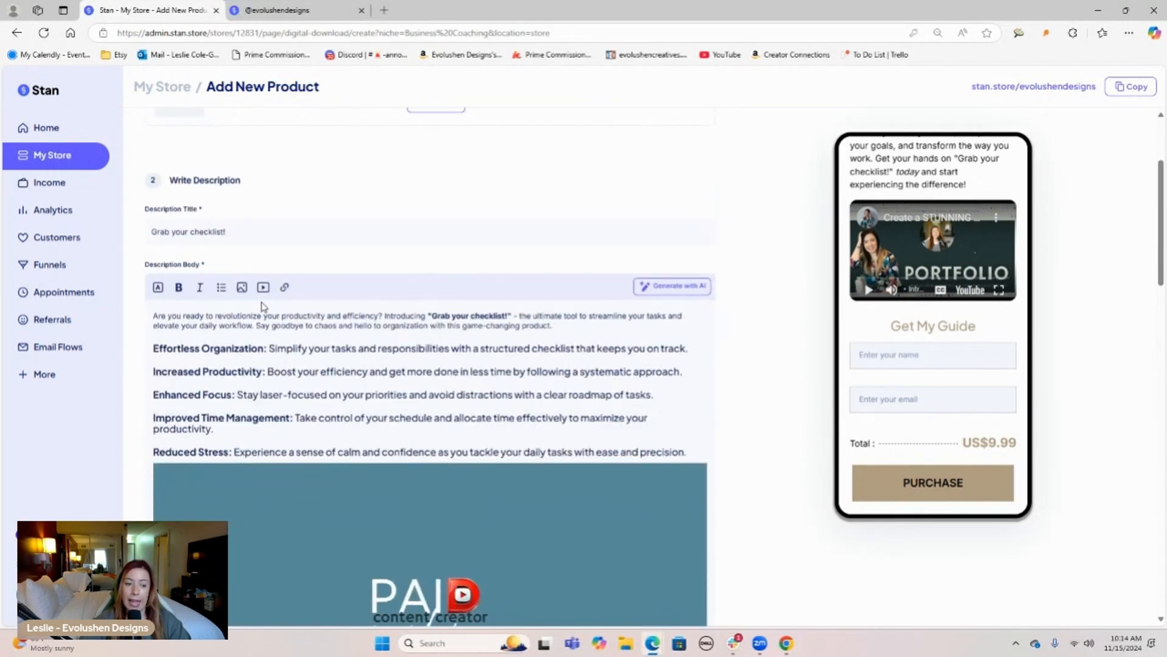
{"action": "left_click_drag", "start_coordinate": [264, 351], "coordinate": [145, 356]}
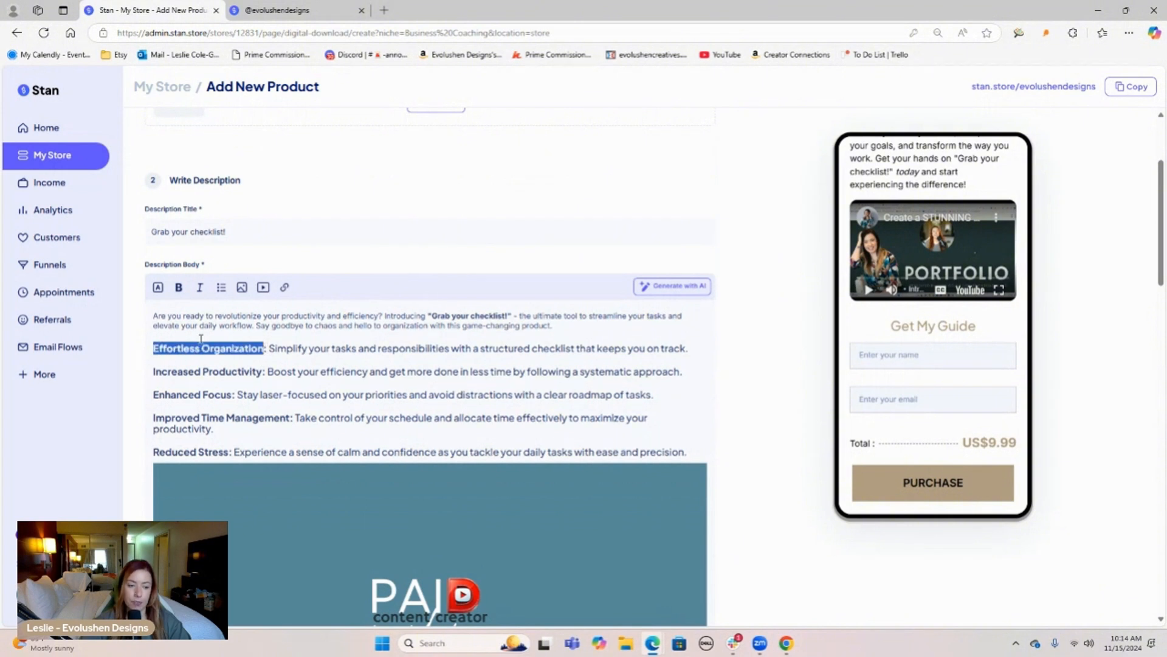
{"action": "left_click", "coordinate": [286, 290]}
{"action": "left_click", "coordinate": [554, 346]}
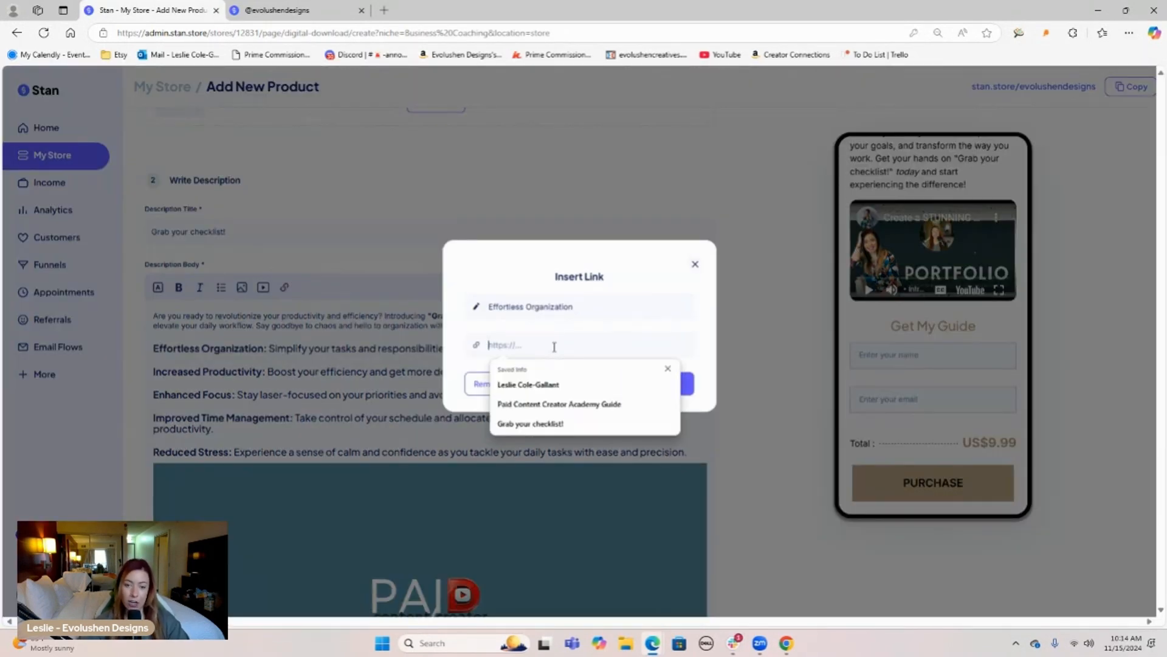
{"action": "left_click", "coordinate": [279, 11]}
{"action": "left_click", "coordinate": [264, 32]}
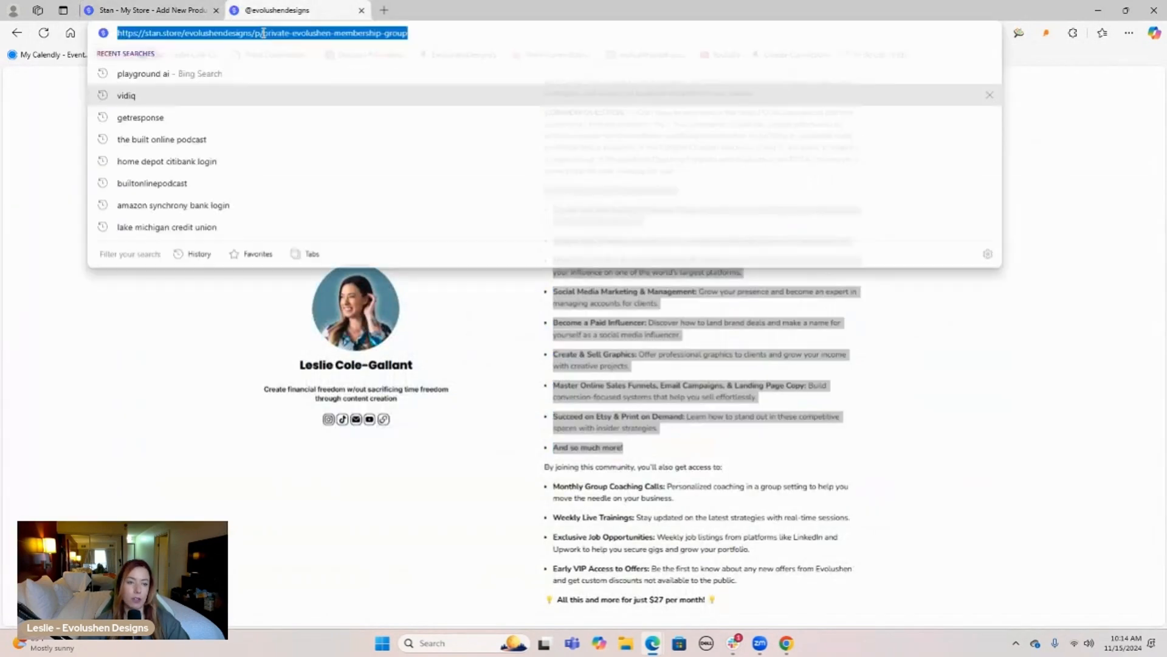
{"action": "left_click", "coordinate": [152, 10]}
{"action": "key", "text": "ctrl+v"}
{"action": "left_click", "coordinate": [657, 380]}
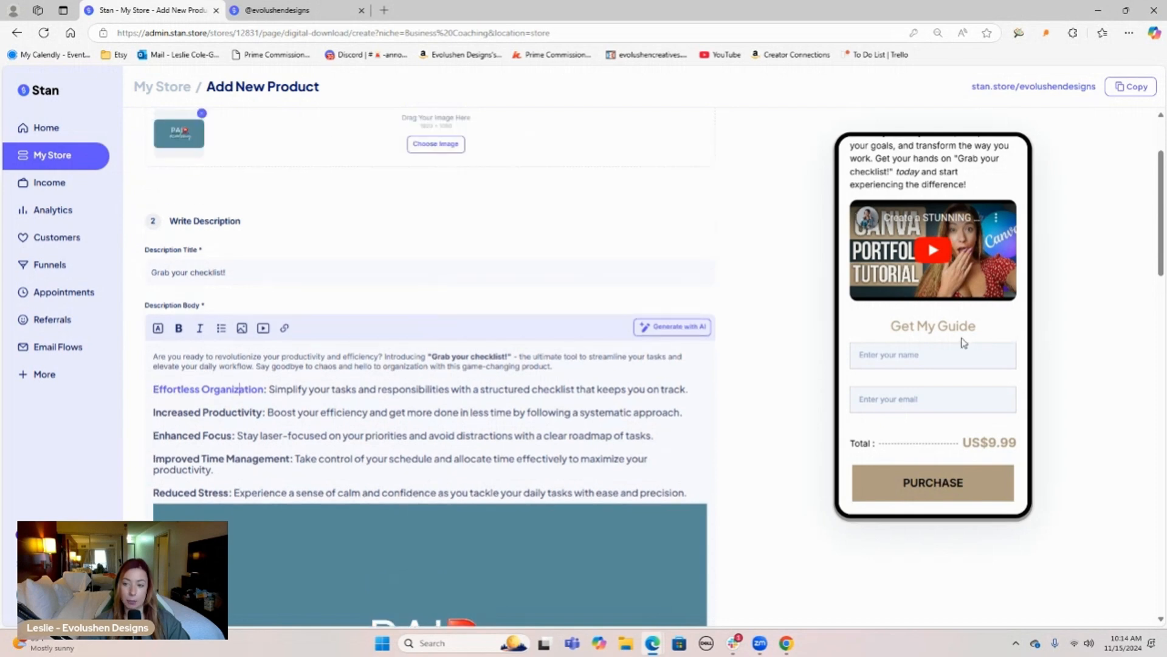
- Test the "Effortless Organization" link from the phone preview and close the page it opens
{"action": "scroll", "coordinate": [960, 339], "scroll_direction": "up", "scroll_amount": 5}
{"action": "scroll", "coordinate": [948, 352], "scroll_direction": "up", "scroll_amount": 3}
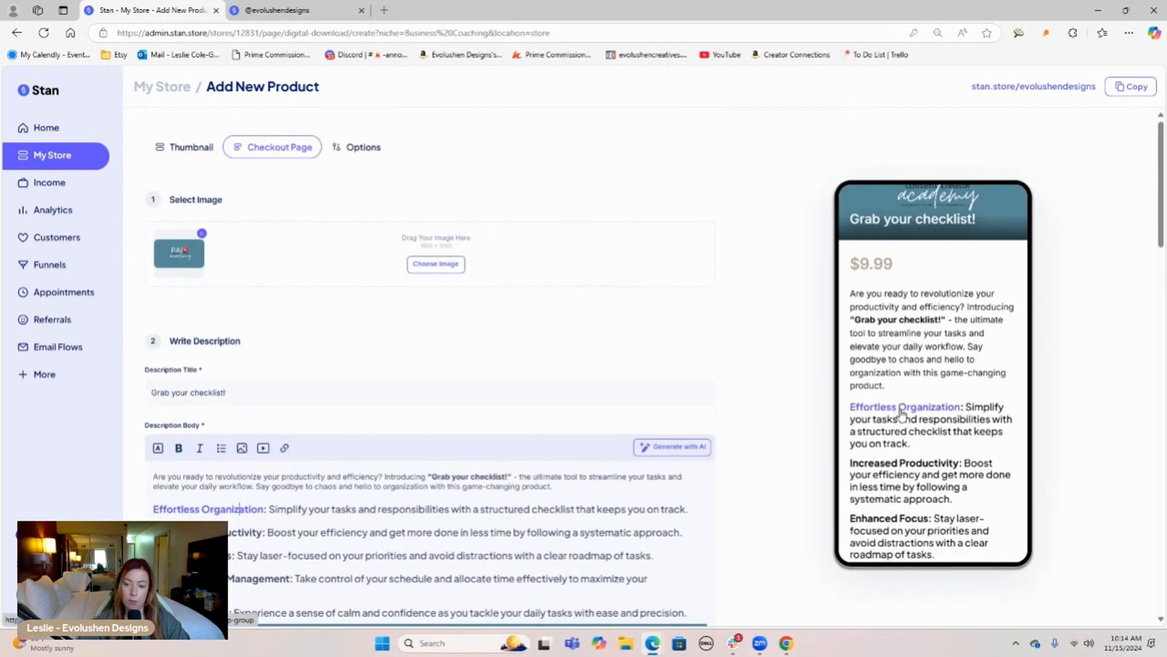
{"action": "left_click", "coordinate": [899, 408]}
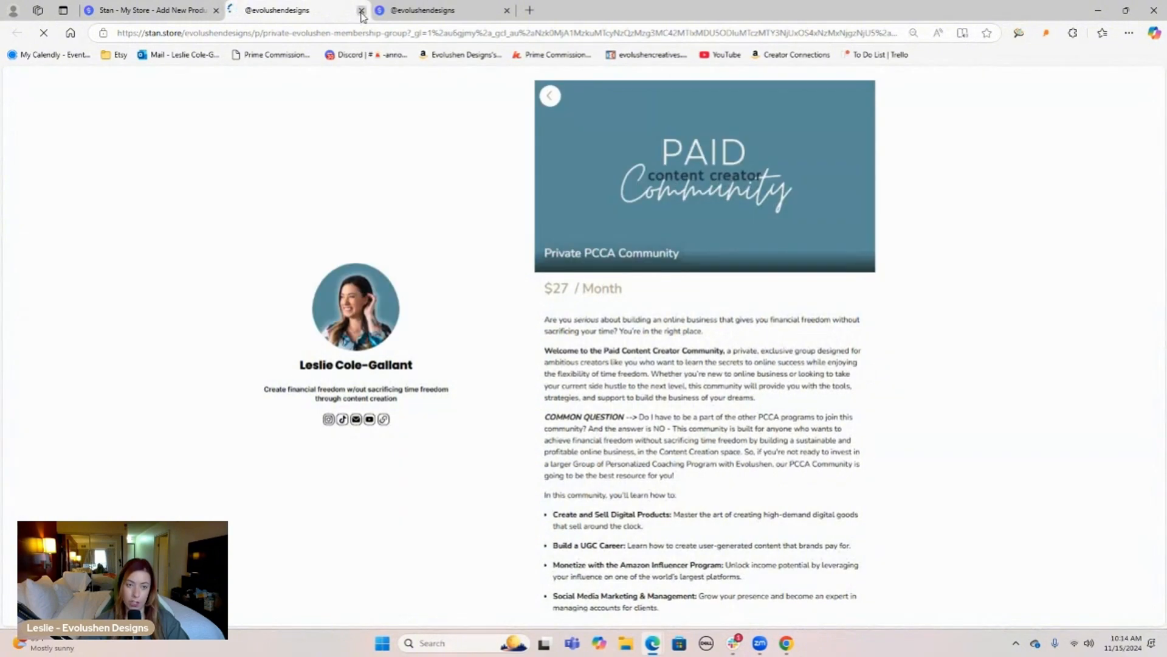
{"action": "left_click", "coordinate": [361, 11]}
- Change the bottom title to "GAIN IMMEDIATE ACCESS" and the call-to-action text to "DOWNLOAD NOW"
{"action": "scroll", "coordinate": [771, 376], "scroll_direction": "down", "scroll_amount": 5}
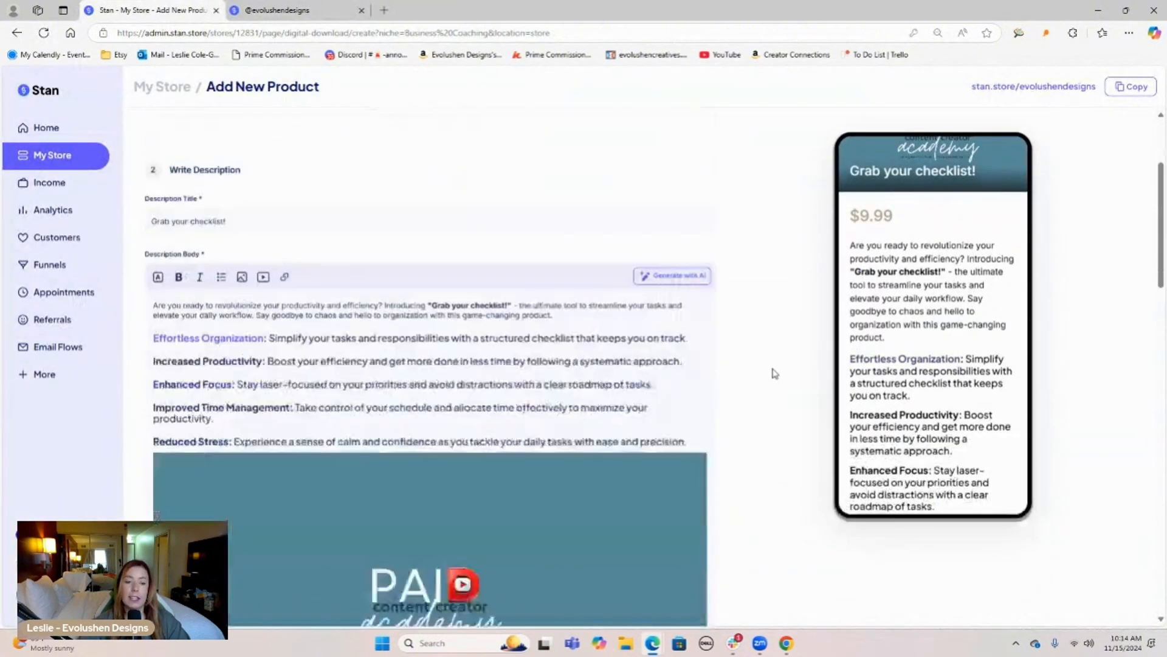
{"action": "scroll", "coordinate": [899, 315], "scroll_direction": "down", "scroll_amount": 3}
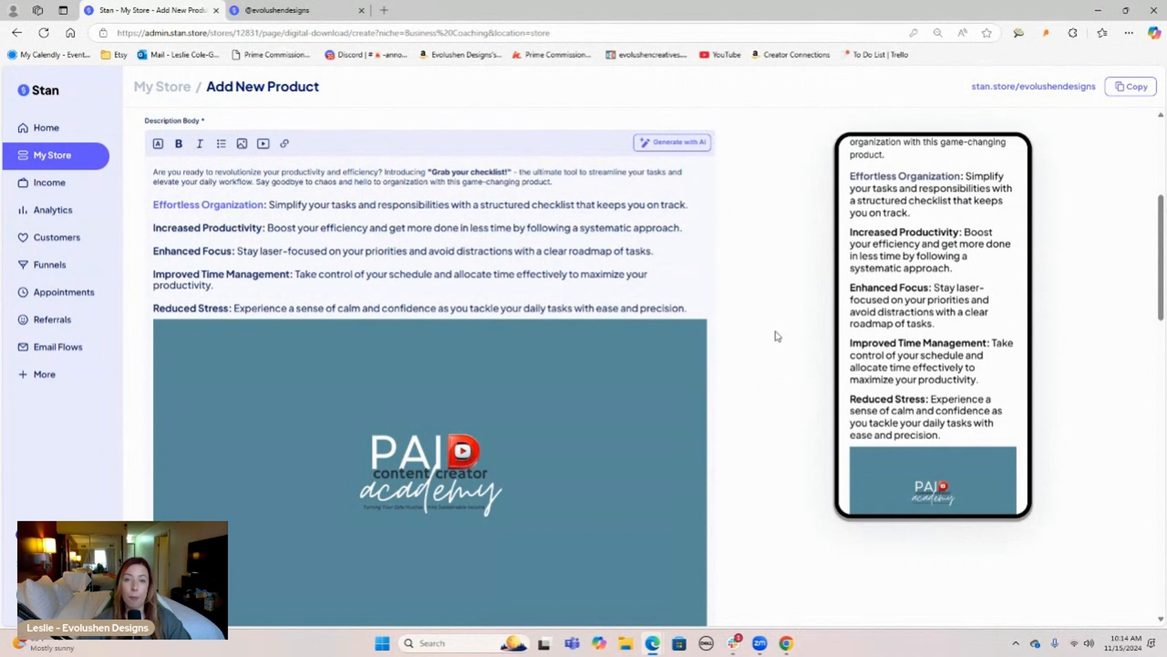
{"action": "scroll", "coordinate": [777, 336], "scroll_direction": "down", "scroll_amount": 15}
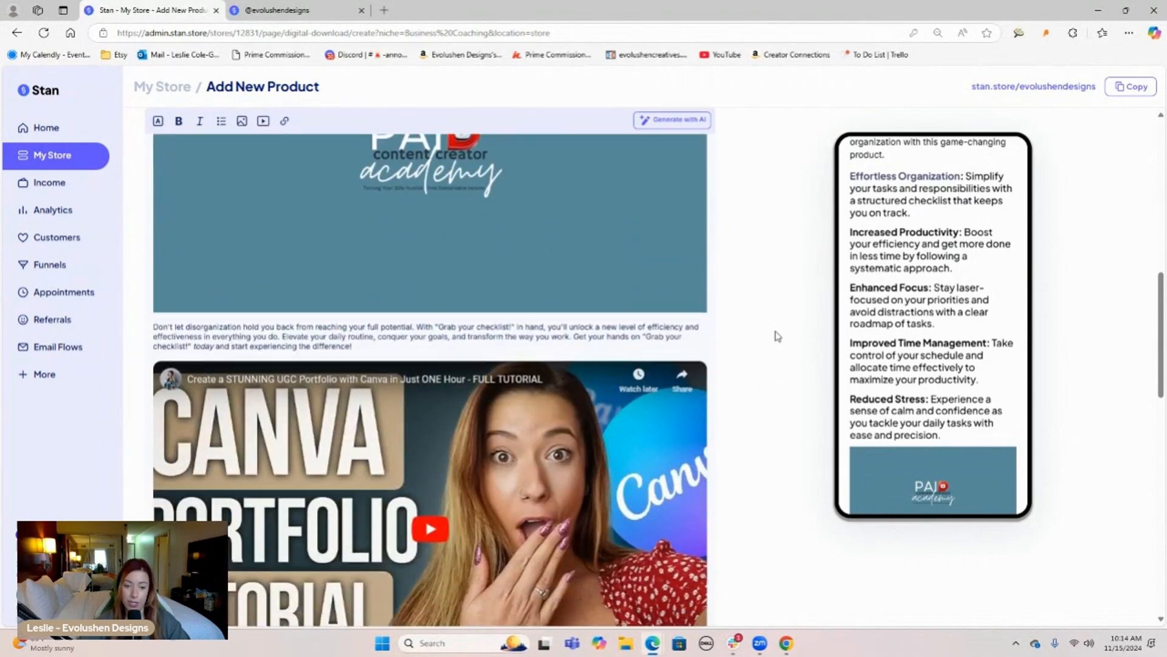
{"action": "scroll", "coordinate": [896, 261], "scroll_direction": "down", "scroll_amount": 8}
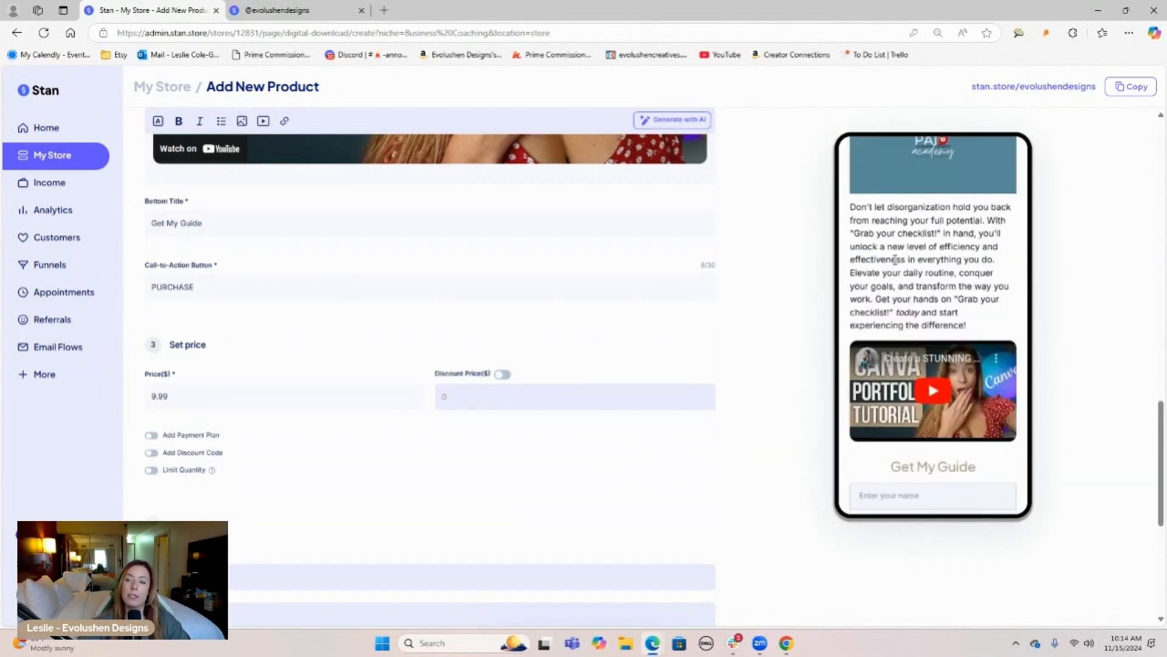
{"action": "left_click_drag", "start_coordinate": [883, 333], "coordinate": [986, 328]}
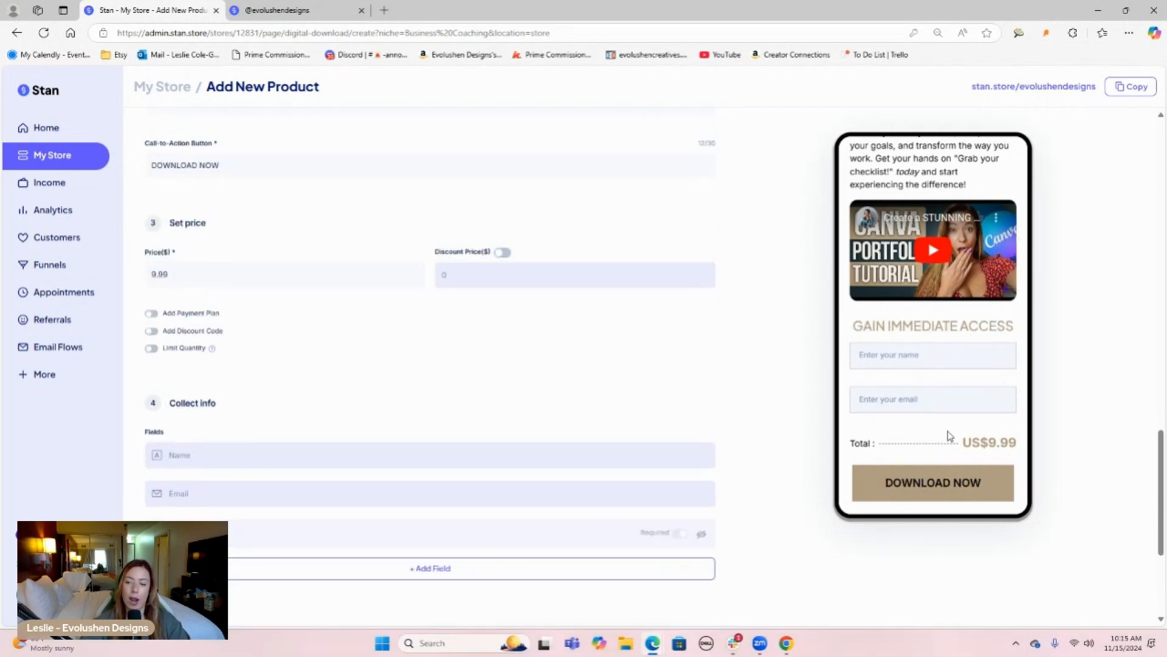
- Set the product price to 7.00 and check the price and total in the phone preview
{"action": "scroll", "coordinate": [784, 237], "scroll_direction": "up", "scroll_amount": 5}
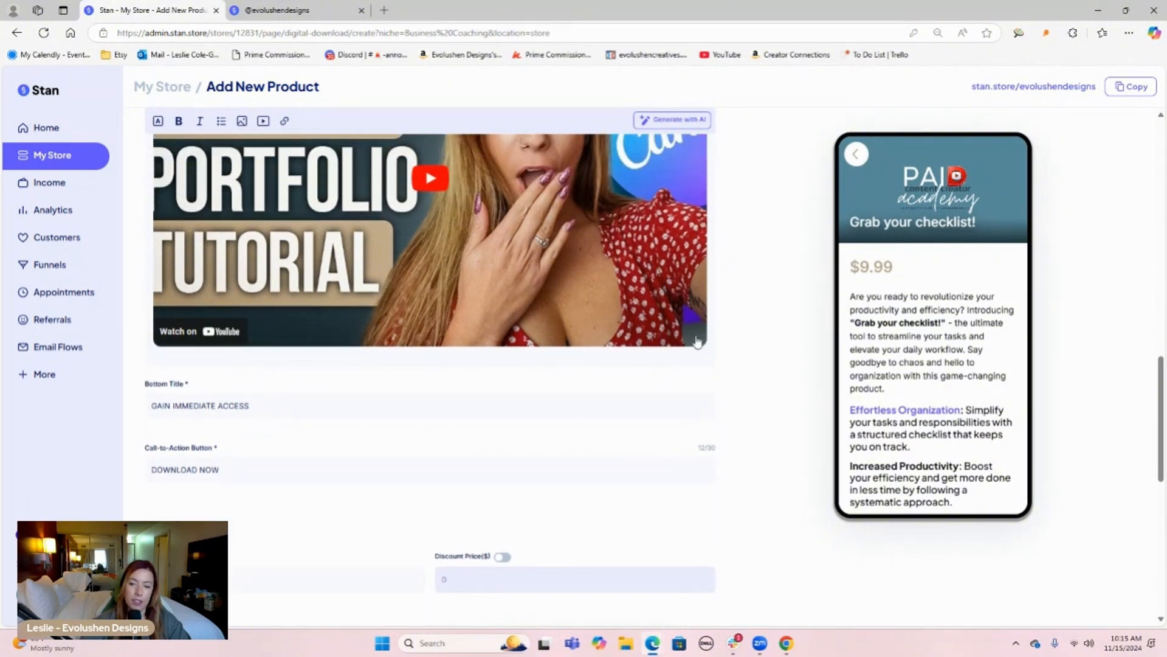
{"action": "scroll", "coordinate": [790, 243], "scroll_direction": "down", "scroll_amount": 5}
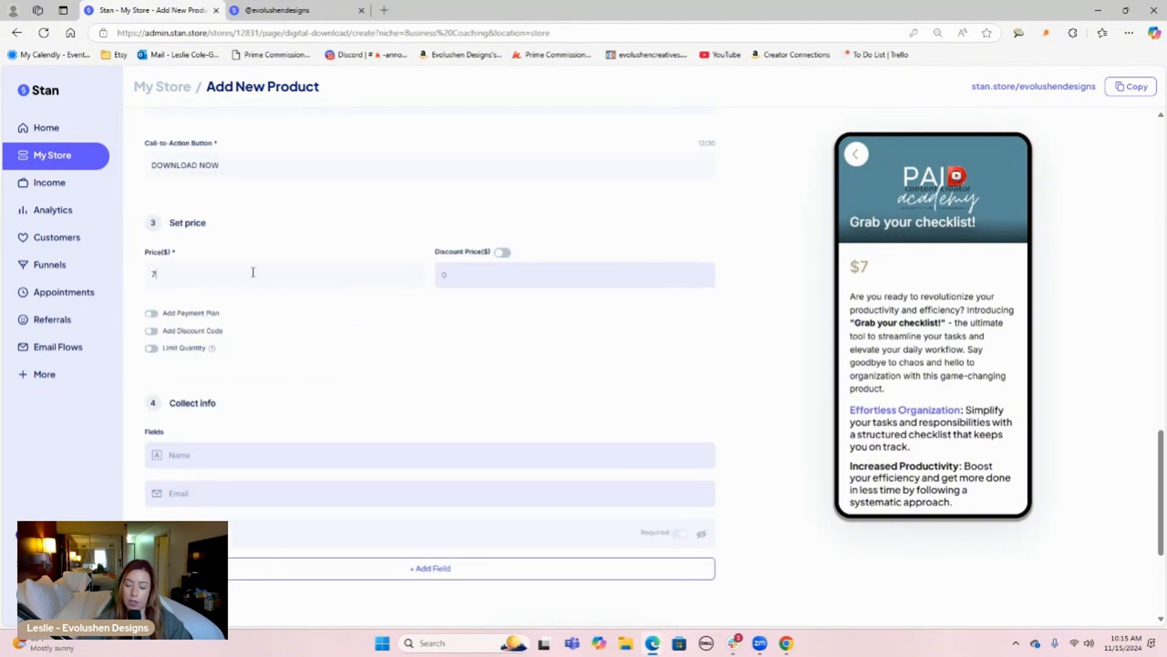
{"action": "type", "text": ".00"}
{"action": "scroll", "coordinate": [893, 288], "scroll_direction": "down", "scroll_amount": 5}
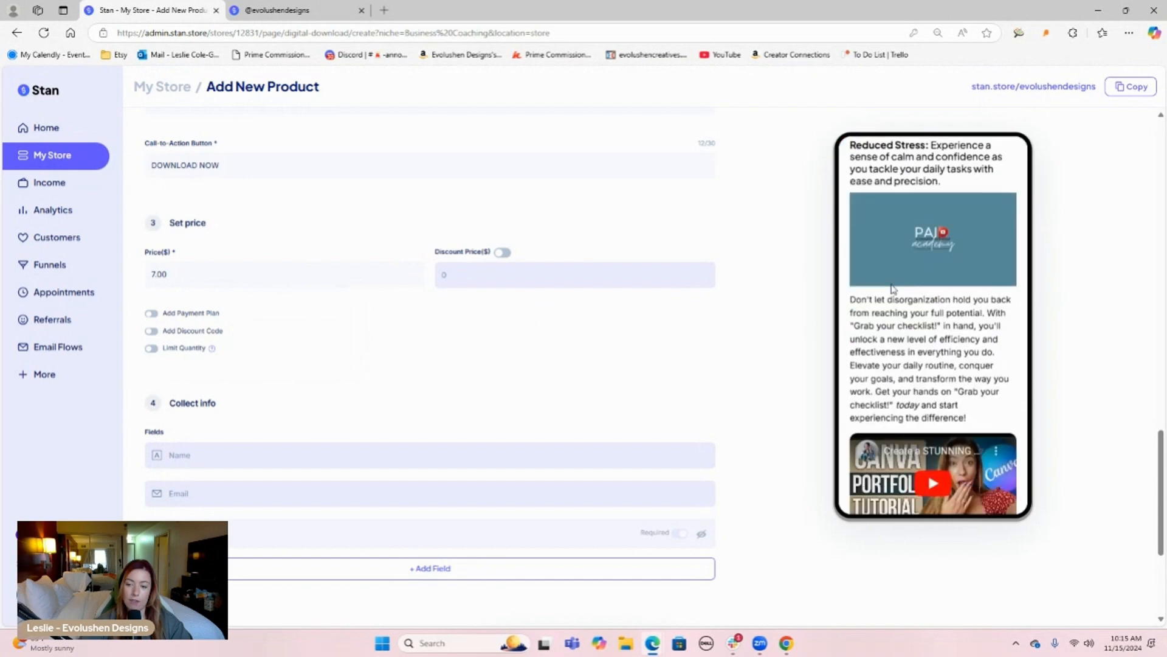
{"action": "scroll", "coordinate": [892, 288], "scroll_direction": "down", "scroll_amount": 4}
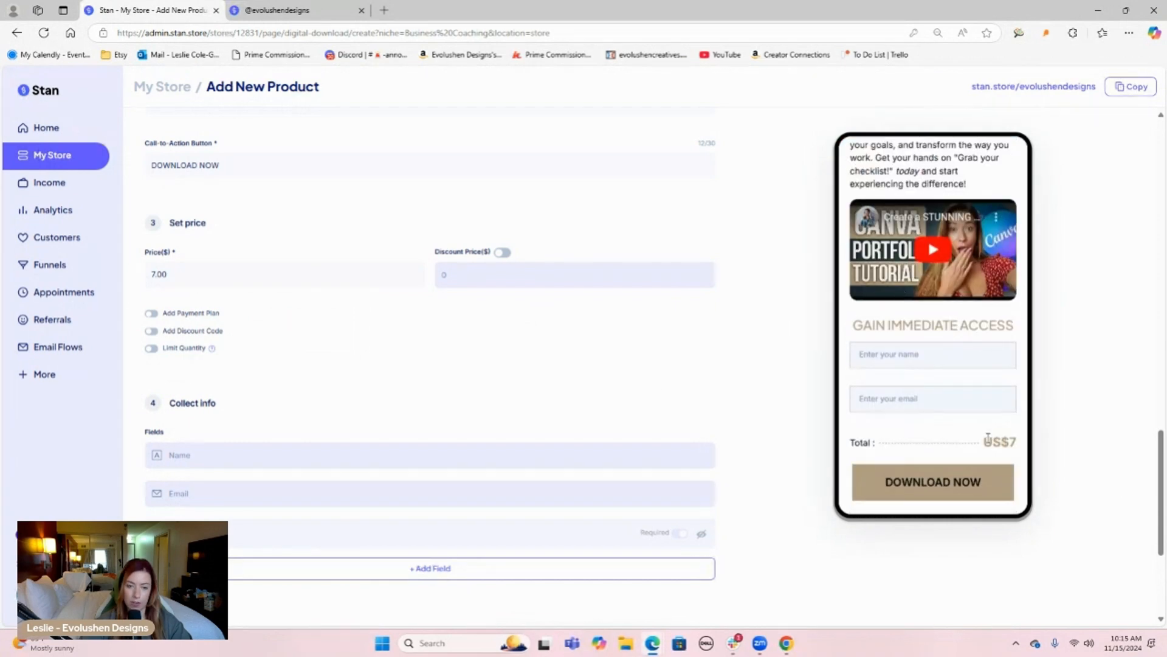
- Enable the discount price, set it to 5, and check how it shows in the phone preview
{"action": "left_click", "coordinate": [504, 252]}
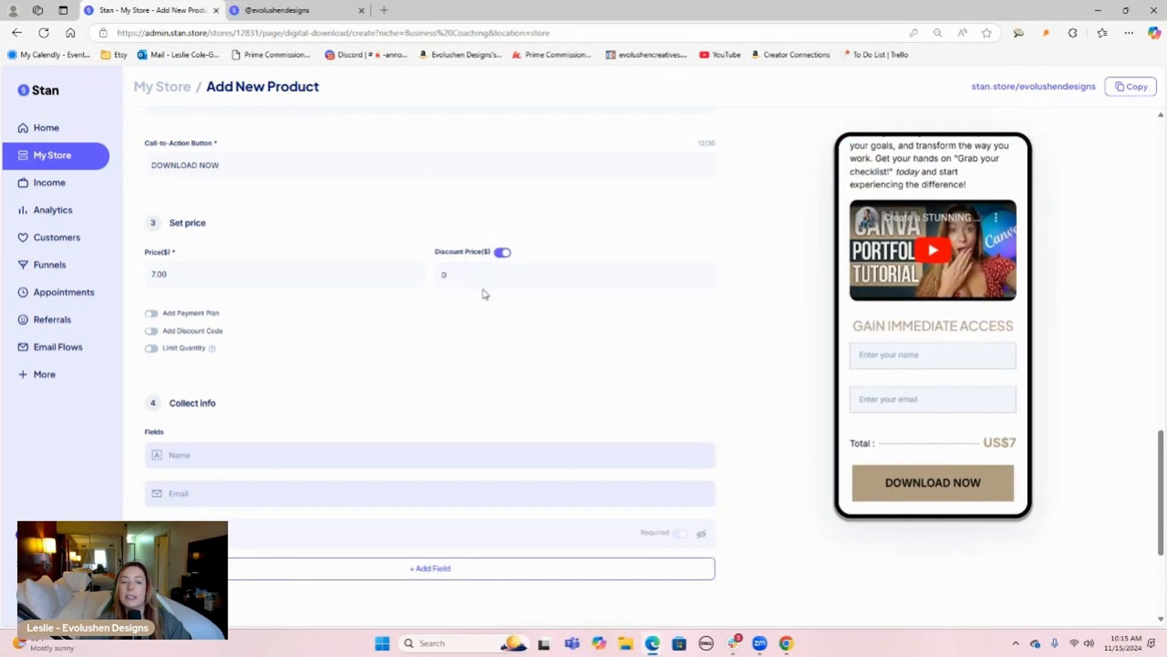
{"action": "left_click", "coordinate": [482, 276]}
{"action": "type", "text": "5"}
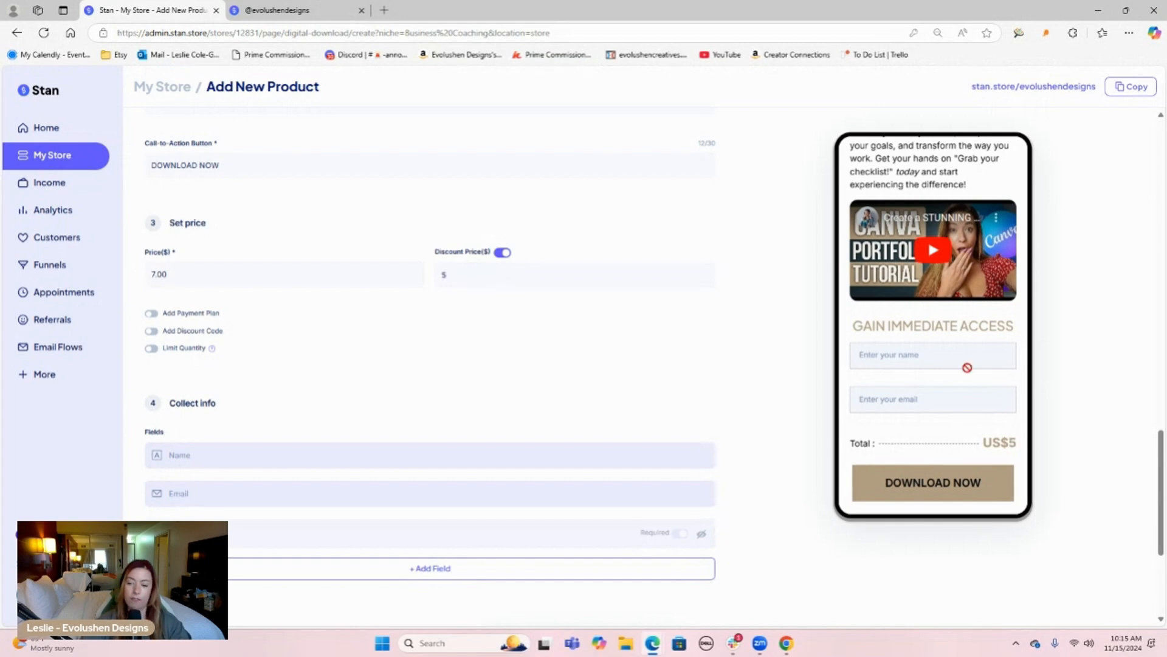
{"action": "scroll", "coordinate": [968, 367], "scroll_direction": "up", "scroll_amount": 10}
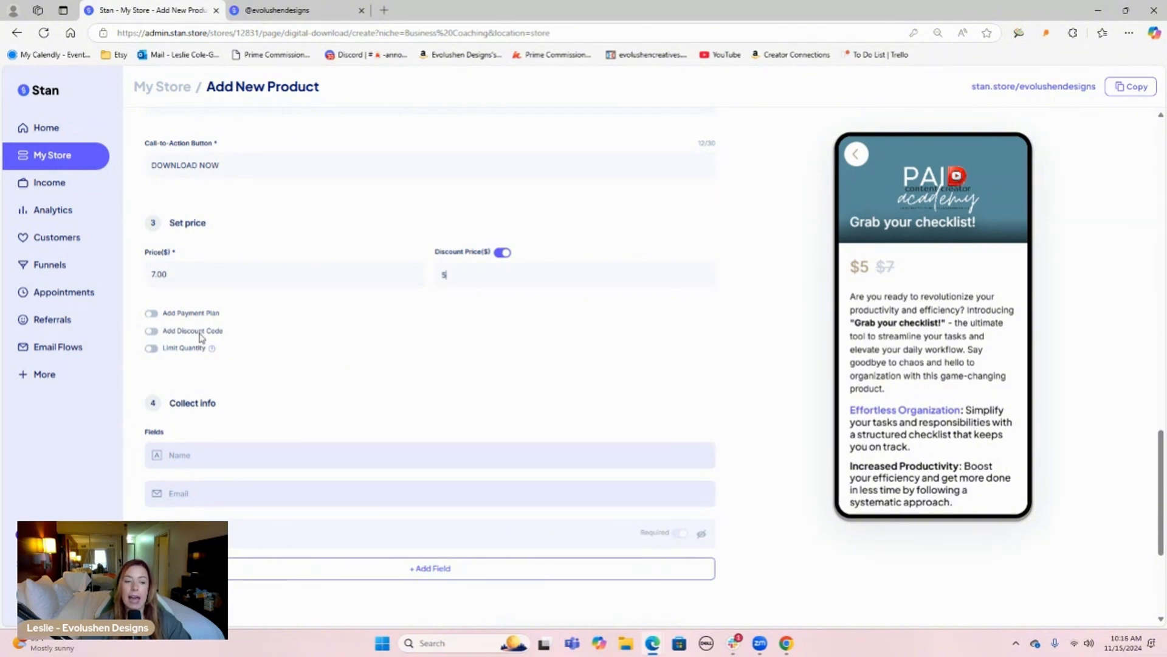
- Add the discount code PCCAmembers with a 50% discount and check the promo code field in the phone preview
{"action": "left_click", "coordinate": [153, 333]}
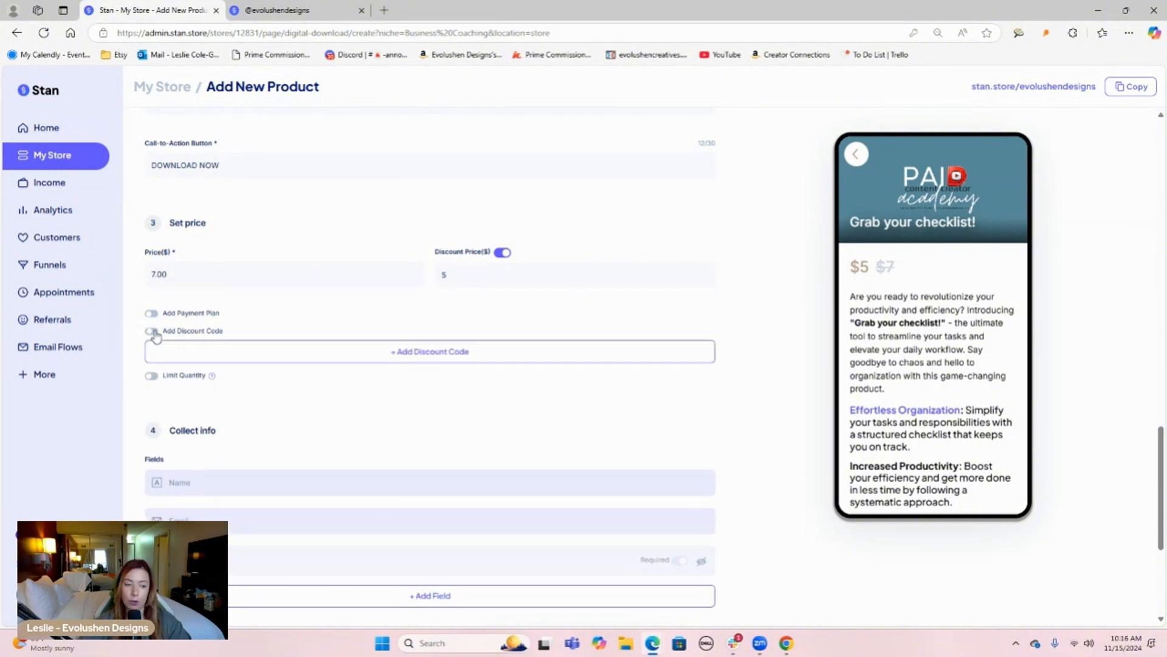
{"action": "left_click", "coordinate": [392, 359]}
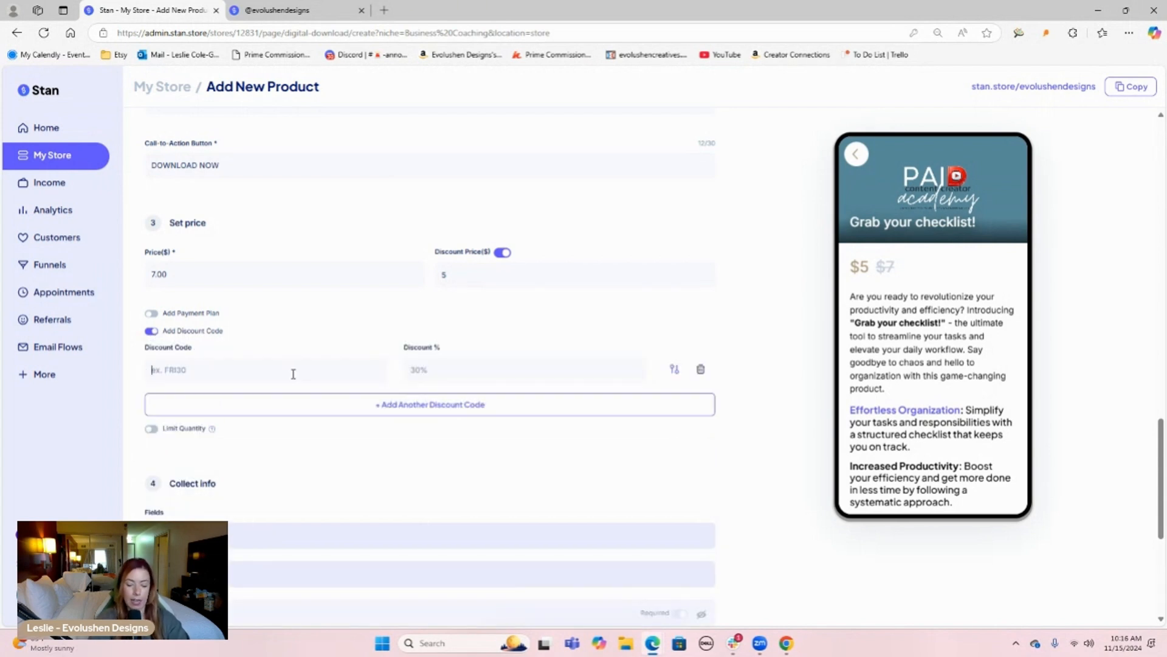
{"action": "type", "text": "PCCAmembers"}
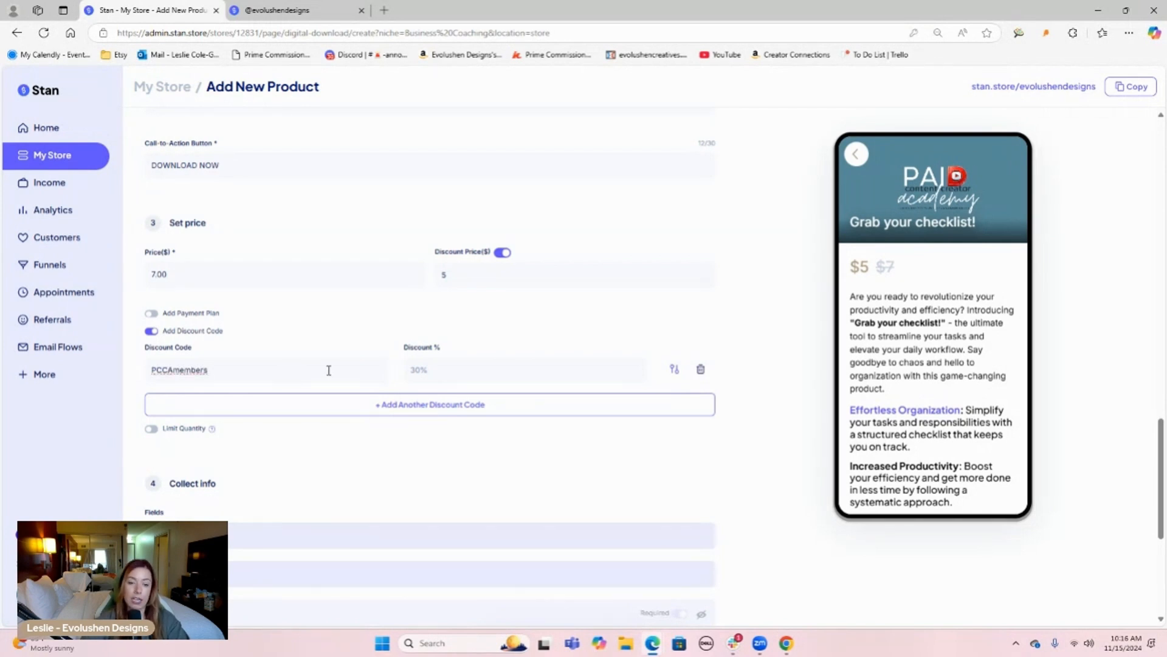
{"action": "left_click", "coordinate": [437, 370]}
{"action": "type", "text": "2"}
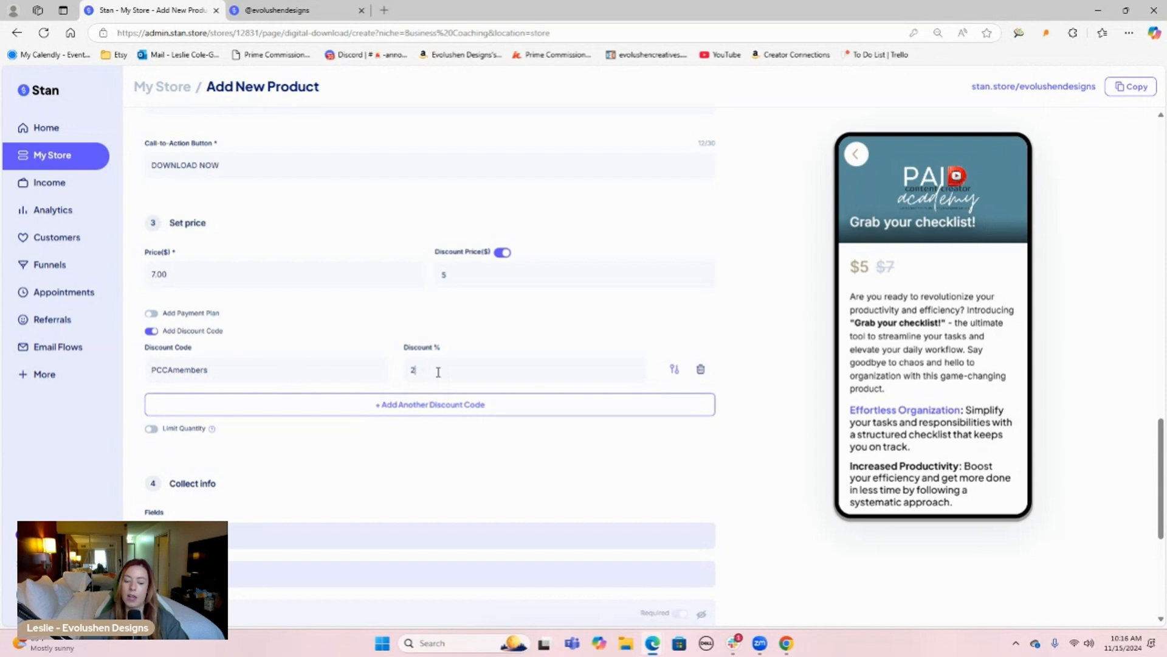
{"action": "key", "text": "BackSpace"}
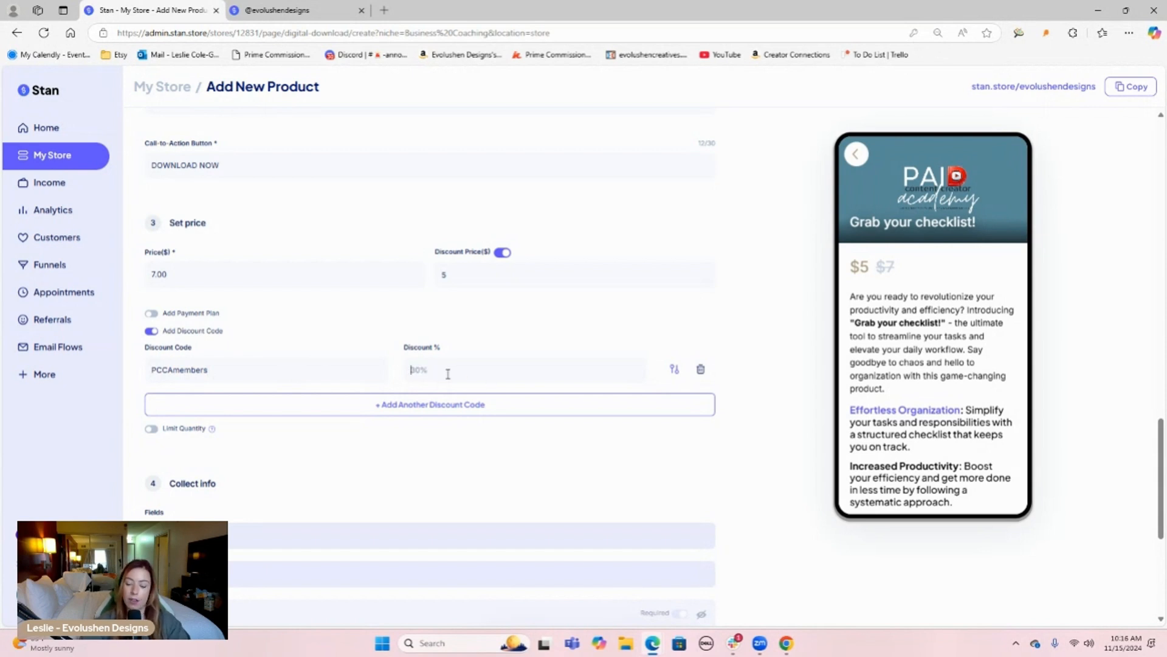
{"action": "type", "text": "50"}
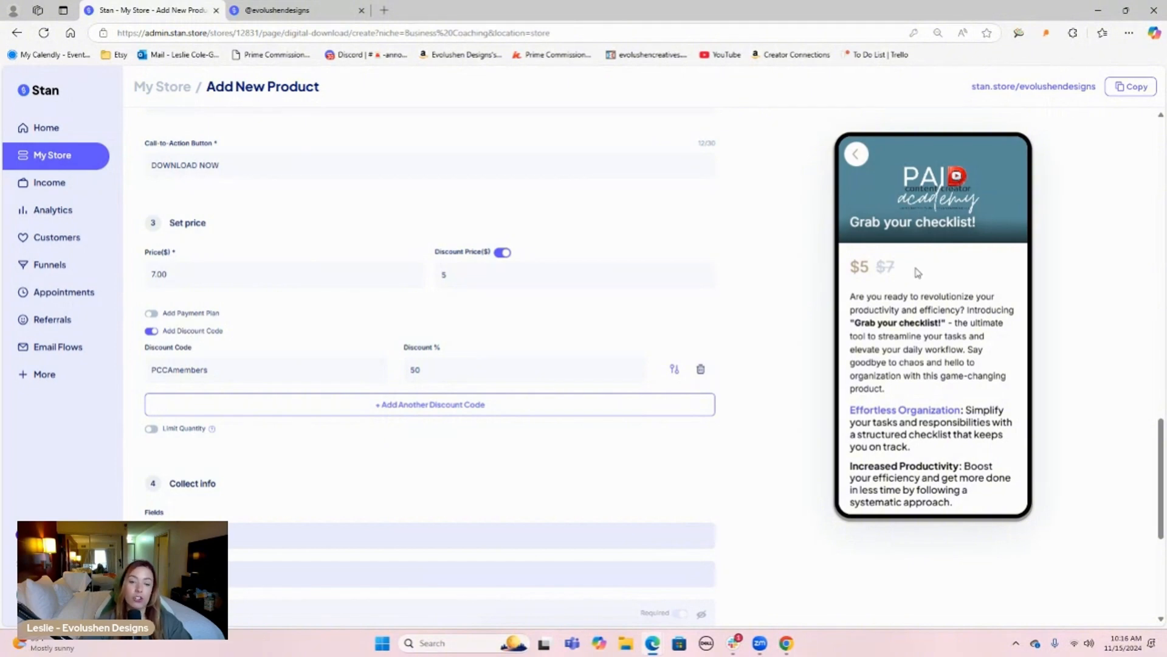
{"action": "scroll", "coordinate": [919, 273], "scroll_direction": "down", "scroll_amount": 10}
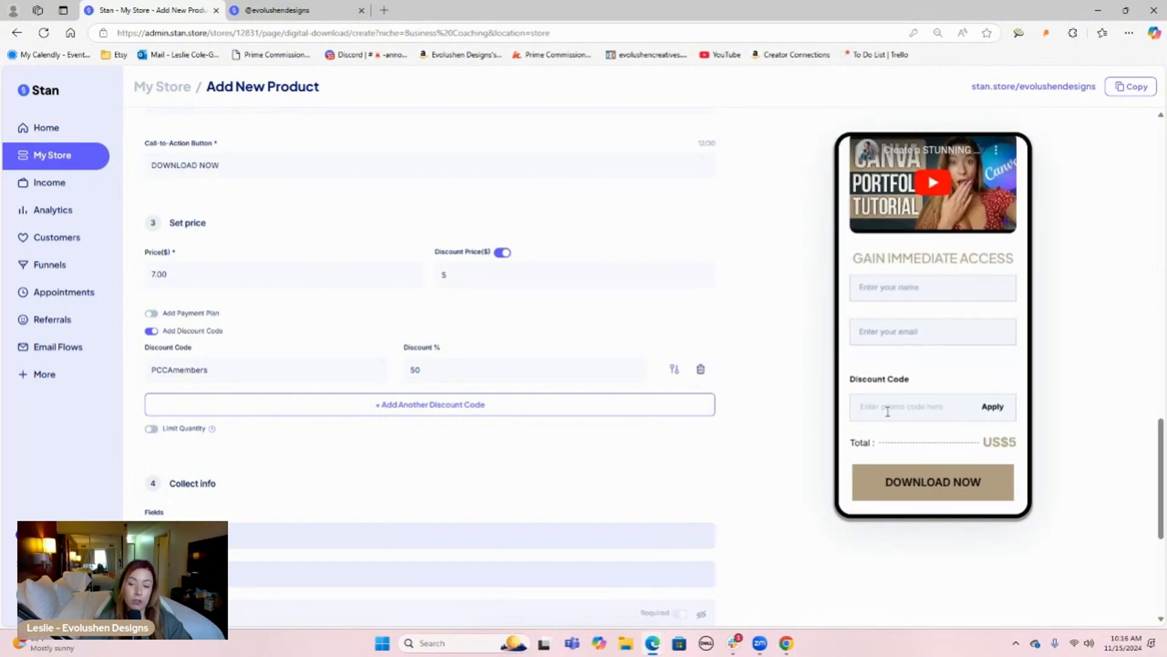
{"action": "double_click", "coordinate": [206, 368]}
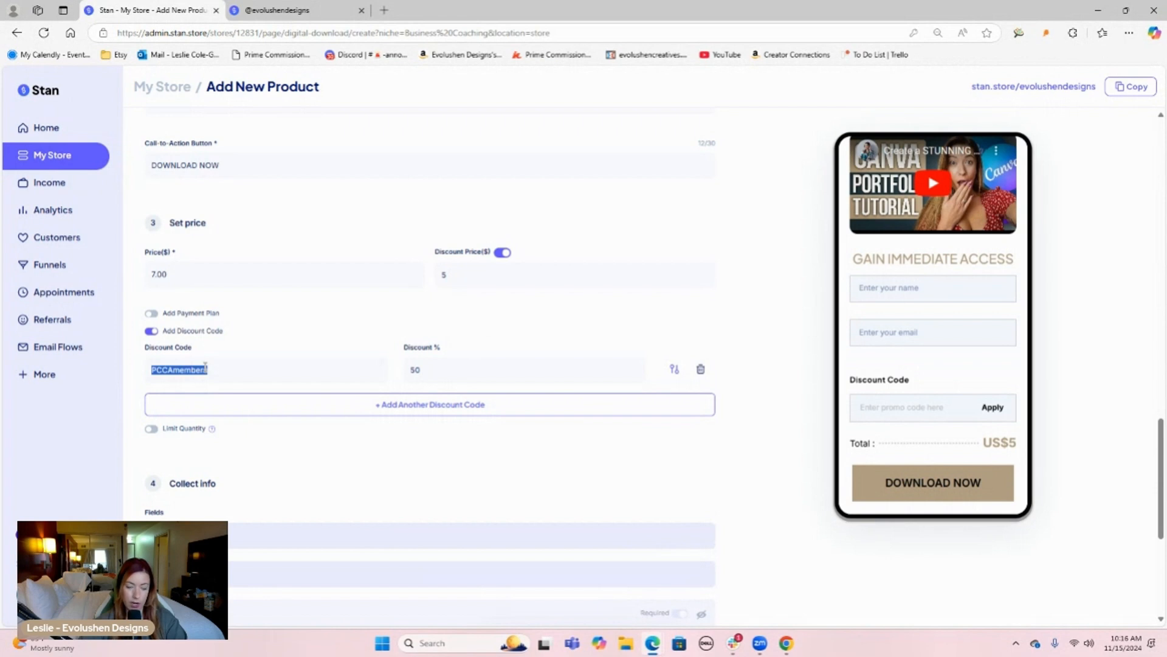
{"action": "key", "text": "ctrl+c"}
{"action": "left_click", "coordinate": [902, 408]}
{"action": "key", "text": "ctrl+v"}
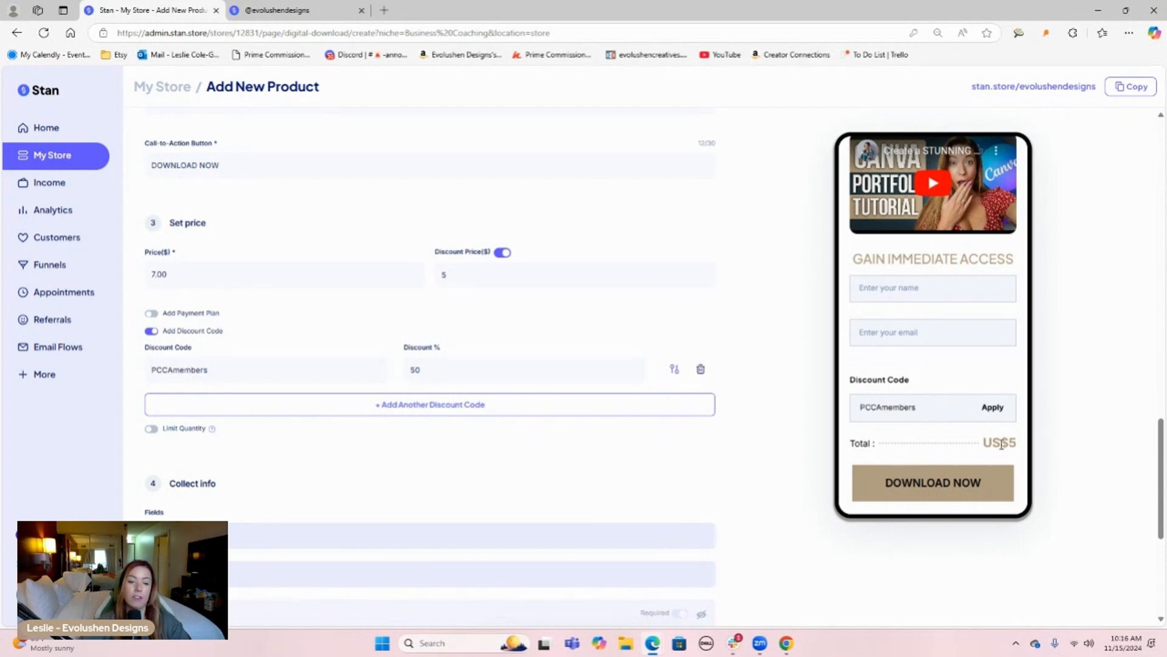
- Enable the product's quantity limit and check how remaining items are shown on the product cards of the live store page
{"action": "left_click", "coordinate": [152, 429]}
{"action": "left_click", "coordinate": [309, 6]}
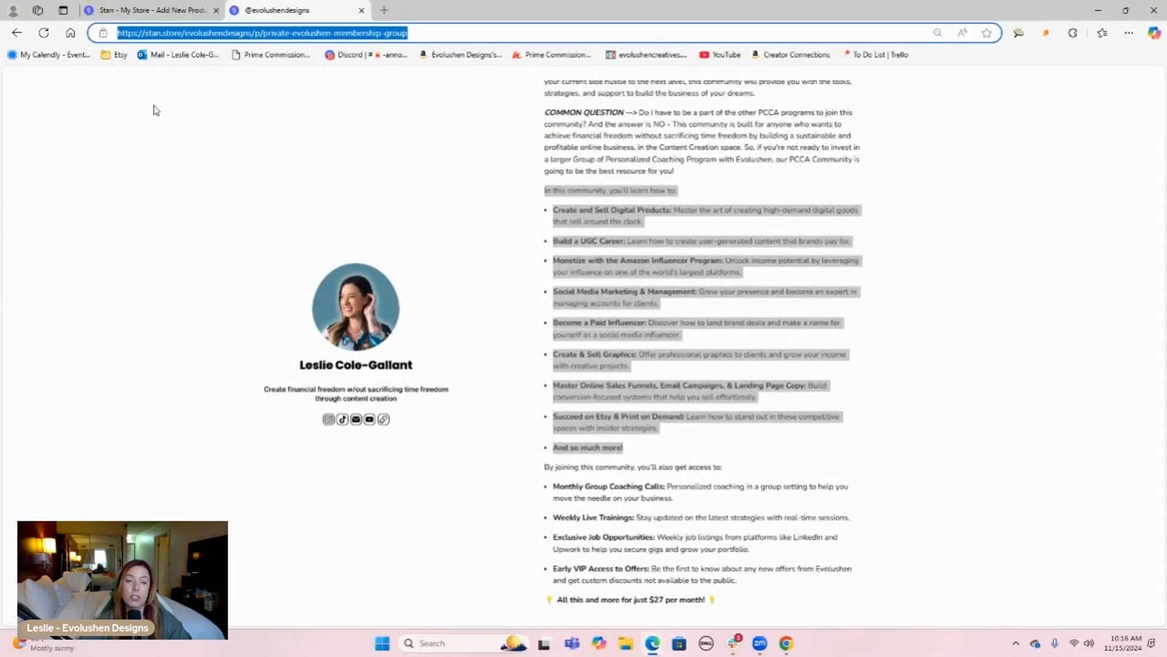
{"action": "left_click", "coordinate": [15, 38]}
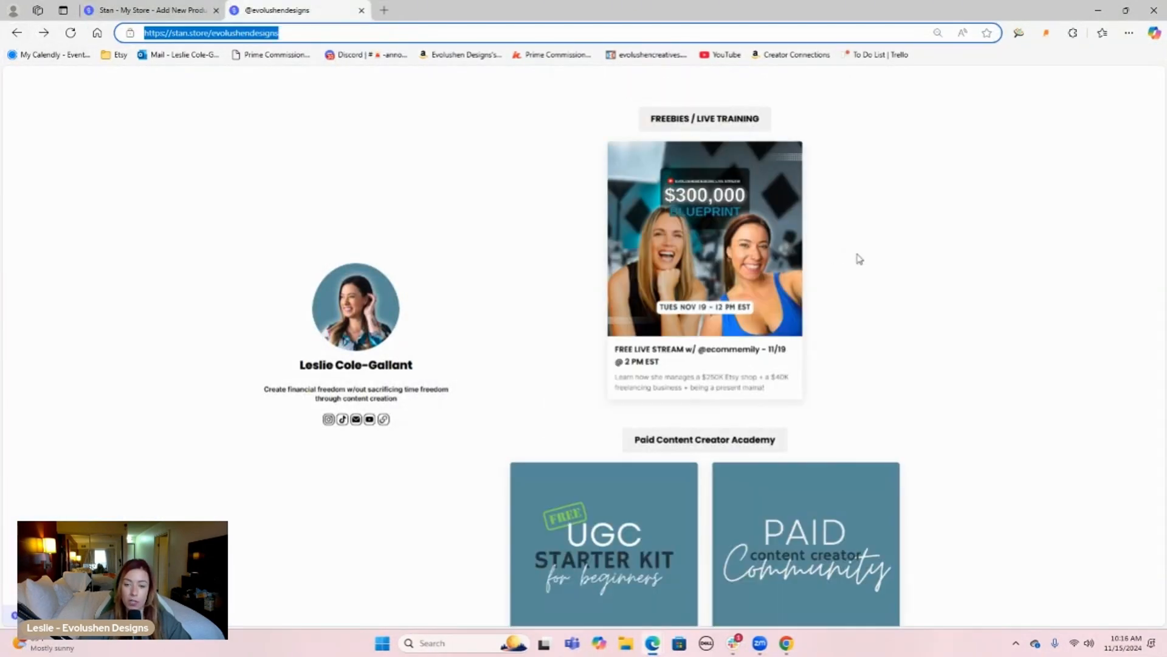
{"action": "scroll", "coordinate": [999, 291], "scroll_direction": "down", "scroll_amount": 5}
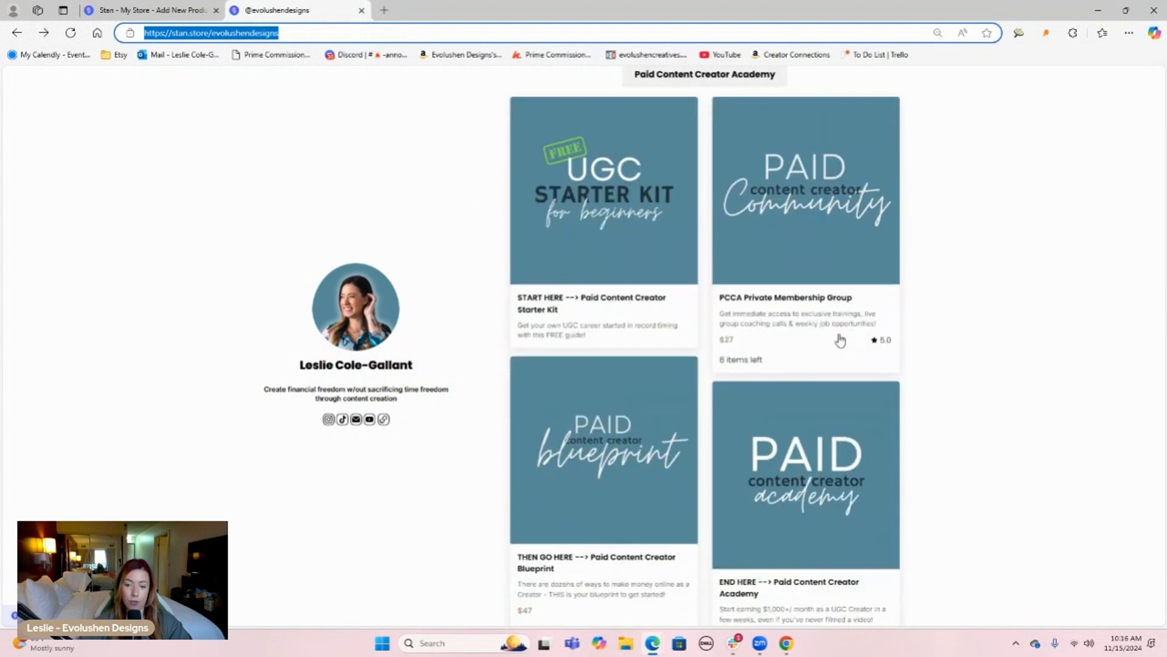
{"action": "scroll", "coordinate": [728, 365], "scroll_direction": "down", "scroll_amount": 3}
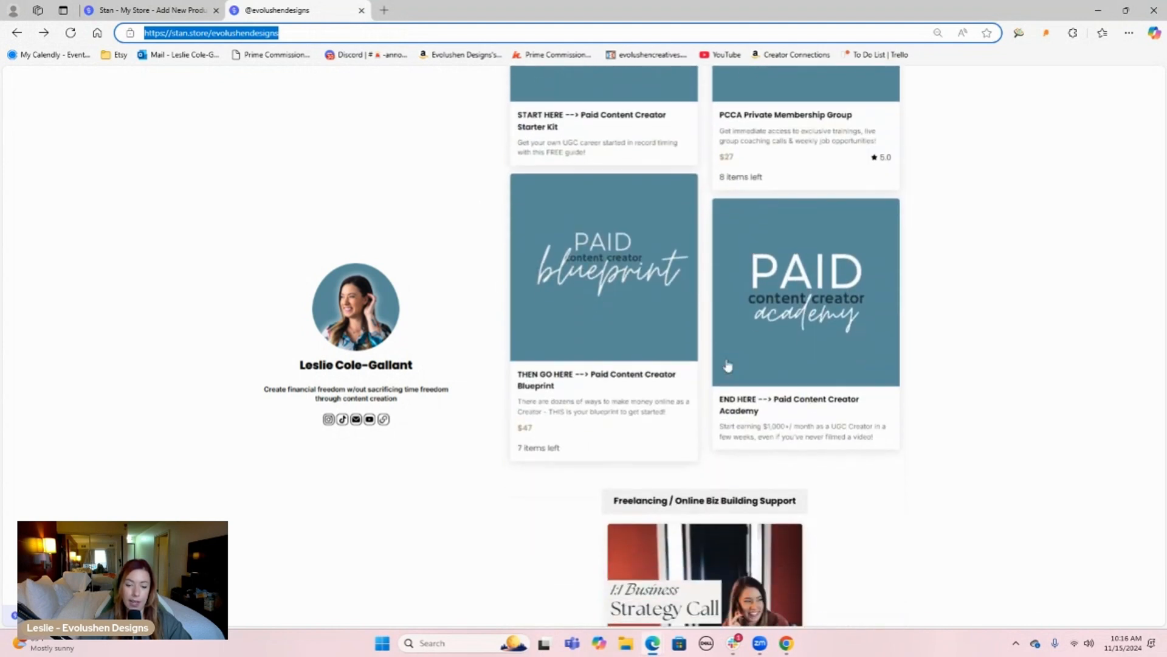
{"action": "scroll", "coordinate": [525, 456], "scroll_direction": "down", "scroll_amount": 6}
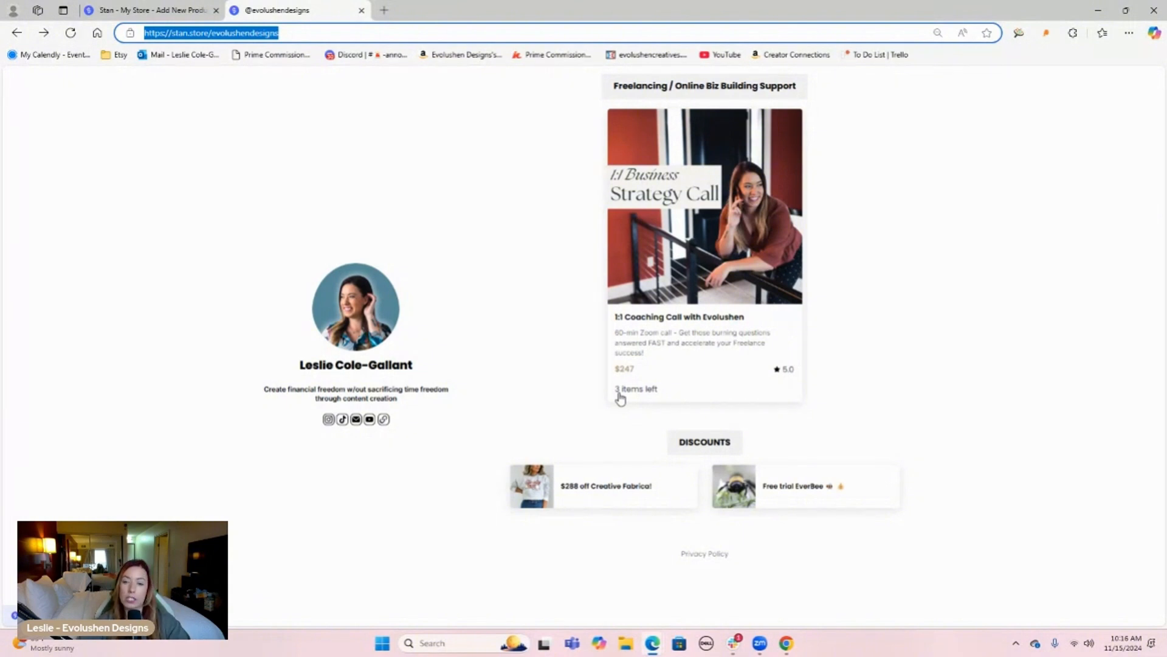
- Set the product's quantity limit to 8 and look over the checkout page in the phone preview
{"action": "left_click", "coordinate": [202, 9]}
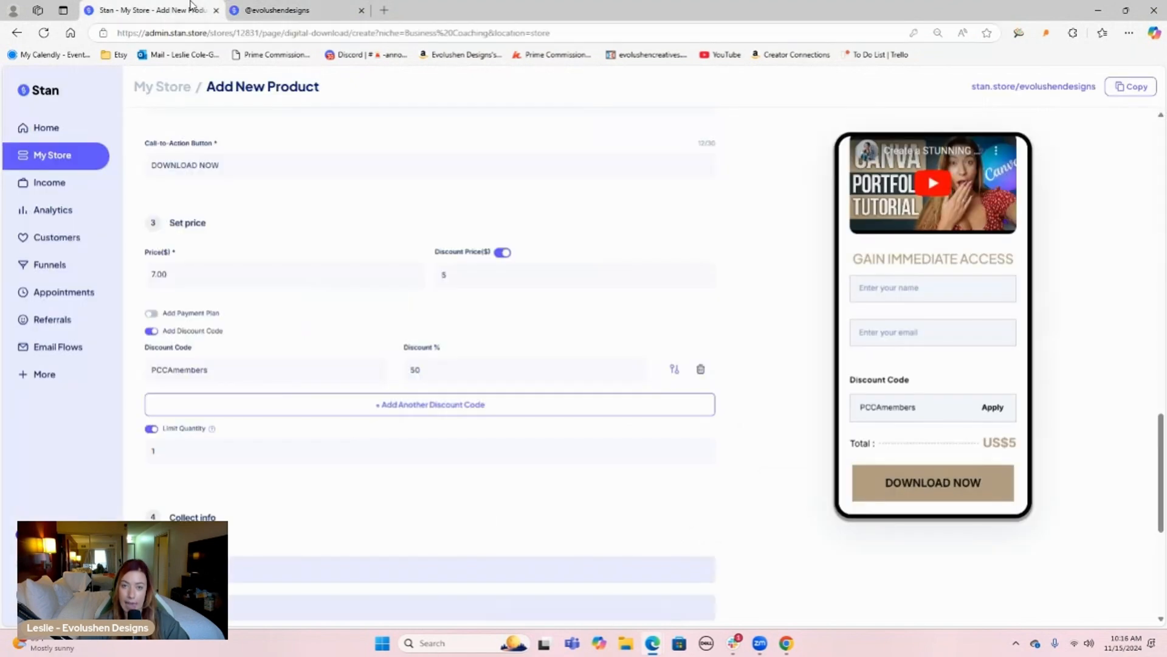
{"action": "left_click", "coordinate": [215, 451]}
{"action": "key", "text": "BackSpace"}
{"action": "type", "text": "8"}
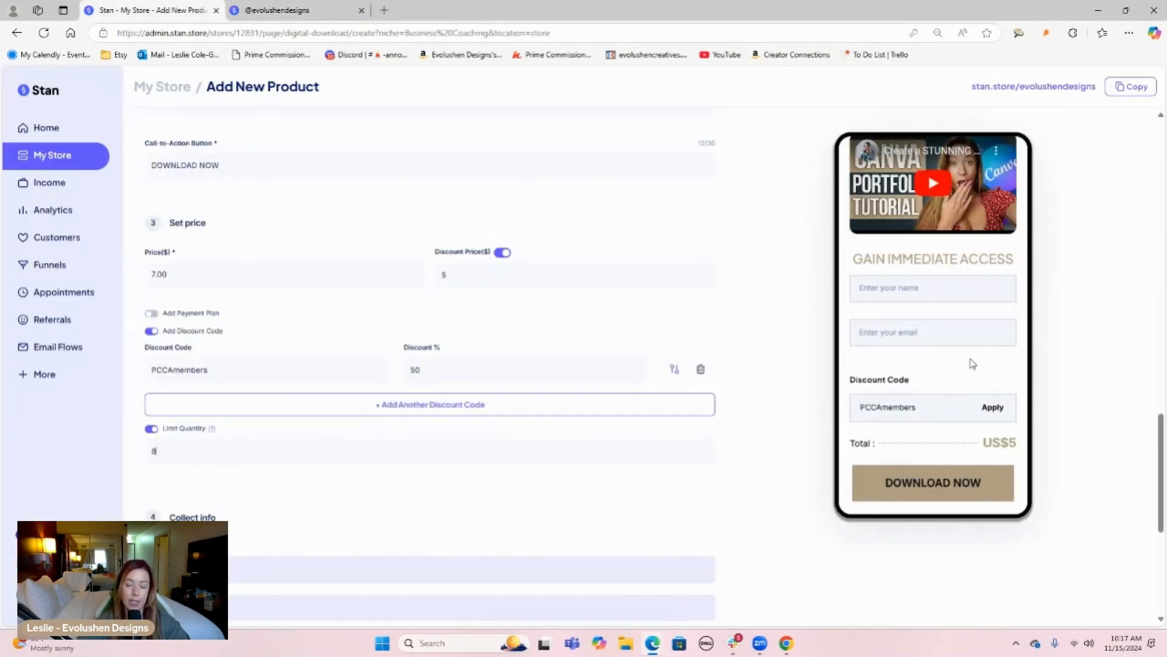
{"action": "scroll", "coordinate": [973, 364], "scroll_direction": "up", "scroll_amount": 10}
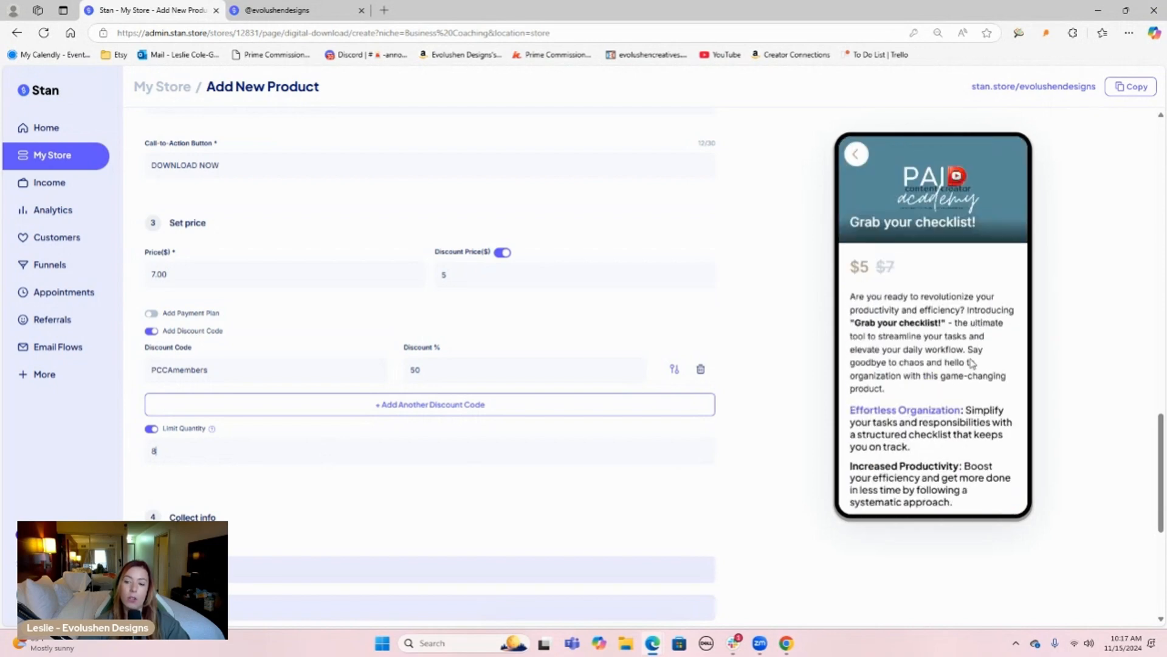
- Open the Online Victory VAULT VIP Waitlist landing page and examine its custom Collect info question in the form and phone preview
{"action": "left_click", "coordinate": [309, 9]}
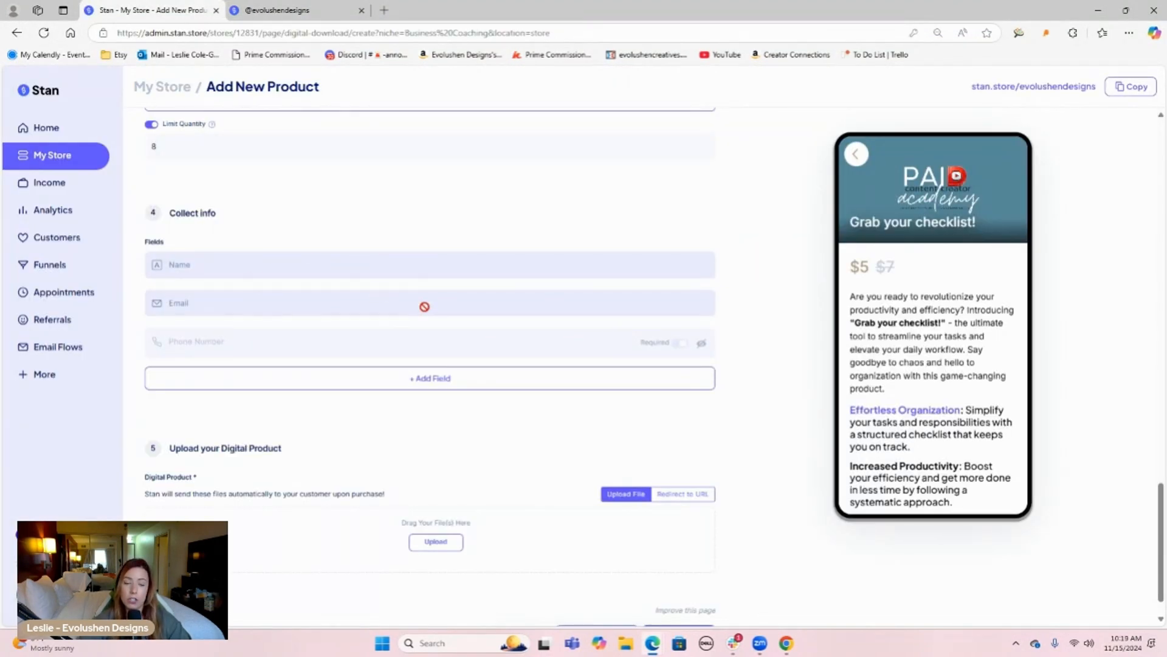
{"action": "scroll", "coordinate": [897, 324], "scroll_direction": "down", "scroll_amount": 10}
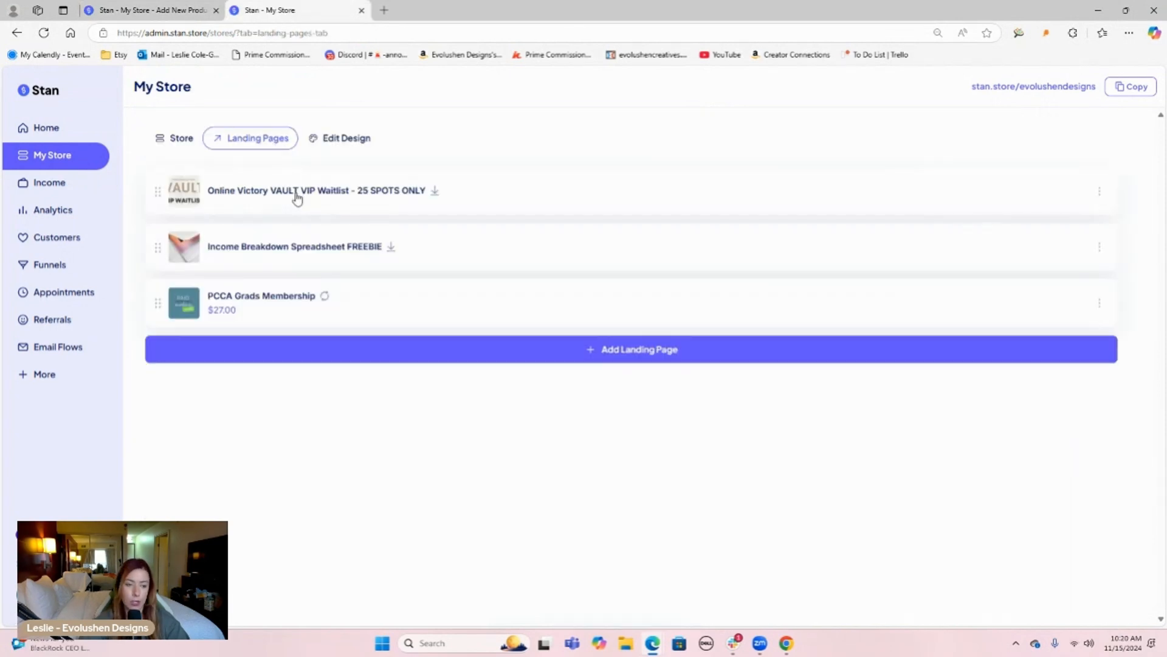
{"action": "left_click", "coordinate": [296, 196]}
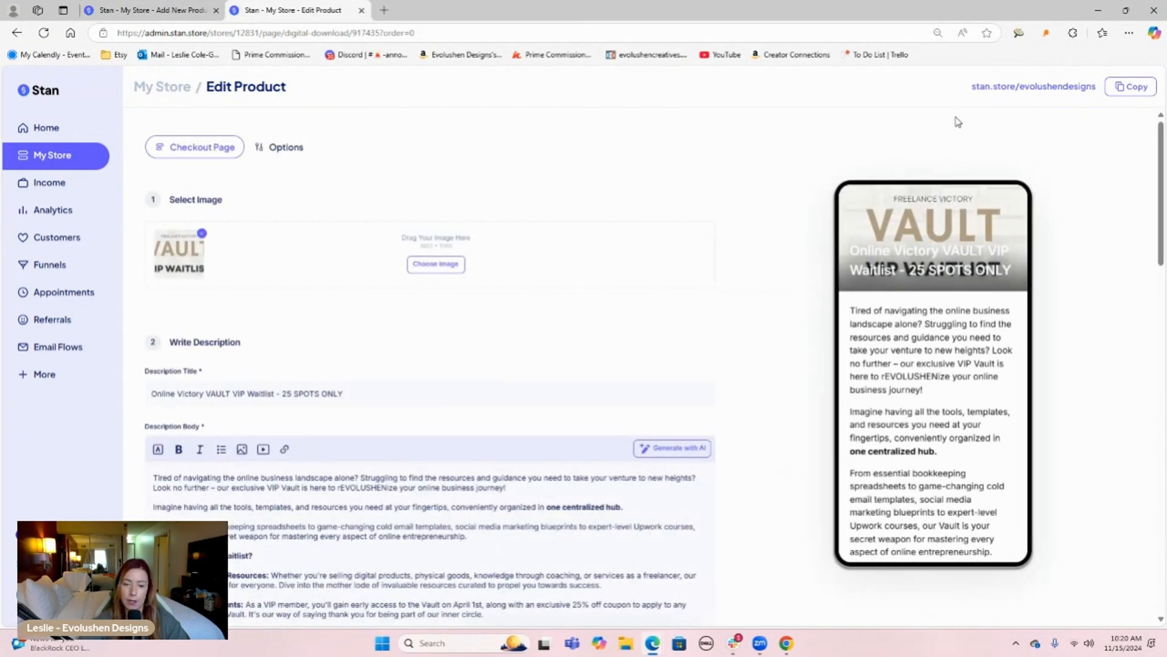
{"action": "scroll", "coordinate": [784, 263], "scroll_direction": "down", "scroll_amount": 10}
{"action": "scroll", "coordinate": [192, 163], "scroll_direction": "up", "scroll_amount": 1}
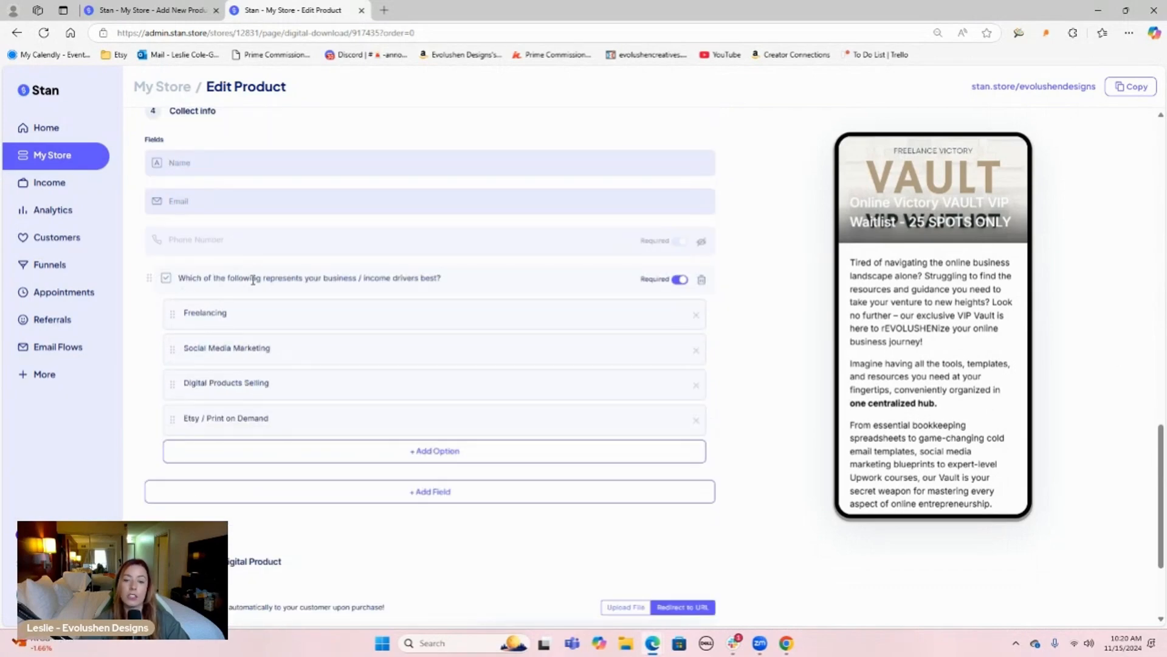
{"action": "scroll", "coordinate": [894, 322], "scroll_direction": "down", "scroll_amount": 10}
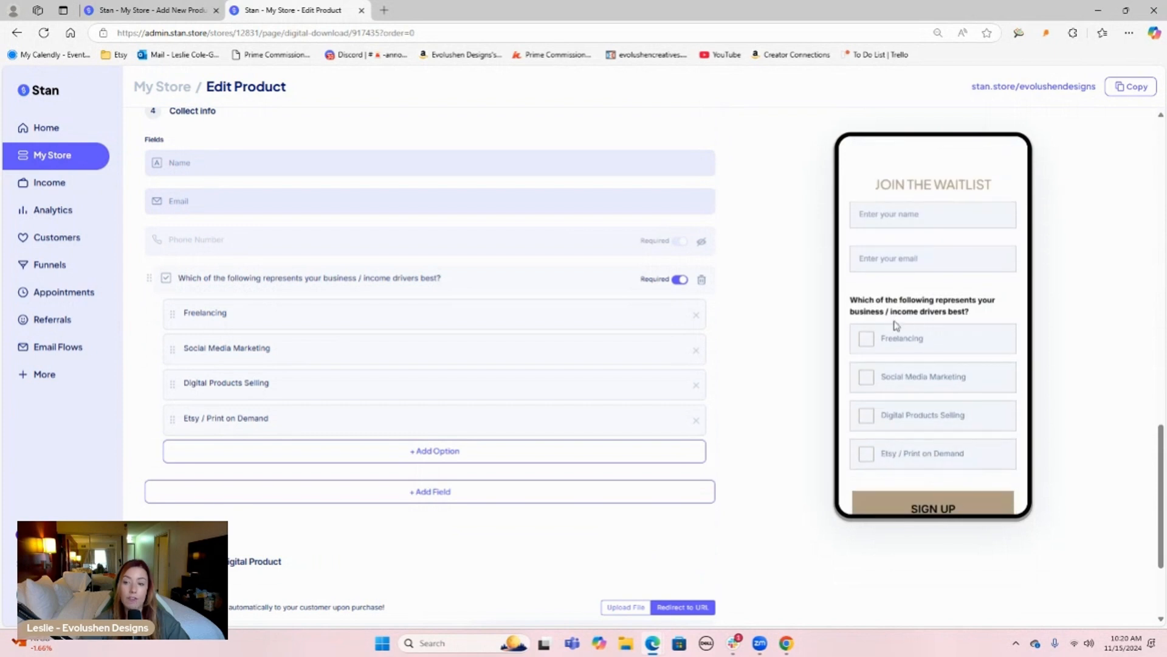
{"action": "scroll", "coordinate": [897, 326], "scroll_direction": "down", "scroll_amount": 1}
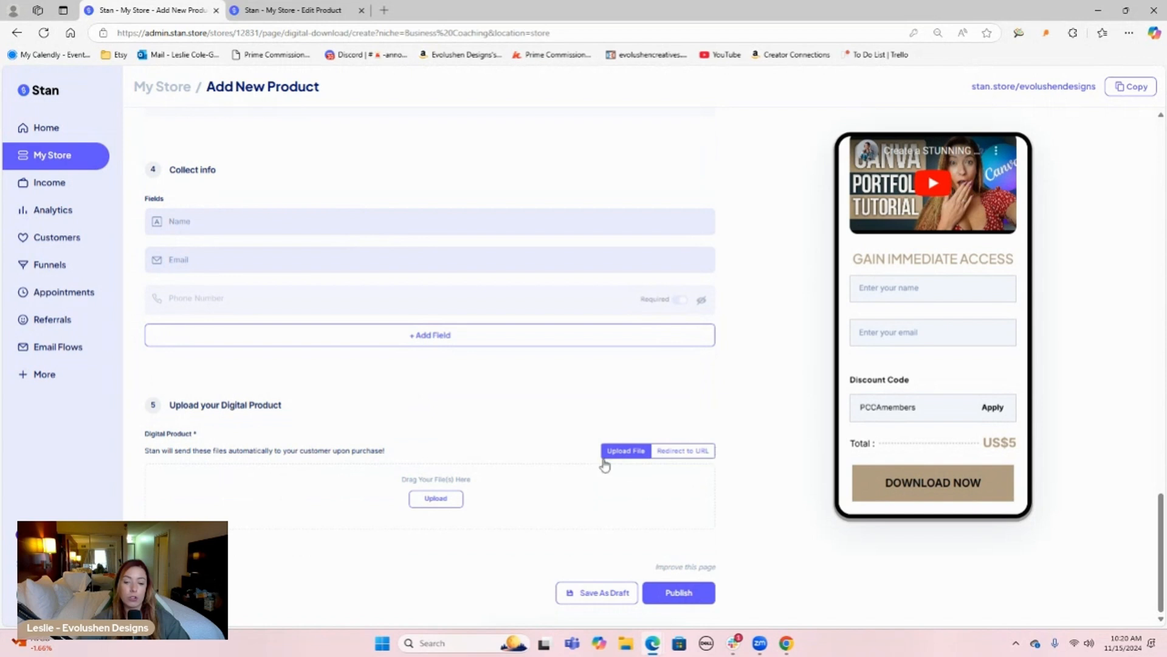
- Switch the new product's digital delivery to Redirect to URL and paste PCCAmembers as the link
{"action": "left_click", "coordinate": [677, 454]}
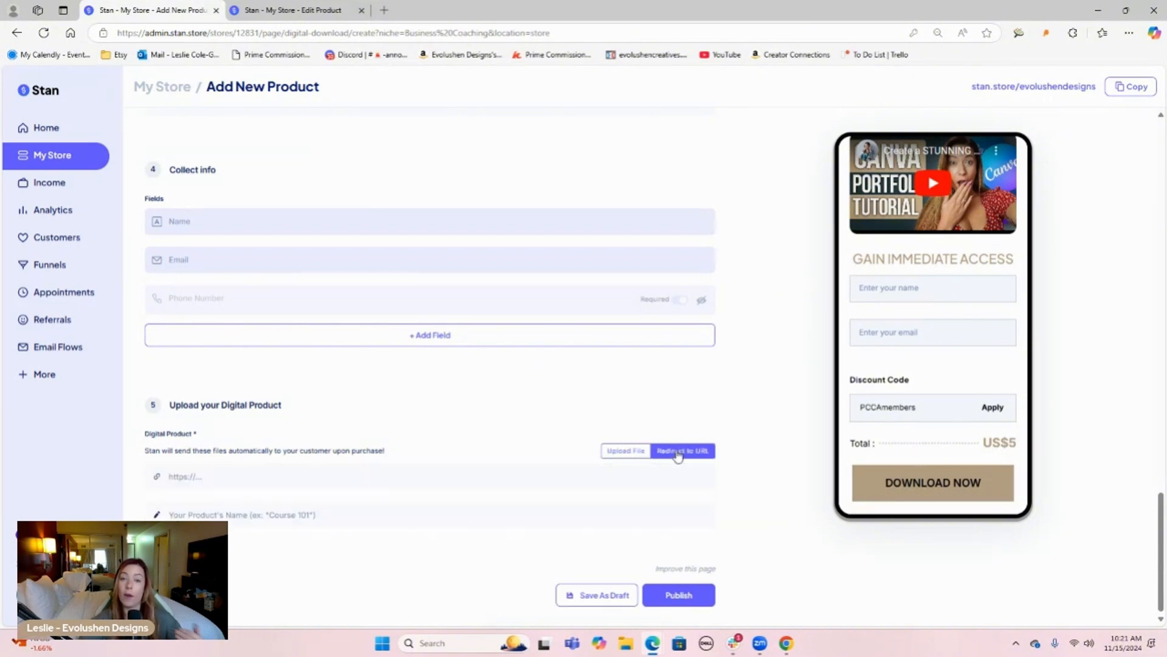
{"action": "scroll", "coordinate": [985, 289], "scroll_direction": "up", "scroll_amount": 3}
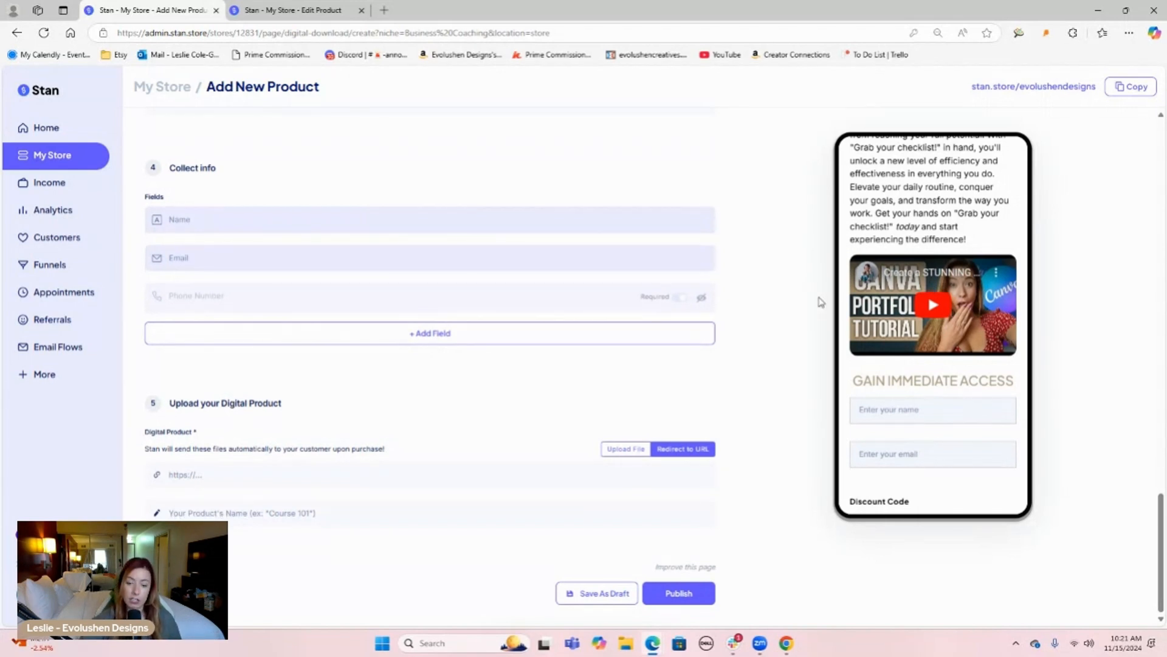
{"action": "left_click", "coordinate": [231, 473]}
{"action": "key", "text": "ctrl+v"}
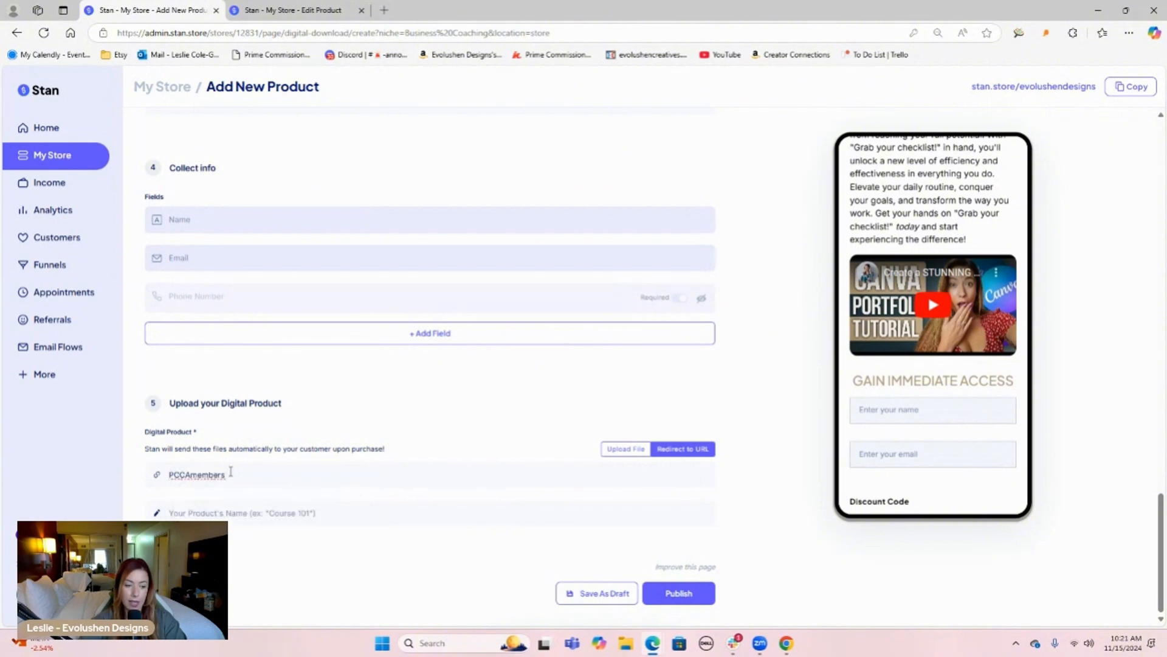
{"action": "left_click", "coordinate": [235, 513]}
- Add a blank customer review in the product's options and open the image chooser for the reviewer's photo
{"action": "scroll", "coordinate": [235, 514], "scroll_direction": "up", "scroll_amount": 15}
{"action": "left_click", "coordinate": [350, 146]}
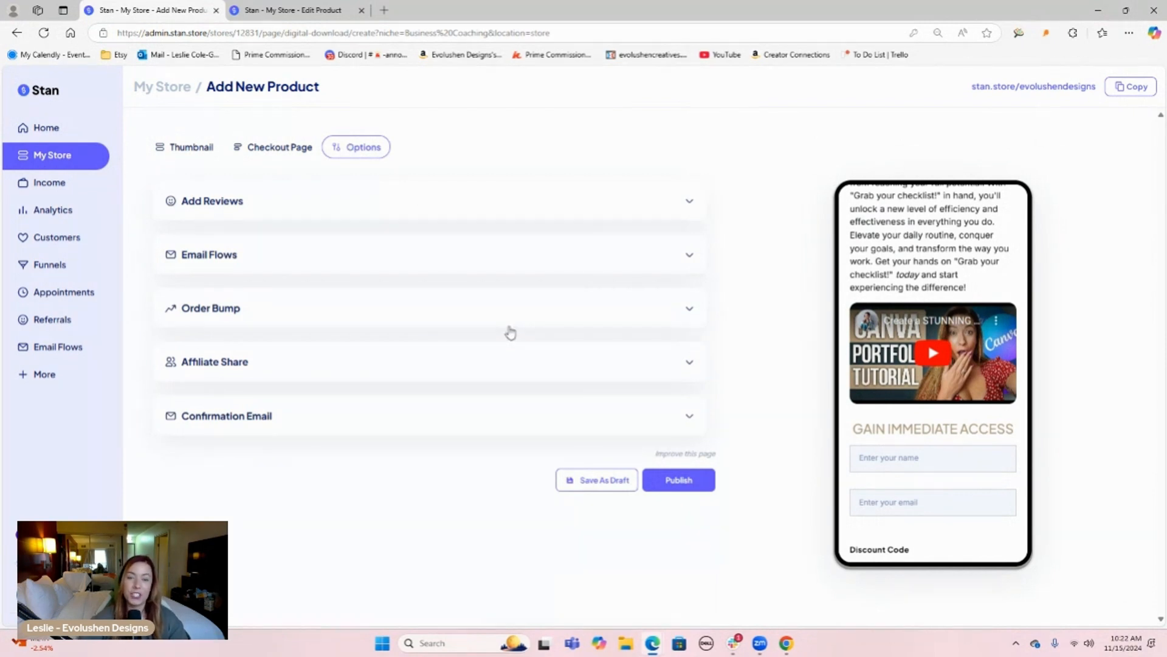
{"action": "left_click", "coordinate": [360, 212]}
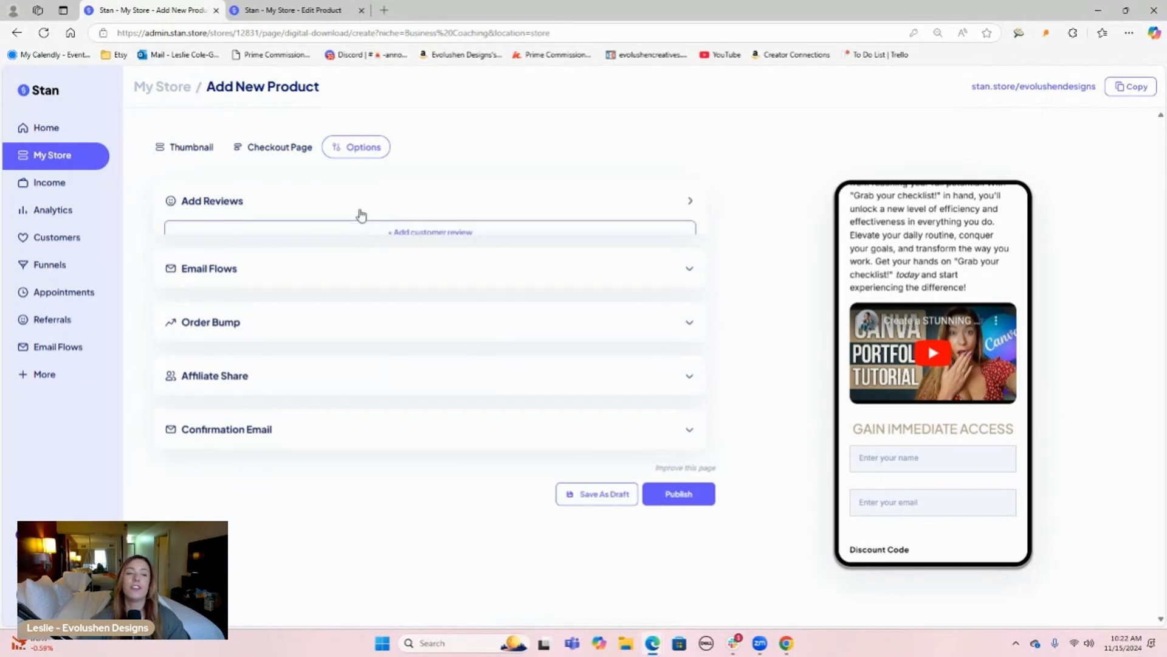
{"action": "left_click", "coordinate": [394, 232]}
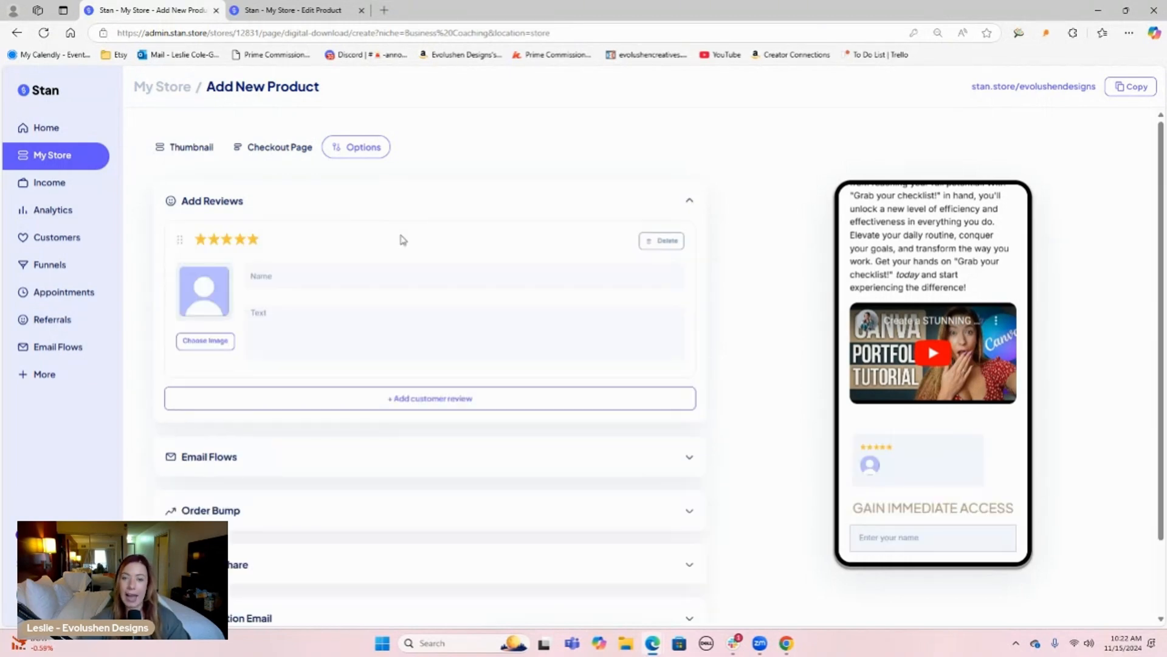
{"action": "left_click", "coordinate": [205, 341]}
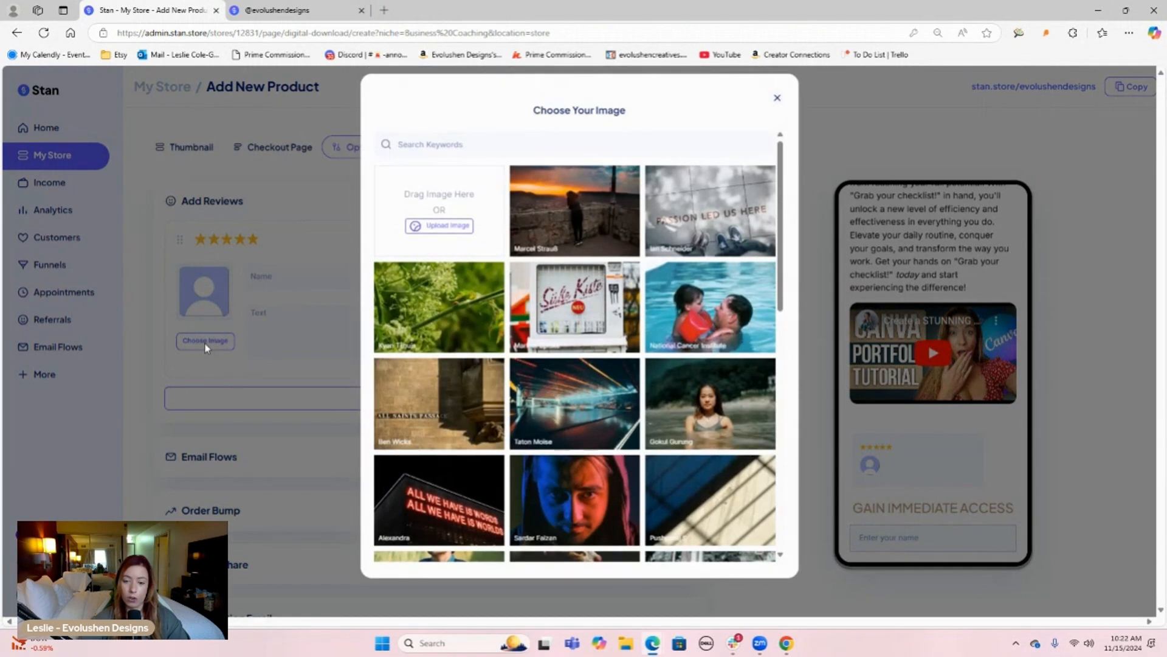
- Fill in the reviewer's name and a short praising review text, and check the review in the phone preview
{"action": "left_click", "coordinate": [309, 275]}
{"action": "type", "text": "LC"}
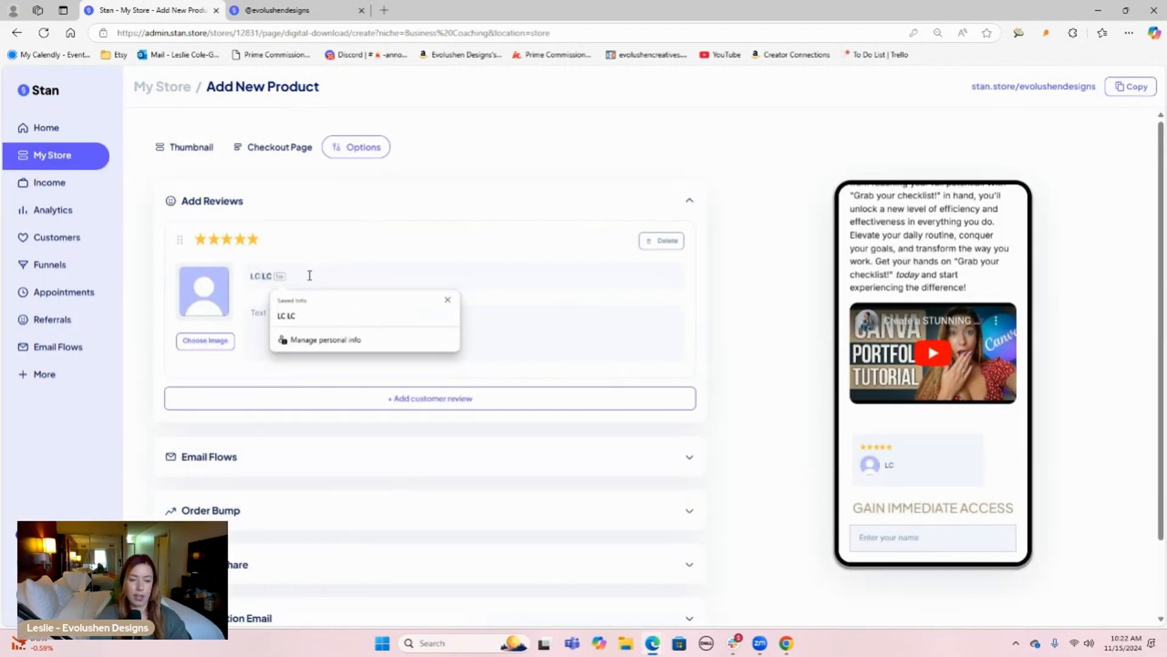
{"action": "left_click", "coordinate": [253, 319]}
{"action": "type", "text": "leslie"}
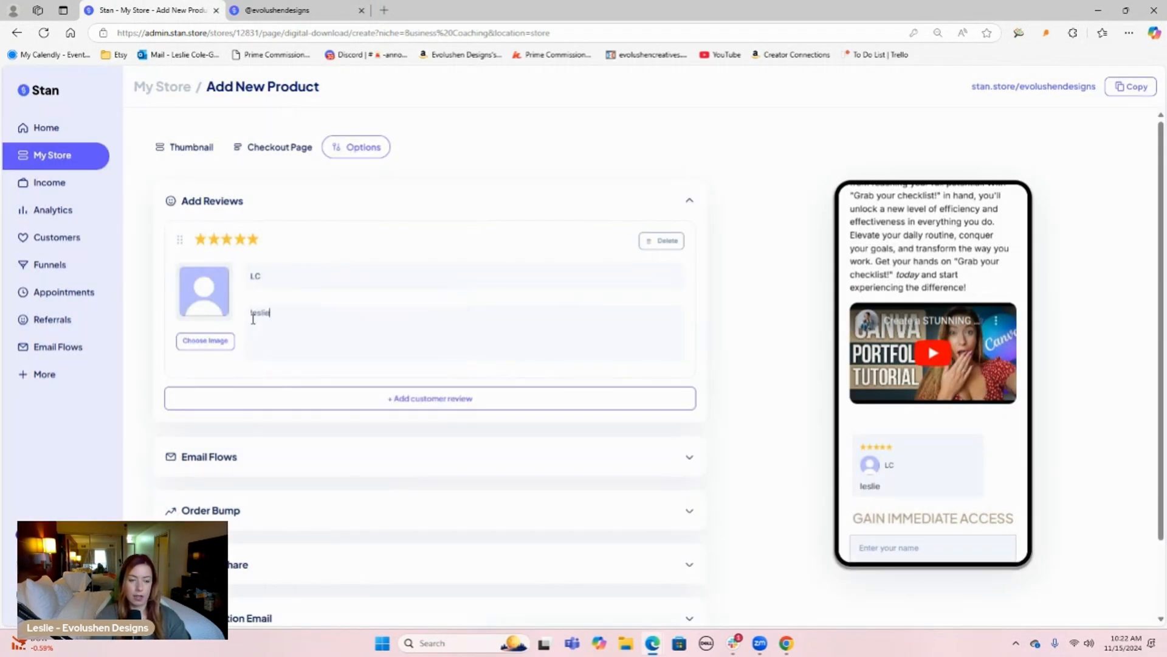
{"action": "type", "text": " was awesome great product"}
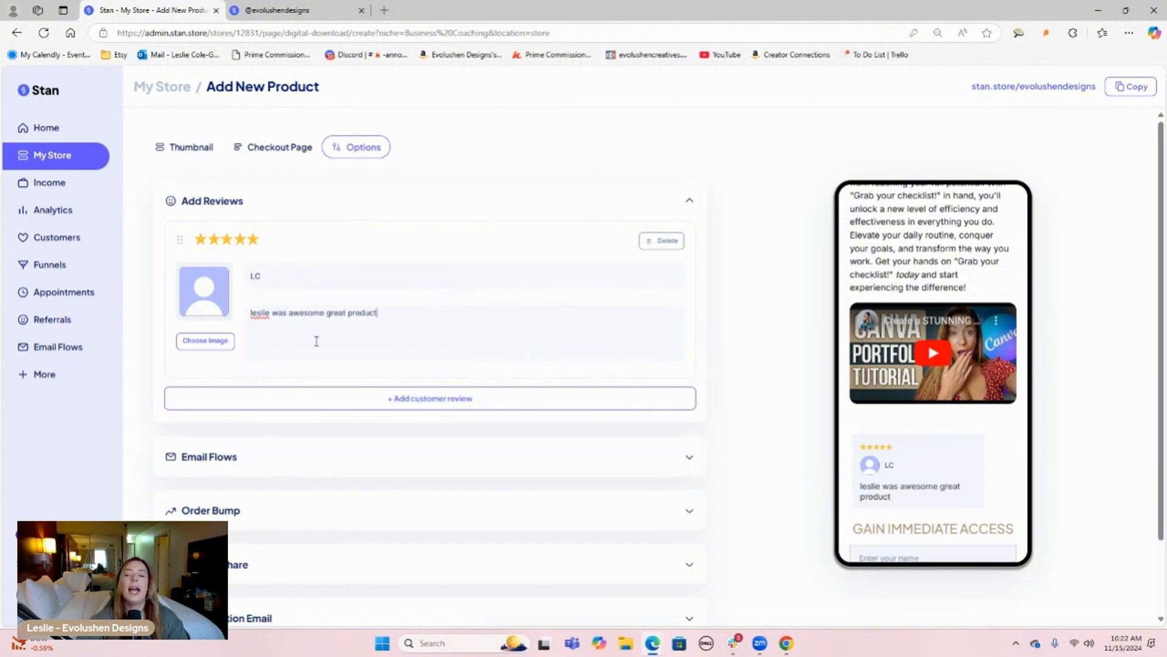
{"action": "scroll", "coordinate": [979, 401], "scroll_direction": "down", "scroll_amount": 3}
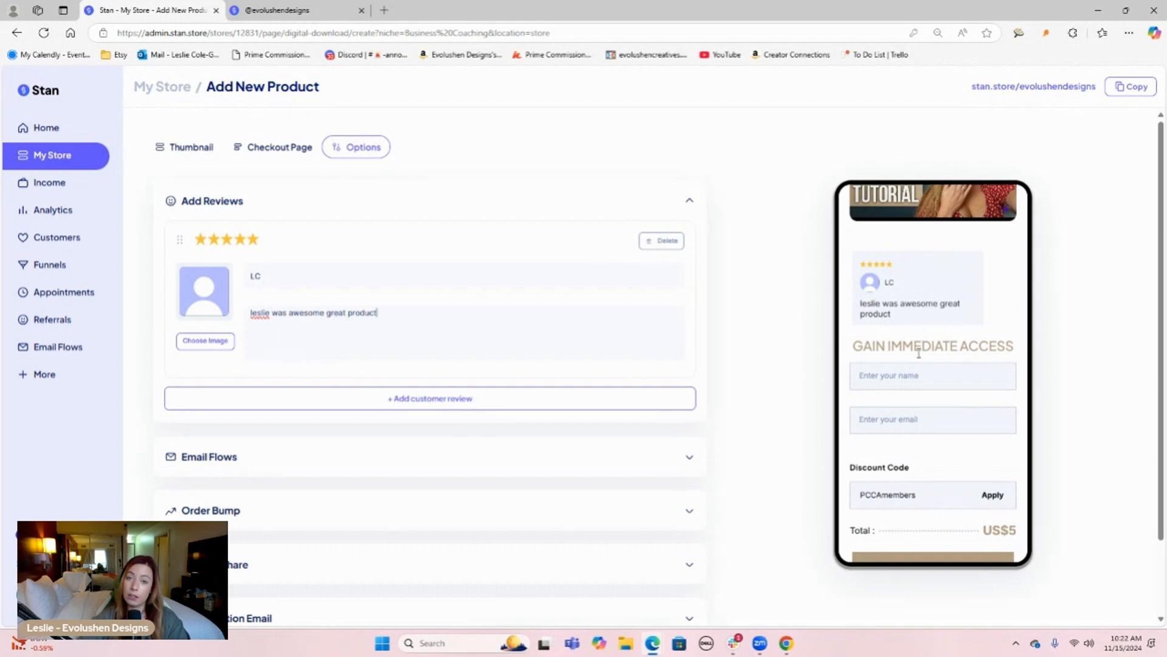
- Check how customer reviews appear on the live PCCA Private Membership Group page, and return to the product options' Order Bump section
{"action": "left_click", "coordinate": [301, 8]}
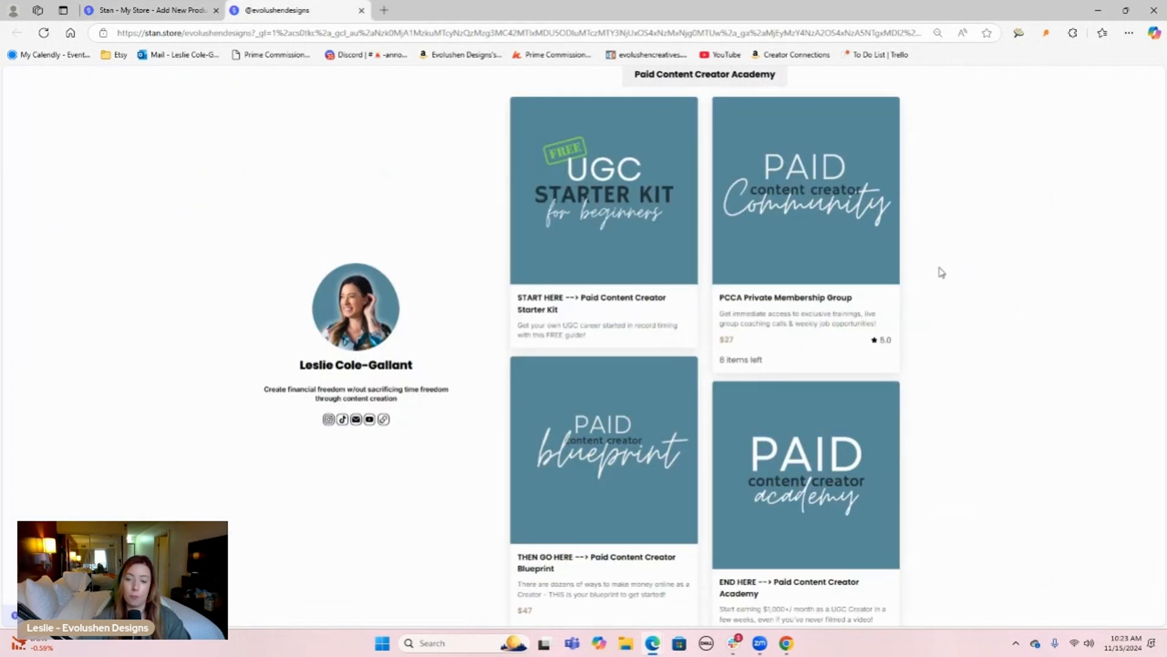
{"action": "left_click", "coordinate": [854, 225]}
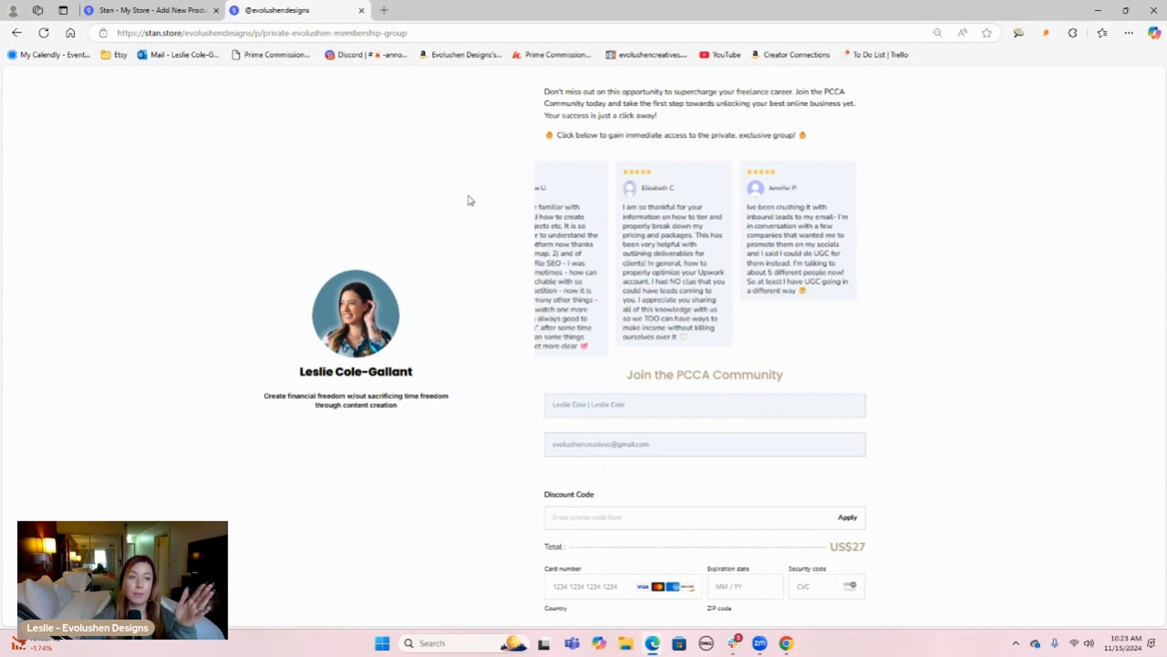
{"action": "left_click", "coordinate": [106, 8]}
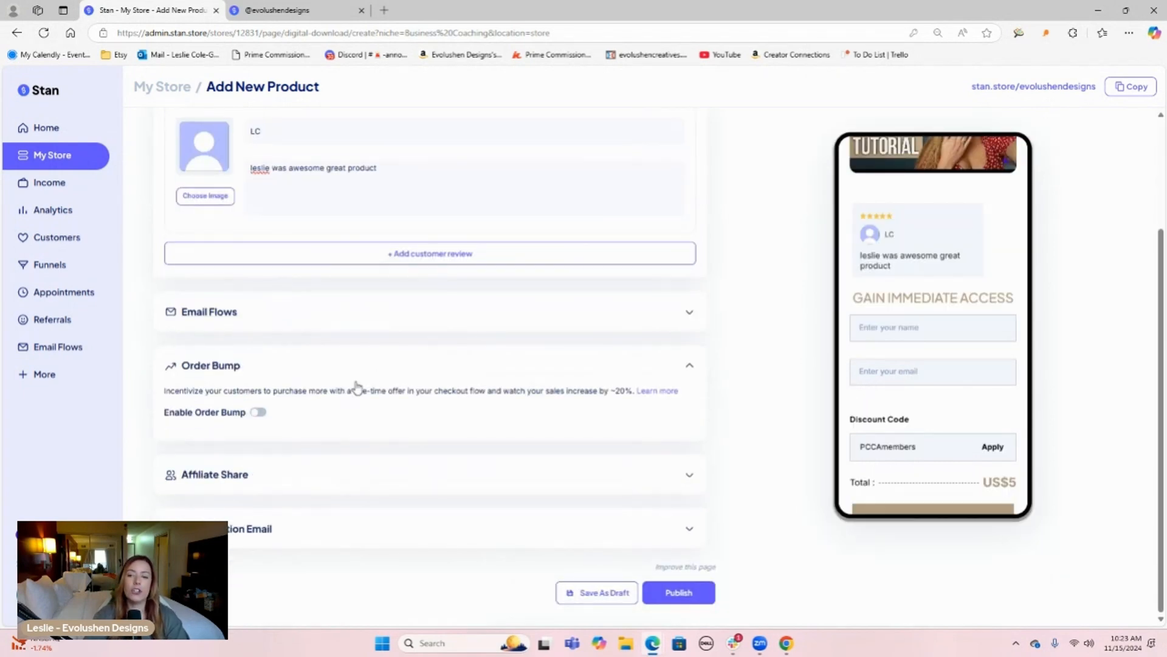
- Examine the live PCC Blueprint checkout page and select its one-time offer for the 1:1 Strategy Call
{"action": "left_click", "coordinate": [303, 7]}
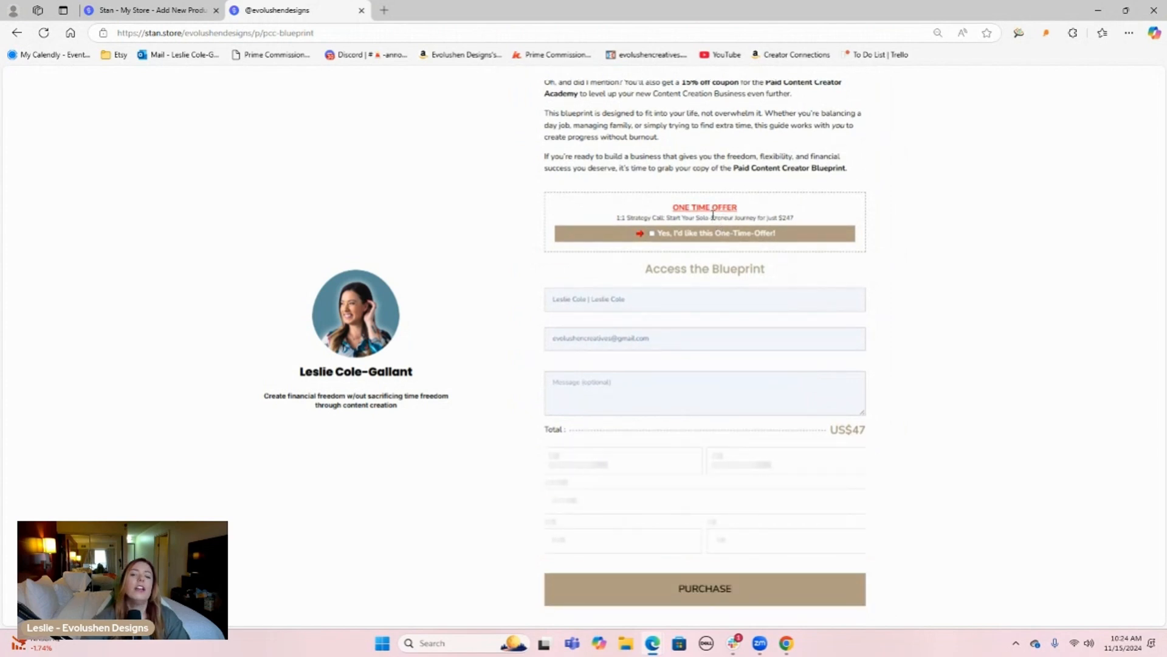
{"action": "scroll", "coordinate": [715, 220], "scroll_direction": "up", "scroll_amount": 9}
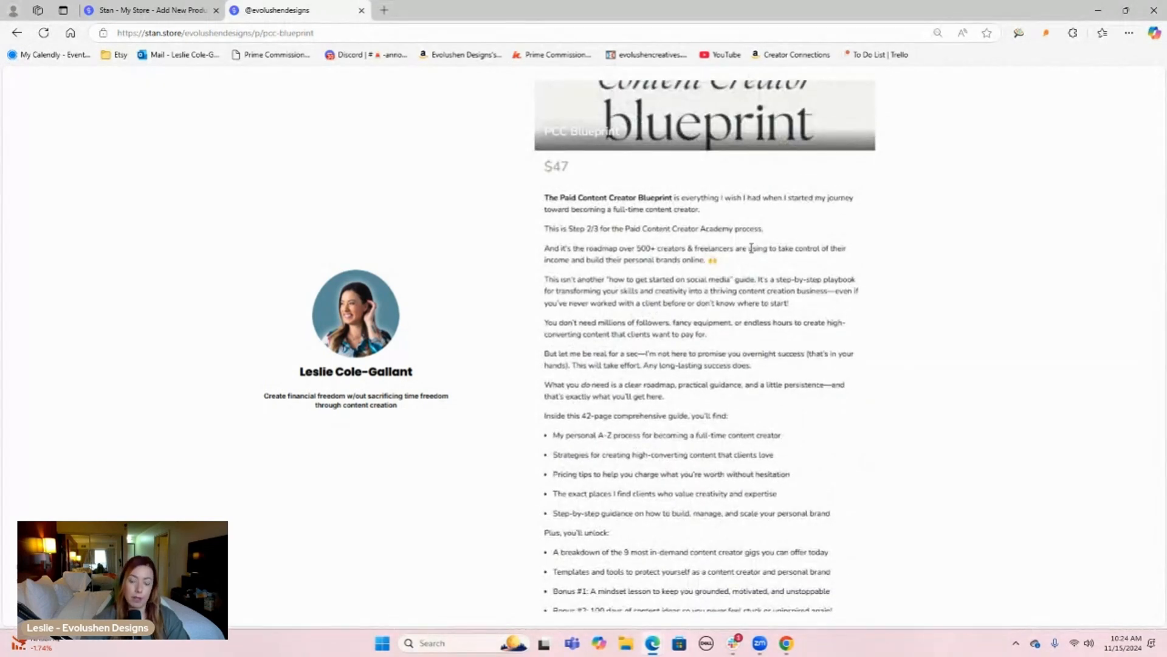
{"action": "scroll", "coordinate": [711, 121], "scroll_direction": "up", "scroll_amount": 2}
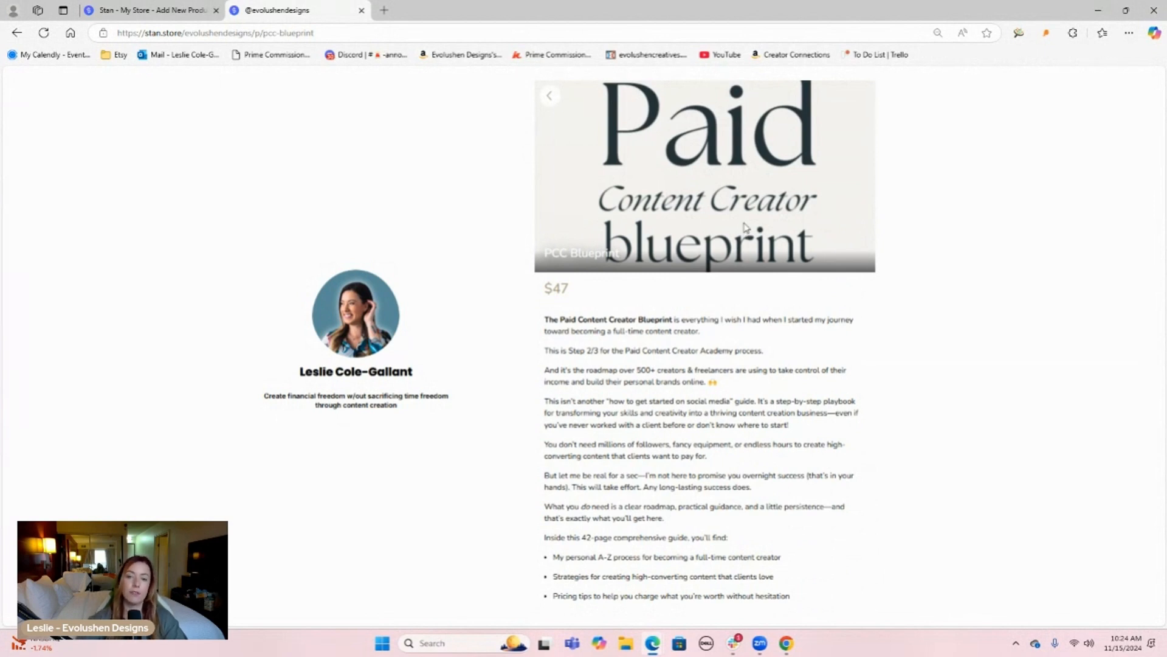
{"action": "scroll", "coordinate": [746, 227], "scroll_direction": "down", "scroll_amount": 15}
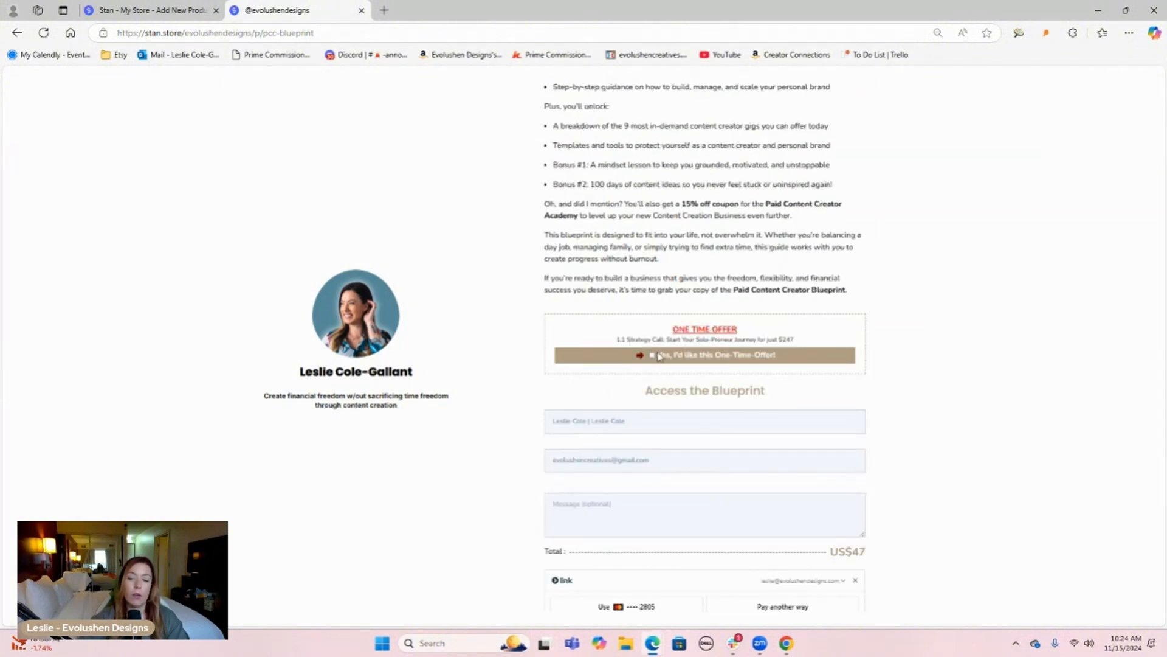
{"action": "left_click", "coordinate": [652, 356]}
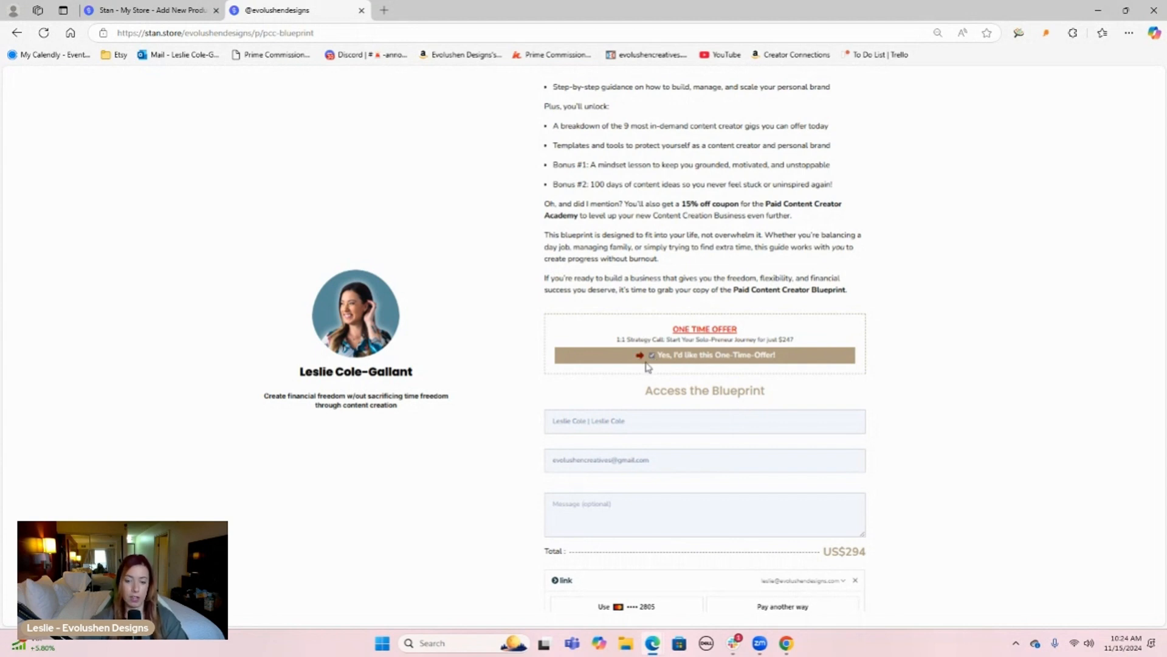
- Compare the Blueprint checkout total with and without its one-time offer, and enable the new product's order bump with 1:1 Strategy Call: Start Your Solo-Preneur Journey
{"action": "left_click", "coordinate": [652, 357]}
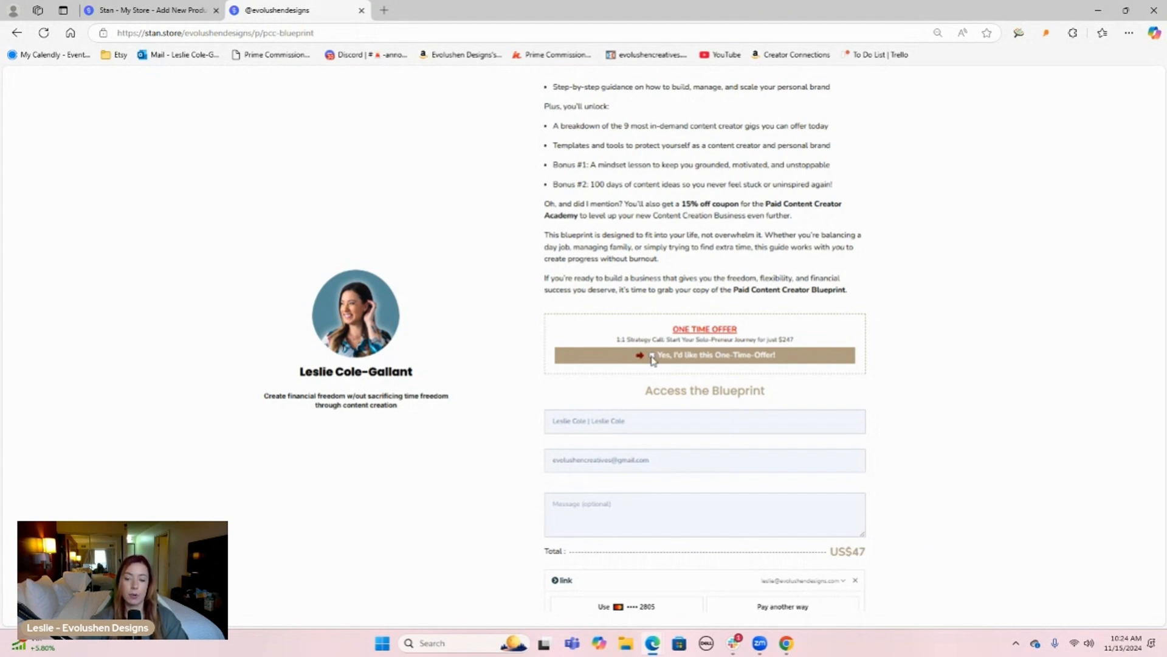
{"action": "left_click", "coordinate": [653, 357]}
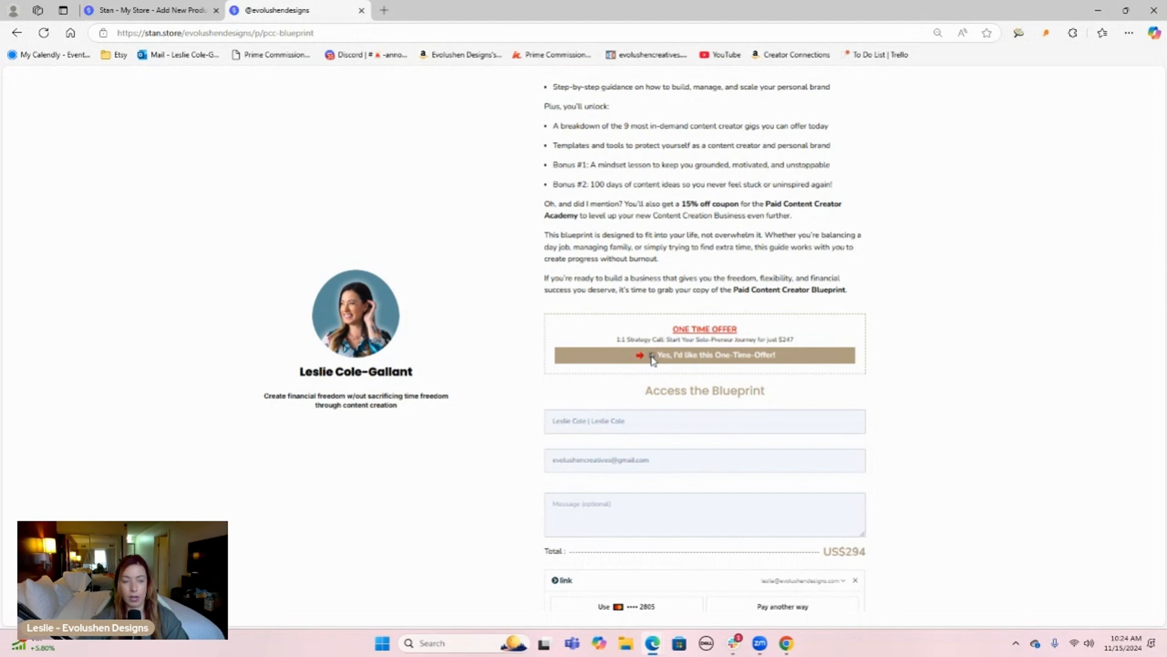
{"action": "left_click", "coordinate": [171, 9]}
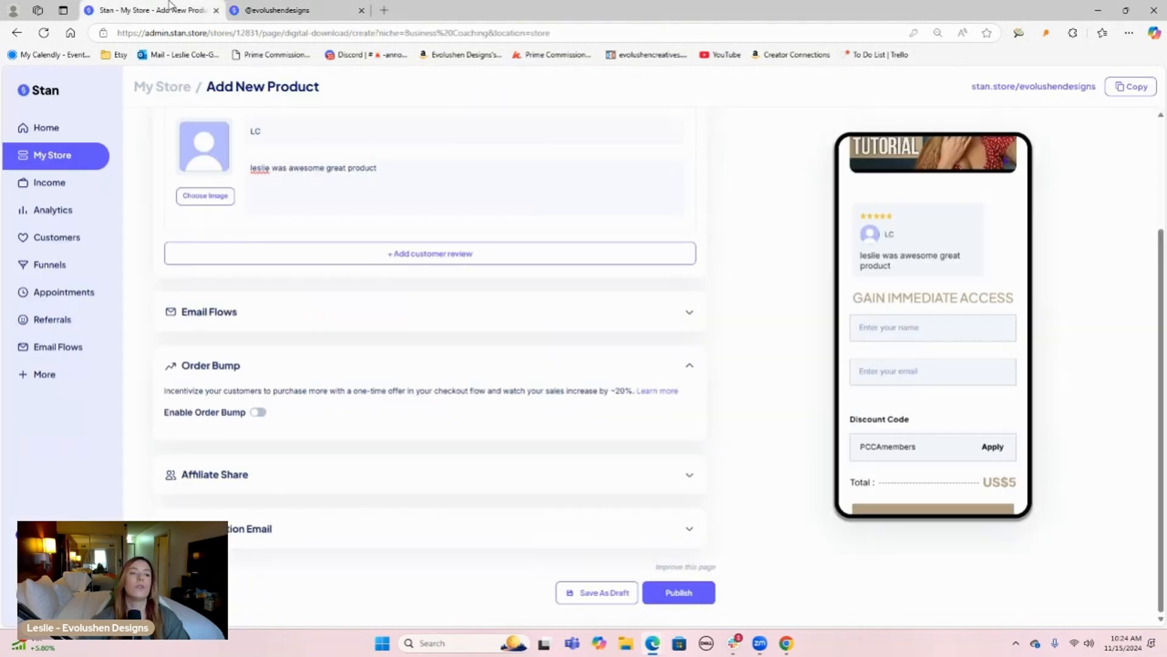
{"action": "left_click", "coordinate": [260, 413]}
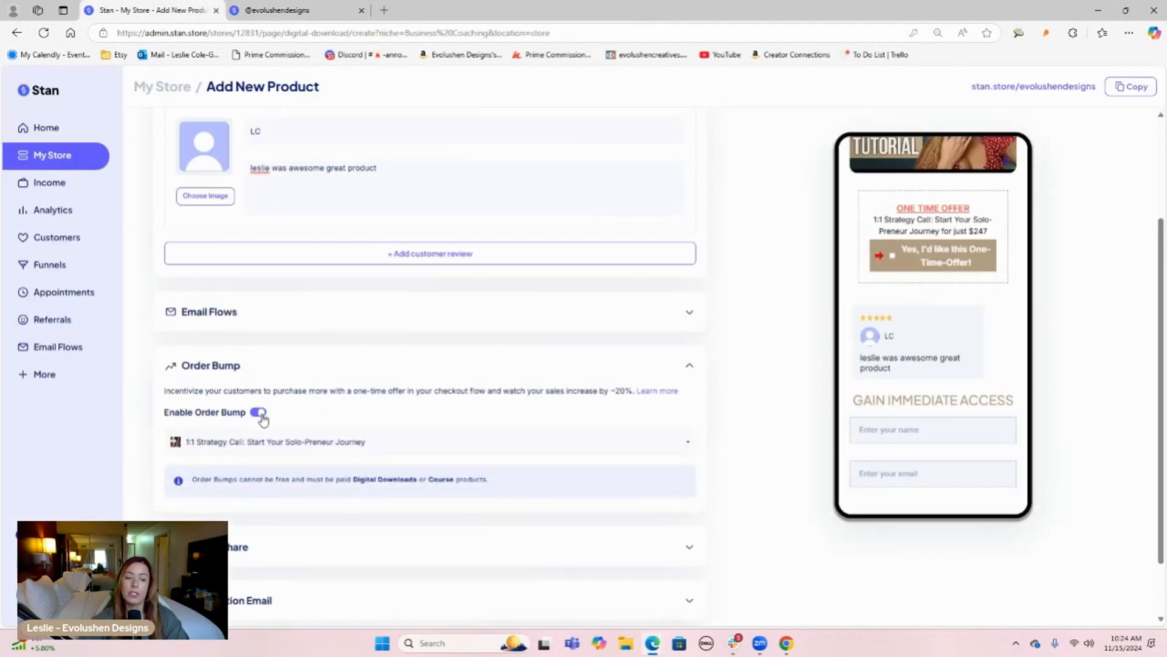
{"action": "left_click", "coordinate": [274, 450]}
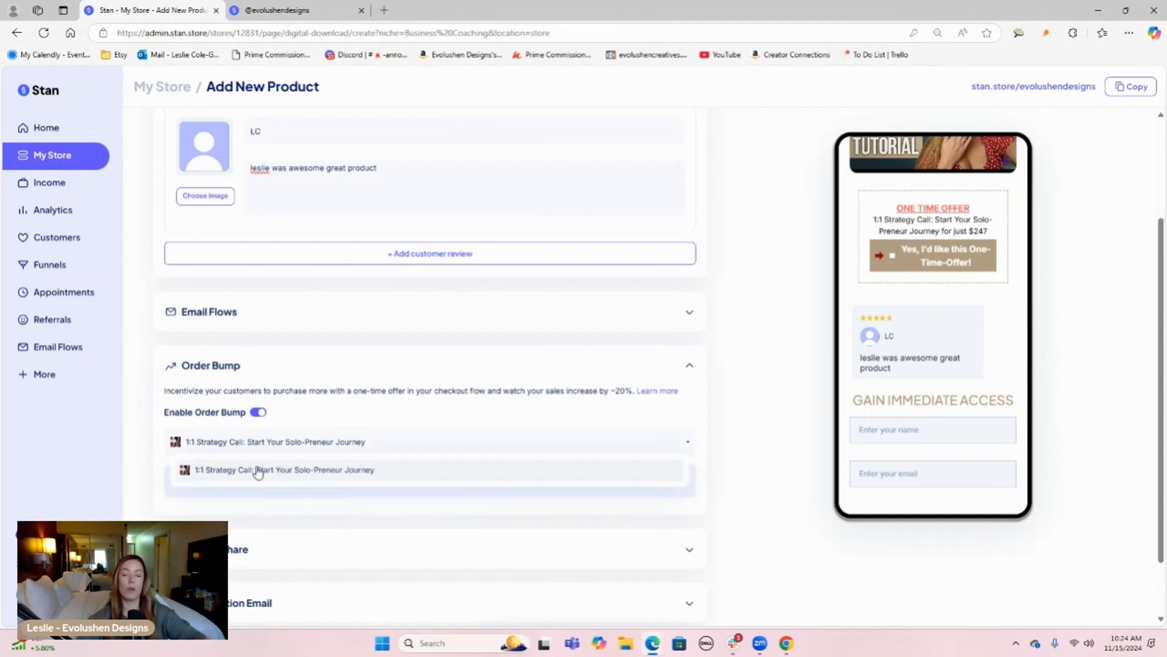
{"action": "left_click", "coordinate": [259, 471]}
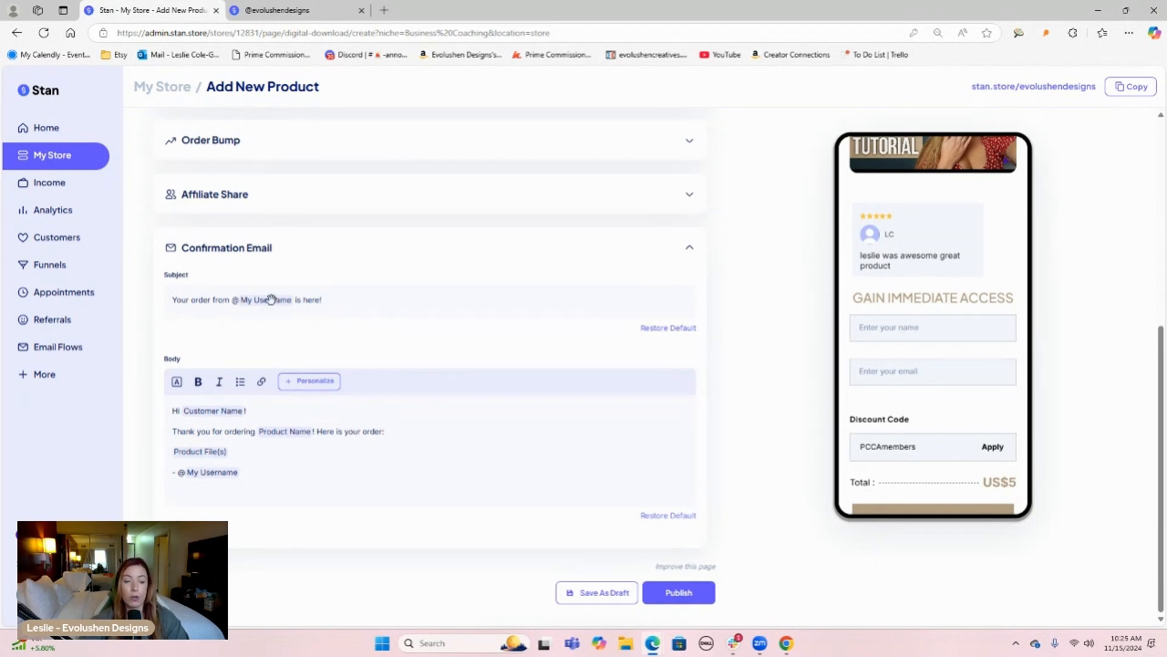
- Examine the personalization fields available for the confirmation email body, and the existing confirmation email of the PCCA Private Membership Group product
{"action": "left_click", "coordinate": [311, 382]}
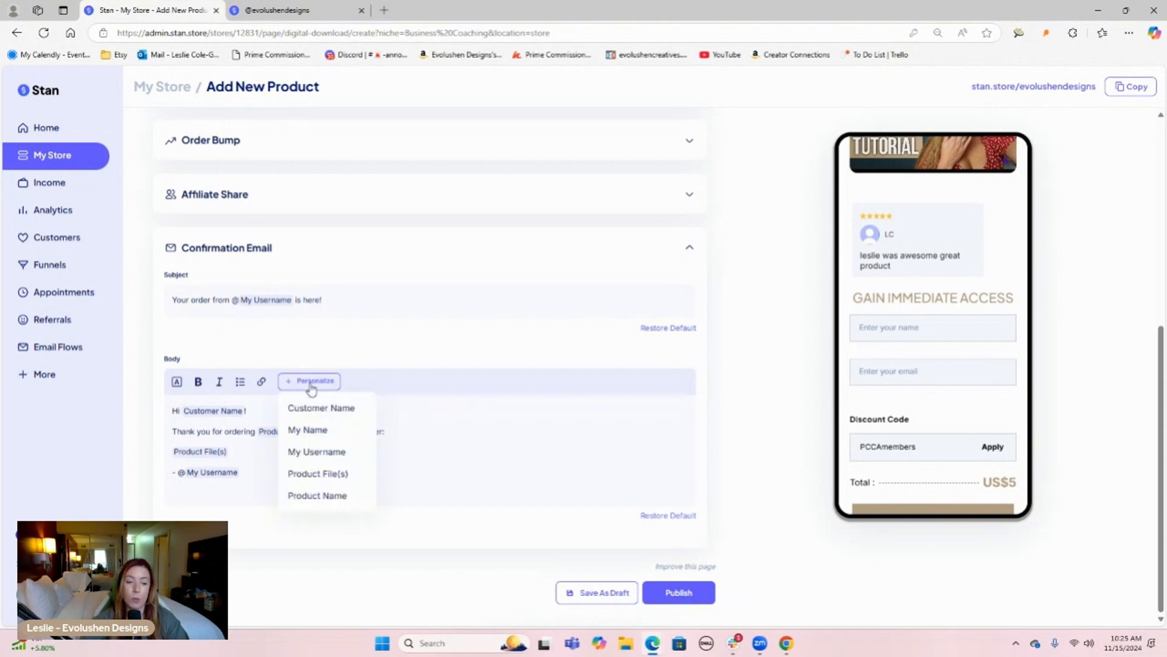
{"action": "left_click", "coordinate": [474, 435]}
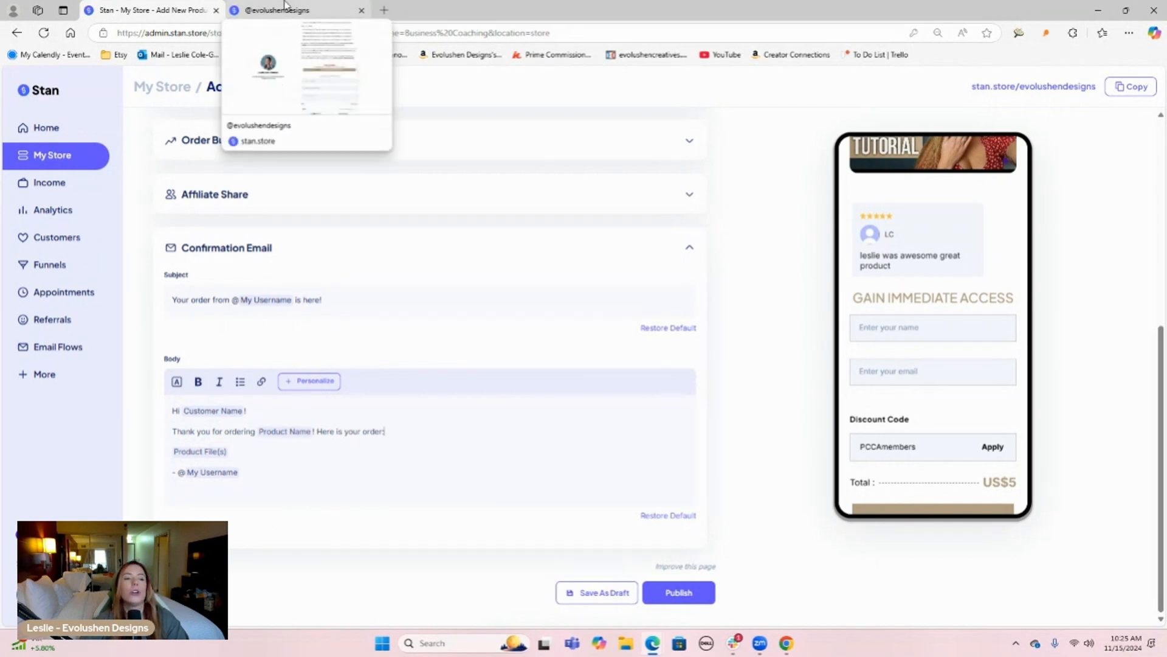
{"action": "left_click", "coordinate": [174, 88]}
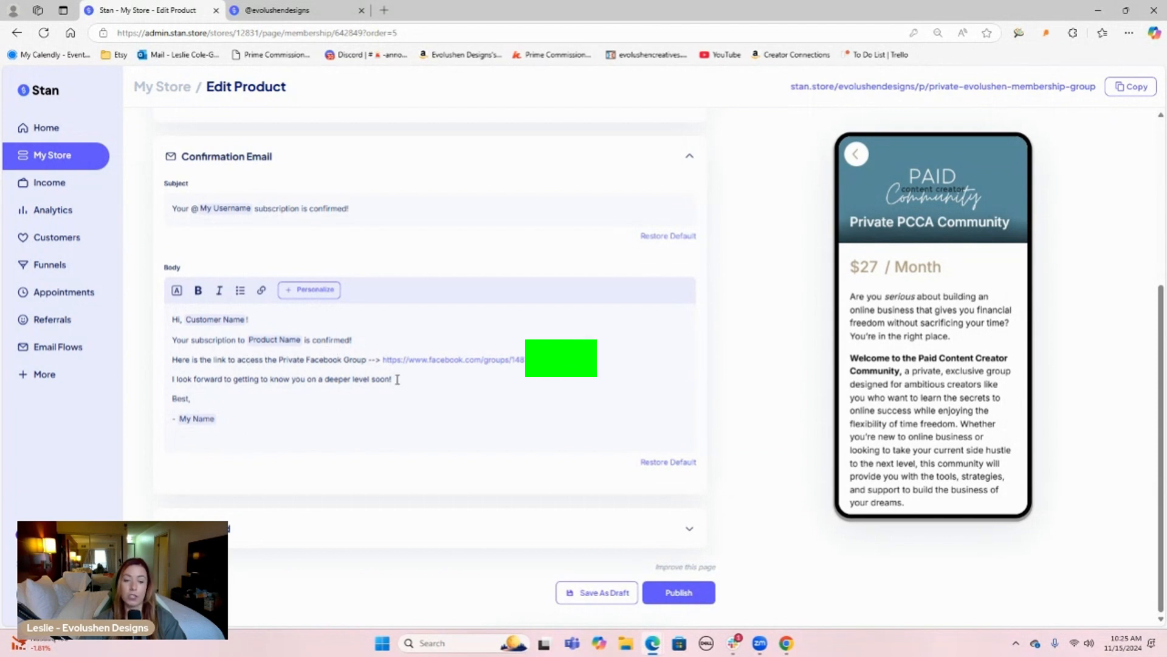
- Return to the store's product list and open the Paid Content Creator Blueprint product
{"action": "left_click", "coordinate": [13, 34]}
{"action": "scroll", "coordinate": [340, 310], "scroll_direction": "down", "scroll_amount": 4}
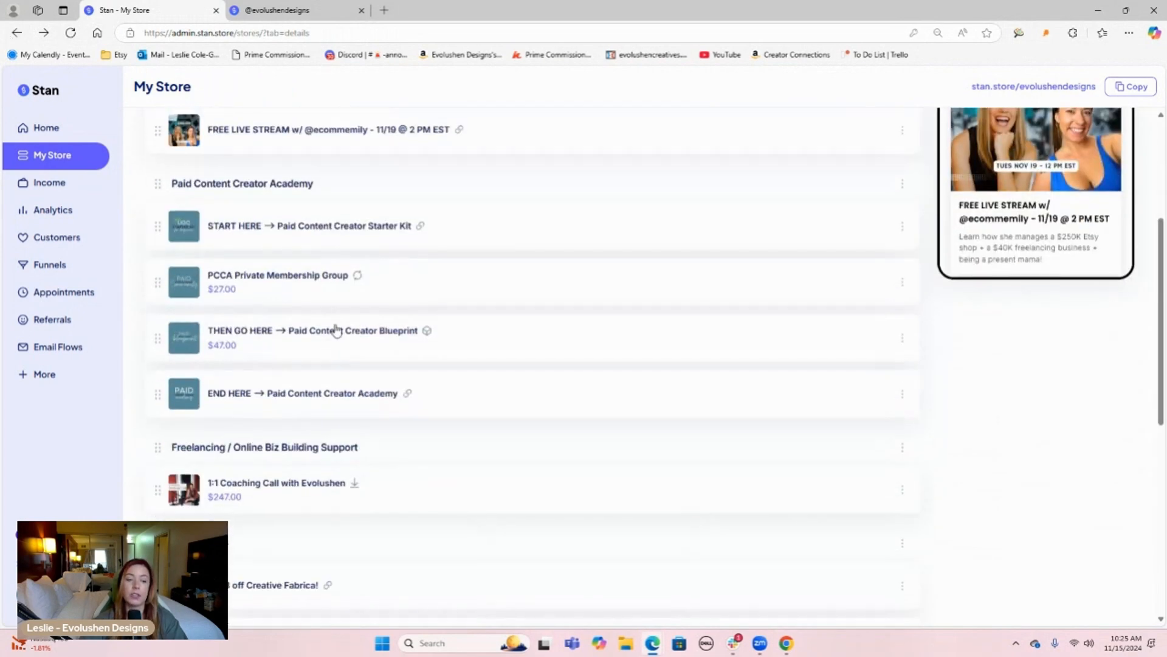
{"action": "left_click", "coordinate": [308, 344]}
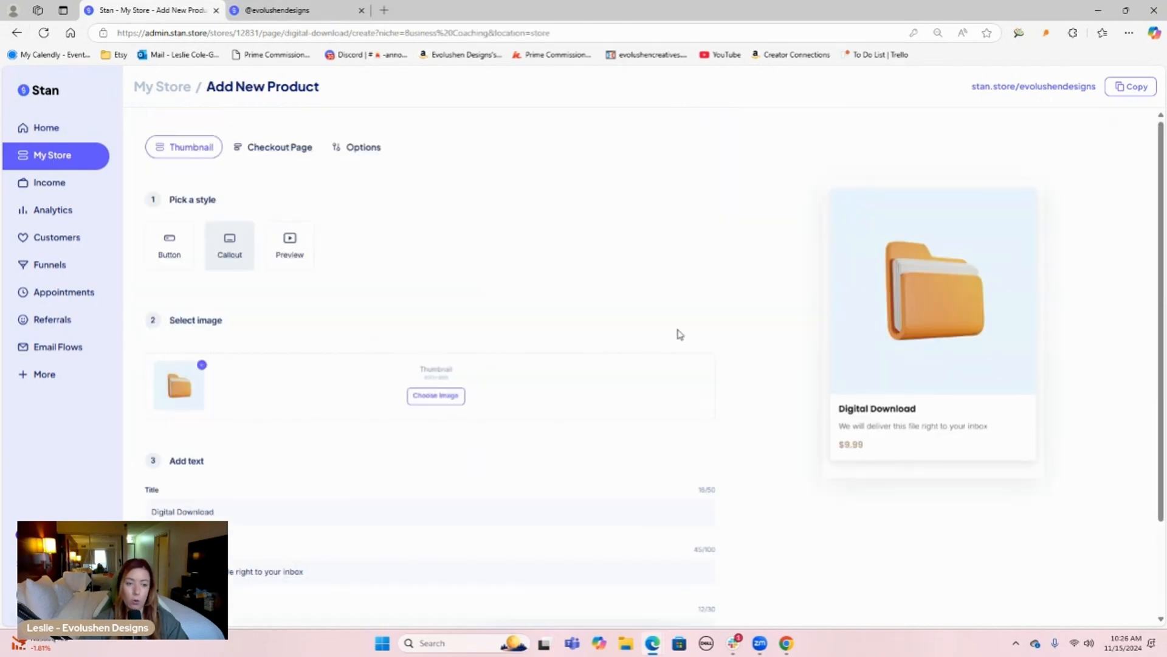
- Review the blank digital product's thumbnail settings and its checkout page, through to the file upload section and the draft and publish choices
{"action": "scroll", "coordinate": [678, 333], "scroll_direction": "down", "scroll_amount": 3}
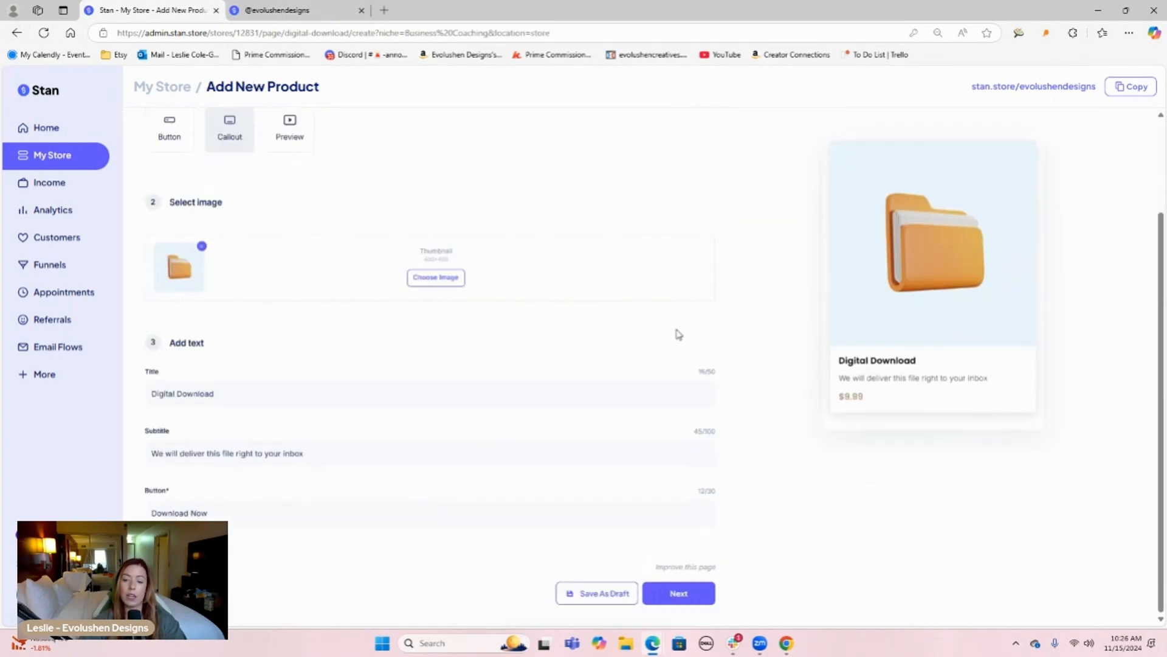
{"action": "left_click", "coordinate": [678, 592]}
{"action": "scroll", "coordinate": [776, 503], "scroll_direction": "down", "scroll_amount": 10}
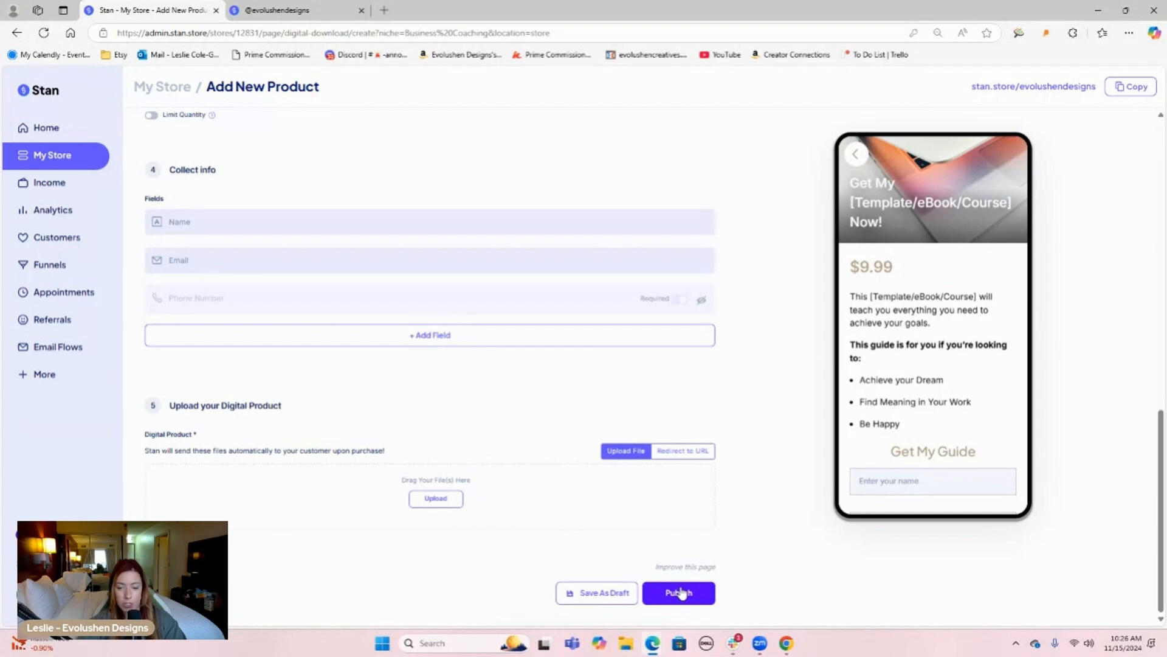
{"action": "left_click", "coordinate": [332, 7]}
{"action": "left_click", "coordinate": [154, 7]}
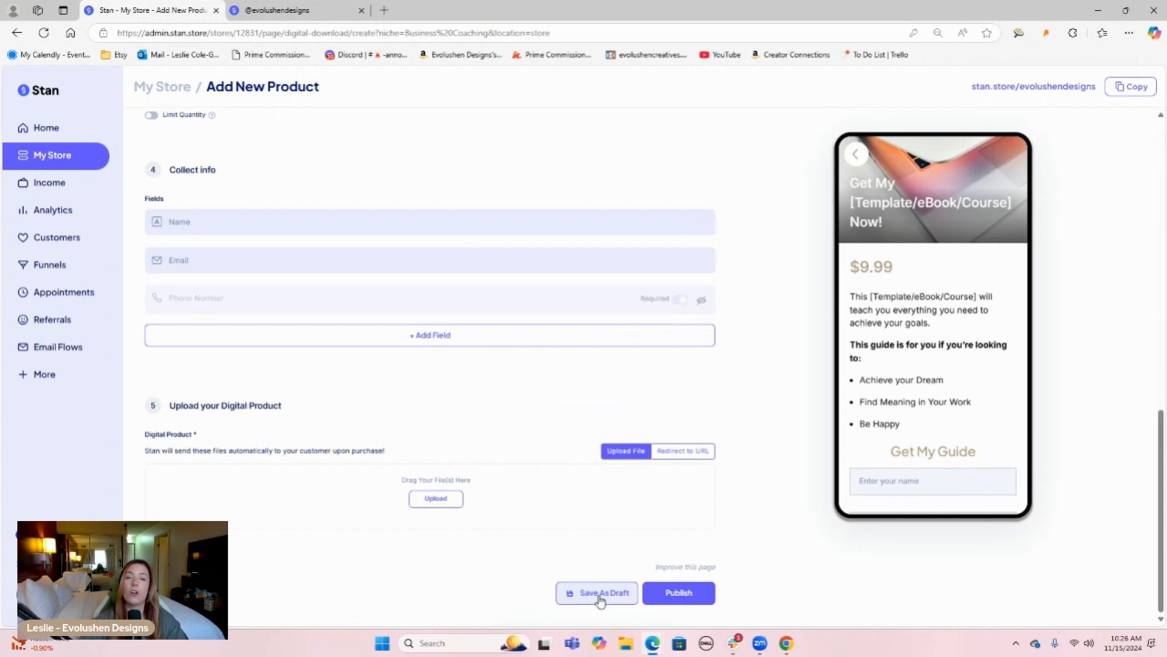
{"action": "scroll", "coordinate": [292, 127], "scroll_direction": "up", "scroll_amount": 1}
- Start adding another product from the store's product list and look over the available product types
{"action": "left_click", "coordinate": [177, 90]}
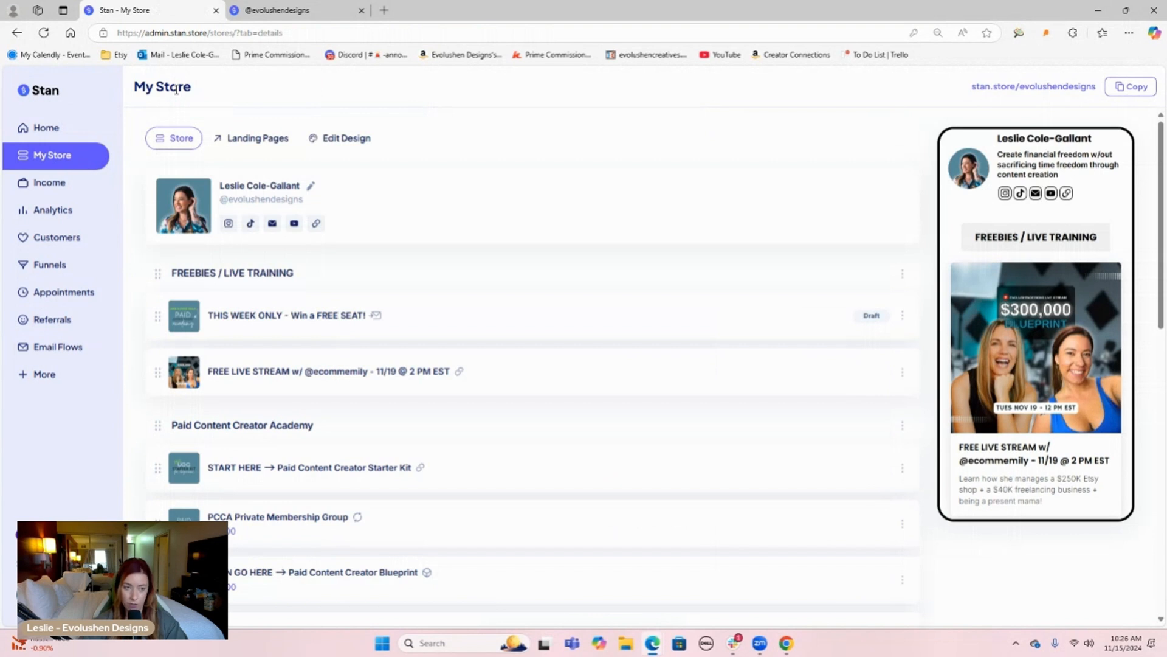
{"action": "scroll", "coordinate": [596, 386], "scroll_direction": "down", "scroll_amount": 10}
{"action": "left_click", "coordinate": [563, 564]}
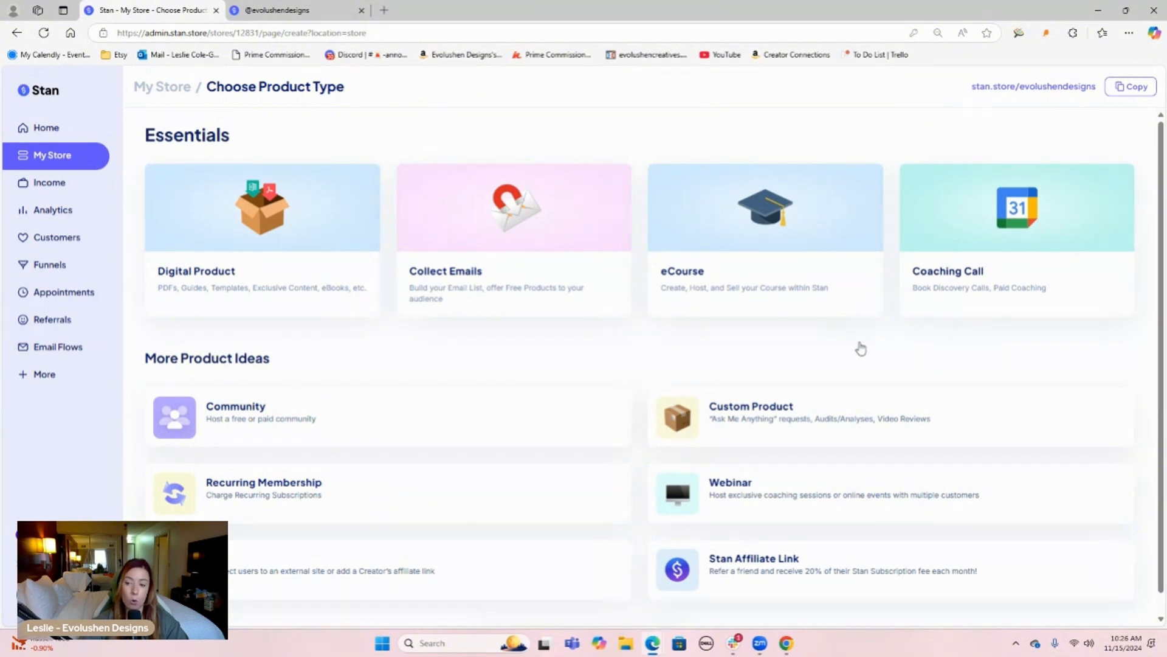
{"action": "scroll", "coordinate": [601, 475], "scroll_direction": "down", "scroll_amount": 1}
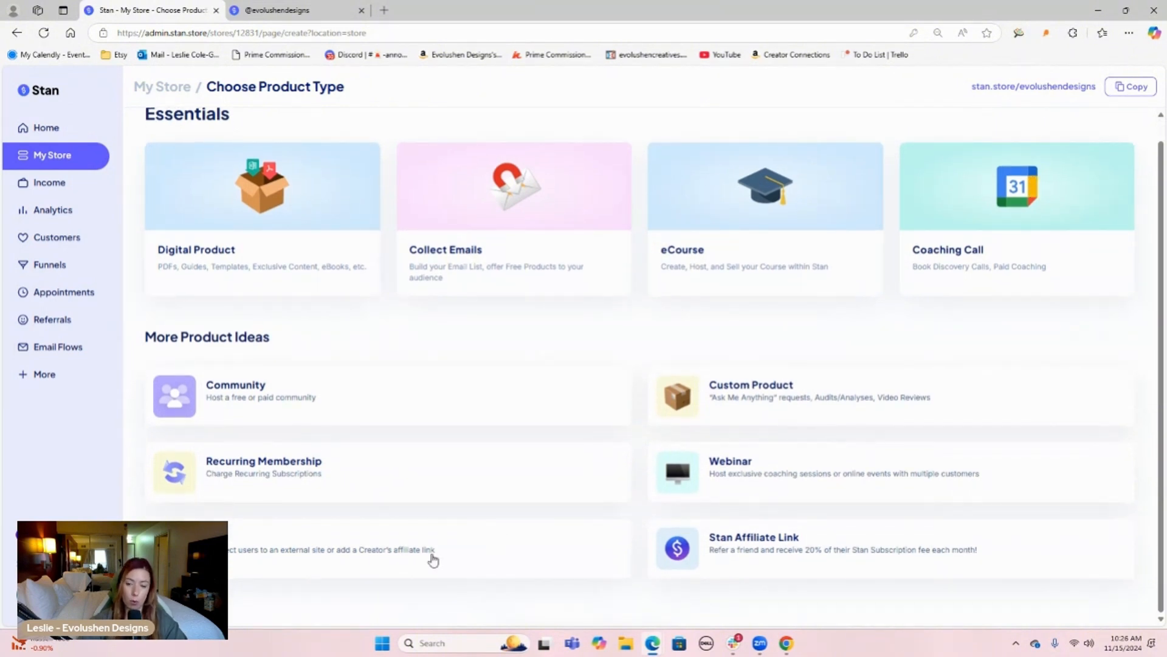
{"action": "scroll", "coordinate": [834, 500], "scroll_direction": "up", "scroll_amount": 1}
- Open a new Collect Emails product and examine its thumbnail, text, collected fields and phone preview
{"action": "left_click", "coordinate": [523, 241]}
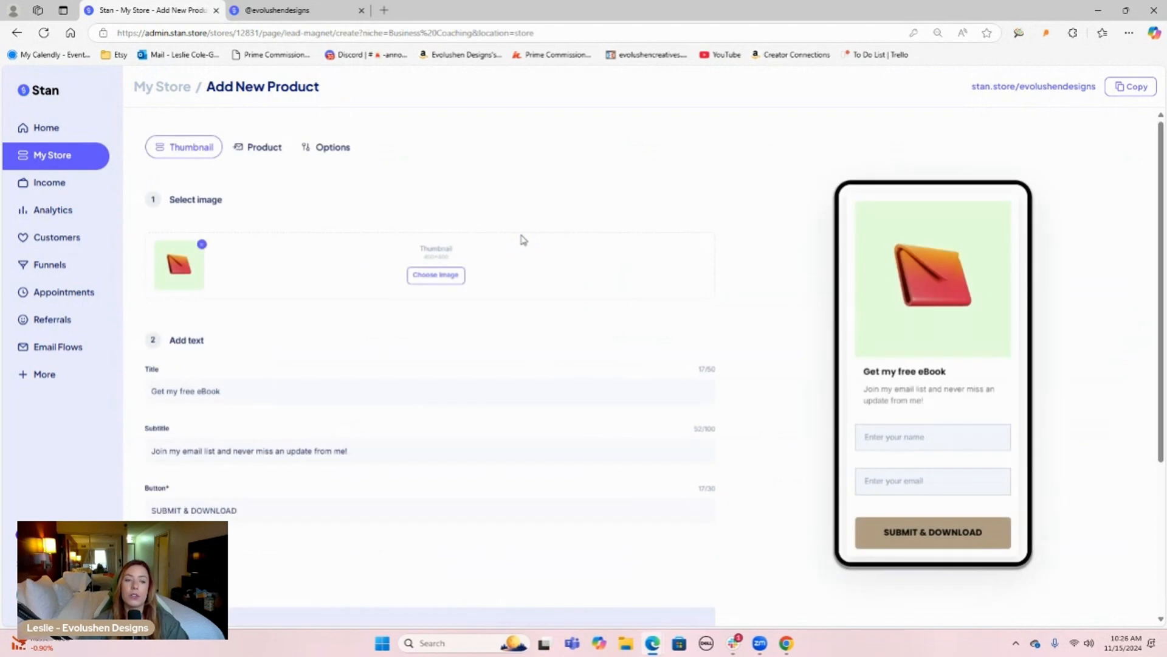
{"action": "scroll", "coordinate": [947, 350], "scroll_direction": "down", "scroll_amount": 1}
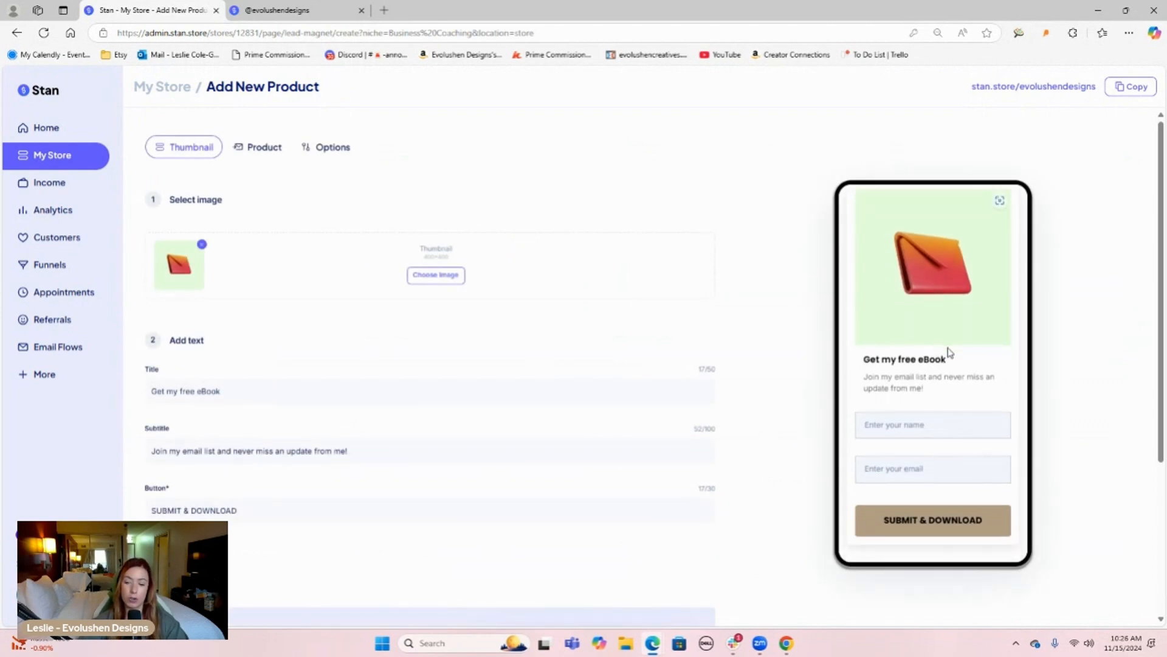
{"action": "scroll", "coordinate": [740, 354], "scroll_direction": "down", "scroll_amount": 4}
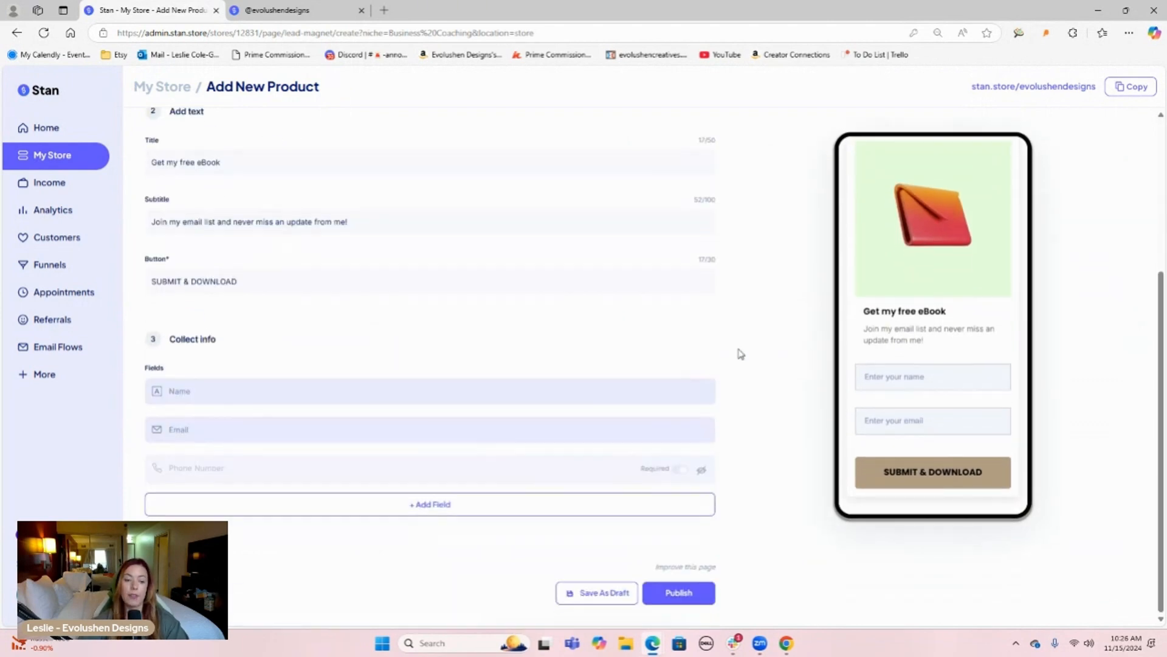
{"action": "scroll", "coordinate": [740, 354], "scroll_direction": "up", "scroll_amount": 4}
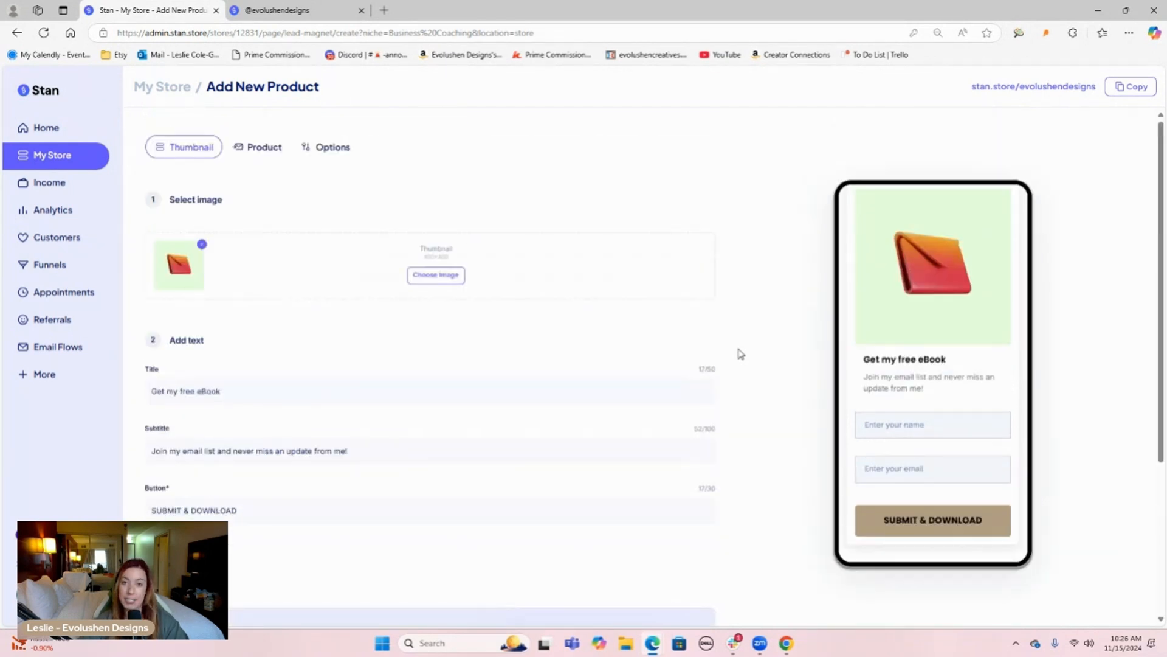
{"action": "scroll", "coordinate": [741, 354], "scroll_direction": "down", "scroll_amount": 2}
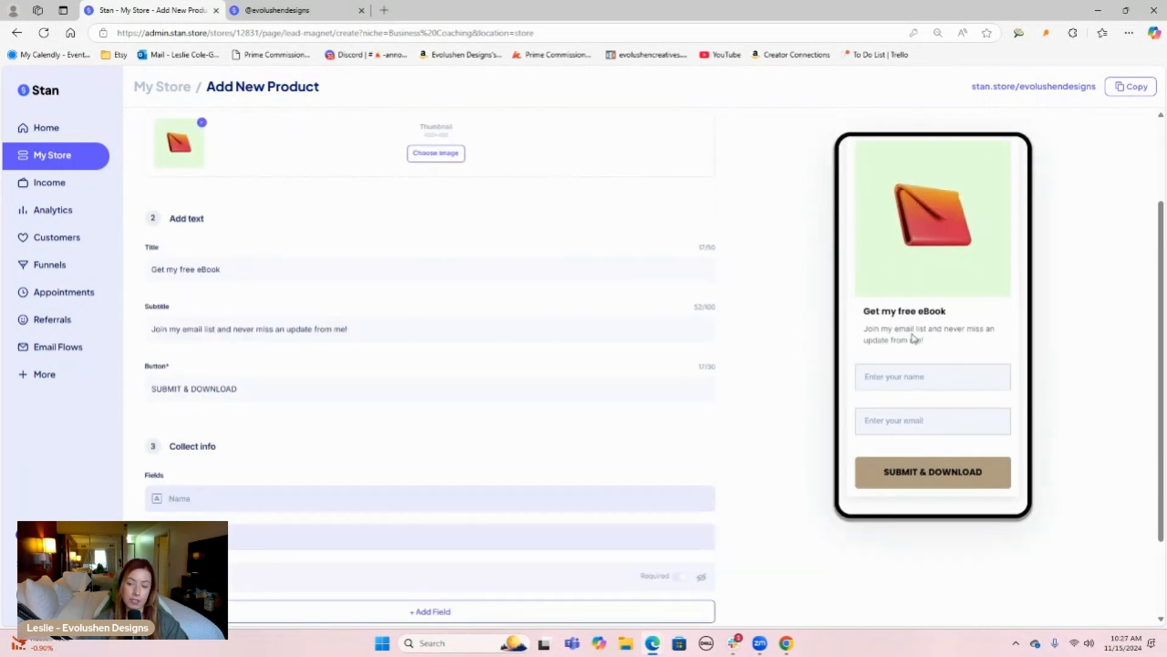
- Open the free UGC Starter Kit from the live store and examine its whole opt-in landing page
{"action": "scroll", "coordinate": [912, 359], "scroll_direction": "down", "scroll_amount": 2}
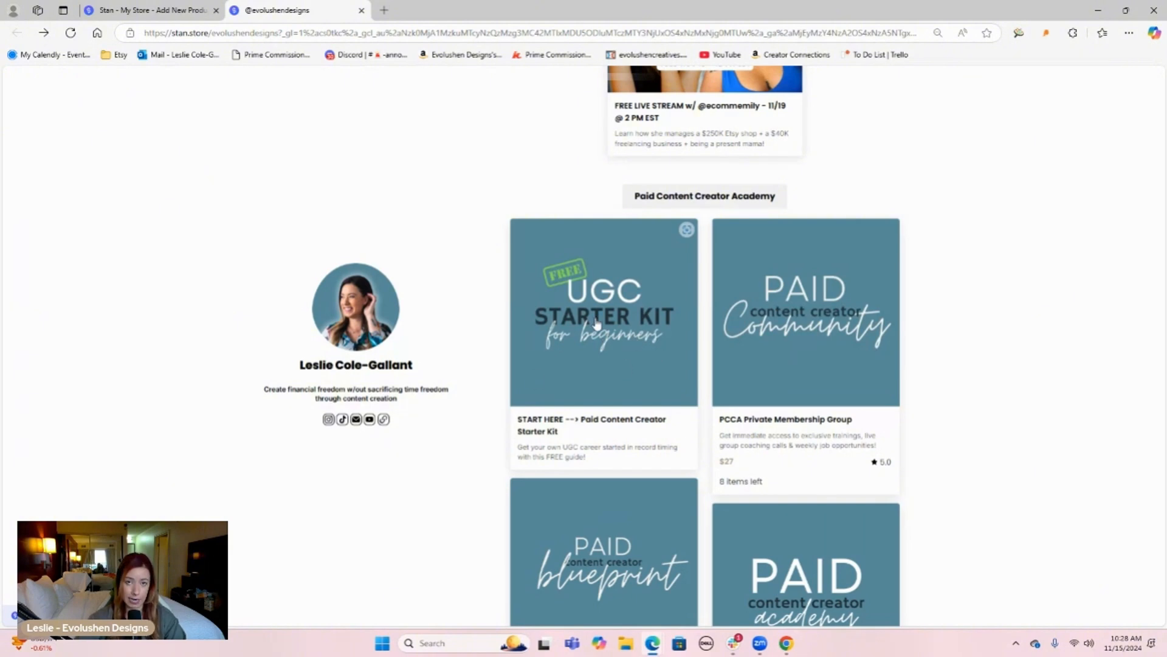
{"action": "left_click", "coordinate": [596, 324]}
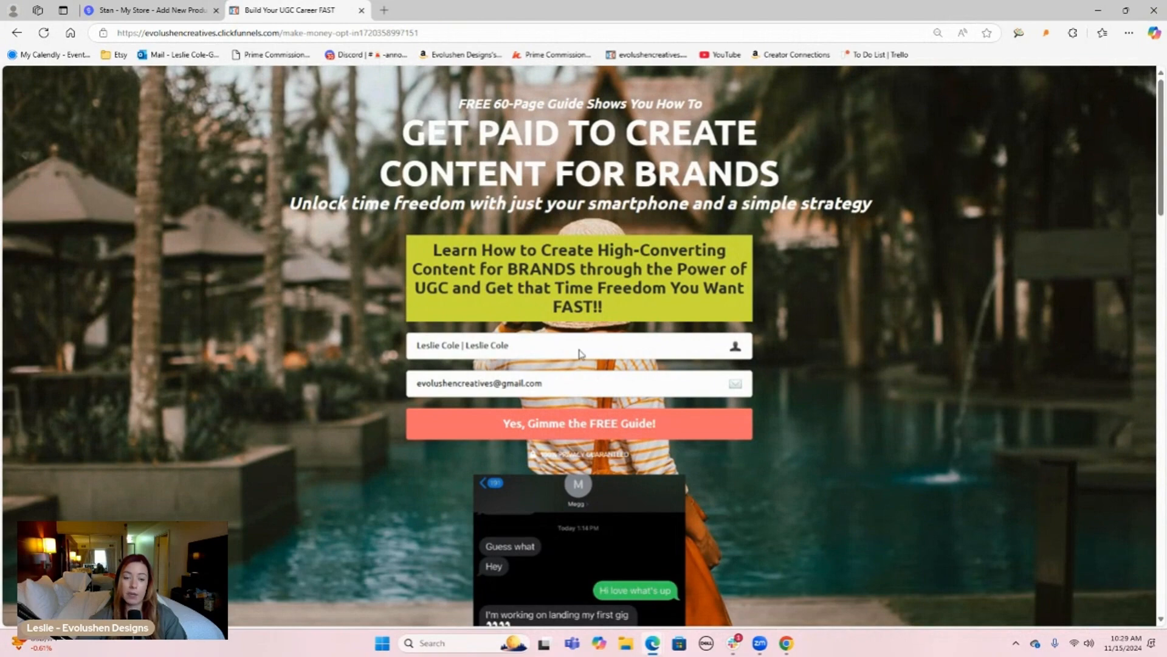
{"action": "scroll", "coordinate": [791, 317], "scroll_direction": "down", "scroll_amount": 5}
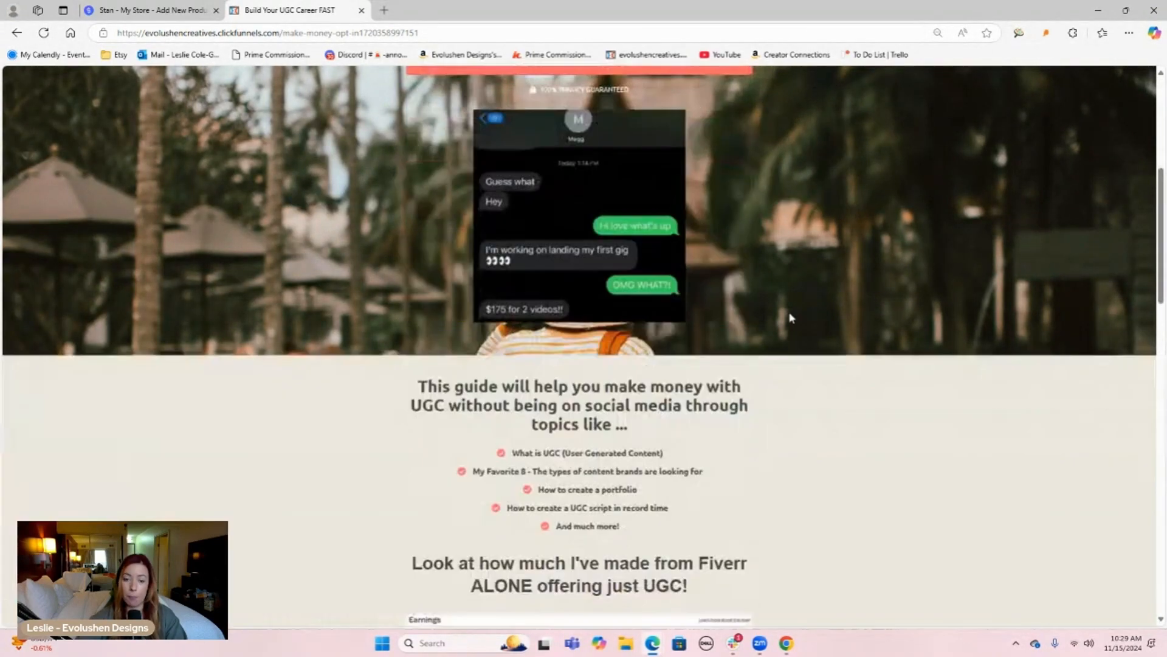
{"action": "scroll", "coordinate": [790, 317], "scroll_direction": "down", "scroll_amount": 20}
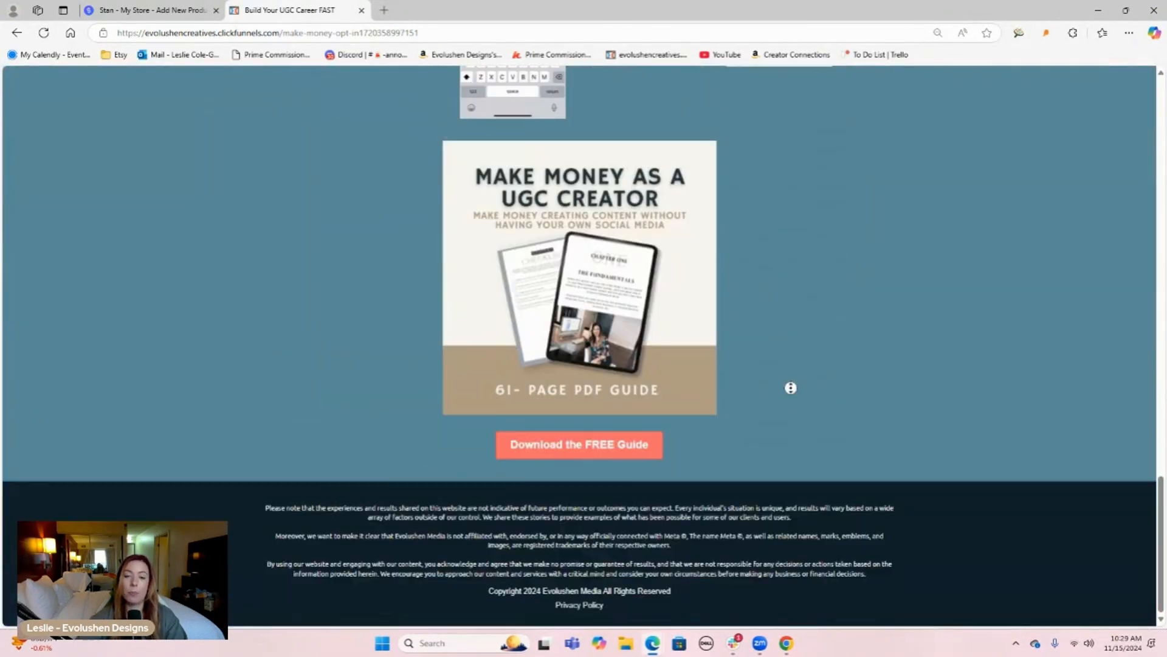
{"action": "scroll", "coordinate": [790, 388], "scroll_direction": "up", "scroll_amount": 20}
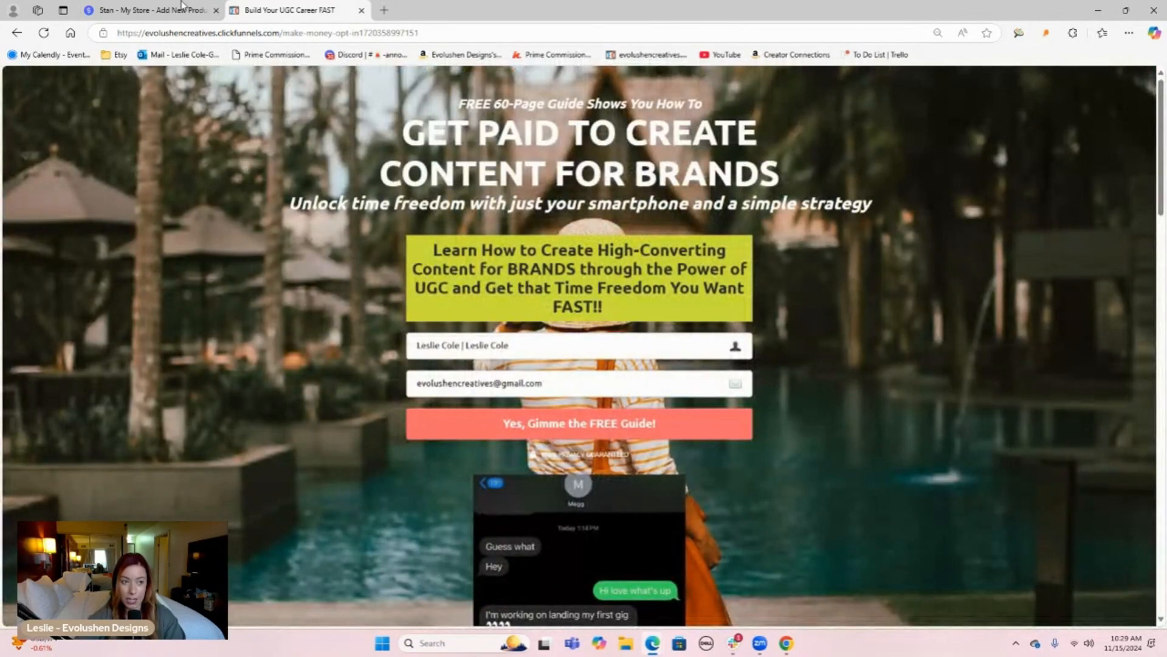
- Go back to the store's product list and start a new eCourse product
{"action": "left_click", "coordinate": [144, 5]}
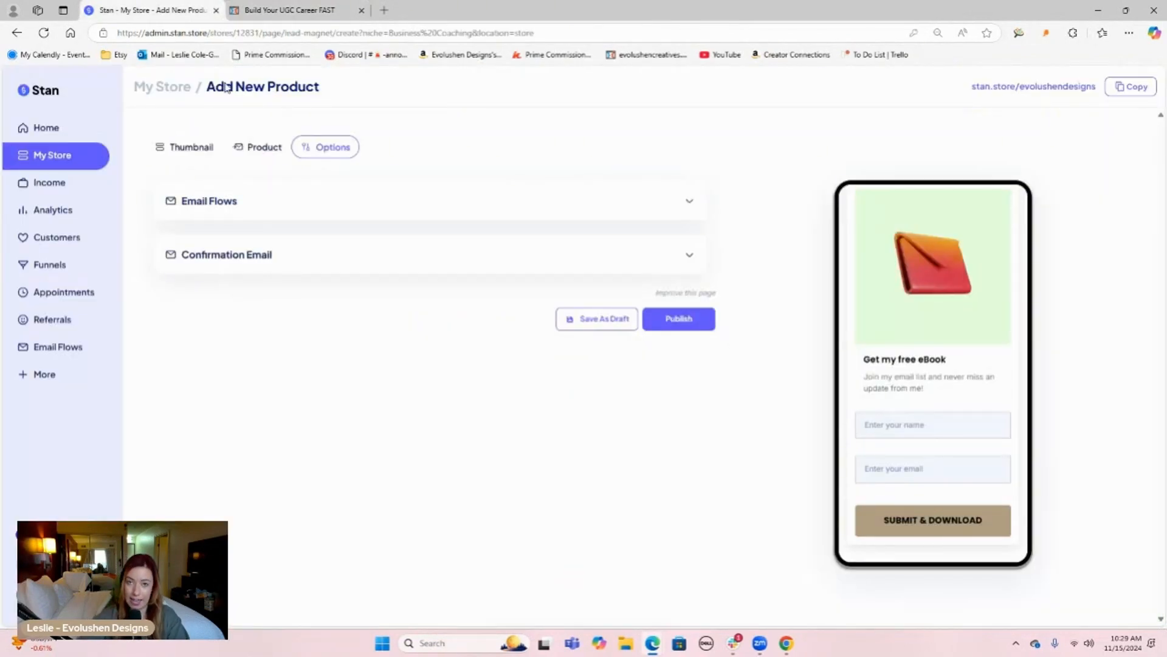
{"action": "left_click", "coordinate": [172, 98]}
{"action": "scroll", "coordinate": [509, 391], "scroll_direction": "down", "scroll_amount": 10}
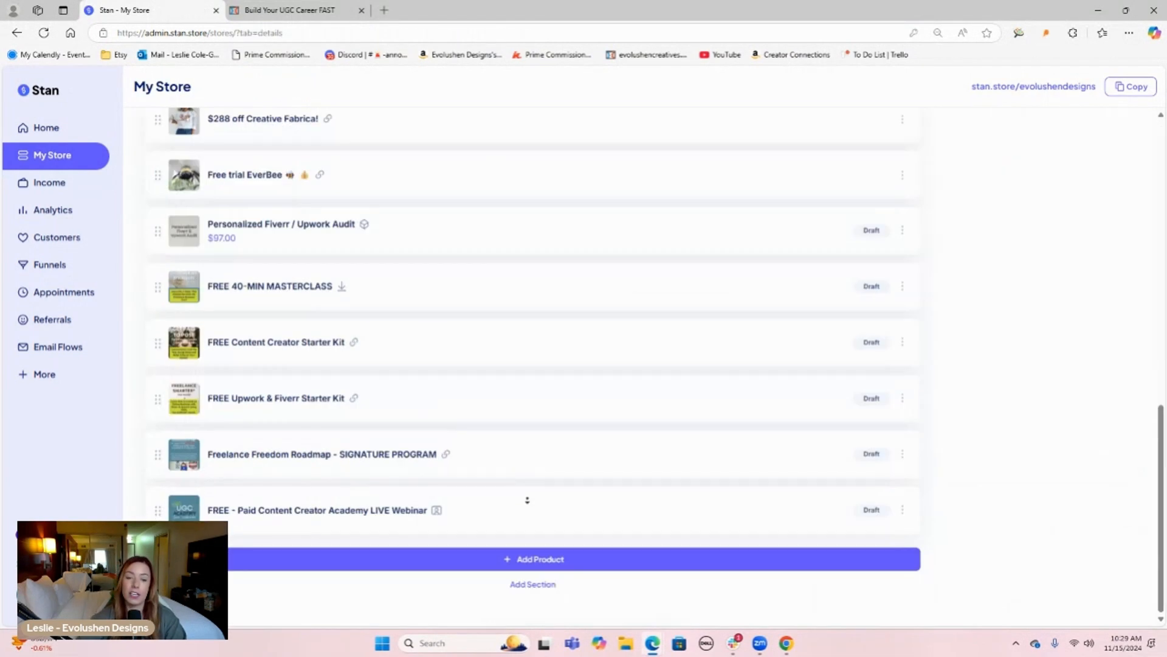
{"action": "left_click", "coordinate": [529, 567]}
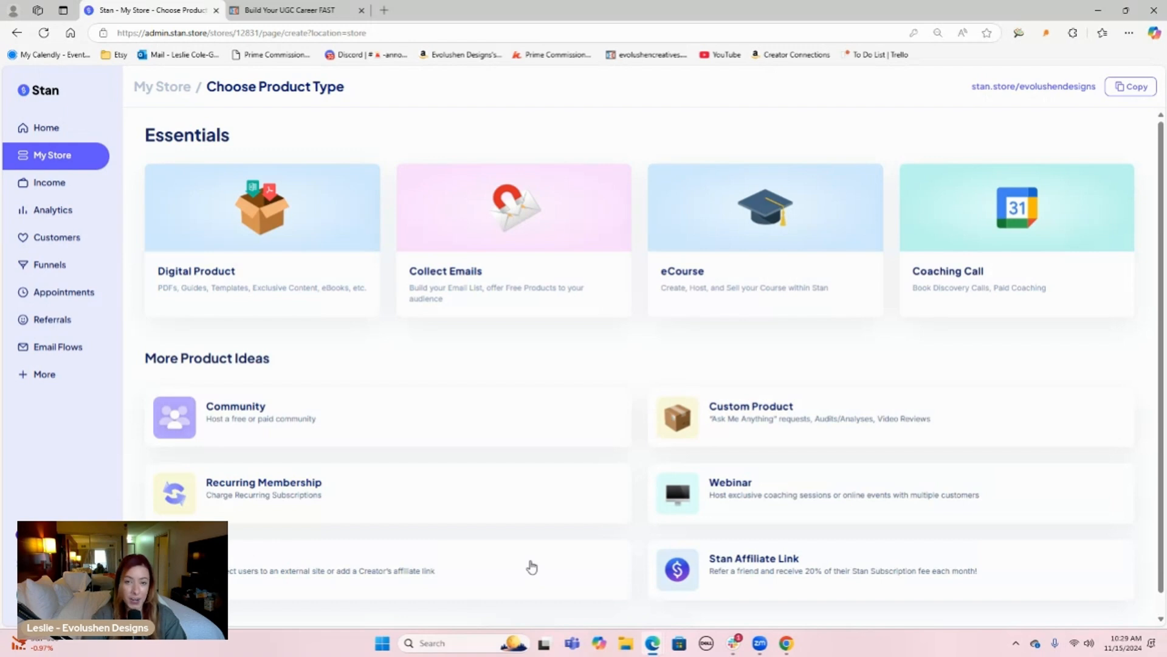
{"action": "left_click", "coordinate": [753, 234]}
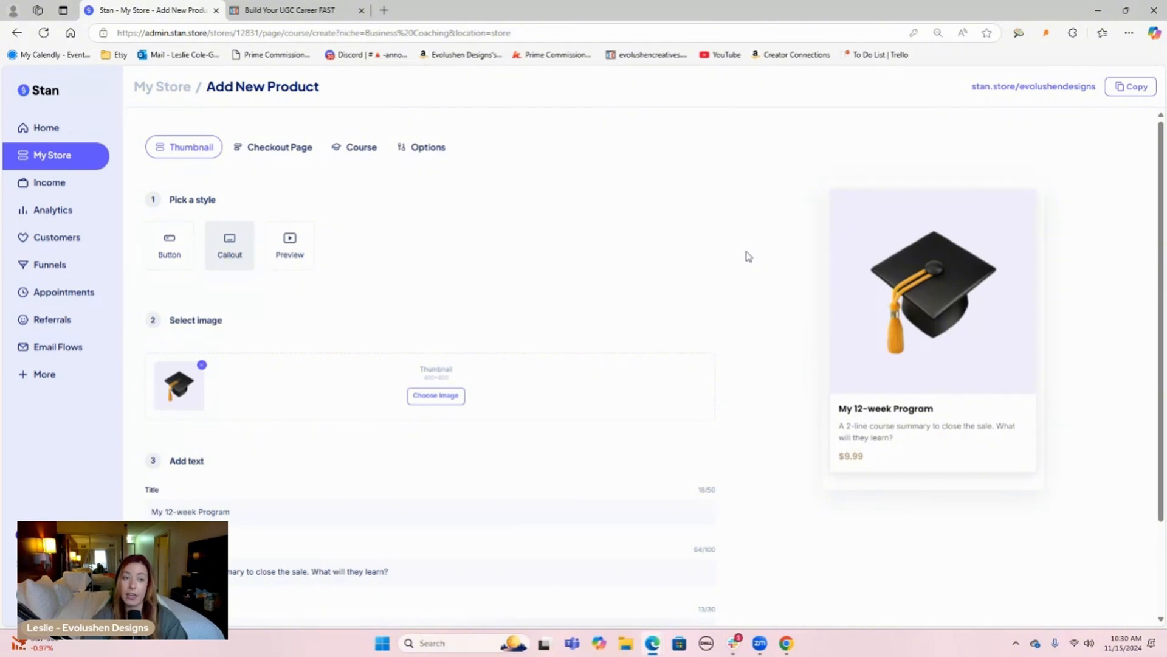
- Open the Paid Content Creator Academy from the live store and examine its external sales page
{"action": "left_click", "coordinate": [289, 10]}
{"action": "left_click", "coordinate": [14, 34]}
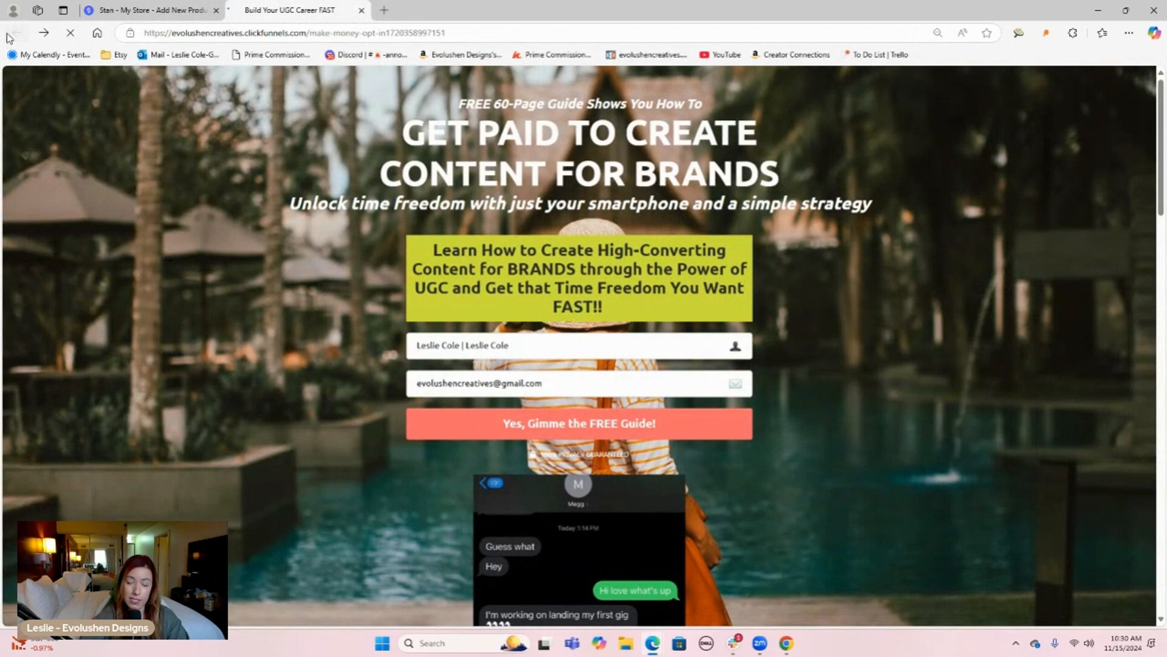
{"action": "scroll", "coordinate": [669, 304], "scroll_direction": "down", "scroll_amount": 10}
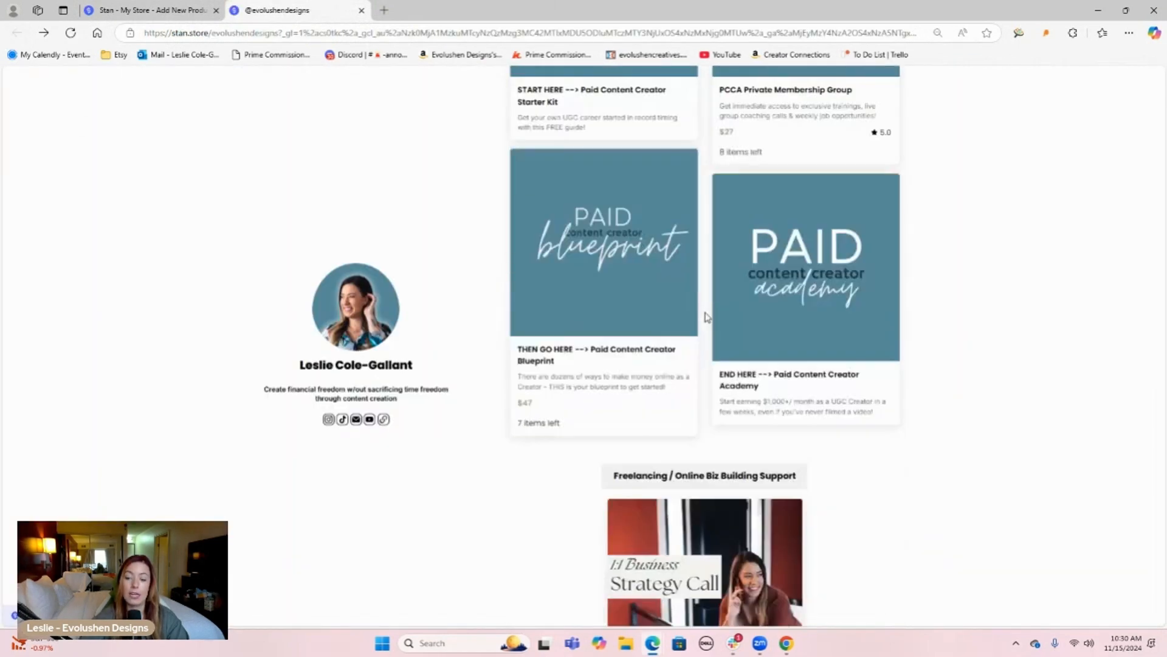
{"action": "left_click", "coordinate": [806, 184]}
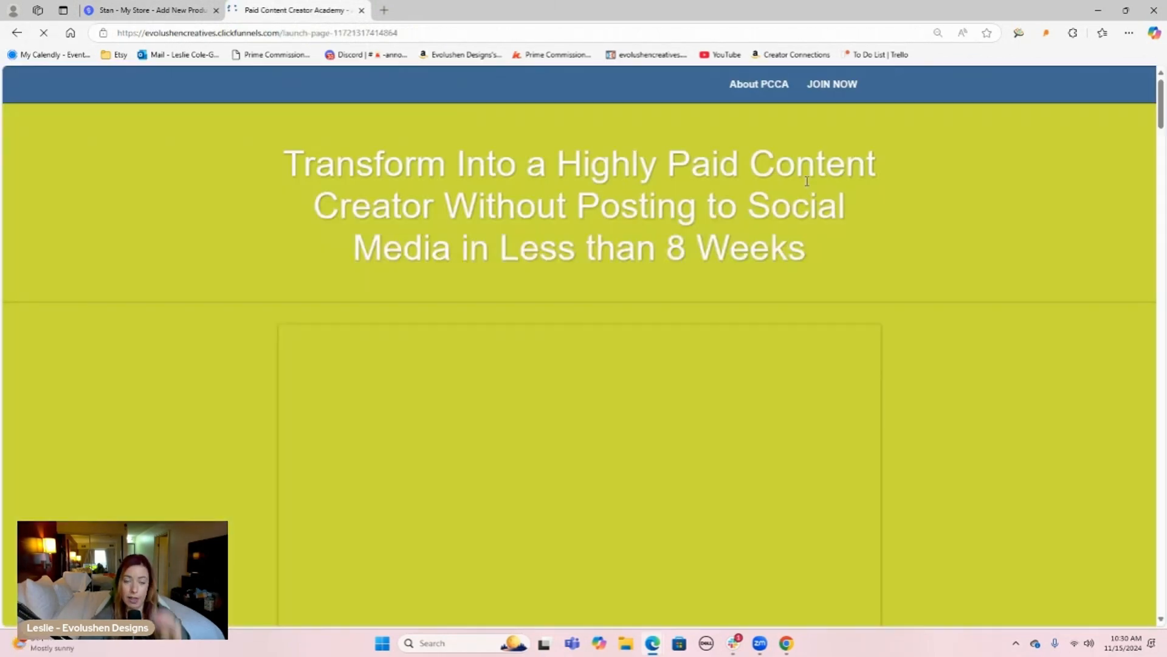
{"action": "scroll", "coordinate": [910, 251], "scroll_direction": "down", "scroll_amount": 8}
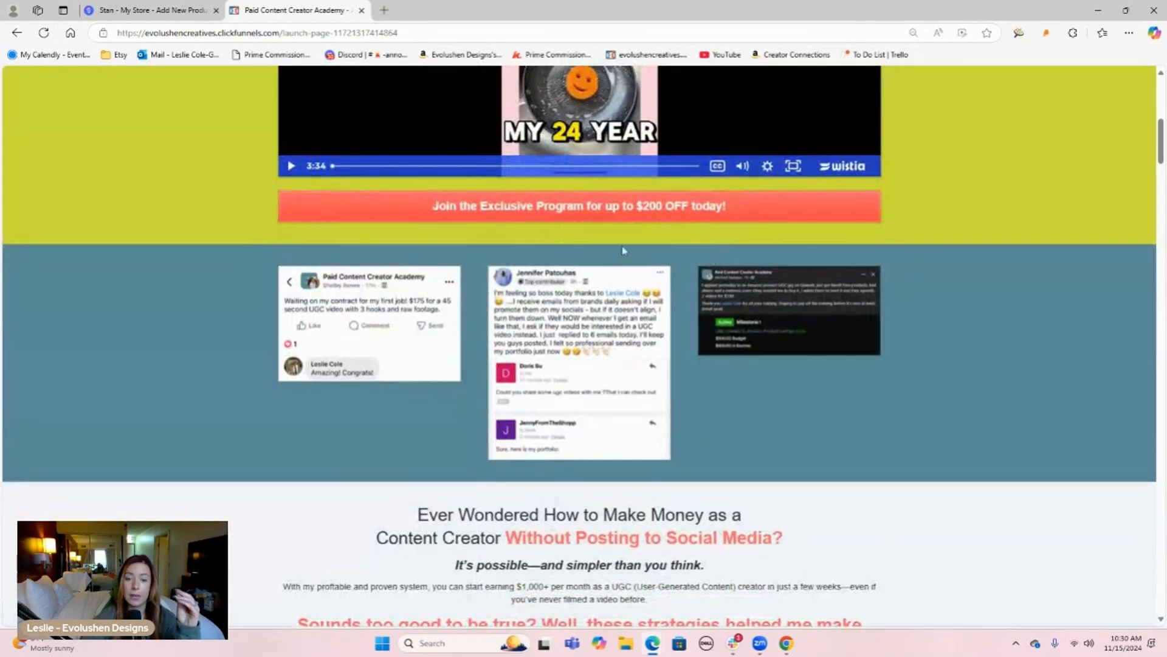
- Open the order page from the Paid Content Creator Academy sales page, examine it down to the frequently asked questions, and close it
{"action": "left_click", "coordinate": [599, 208]}
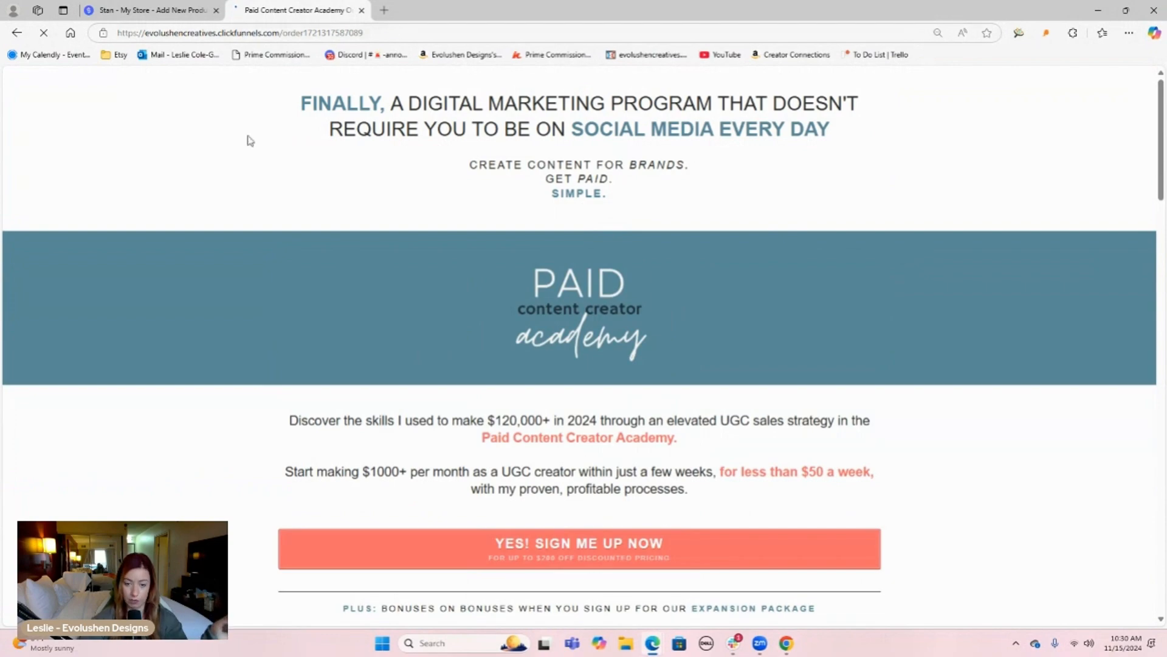
{"action": "scroll", "coordinate": [250, 220], "scroll_direction": "down", "scroll_amount": 10}
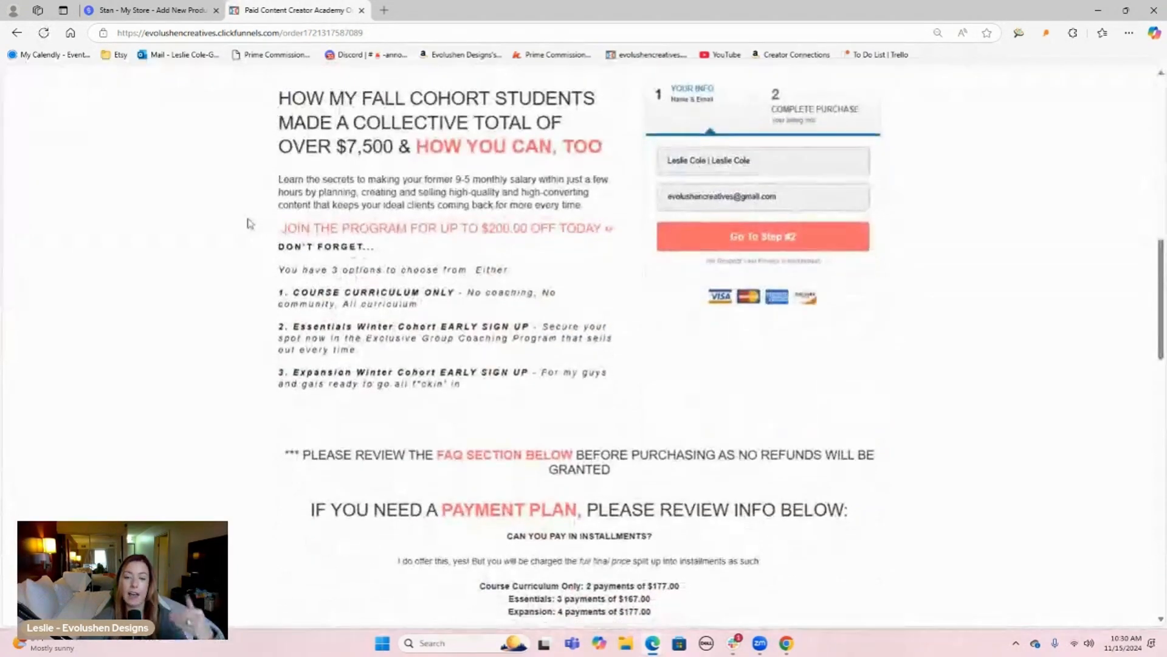
{"action": "scroll", "coordinate": [248, 224], "scroll_direction": "down", "scroll_amount": 15}
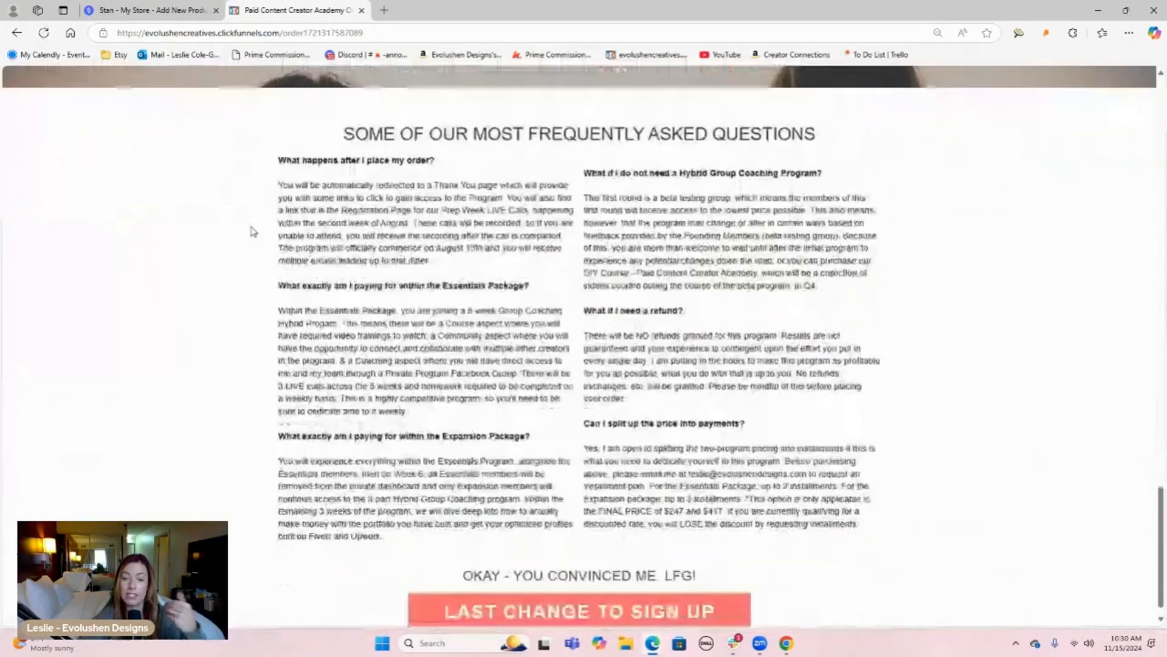
{"action": "left_click", "coordinate": [361, 11]}
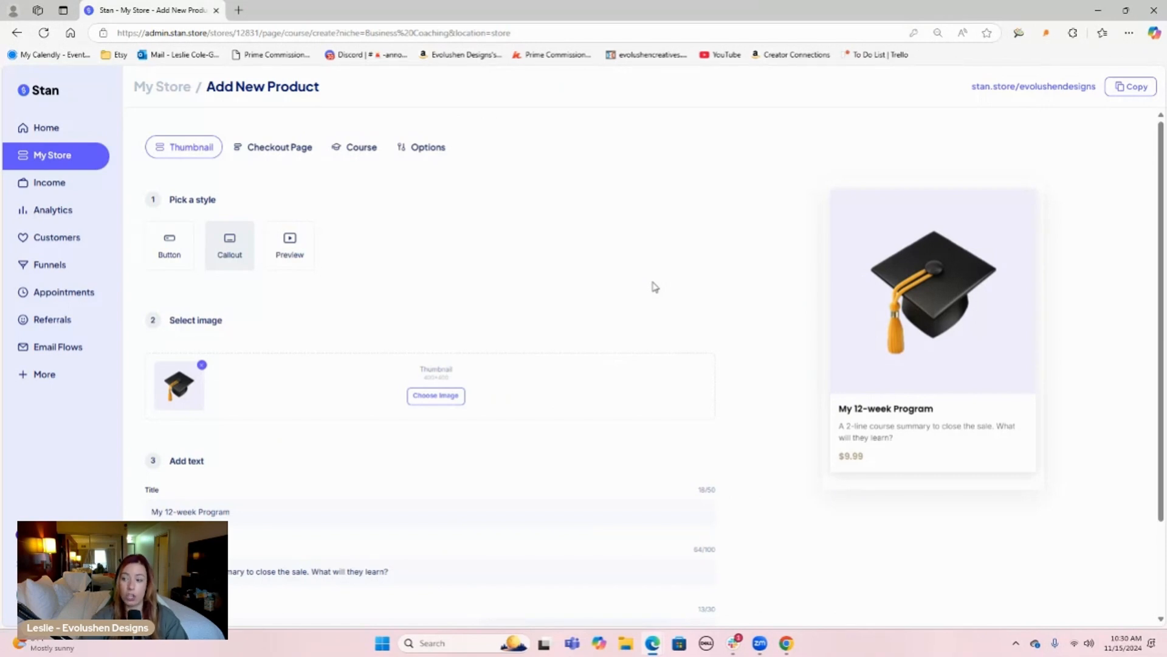
- Examine the new eCourse product's thumbnail settings, checkout page with its phone preview, and course section
{"action": "scroll", "coordinate": [669, 304], "scroll_direction": "down", "scroll_amount": 2}
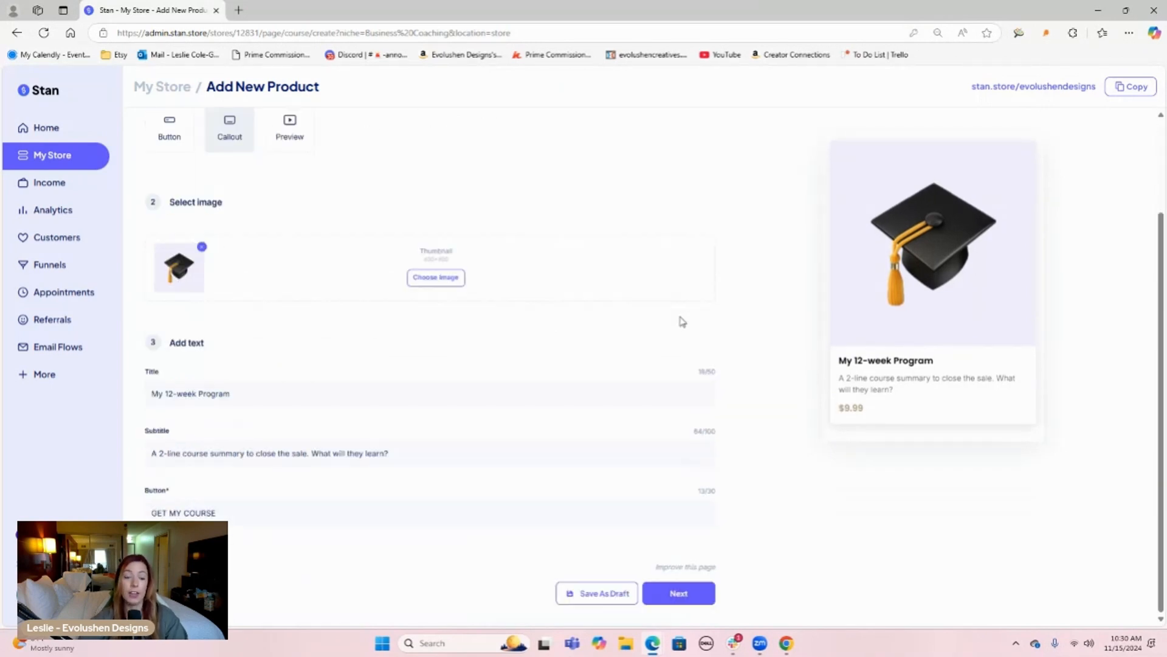
{"action": "scroll", "coordinate": [706, 334], "scroll_direction": "up", "scroll_amount": 2}
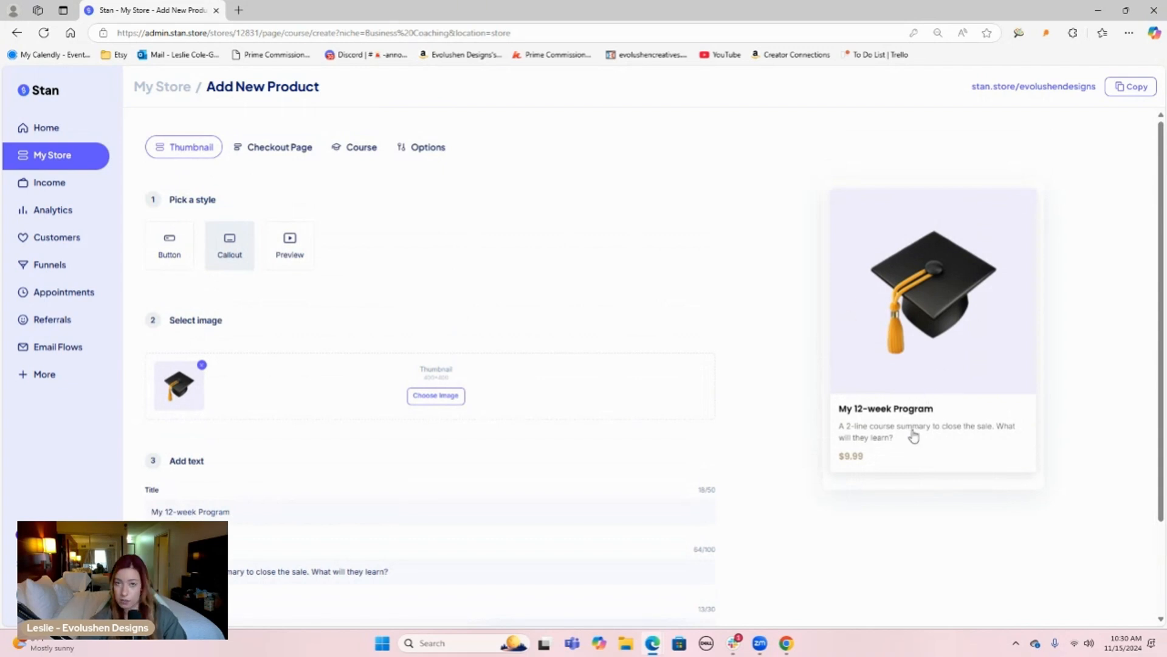
{"action": "left_click", "coordinate": [915, 236]}
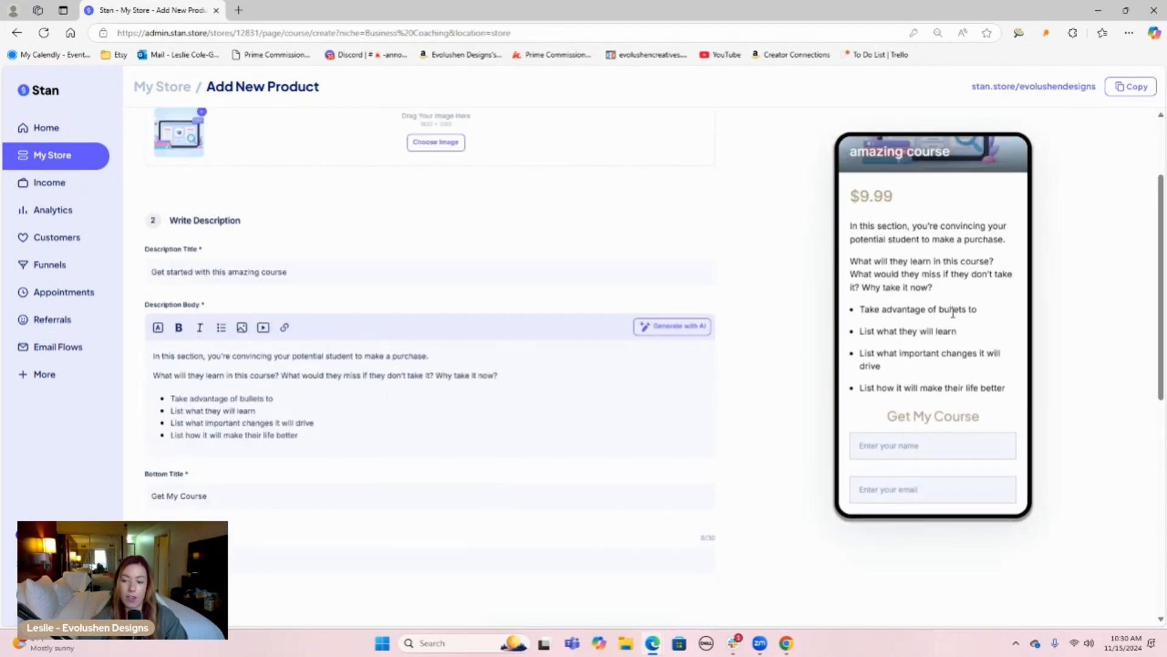
{"action": "scroll", "coordinate": [953, 313], "scroll_direction": "up", "scroll_amount": 1}
{"action": "scroll", "coordinate": [809, 284], "scroll_direction": "up", "scroll_amount": 2}
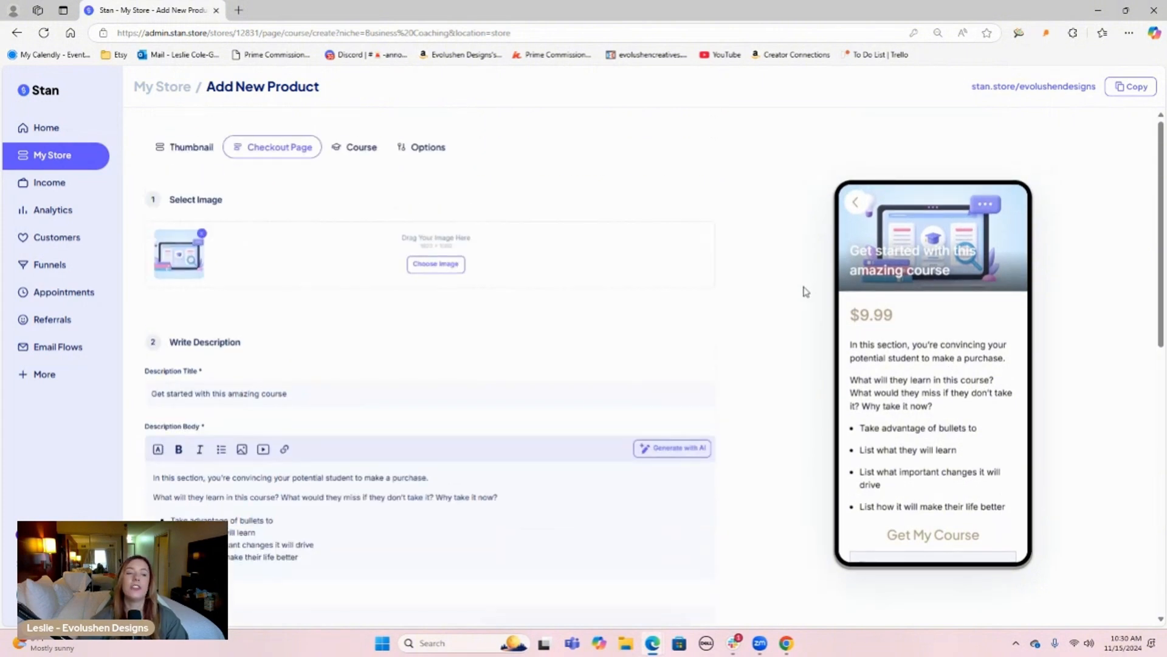
{"action": "left_click", "coordinate": [365, 149]}
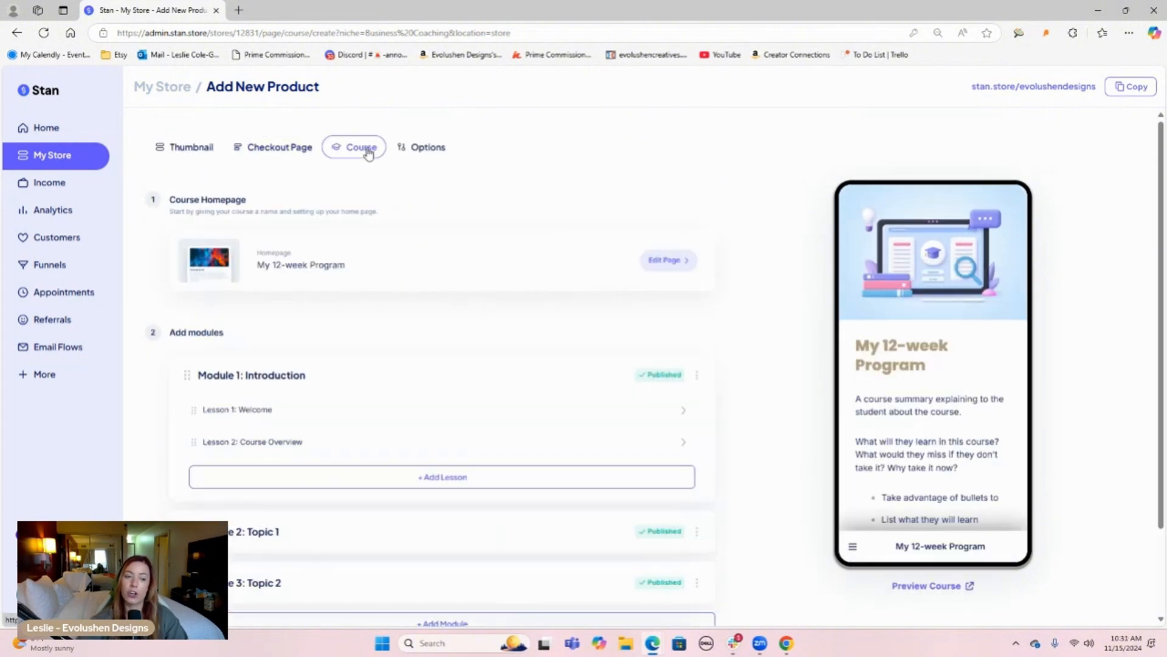
{"action": "left_click", "coordinate": [298, 148]}
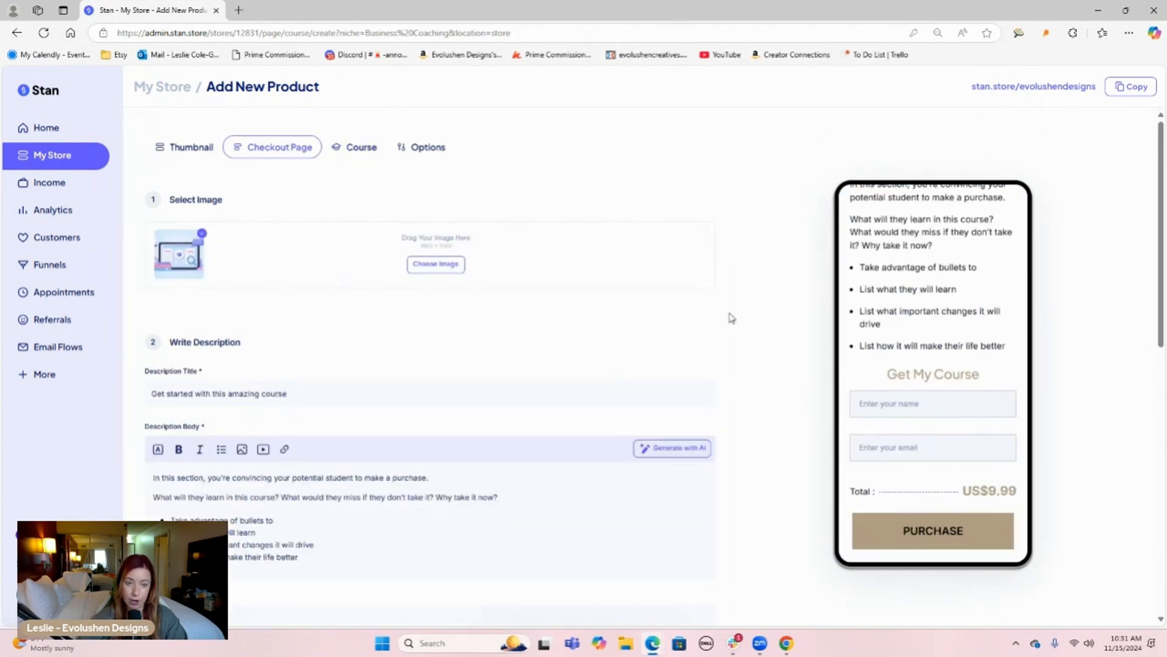
{"action": "left_click", "coordinate": [374, 156]}
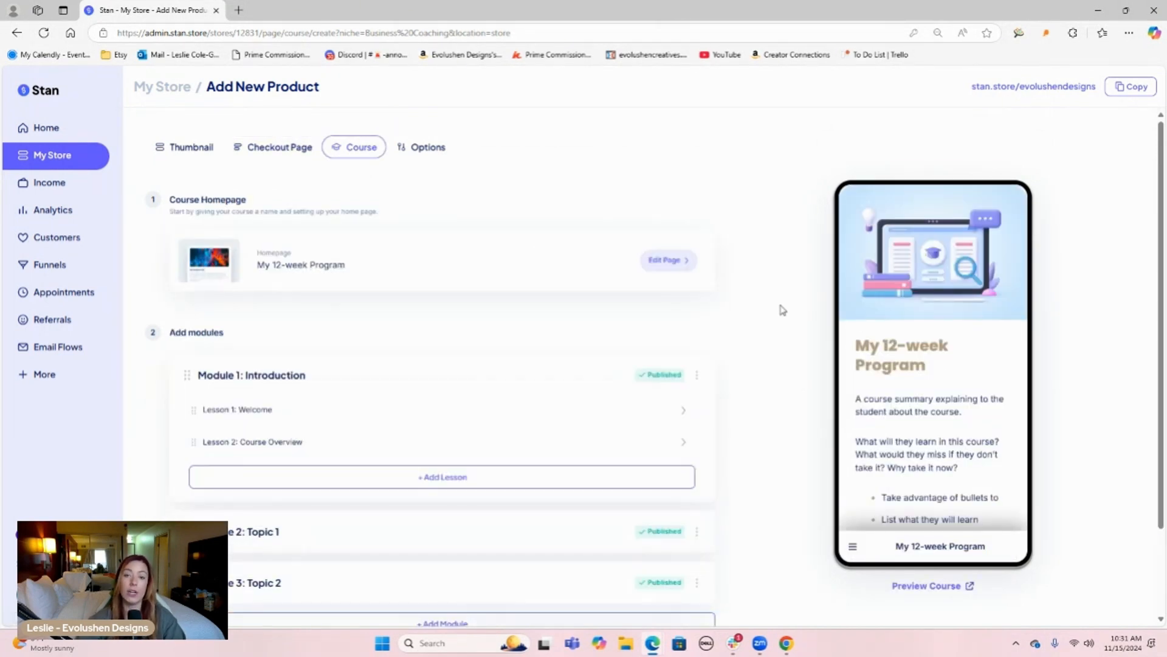
- Open the course homepage for editing, examine its title, description and branding settings, and return to the course outline
{"action": "scroll", "coordinate": [942, 317], "scroll_direction": "down", "scroll_amount": 2}
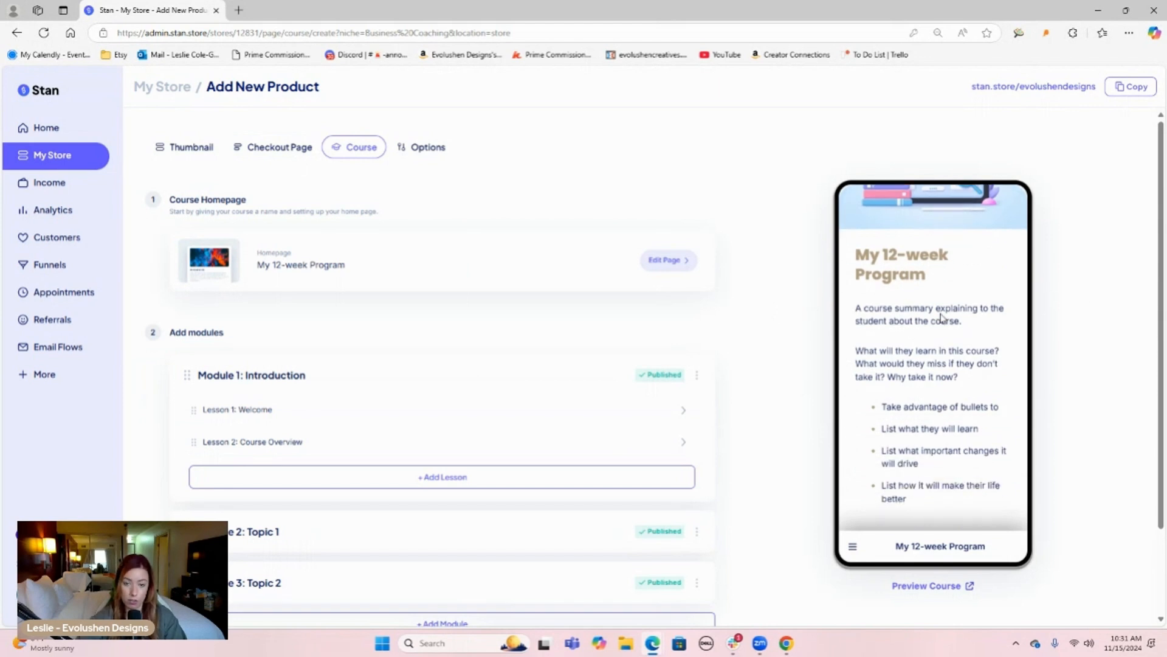
{"action": "left_click", "coordinate": [689, 260]}
{"action": "scroll", "coordinate": [285, 413], "scroll_direction": "down", "scroll_amount": 3}
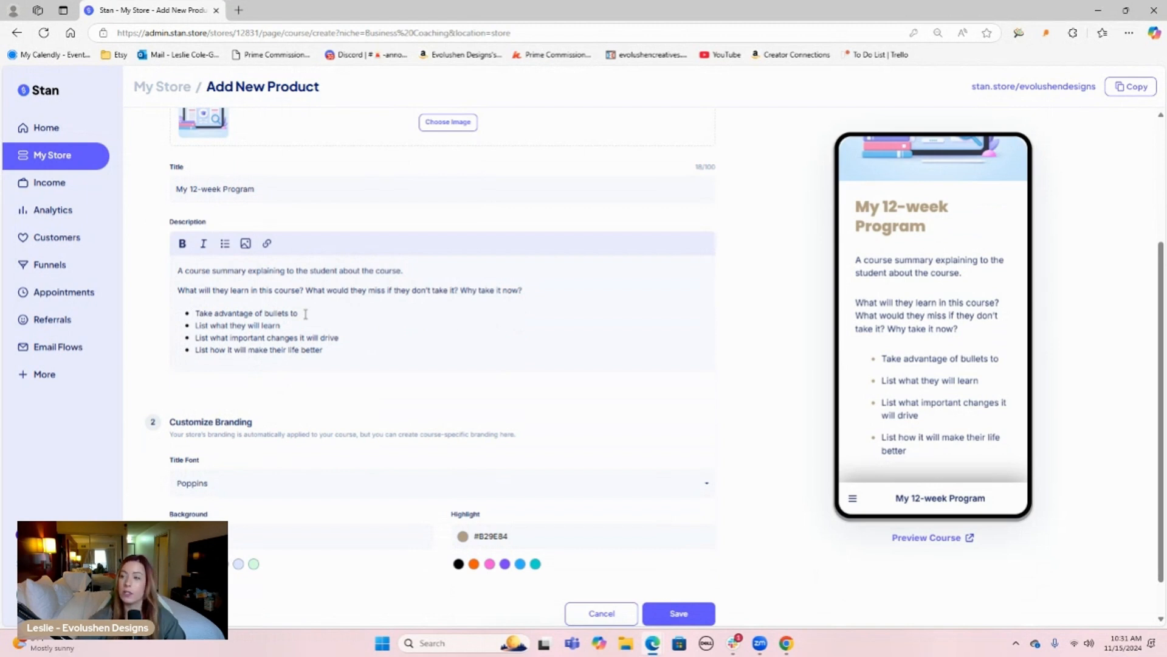
{"action": "scroll", "coordinate": [663, 273], "scroll_direction": "down", "scroll_amount": 1}
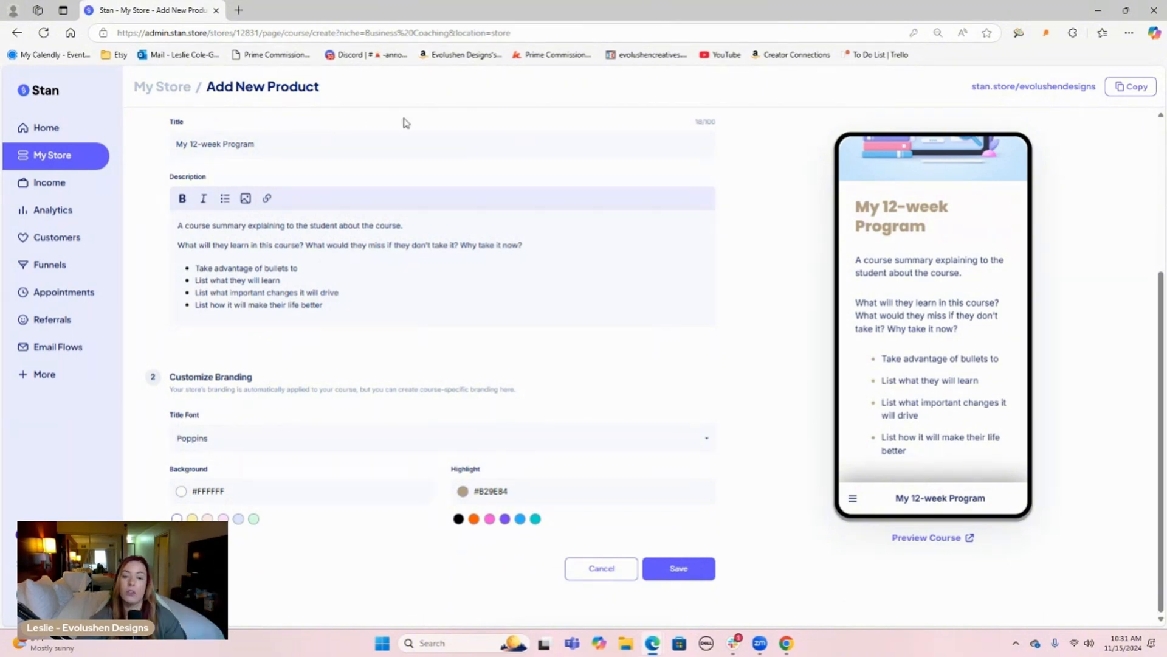
{"action": "scroll", "coordinate": [735, 301], "scroll_direction": "up", "scroll_amount": 5}
{"action": "left_click", "coordinate": [151, 187]}
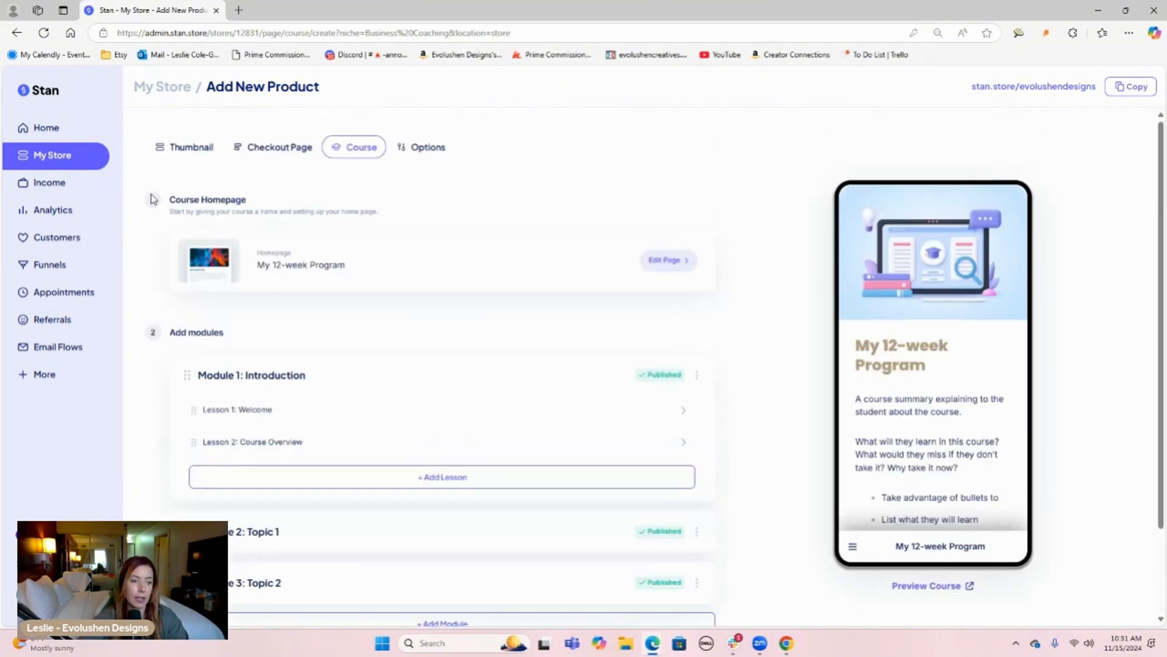
- Remove the sample modules from the course outline and add a new module titled "Lesson 1"
{"action": "scroll", "coordinate": [680, 317], "scroll_direction": "down", "scroll_amount": 2}
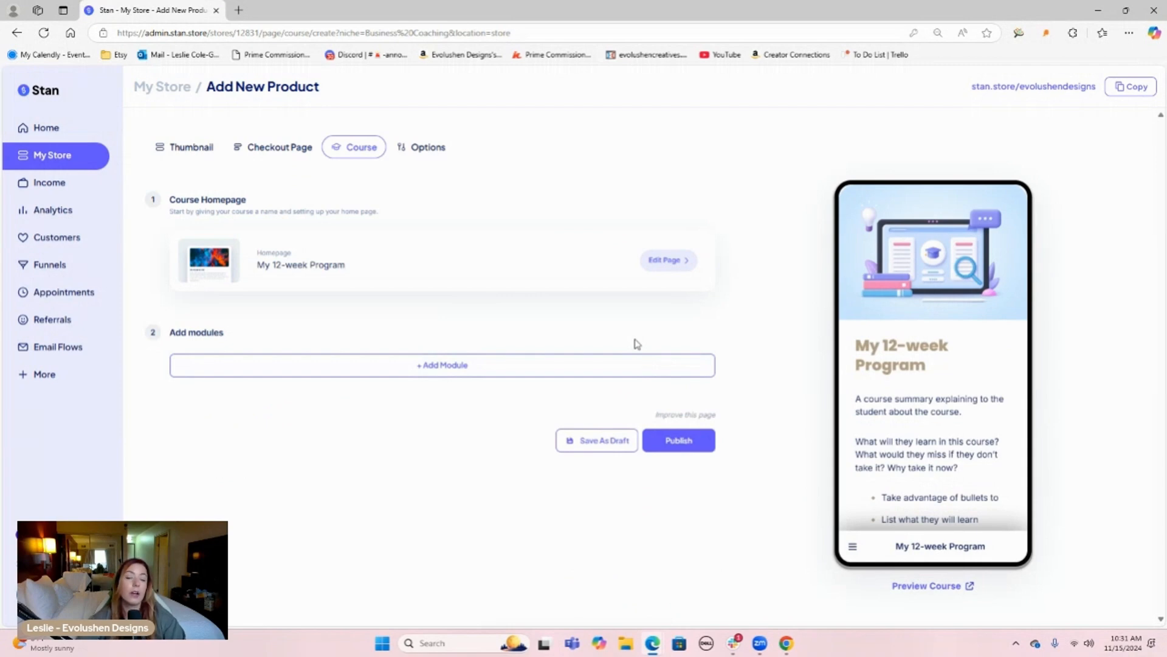
{"action": "left_click", "coordinate": [473, 371]}
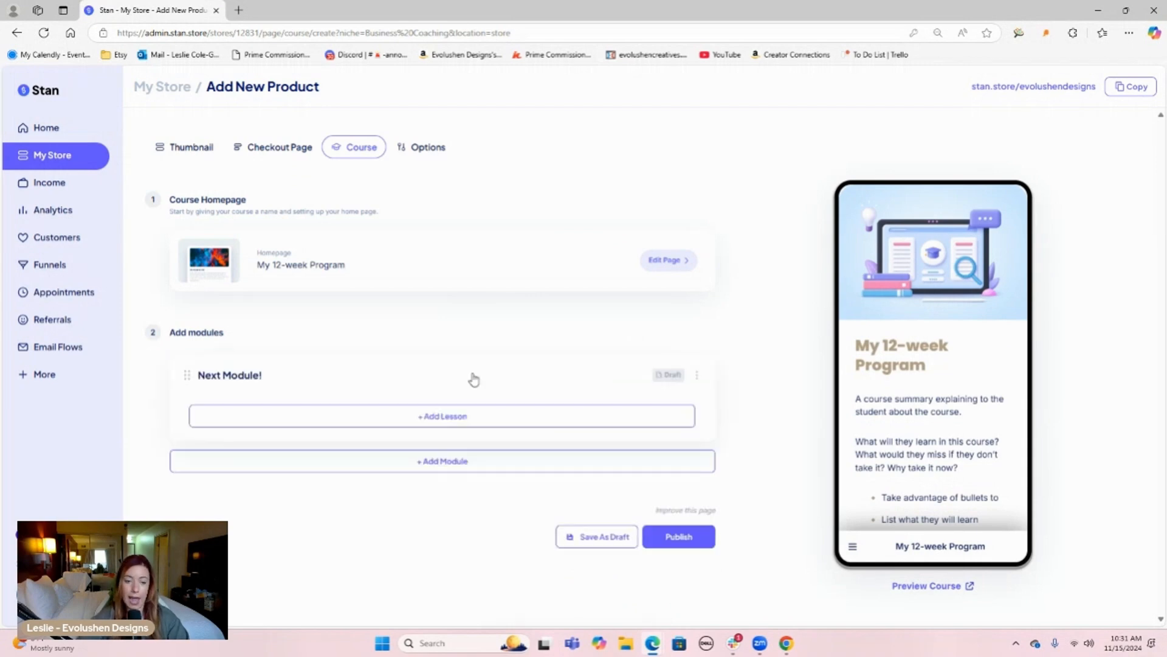
{"action": "left_click", "coordinate": [698, 374]}
{"action": "left_click", "coordinate": [750, 475]}
{"action": "triple_click", "coordinate": [550, 333]}
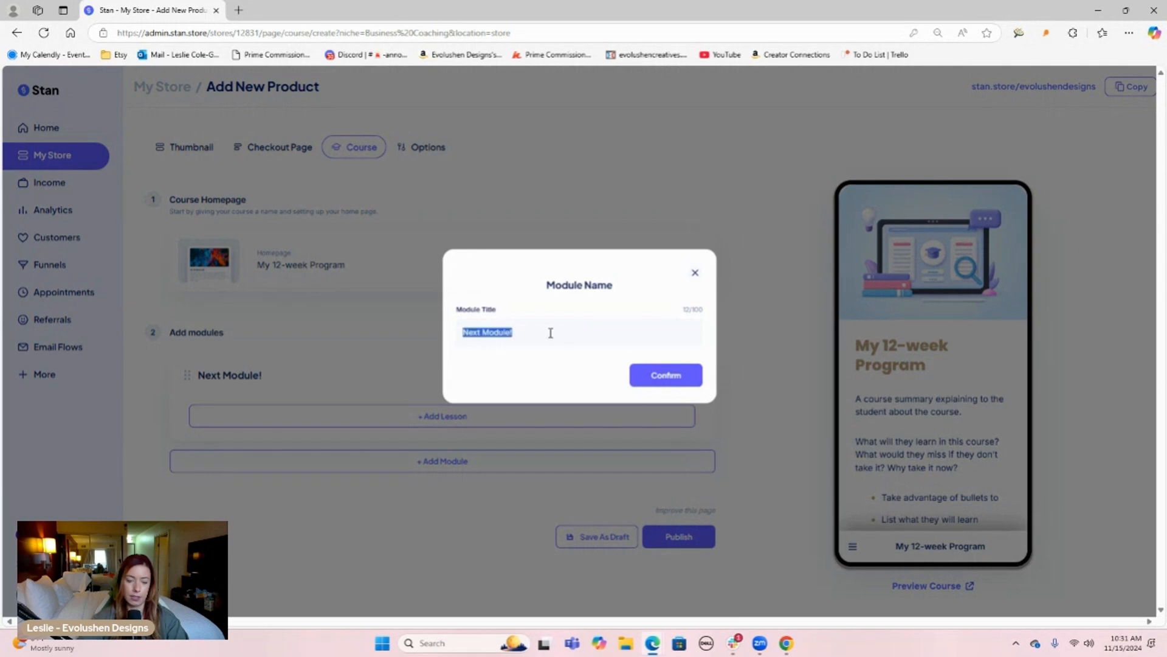
{"action": "type", "text": "Lesson 1"}
{"action": "key", "text": "Return"}
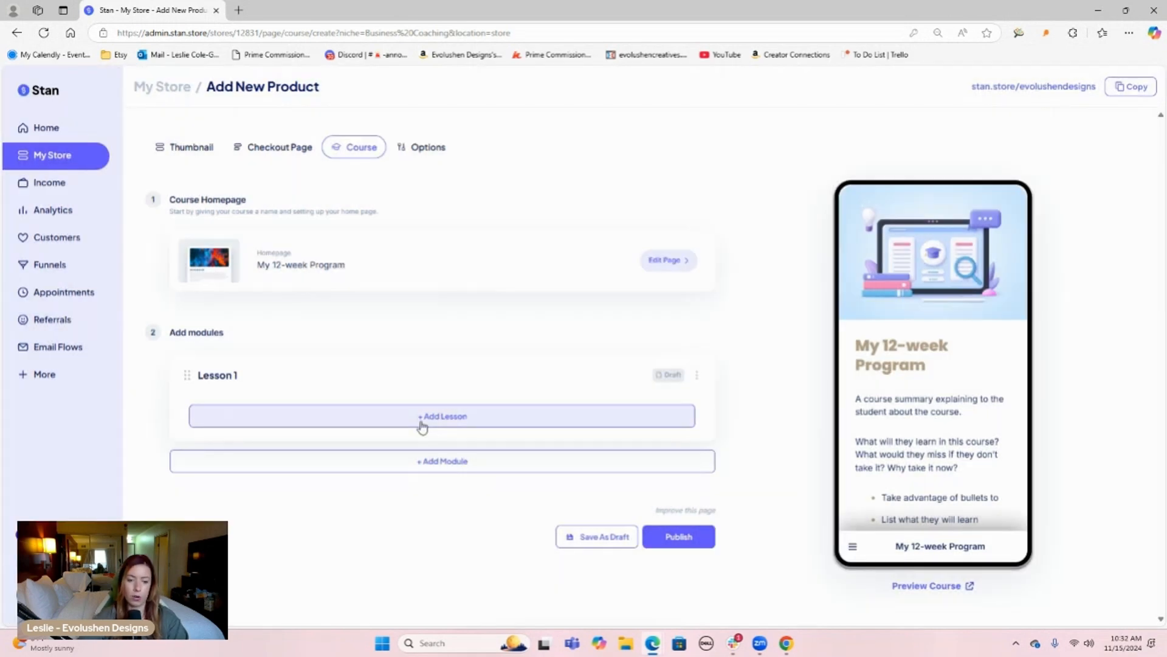
- Add a lesson to the new module and examine its title, description, video and supporting materials fields
{"action": "left_click", "coordinate": [422, 419]}
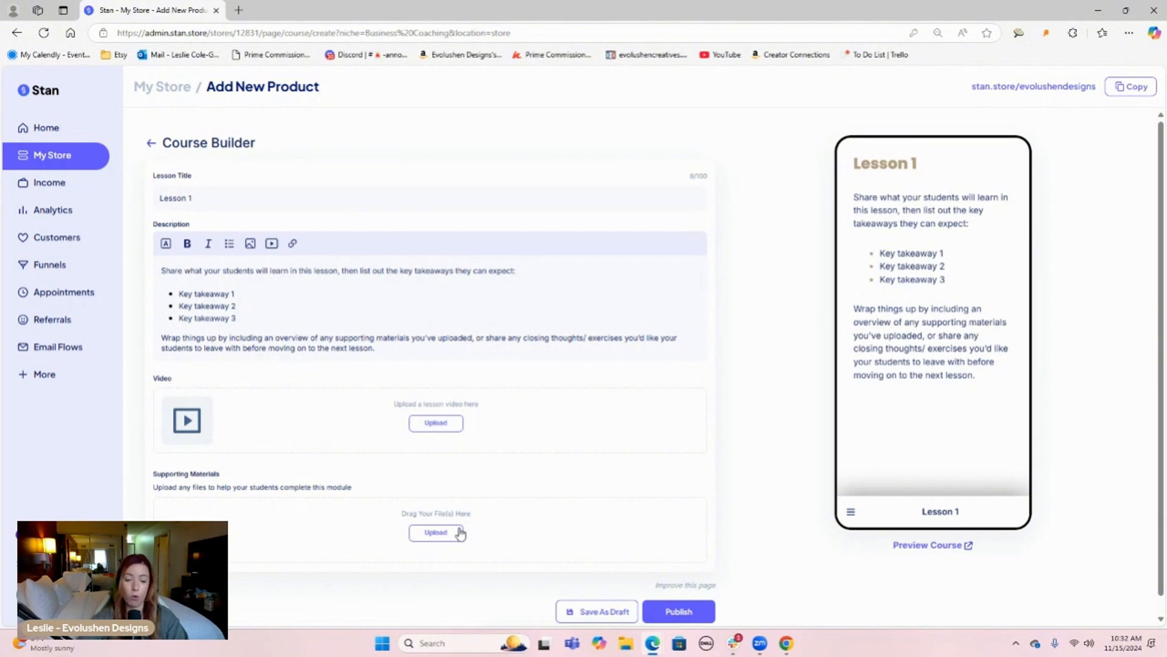
{"action": "scroll", "coordinate": [457, 526], "scroll_direction": "down", "scroll_amount": 1}
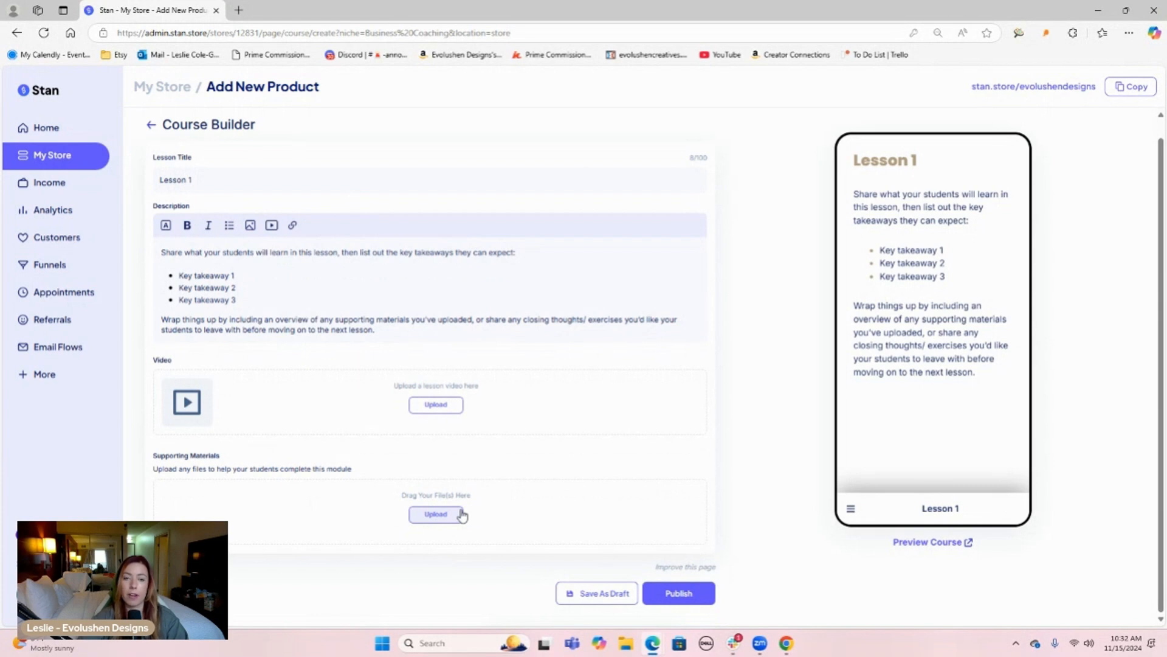
{"action": "scroll", "coordinate": [362, 268], "scroll_direction": "up", "scroll_amount": 1}
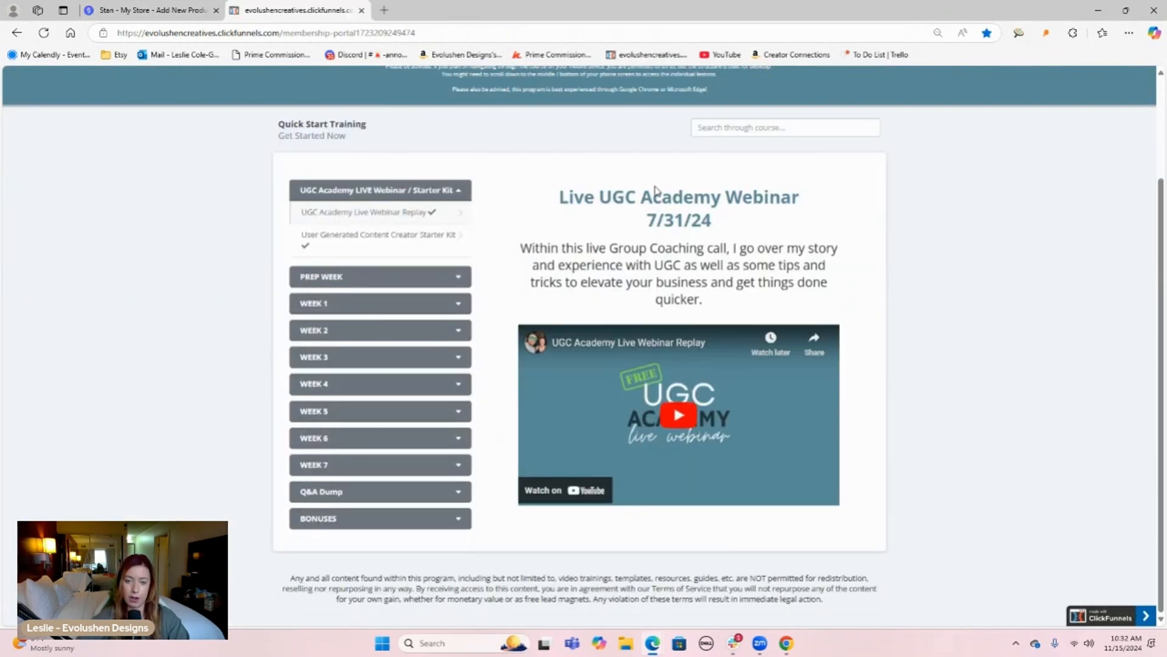
- Examine the ClickFunnels course portal's webinar replay, Prep Week kick-off call and Dream 15 Spreadsheet lessons as live examples
{"action": "left_click_drag", "start_coordinate": [577, 249], "coordinate": [754, 267]}
{"action": "left_click", "coordinate": [693, 282]}
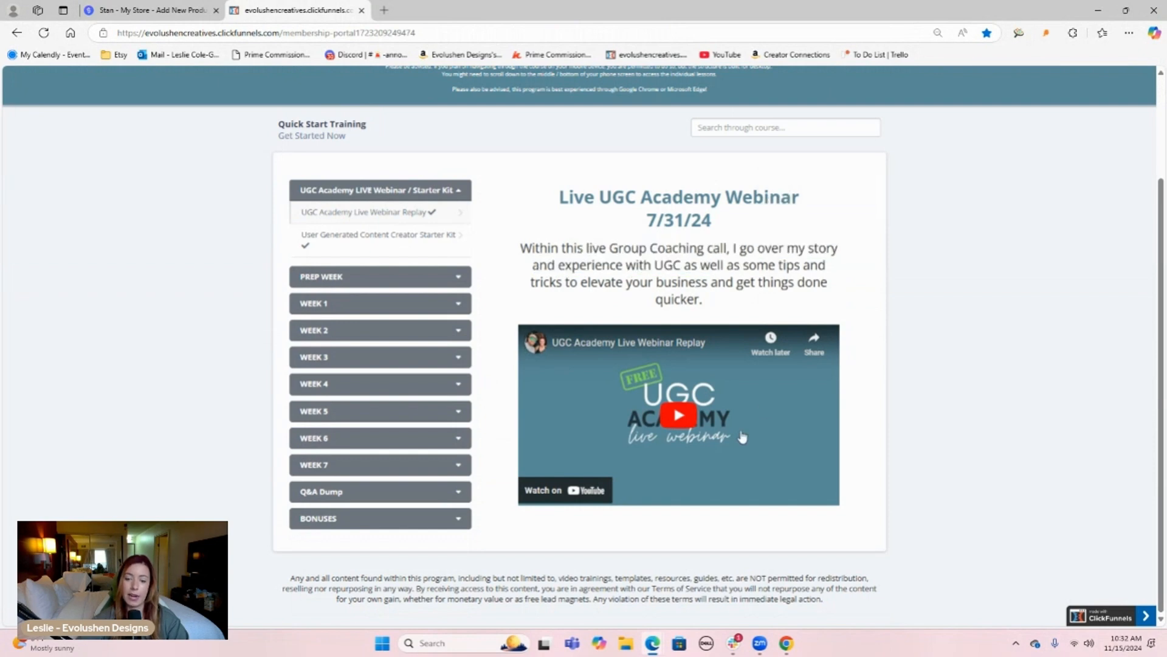
{"action": "left_click", "coordinate": [361, 276]}
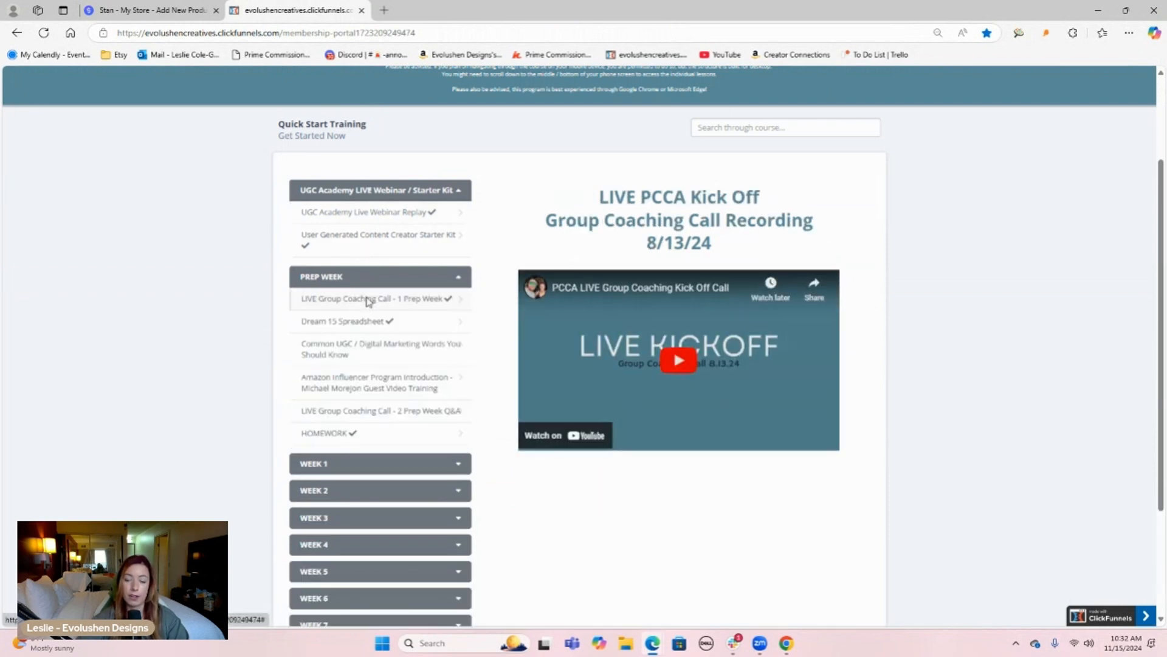
{"action": "left_click", "coordinate": [374, 325]}
{"action": "scroll", "coordinate": [740, 412], "scroll_direction": "down", "scroll_amount": 2}
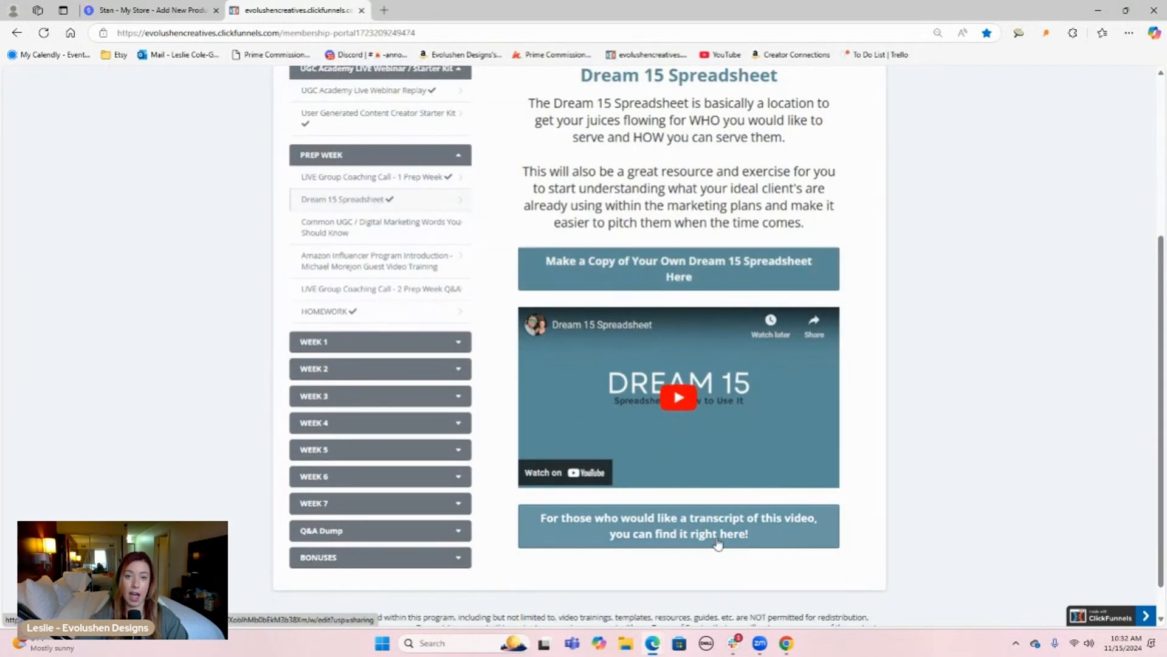
{"action": "scroll", "coordinate": [718, 542], "scroll_direction": "up", "scroll_amount": 1}
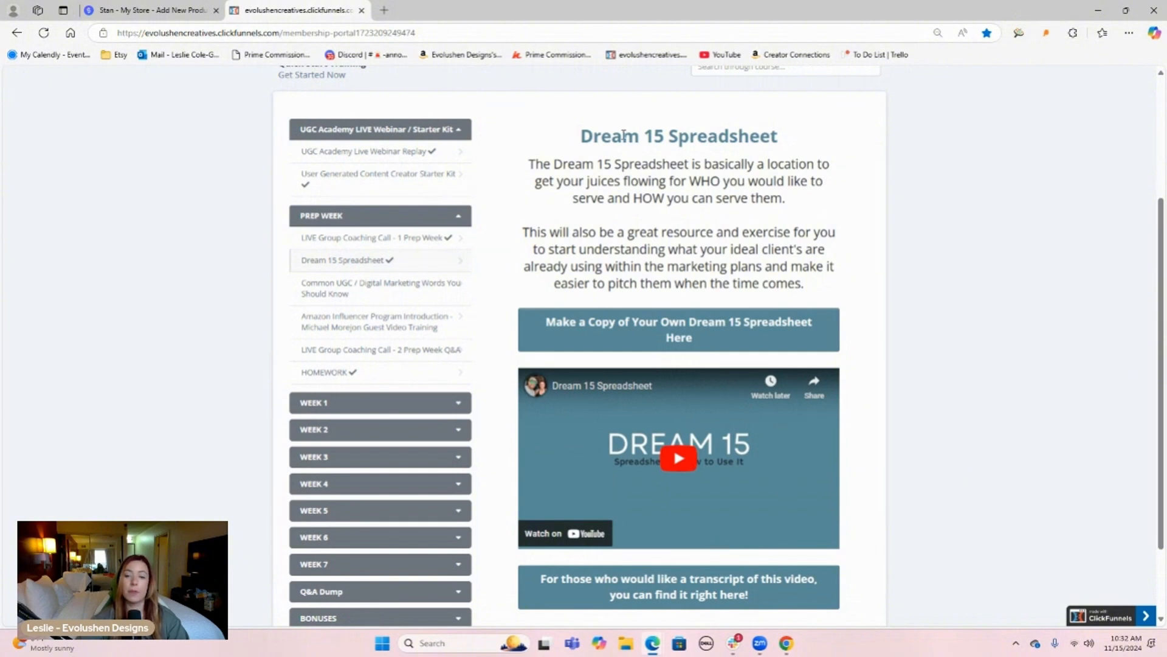
- Compare the new Stan lesson's description field with the description text of the portal's Dream 15 Spreadsheet lesson
{"action": "left_click", "coordinate": [153, 6]}
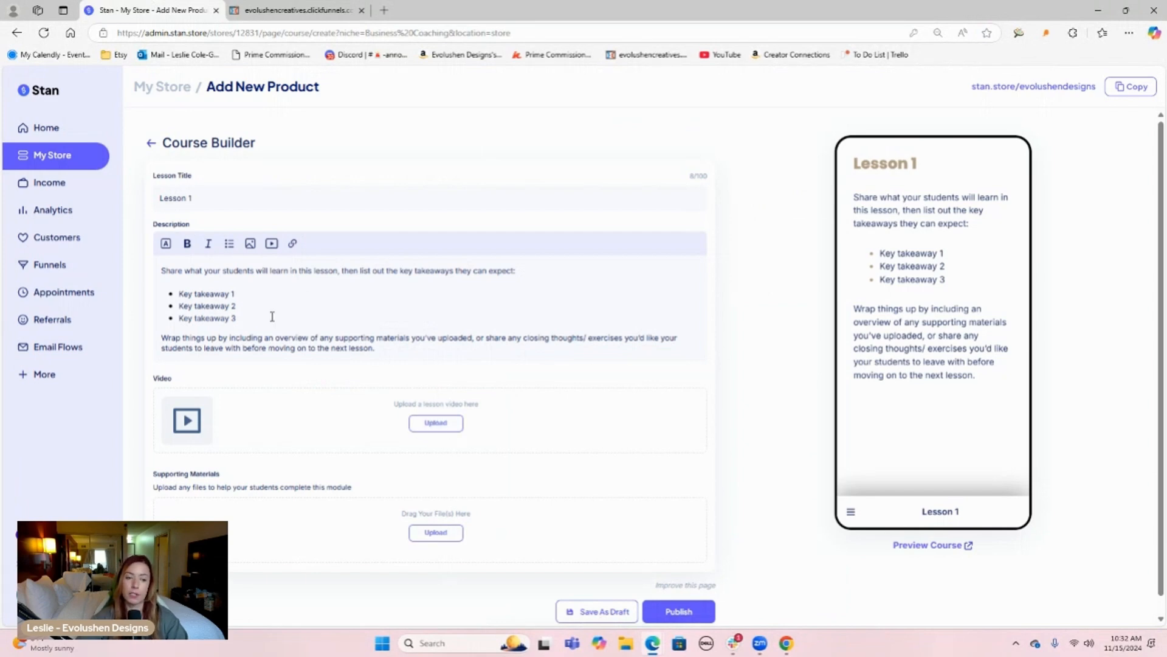
{"action": "left_click", "coordinate": [297, 10]}
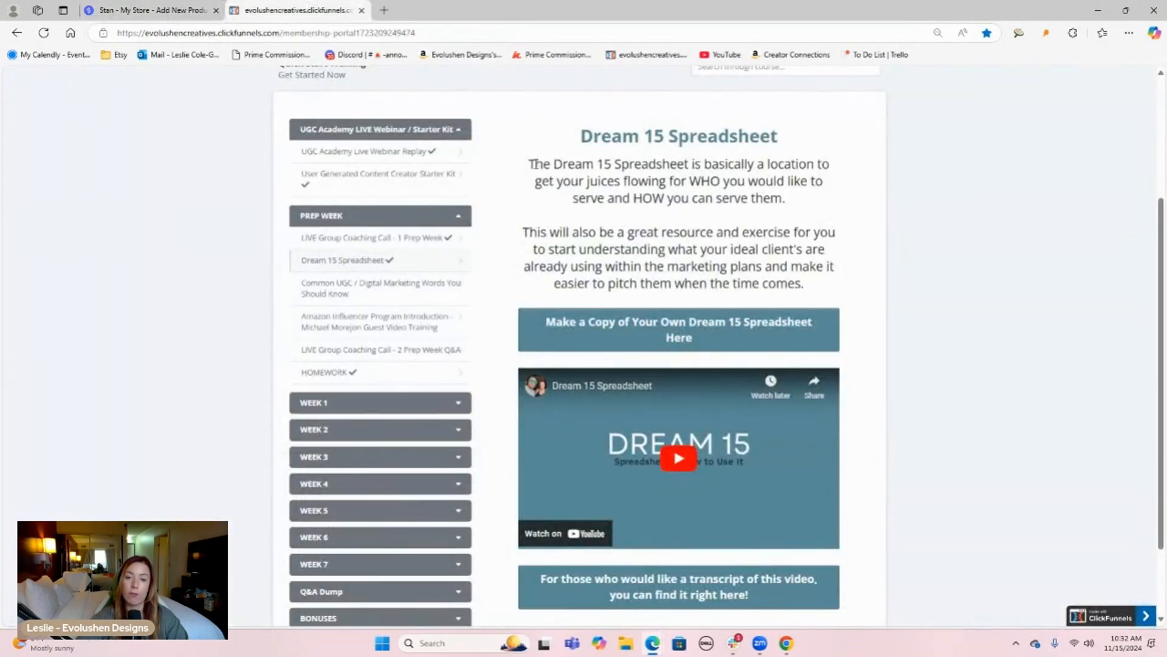
{"action": "left_click_drag", "start_coordinate": [532, 163], "coordinate": [822, 298]}
{"action": "left_click", "coordinate": [164, 7]}
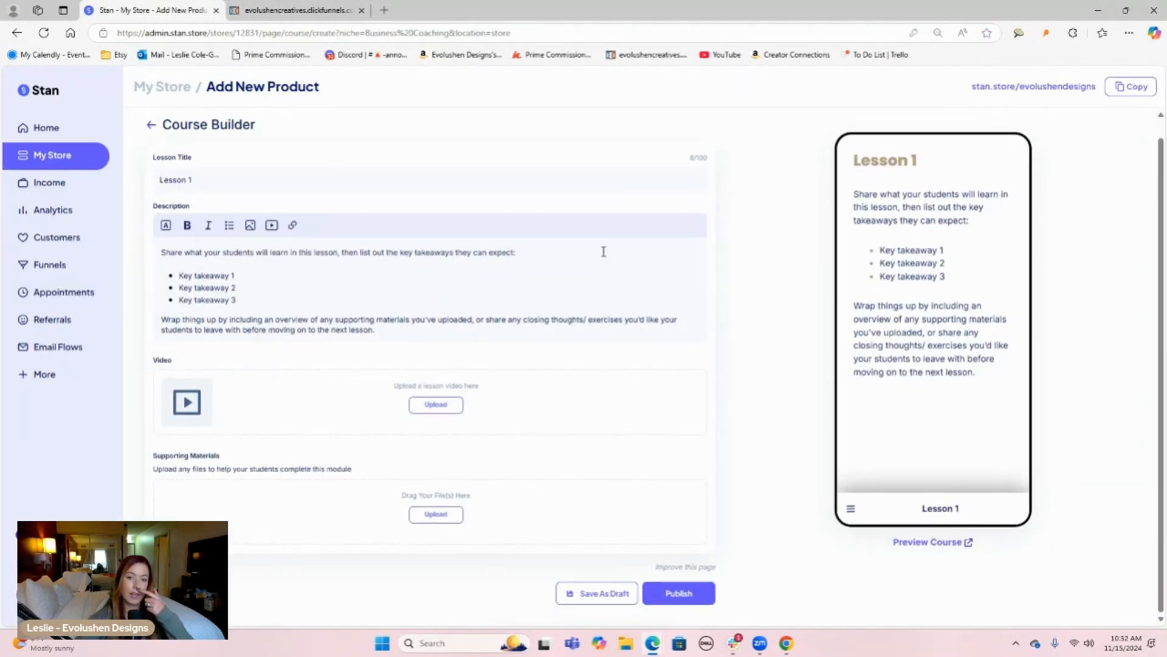
- Try to retitle the module's lesson "How to become a PCC" and go back to the course outline
{"action": "scroll", "coordinate": [560, 519], "scroll_direction": "up", "scroll_amount": 1}
{"action": "left_click", "coordinate": [152, 143]}
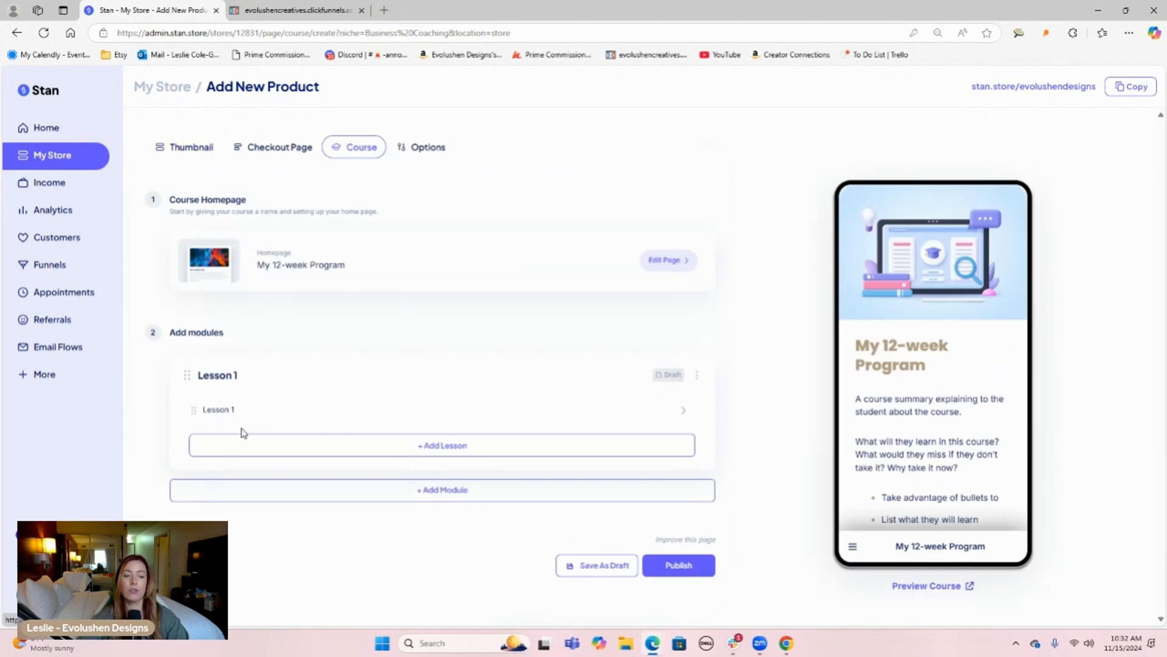
{"action": "left_click", "coordinate": [684, 410]}
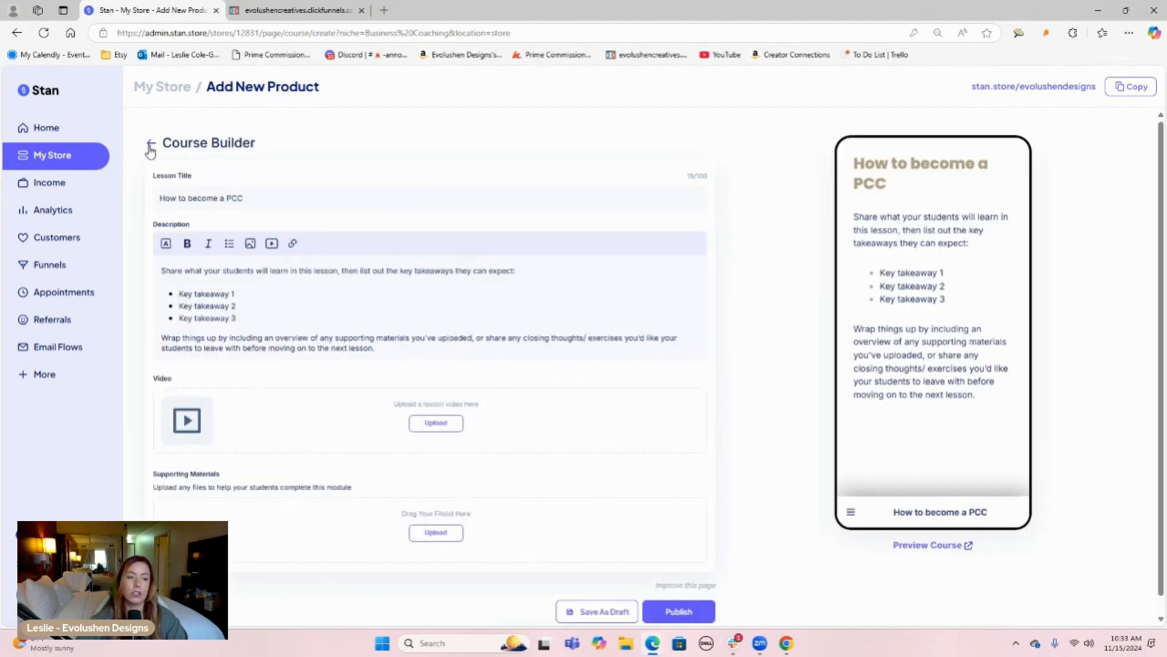
{"action": "left_click", "coordinate": [152, 143]}
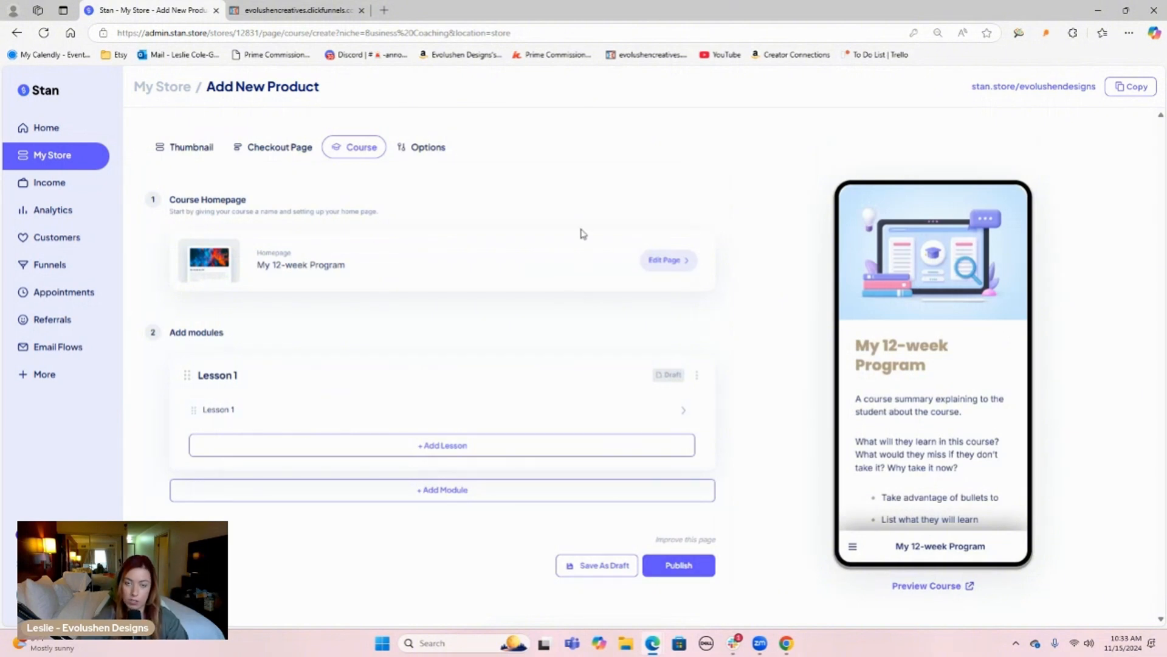
- Look over the eCourse's options, leave it, and start a new Coaching Call product in the store
{"action": "left_click", "coordinate": [419, 147]}
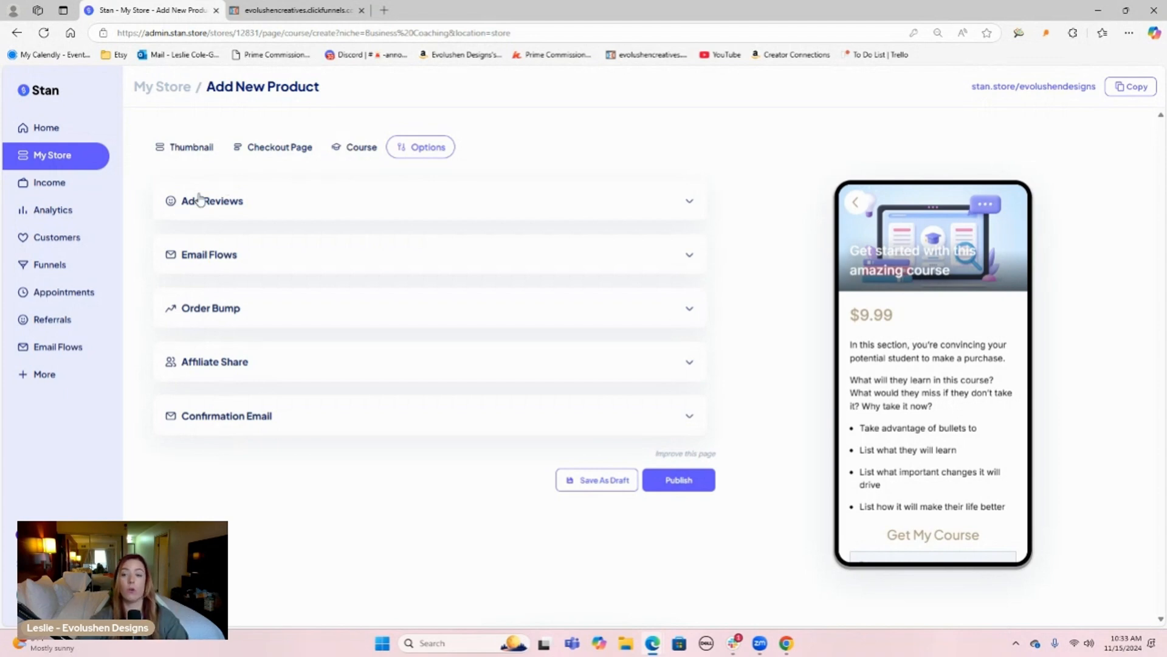
{"action": "left_click", "coordinate": [172, 90]}
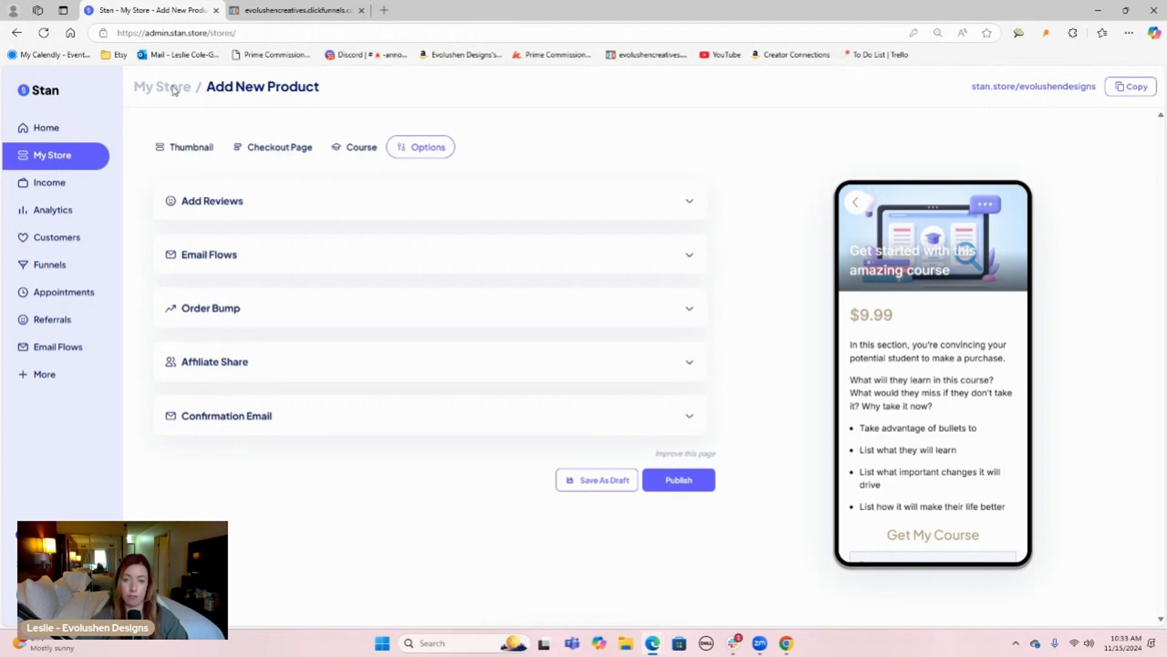
{"action": "scroll", "coordinate": [608, 393], "scroll_direction": "down", "scroll_amount": 5}
{"action": "scroll", "coordinate": [608, 394], "scroll_direction": "down", "scroll_amount": 6}
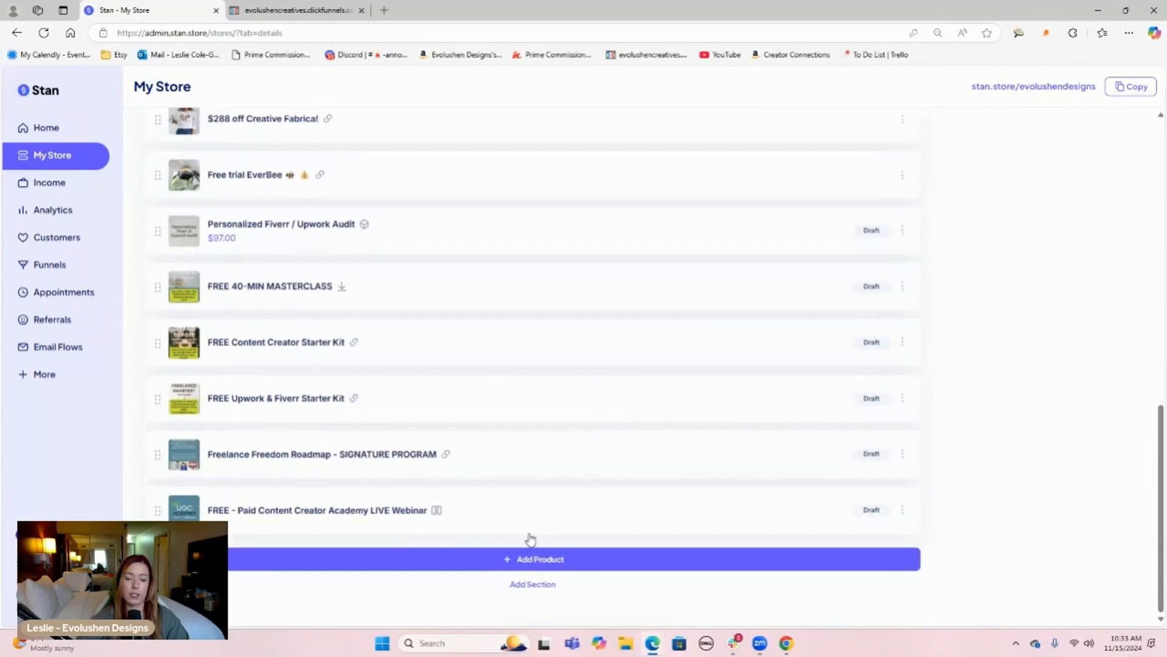
{"action": "left_click", "coordinate": [524, 570]}
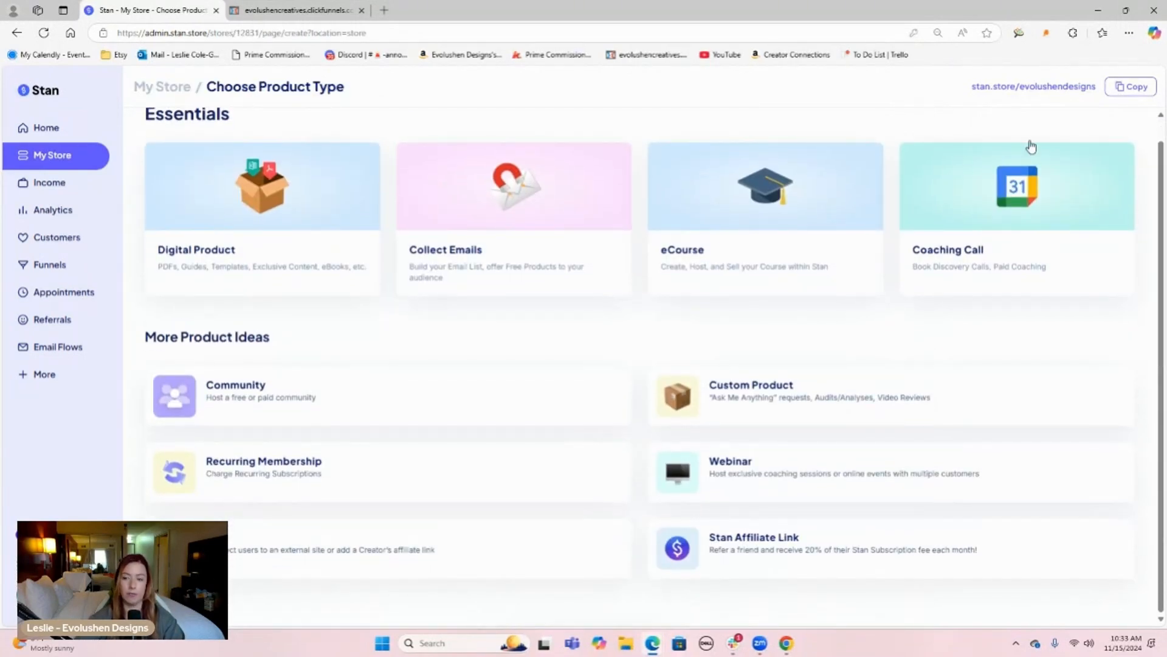
{"action": "left_click", "coordinate": [1017, 205]}
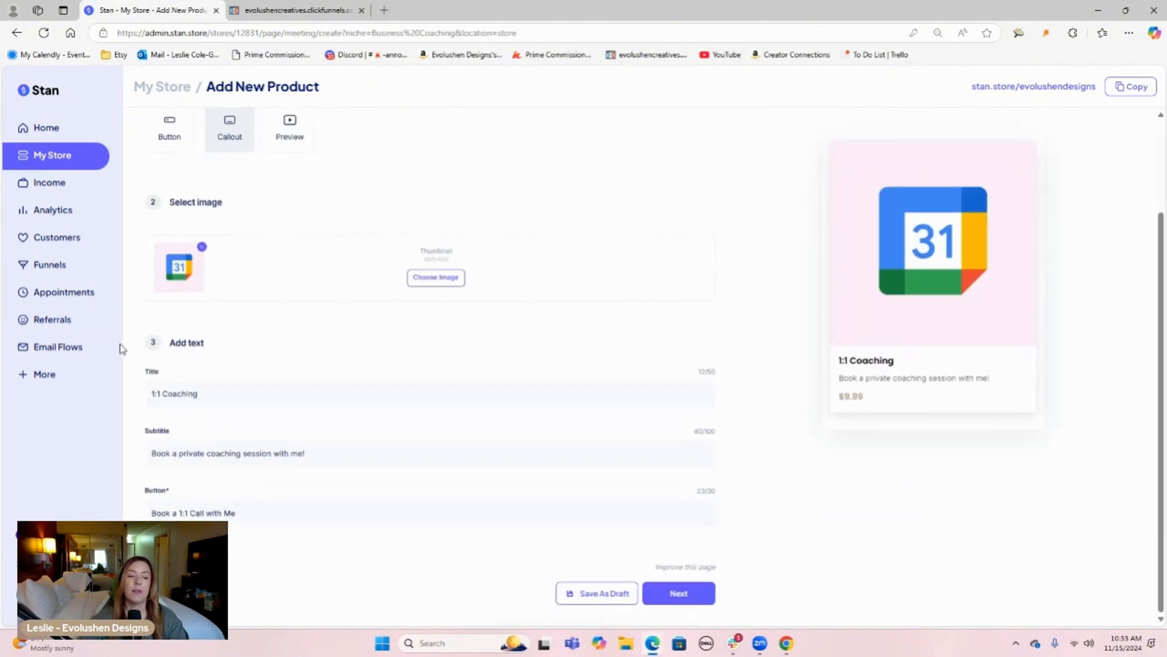
{"action": "scroll", "coordinate": [395, 438], "scroll_direction": "up", "scroll_amount": 1}
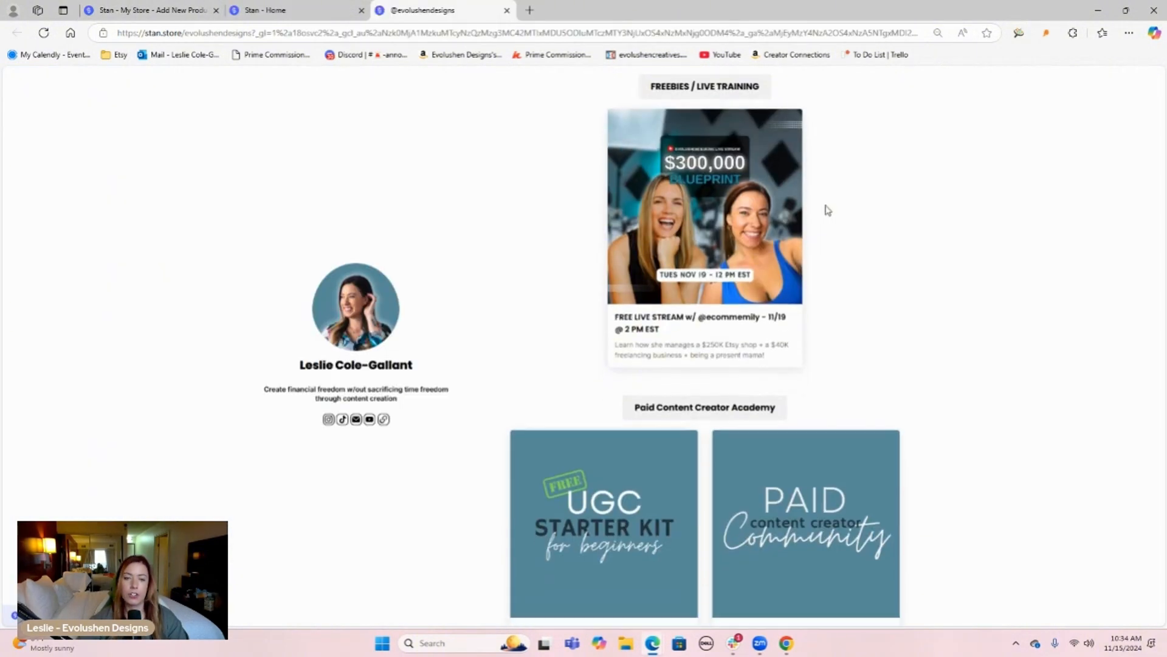
- Find the 1:1 Coaching Call listing in the live storefront as an example and return to the new coaching product
{"action": "scroll", "coordinate": [826, 213], "scroll_direction": "down", "scroll_amount": 6}
{"action": "scroll", "coordinate": [828, 221], "scroll_direction": "down", "scroll_amount": 6}
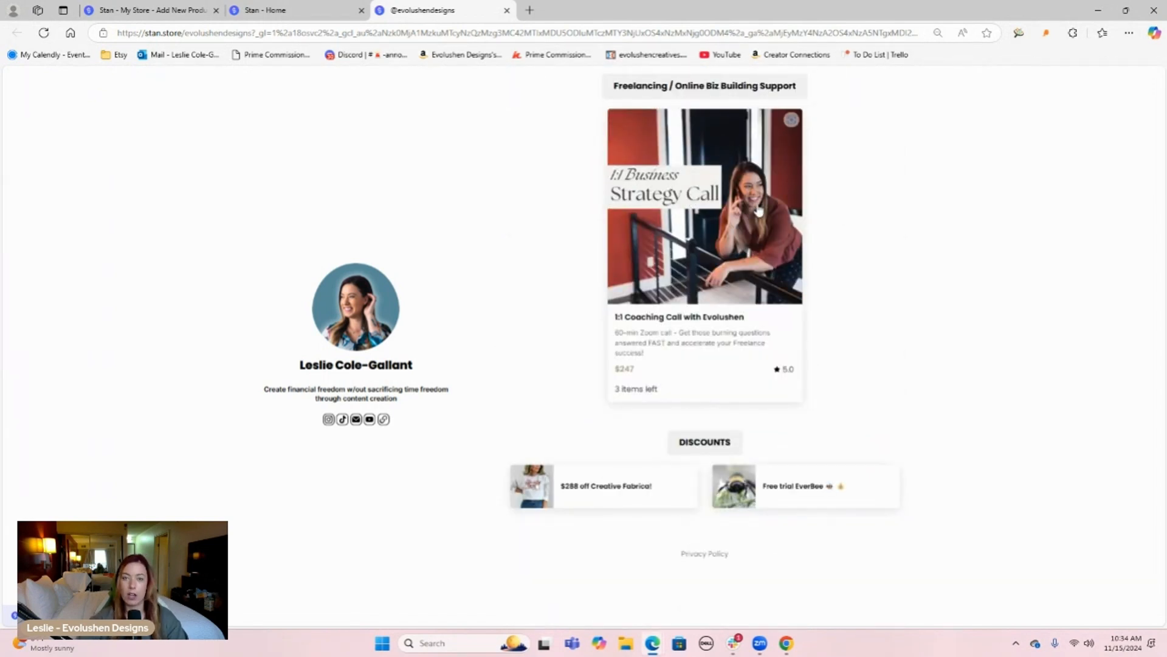
{"action": "left_click", "coordinate": [292, 10]}
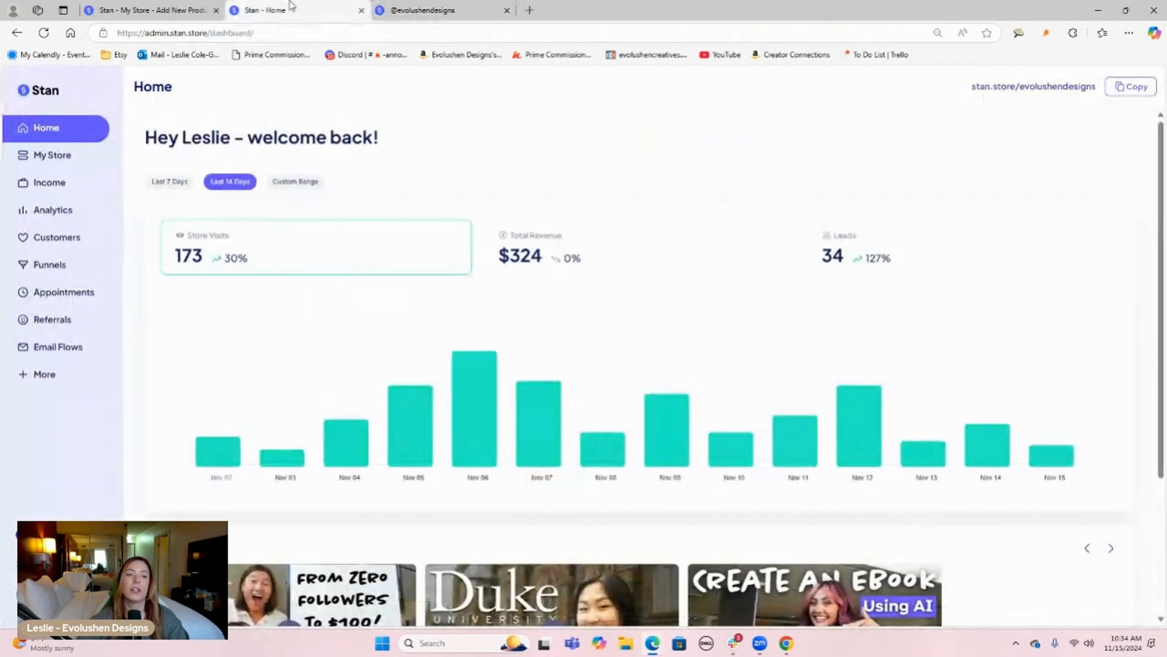
{"action": "left_click", "coordinate": [181, 9]}
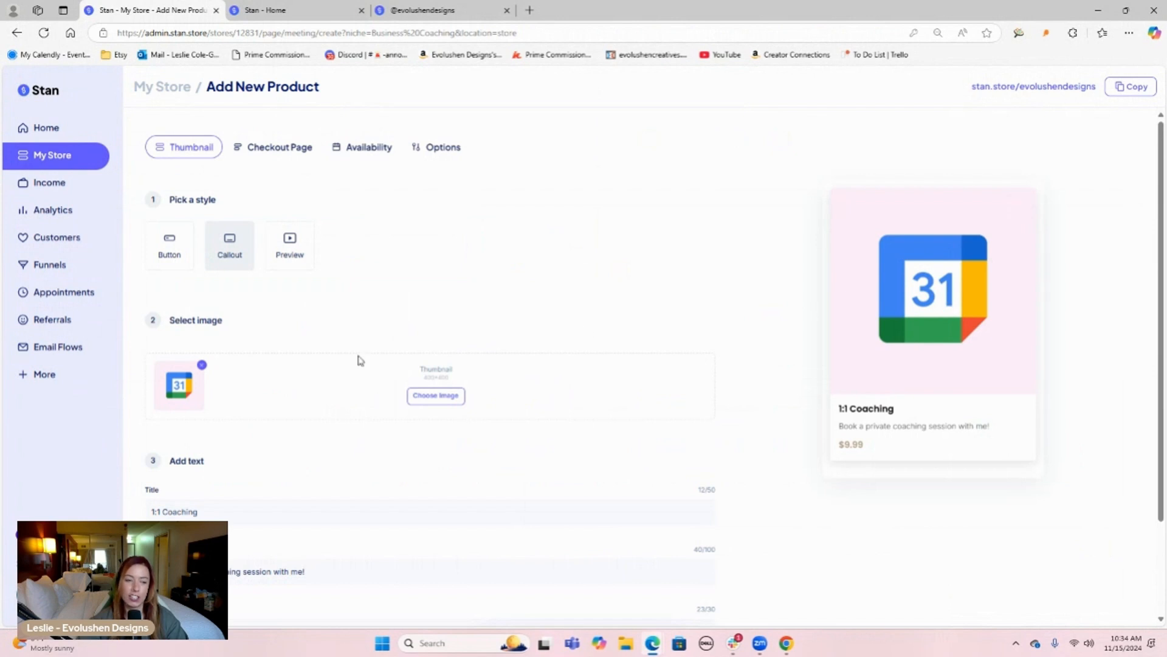
- Compare the new coaching call's checkout page fields with the live 1:1 Strategy Call page's description, reviews and booking form
{"action": "left_click", "coordinate": [281, 148]}
{"action": "scroll", "coordinate": [700, 263], "scroll_direction": "down", "scroll_amount": 3}
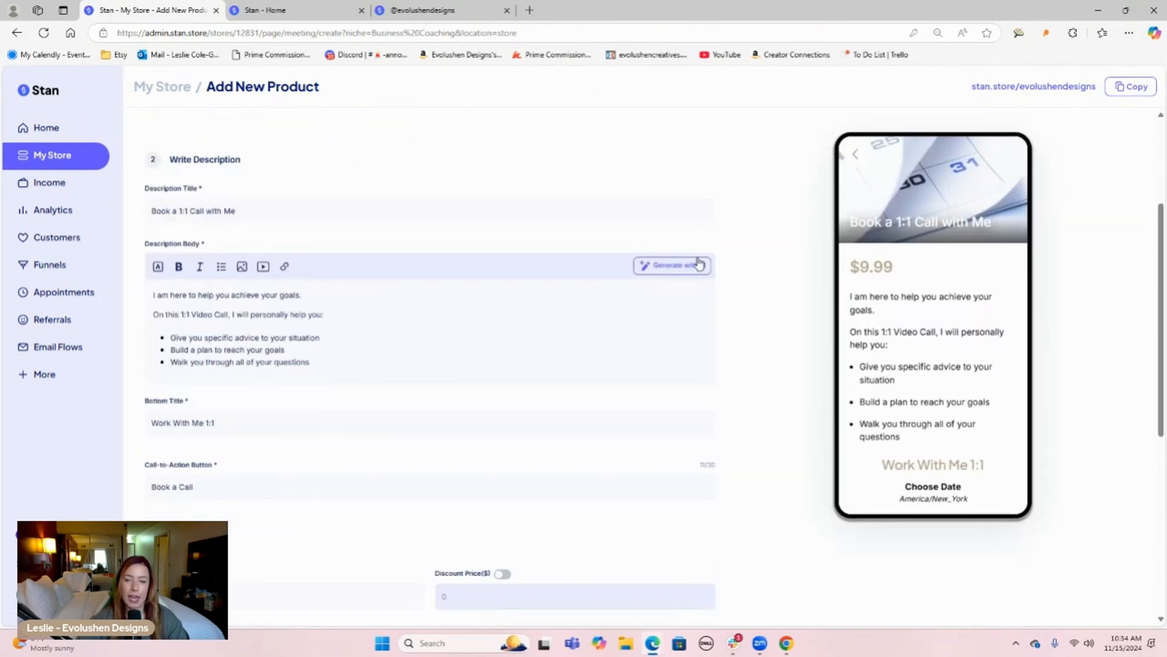
{"action": "left_click", "coordinate": [411, 7]}
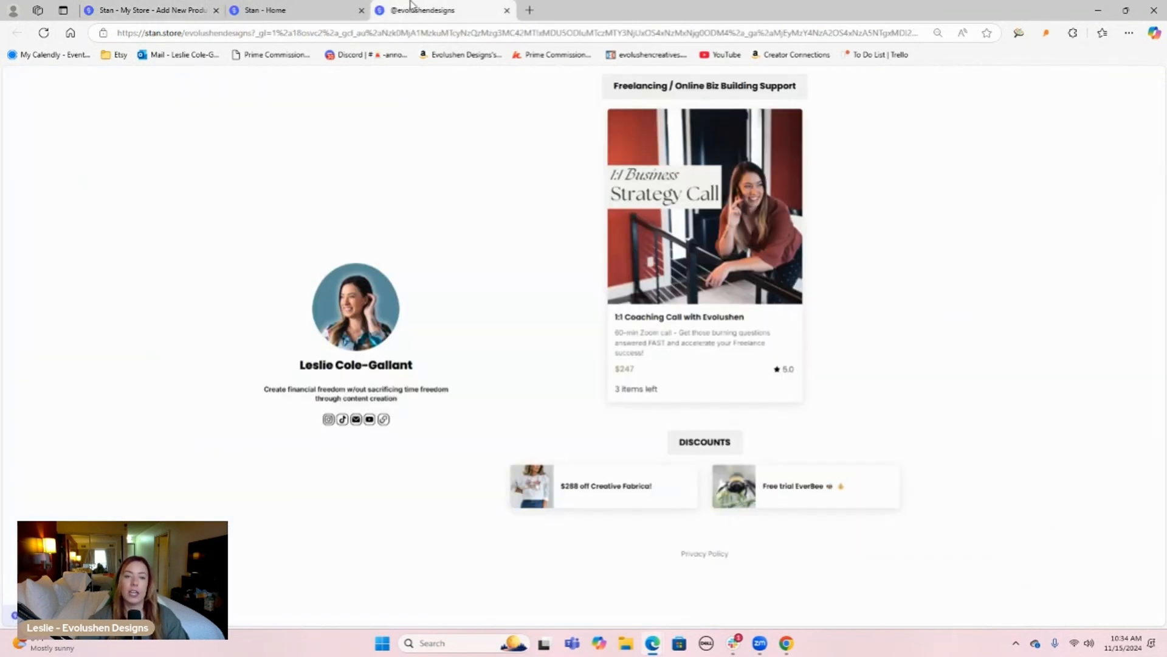
{"action": "left_click", "coordinate": [667, 262]}
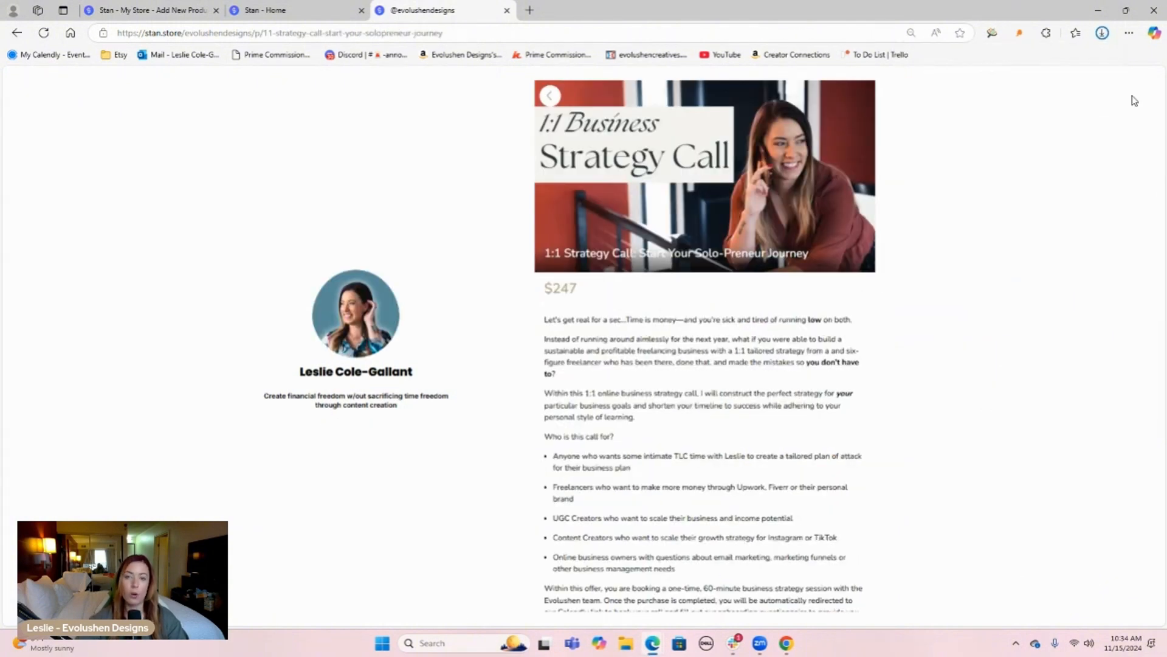
{"action": "scroll", "coordinate": [571, 255], "scroll_direction": "down", "scroll_amount": 6}
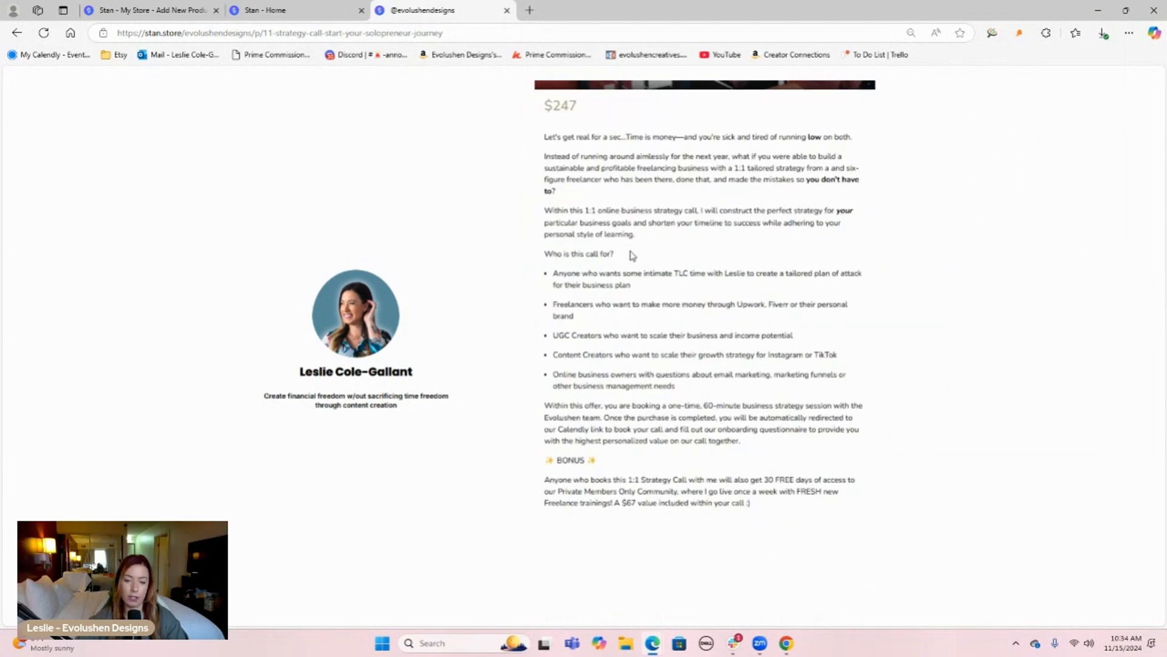
{"action": "scroll", "coordinate": [746, 304], "scroll_direction": "down", "scroll_amount": 3}
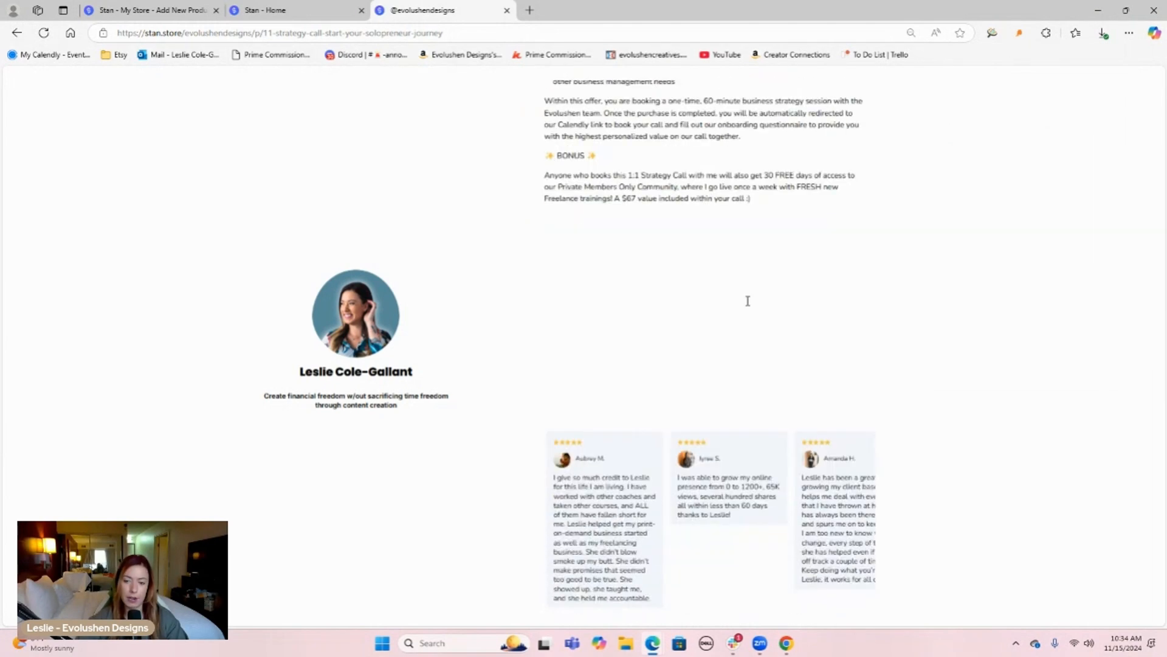
{"action": "scroll", "coordinate": [841, 413], "scroll_direction": "down", "scroll_amount": 5}
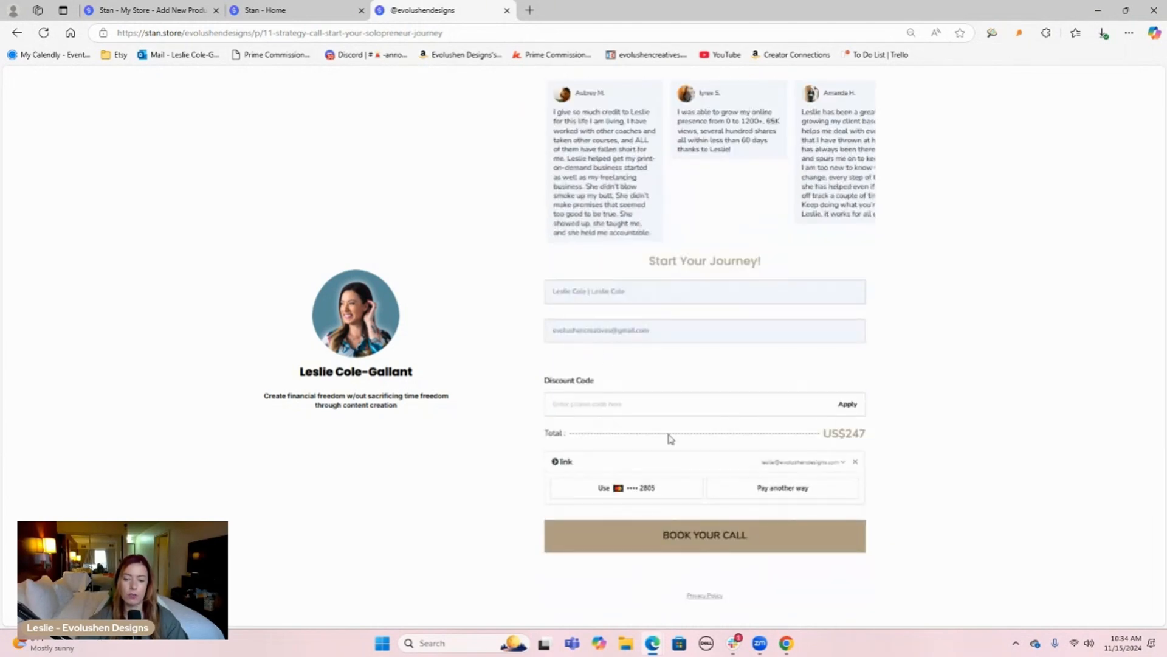
{"action": "scroll", "coordinate": [738, 396], "scroll_direction": "up", "scroll_amount": 8}
- Set the coaching call's duration to 60 min, prevent bookings within 48 hours, and enable 15-minute breaks before and after meetings
{"action": "left_click", "coordinate": [152, 10]}
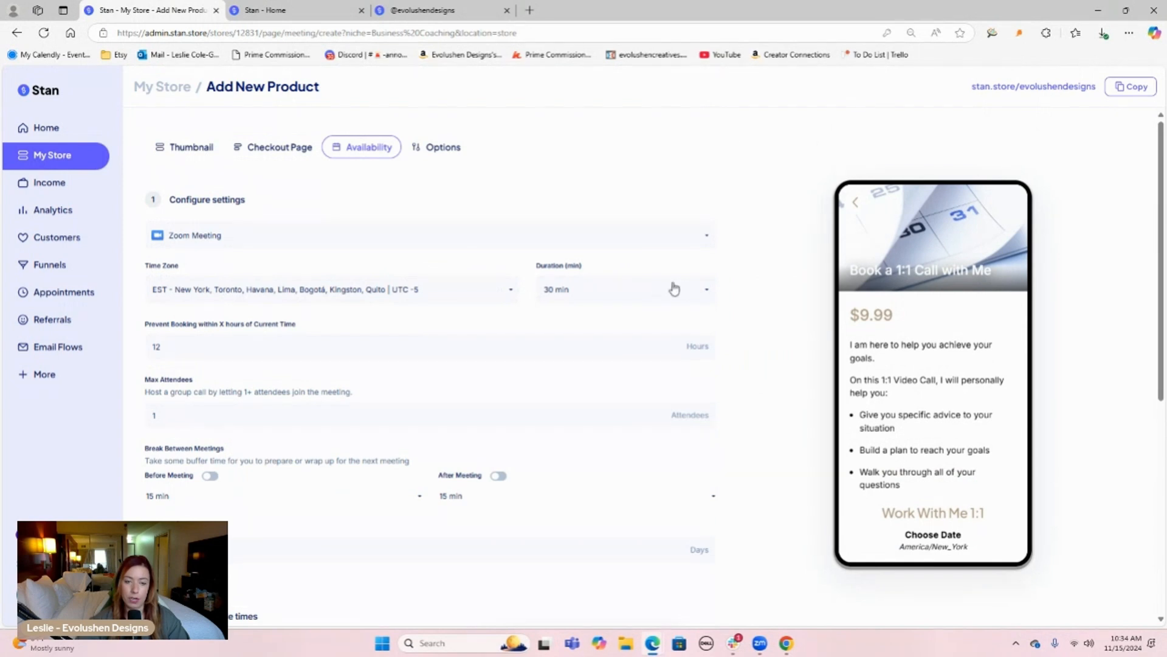
{"action": "left_click", "coordinate": [607, 289]}
{"action": "left_click", "coordinate": [608, 381]}
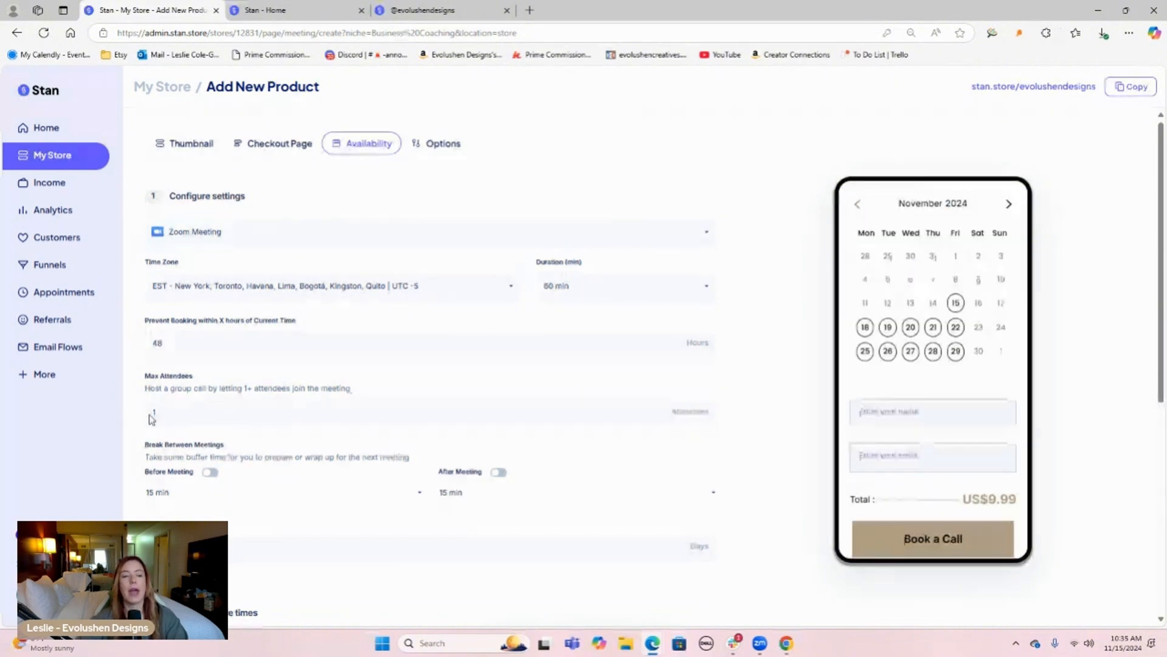
{"action": "scroll", "coordinate": [194, 316], "scroll_direction": "down", "scroll_amount": 2}
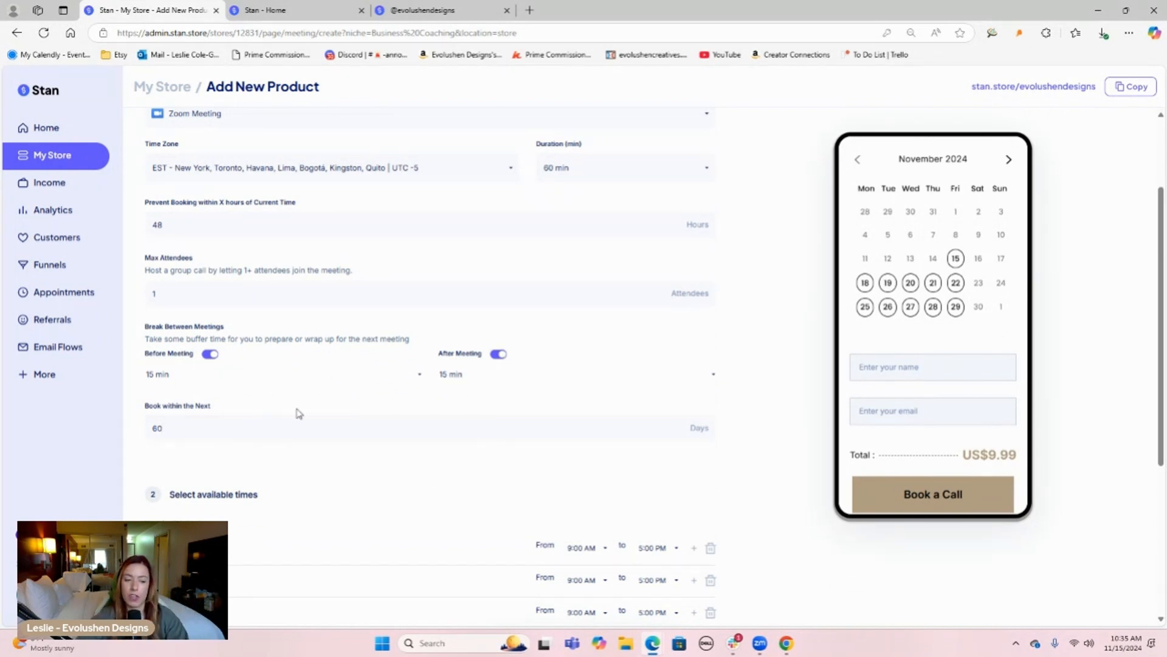
- Limit availability to Tuesday through Thursday, with Tuesday from 11:00 AM to 3:00 PM, and block off unavailable time
{"action": "scroll", "coordinate": [298, 414], "scroll_direction": "down", "scroll_amount": 4}
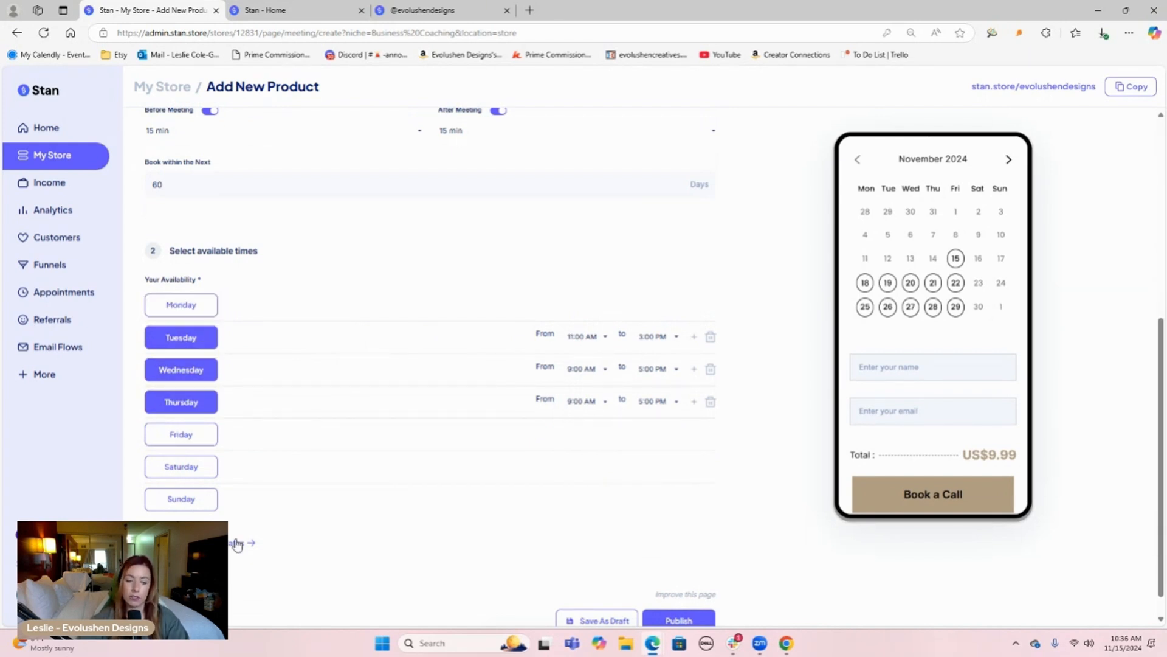
{"action": "left_click", "coordinate": [237, 545]}
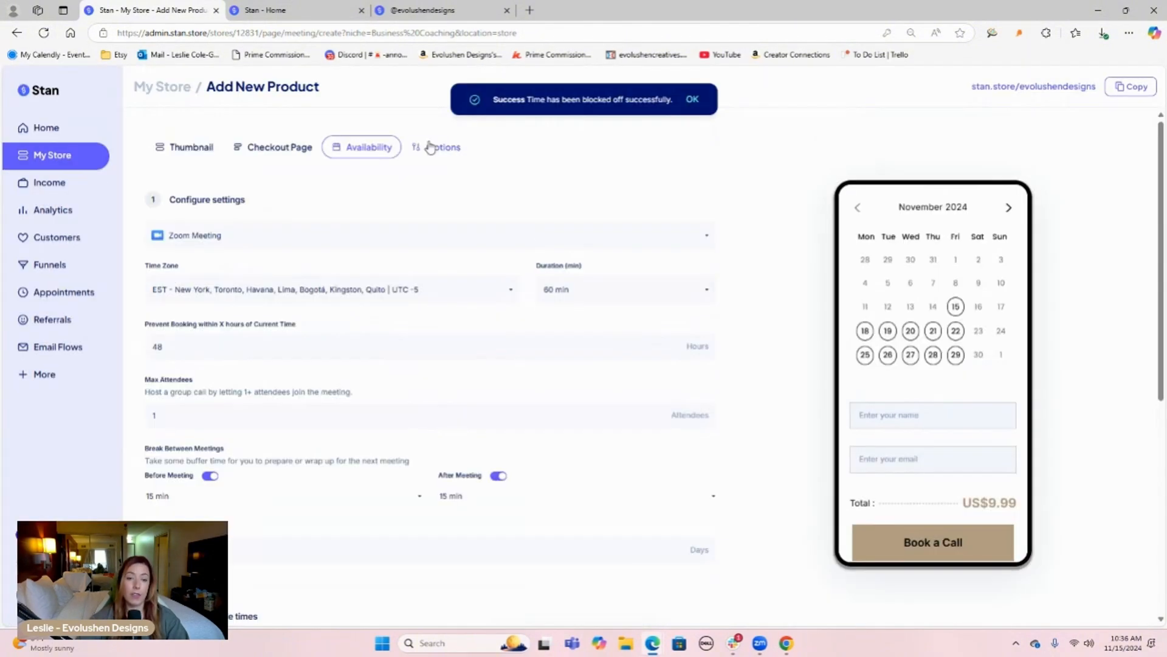
- Examine the coaching call's options, especially the email reminder's subject, body and timing settings
{"action": "left_click", "coordinate": [432, 148]}
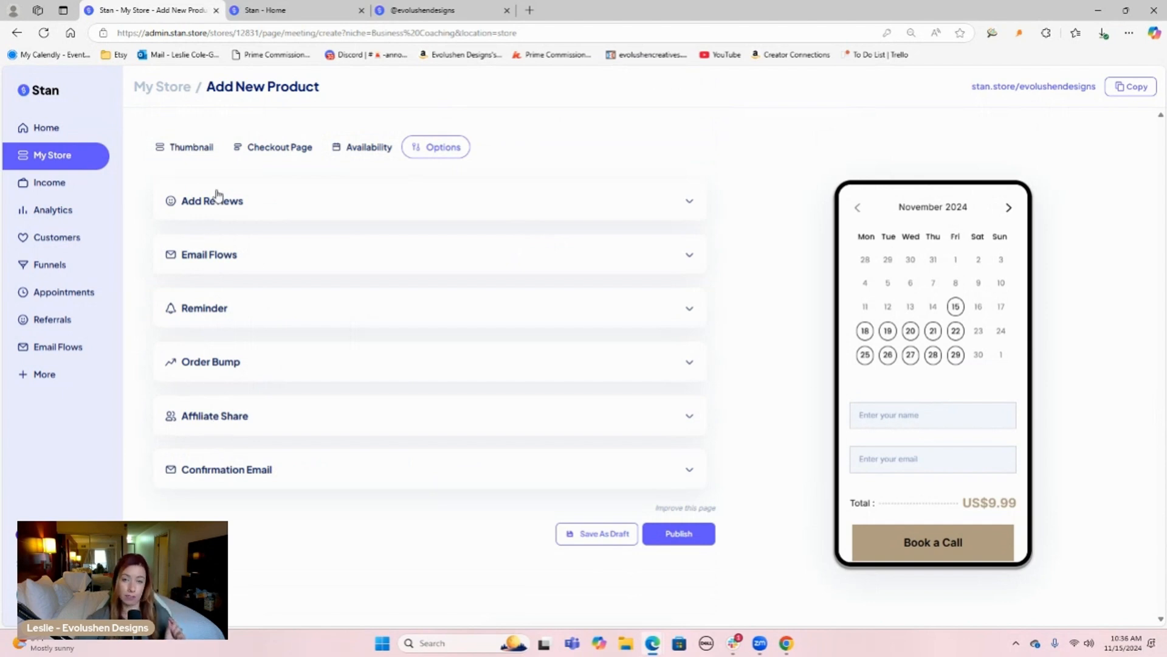
{"action": "left_click", "coordinate": [238, 309]}
{"action": "scroll", "coordinate": [478, 315], "scroll_direction": "down", "scroll_amount": 1}
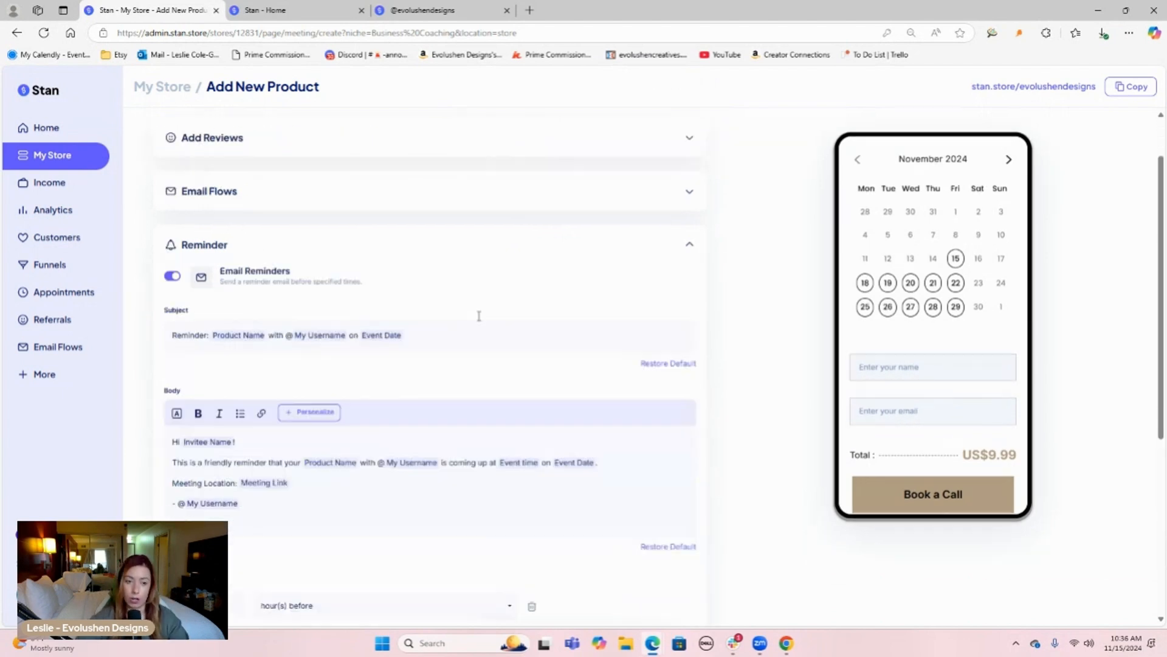
{"action": "scroll", "coordinate": [478, 315], "scroll_direction": "down", "scroll_amount": 1}
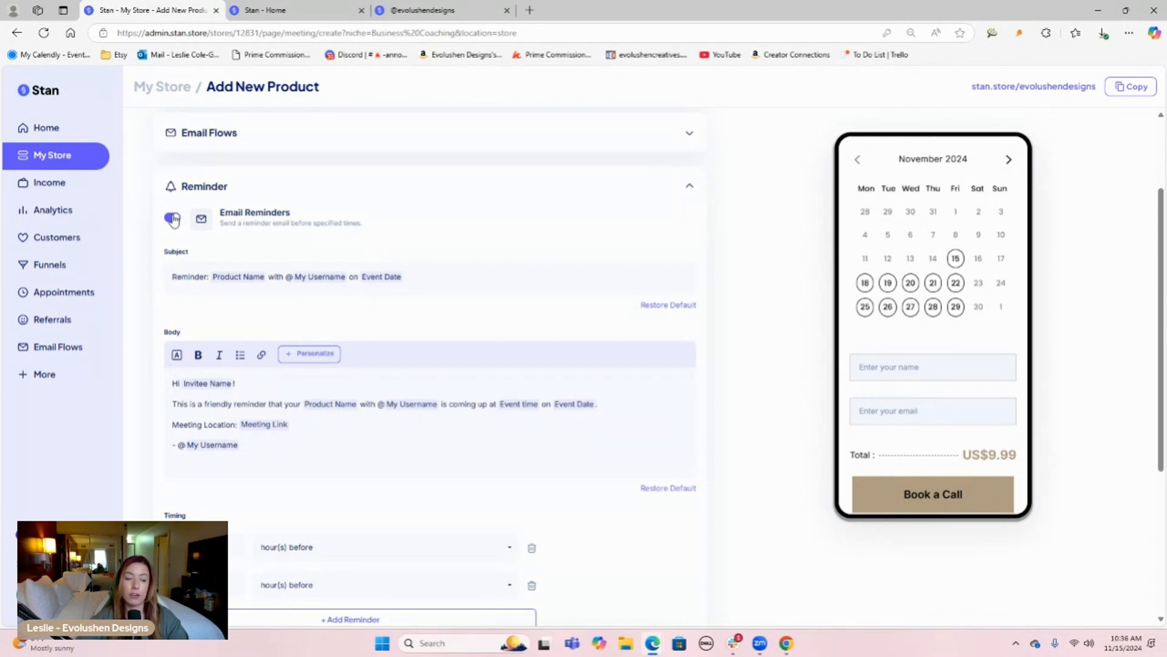
{"action": "scroll", "coordinate": [138, 268], "scroll_direction": "down", "scroll_amount": 2}
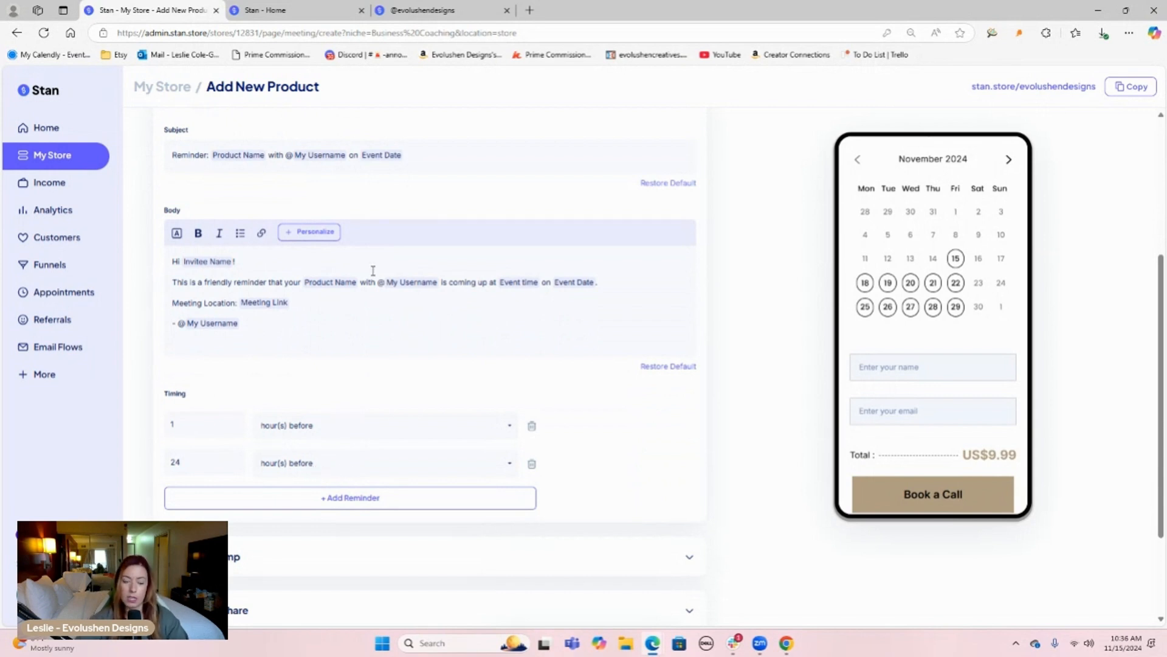
{"action": "scroll", "coordinate": [372, 271], "scroll_direction": "up", "scroll_amount": 2}
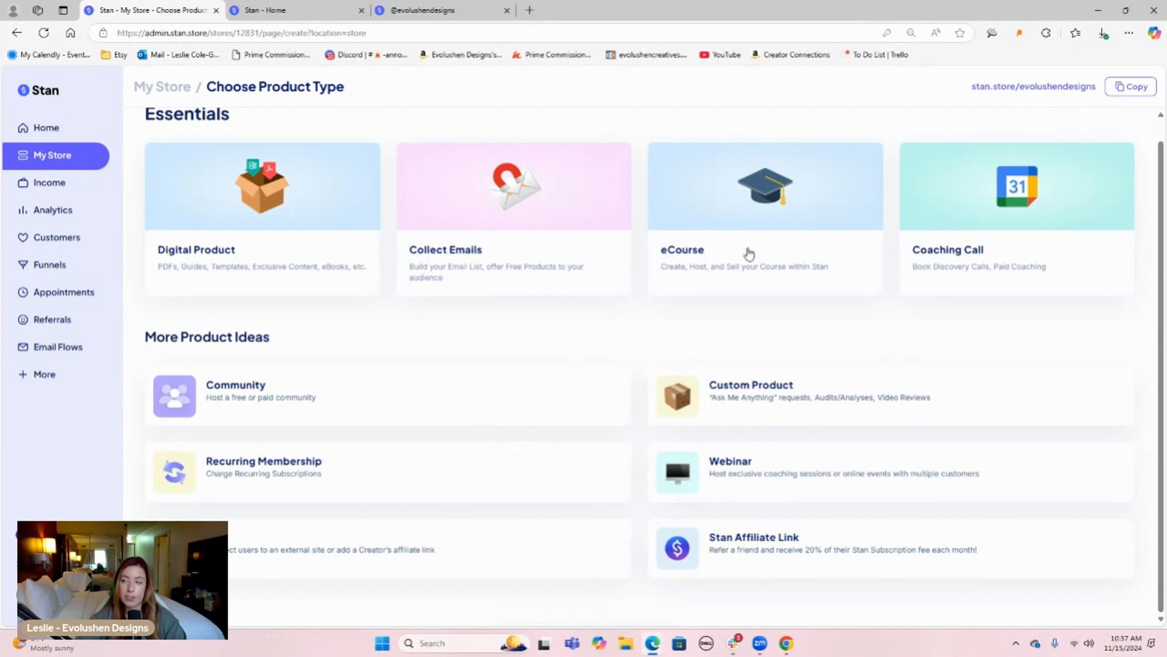
- Open a new Community product, examine its thumbnail, community setup and checkout preview, and return to the product types
{"action": "left_click", "coordinate": [320, 396]}
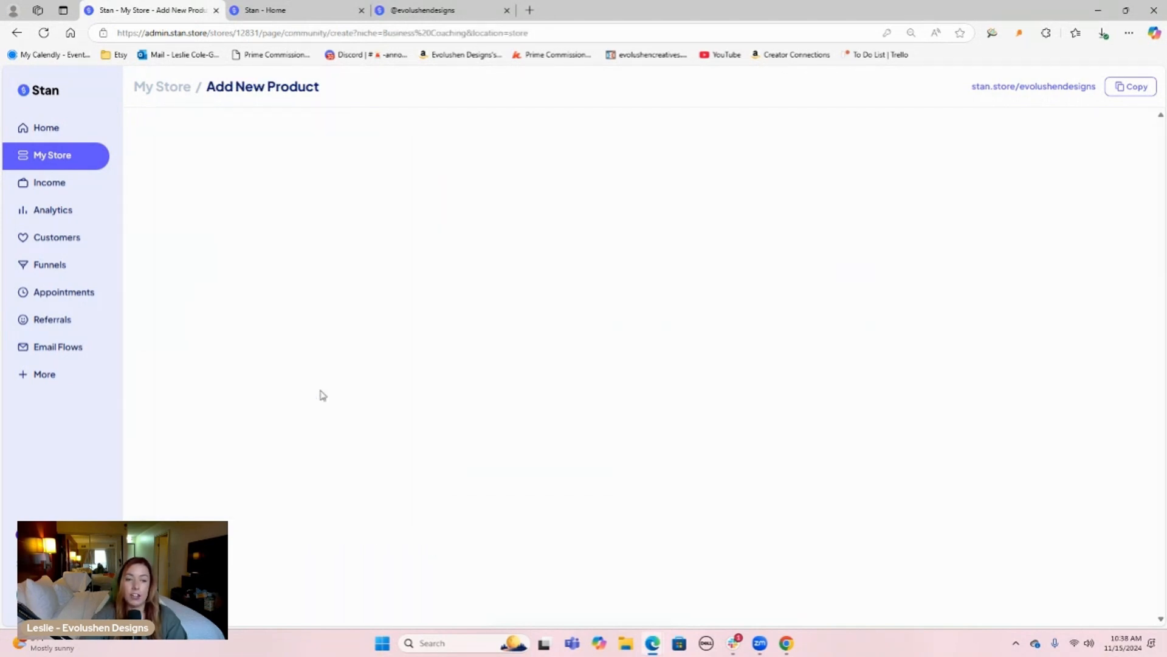
{"action": "scroll", "coordinate": [581, 308], "scroll_direction": "down", "scroll_amount": 3}
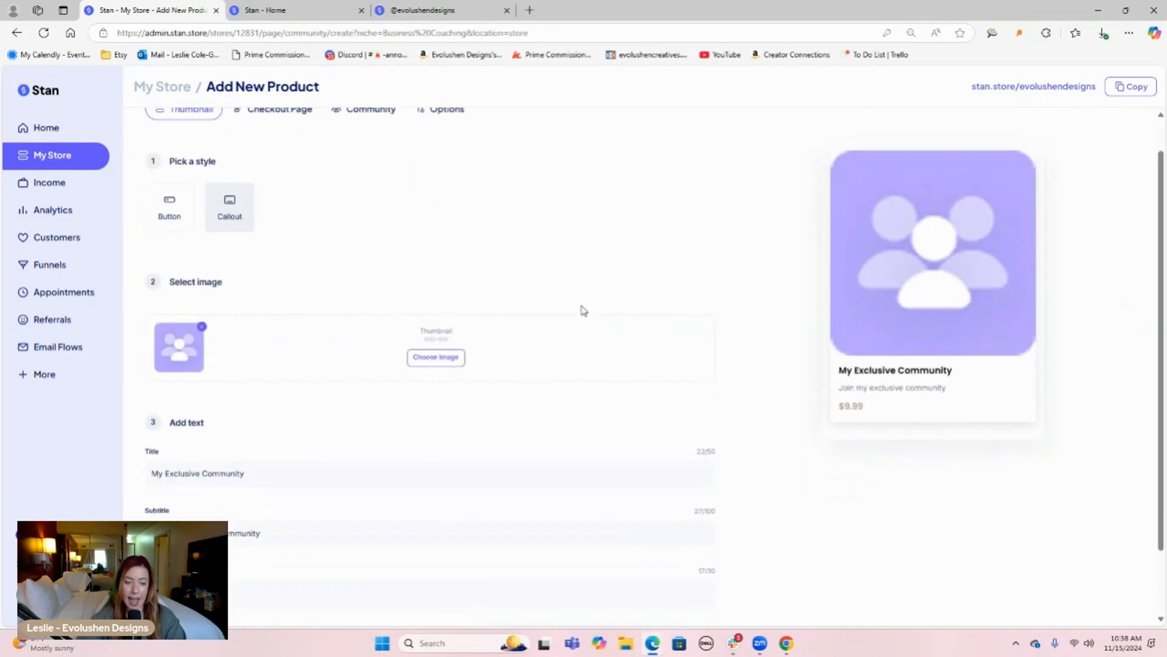
{"action": "scroll", "coordinate": [582, 307], "scroll_direction": "up", "scroll_amount": 3}
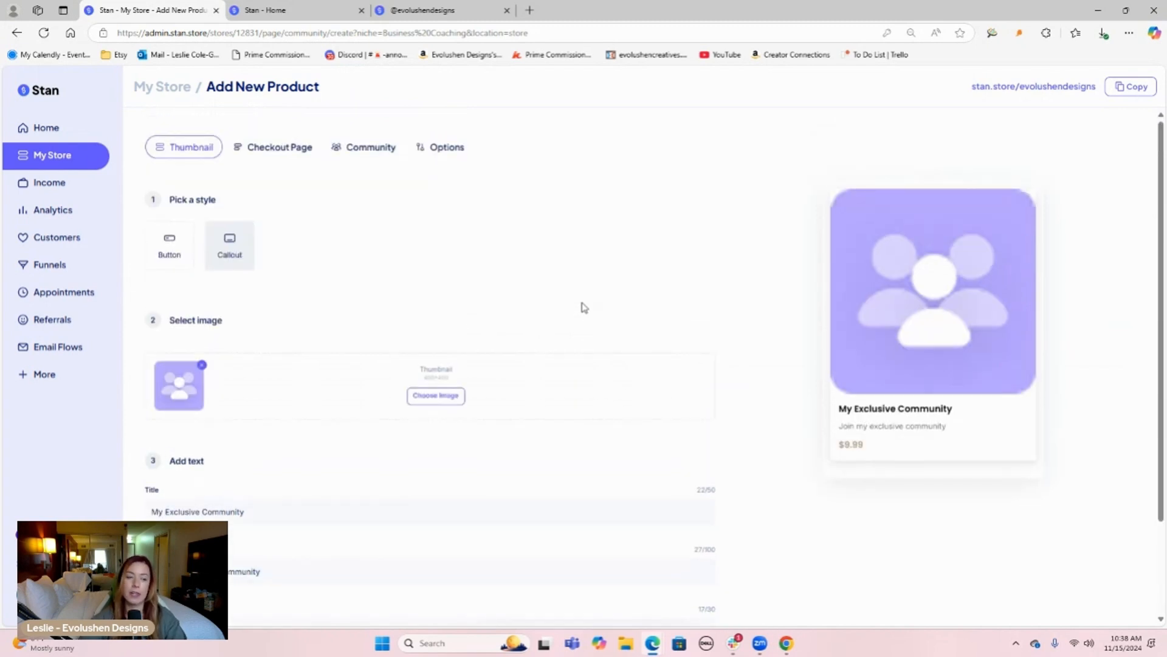
{"action": "left_click", "coordinate": [387, 153]}
{"action": "scroll", "coordinate": [928, 375], "scroll_direction": "down", "scroll_amount": 3}
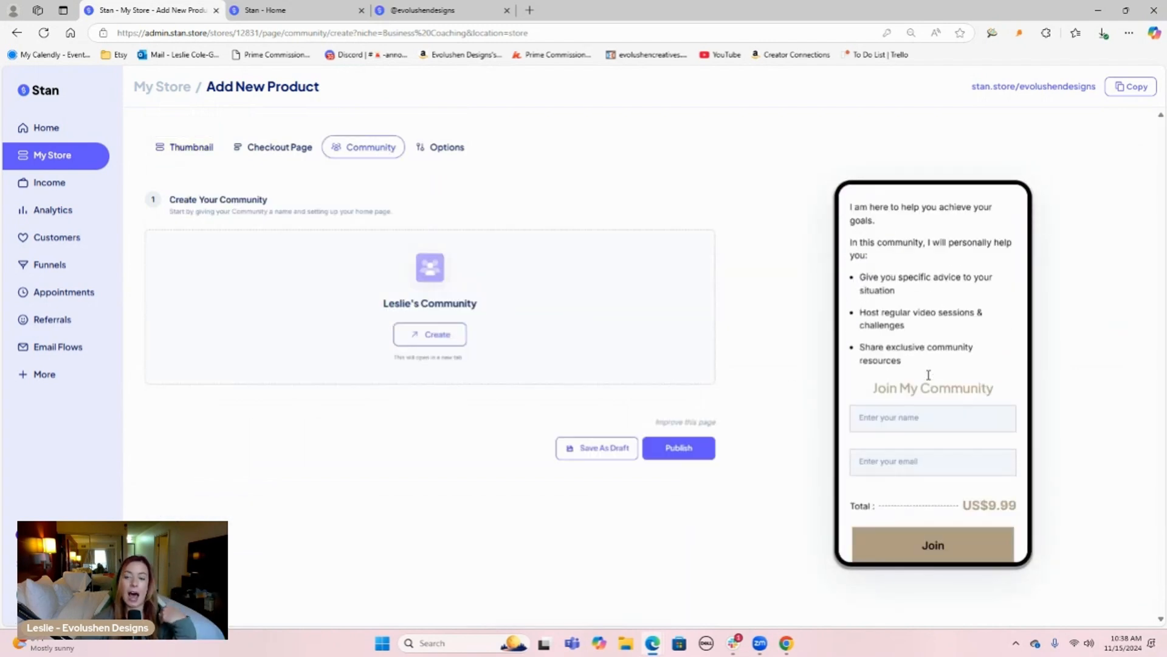
{"action": "scroll", "coordinate": [928, 375], "scroll_direction": "up", "scroll_amount": 3}
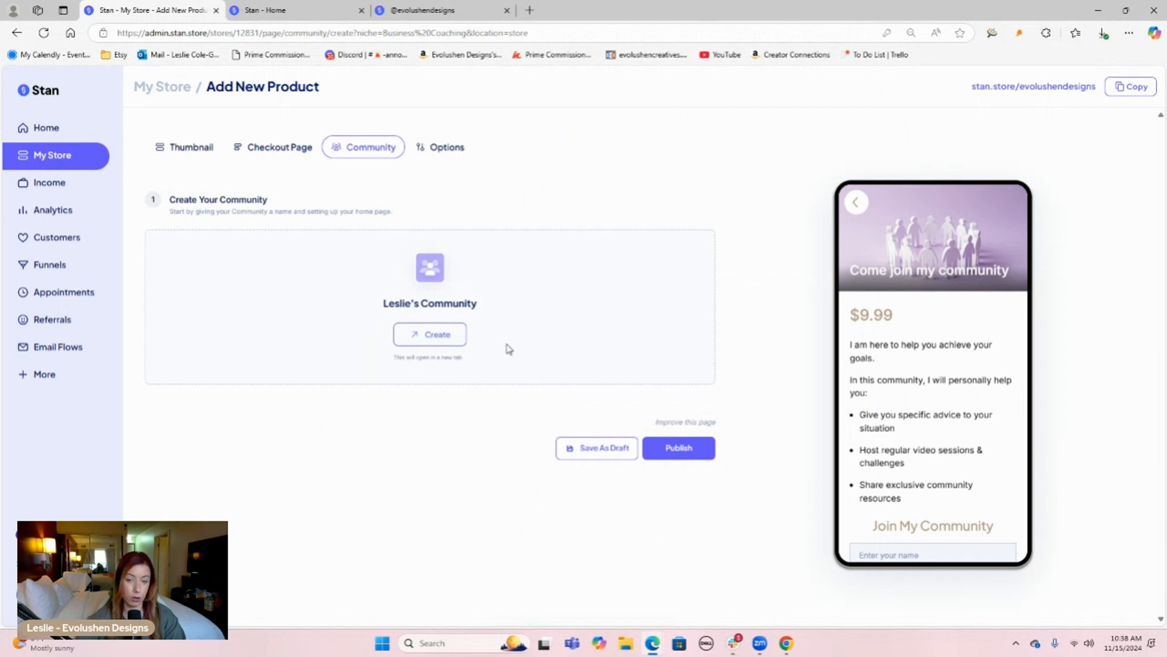
{"action": "left_click", "coordinate": [16, 33]}
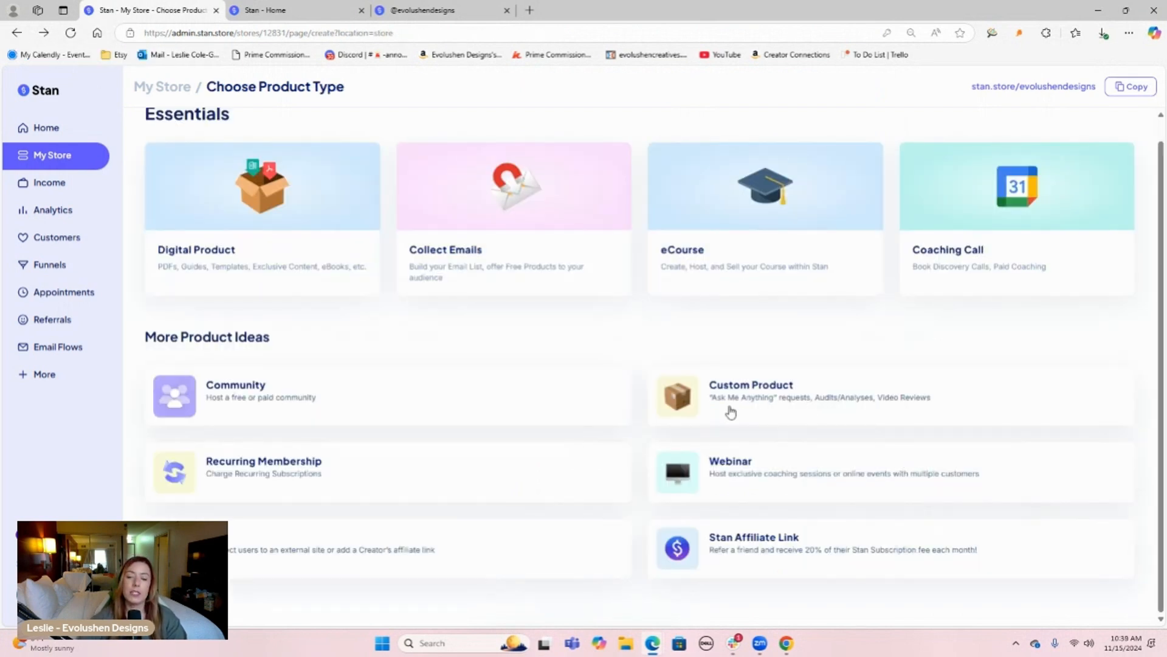
- Open a new Custom Product and examine its thumbnail style, image, title, subtitle and button text fields
{"action": "left_click", "coordinate": [823, 406]}
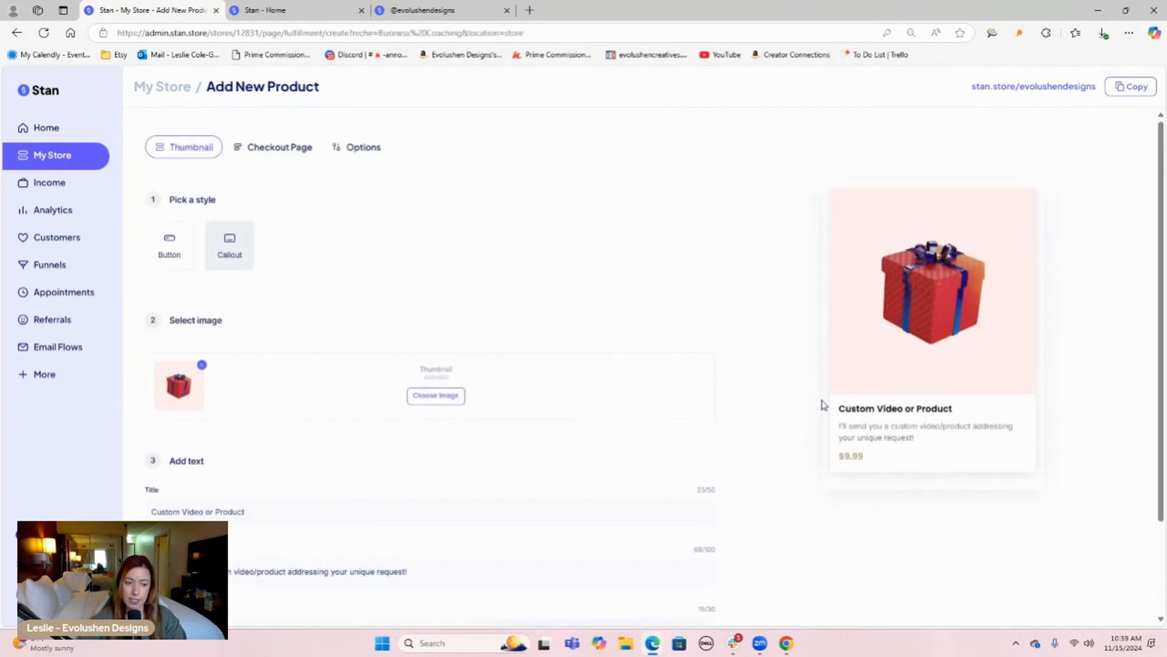
{"action": "scroll", "coordinate": [780, 415], "scroll_direction": "down", "scroll_amount": 2}
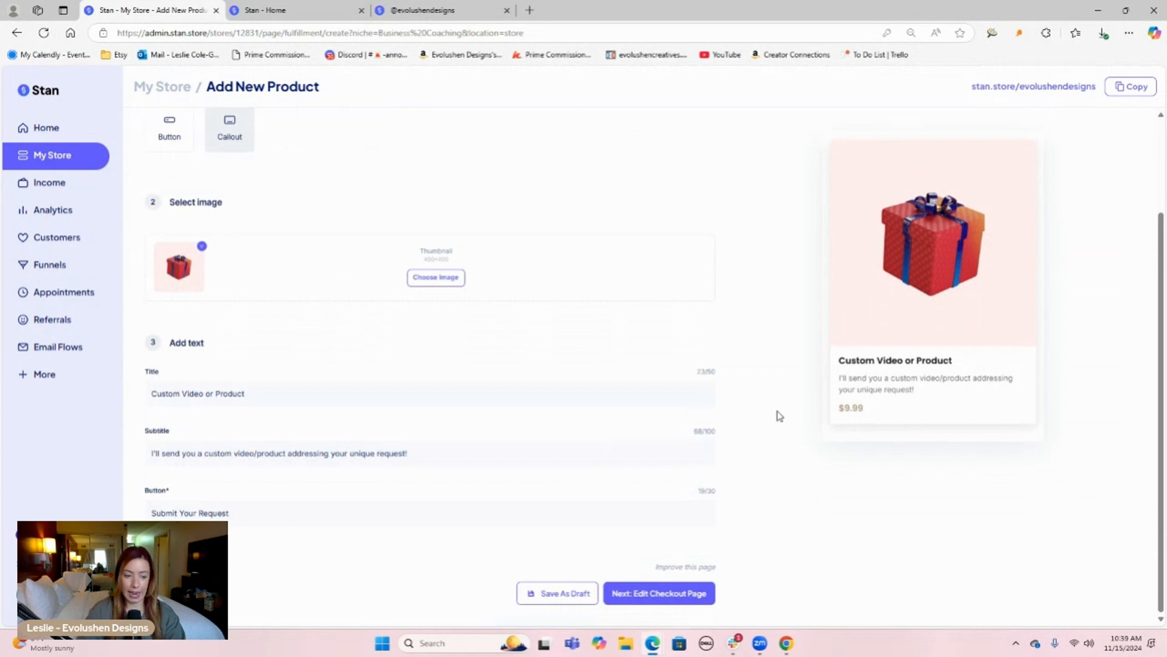
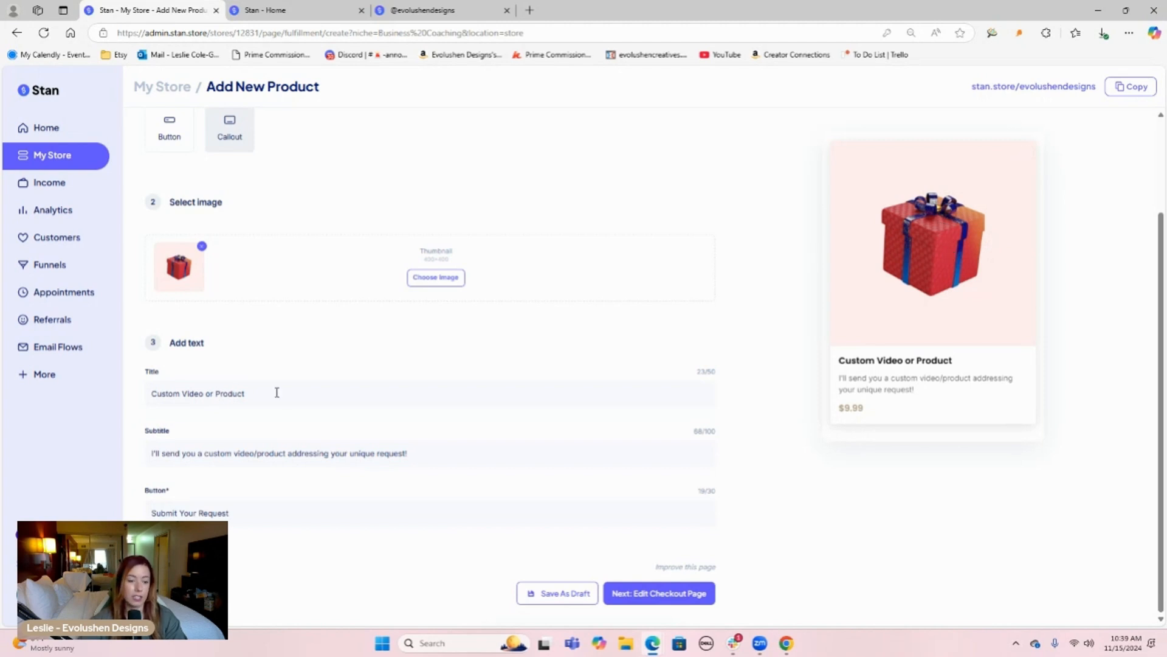
{"action": "scroll", "coordinate": [276, 392], "scroll_direction": "up", "scroll_amount": 1}
{"action": "scroll", "coordinate": [276, 394], "scroll_direction": "up", "scroll_amount": 1}
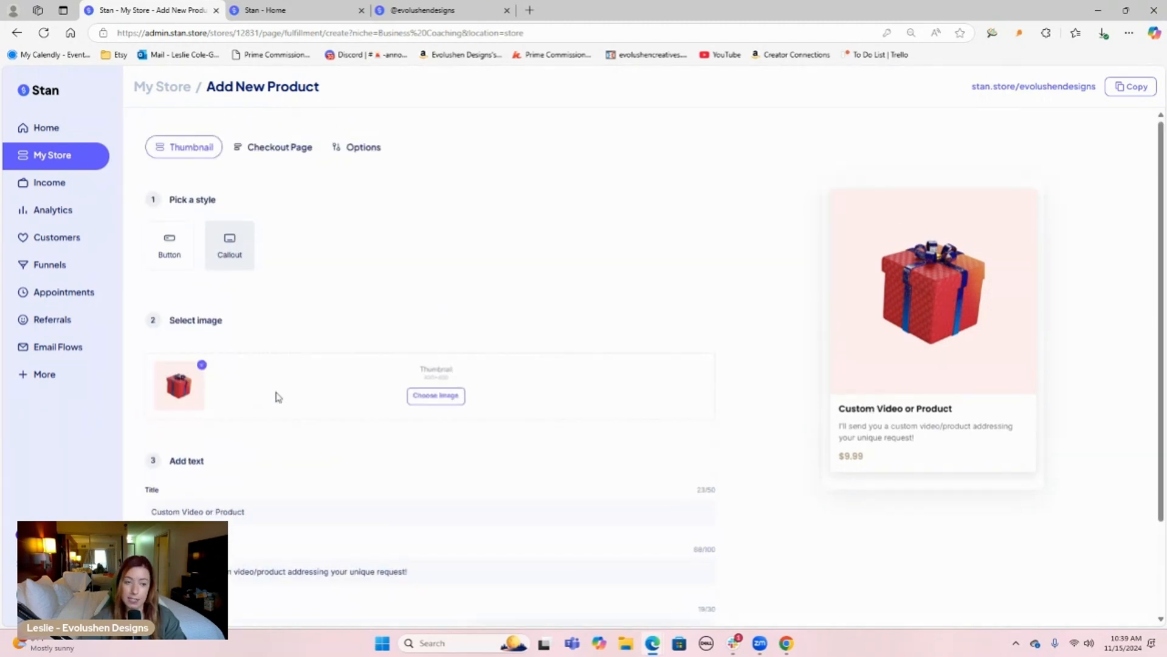
- Open a new Recurring Membership product and examine its thumbnail, checkout page and recurring billing intervals
{"action": "left_click", "coordinate": [21, 33]}
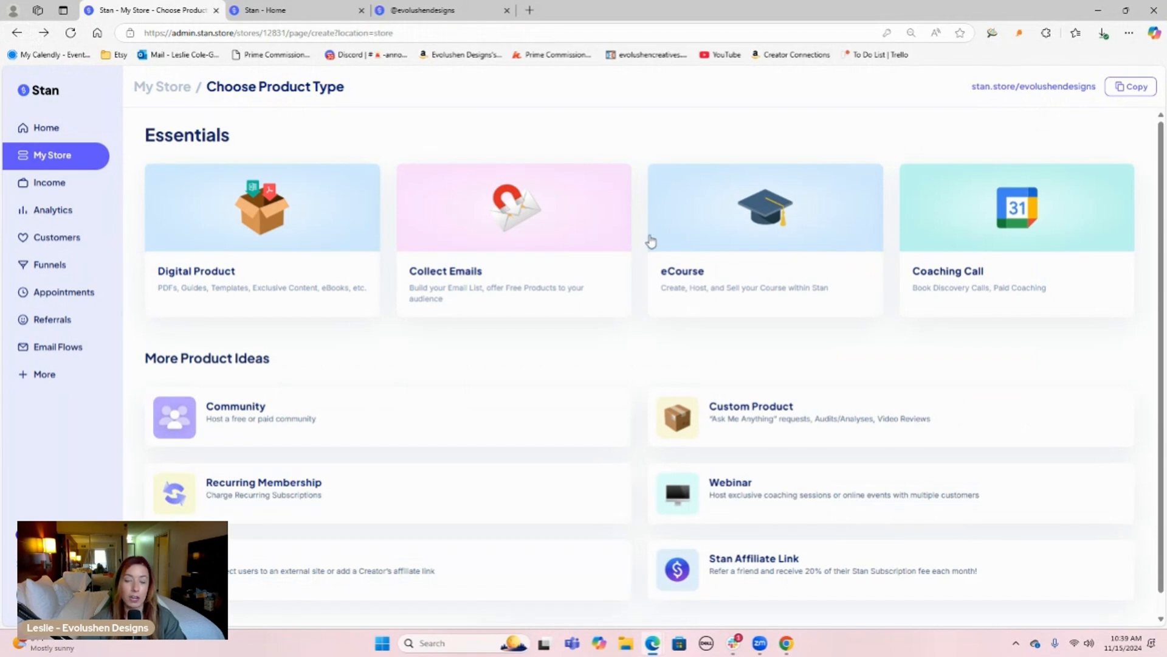
{"action": "scroll", "coordinate": [649, 240], "scroll_direction": "down", "scroll_amount": 1}
{"action": "left_click", "coordinate": [305, 480]}
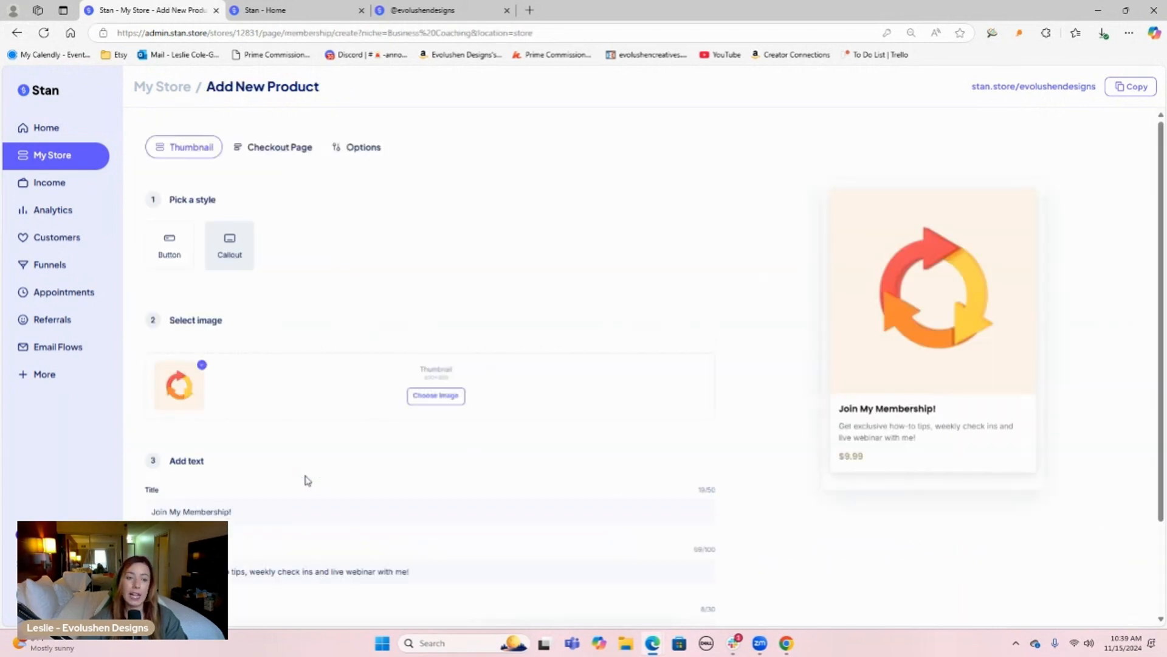
{"action": "scroll", "coordinate": [763, 358], "scroll_direction": "down", "scroll_amount": 2}
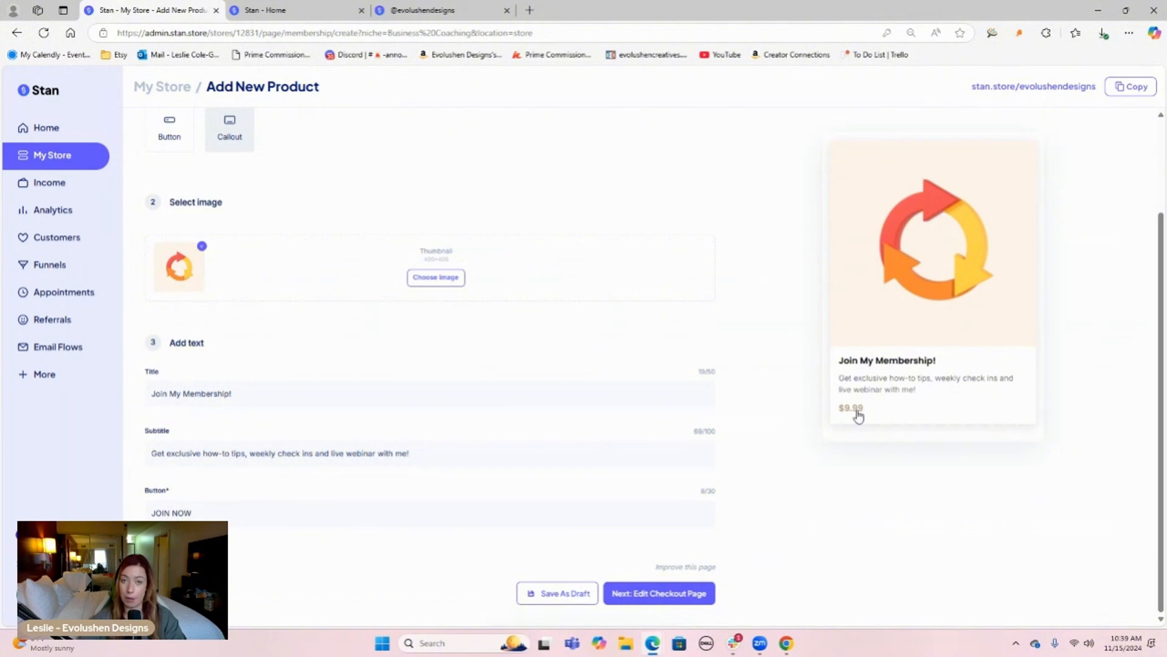
{"action": "scroll", "coordinate": [724, 412], "scroll_direction": "up", "scroll_amount": 3}
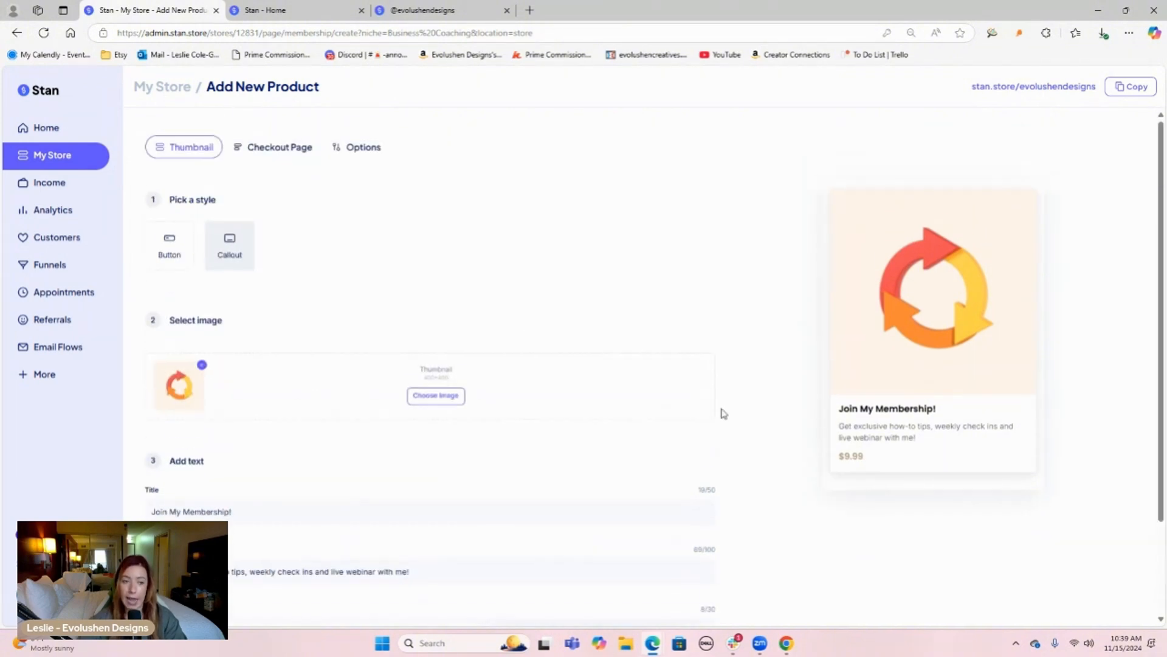
{"action": "left_click", "coordinate": [274, 152]}
{"action": "scroll", "coordinate": [391, 263], "scroll_direction": "down", "scroll_amount": 8}
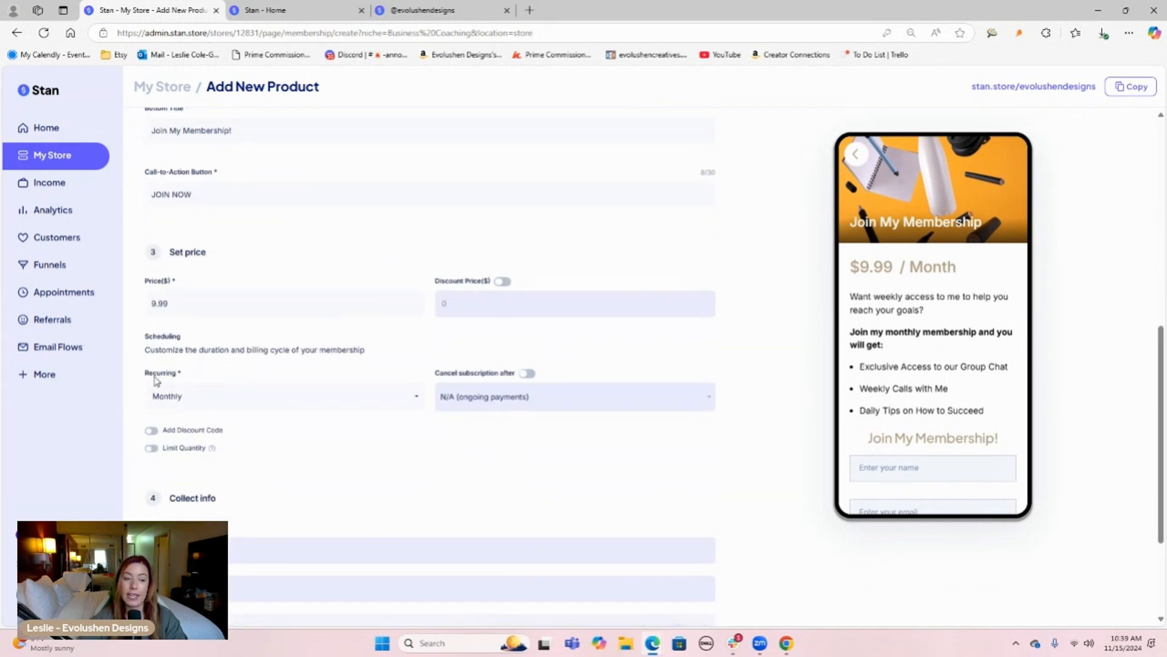
{"action": "left_click", "coordinate": [183, 406]}
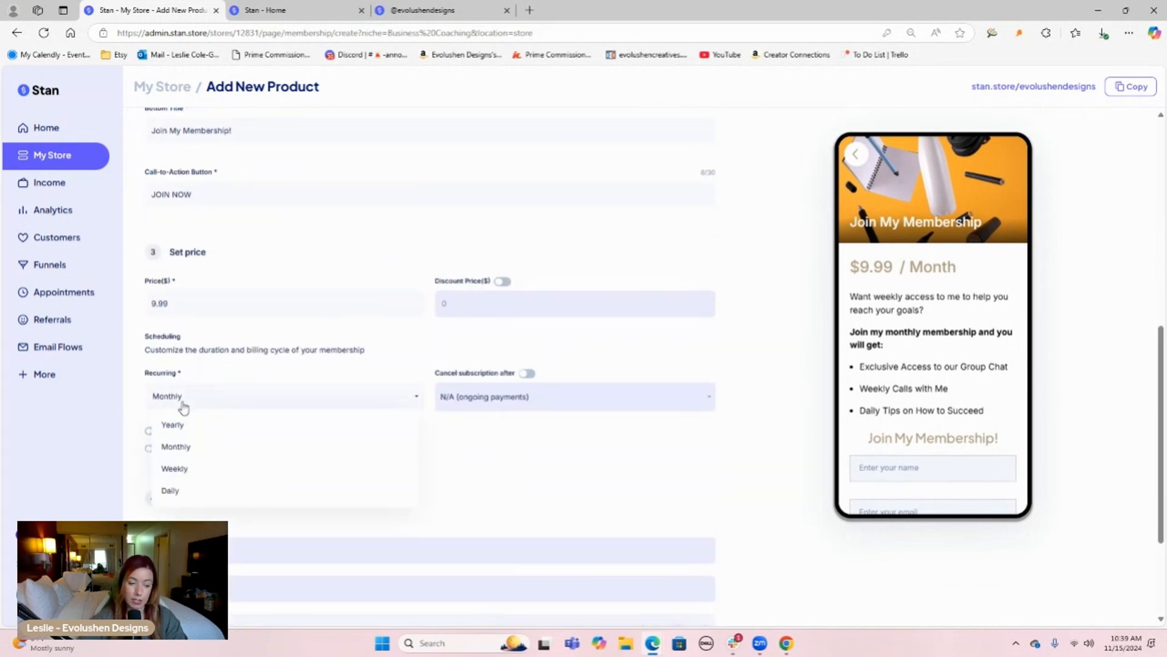
{"action": "left_click", "coordinate": [575, 471]}
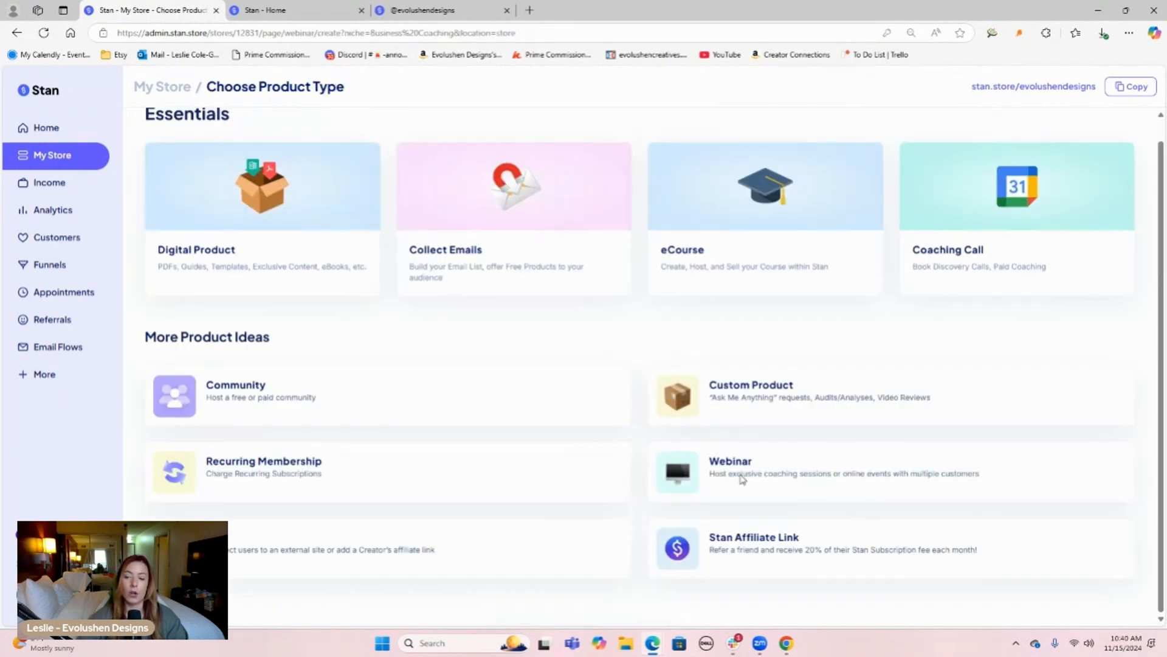
- Open a new Webinar product and examine its thumbnail settings and the checkout page's description, price and collected info fields
{"action": "left_click", "coordinate": [743, 476]}
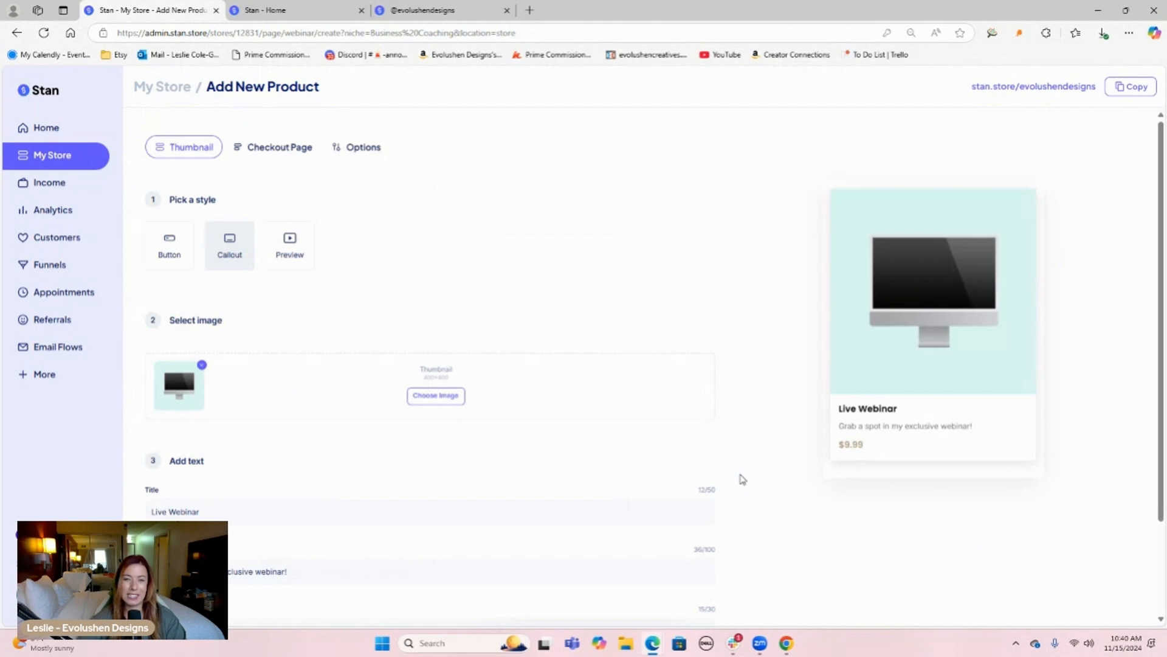
{"action": "scroll", "coordinate": [742, 477], "scroll_direction": "down", "scroll_amount": 2}
{"action": "scroll", "coordinate": [740, 477], "scroll_direction": "up", "scroll_amount": 2}
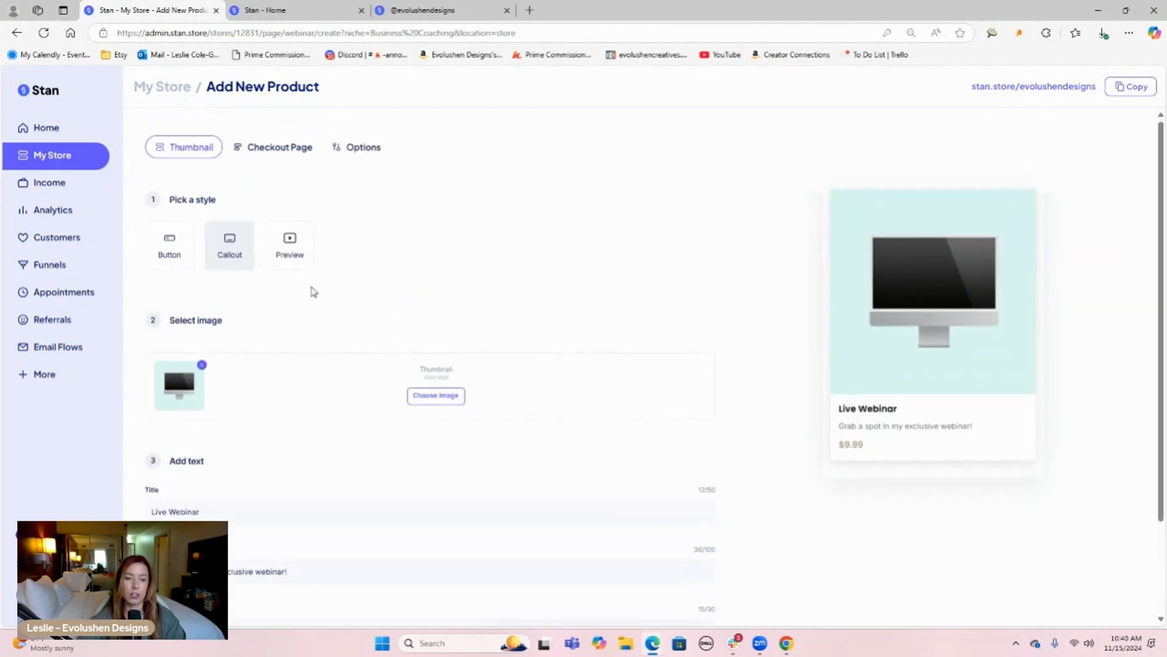
{"action": "left_click", "coordinate": [284, 159]}
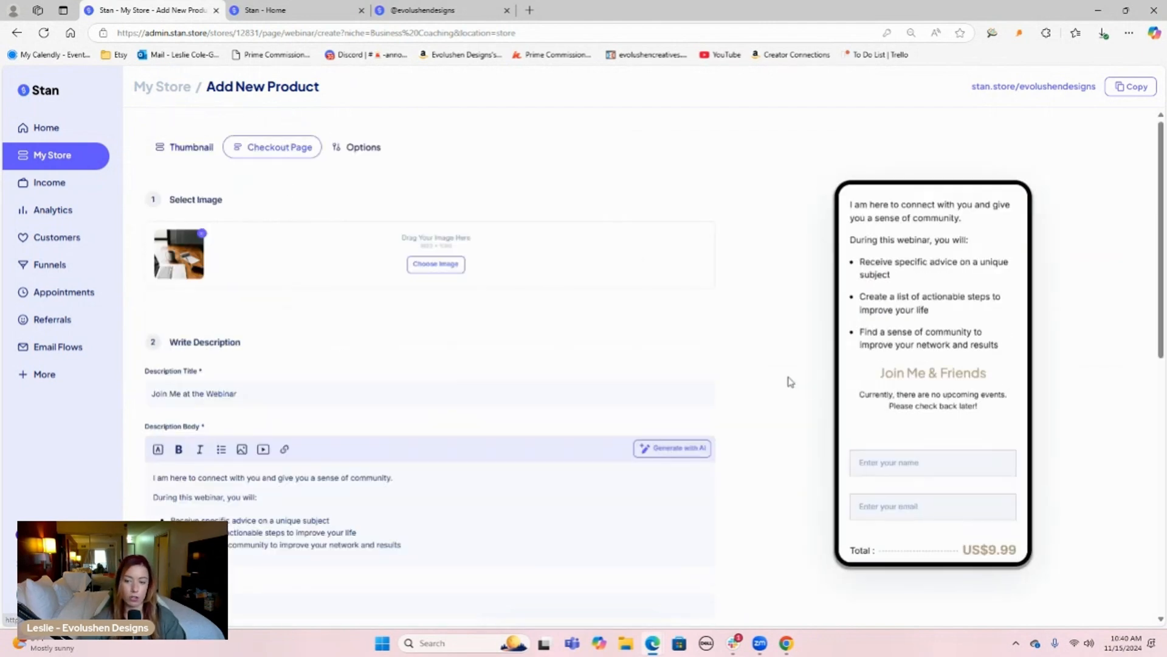
{"action": "scroll", "coordinate": [785, 382], "scroll_direction": "down", "scroll_amount": 4}
{"action": "scroll", "coordinate": [784, 381], "scroll_direction": "down", "scroll_amount": 5}
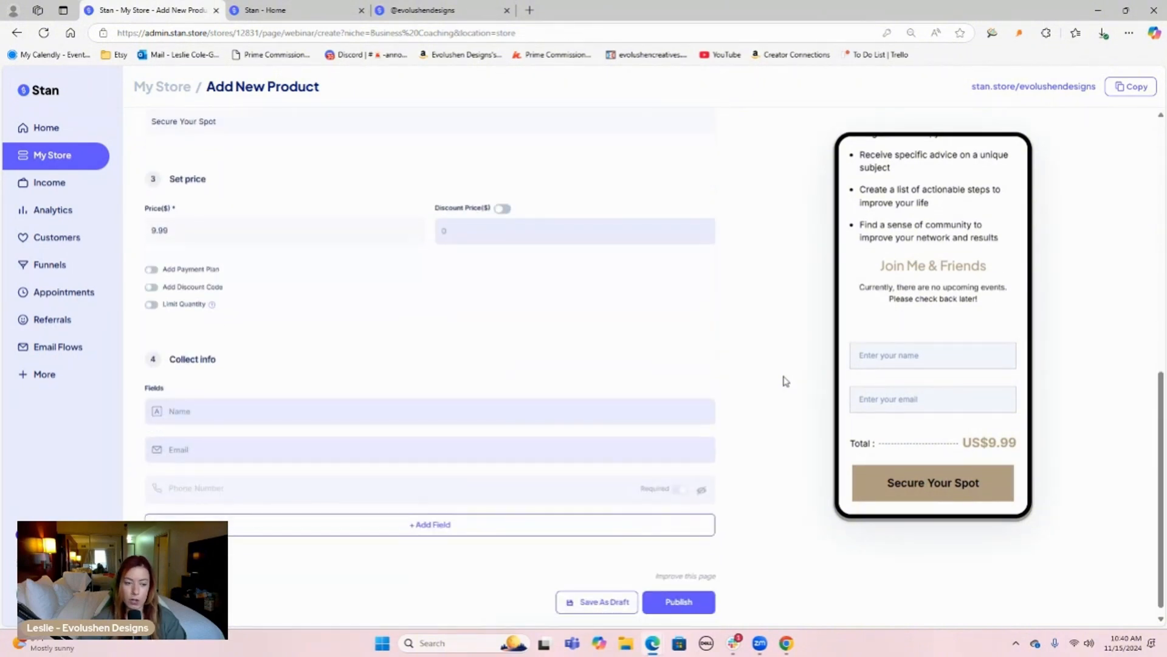
{"action": "scroll", "coordinate": [783, 381], "scroll_direction": "up", "scroll_amount": 9}
- In the webinar configuration options, review the meeting location choices and set the duration to 60 min
{"action": "left_click", "coordinate": [367, 153]}
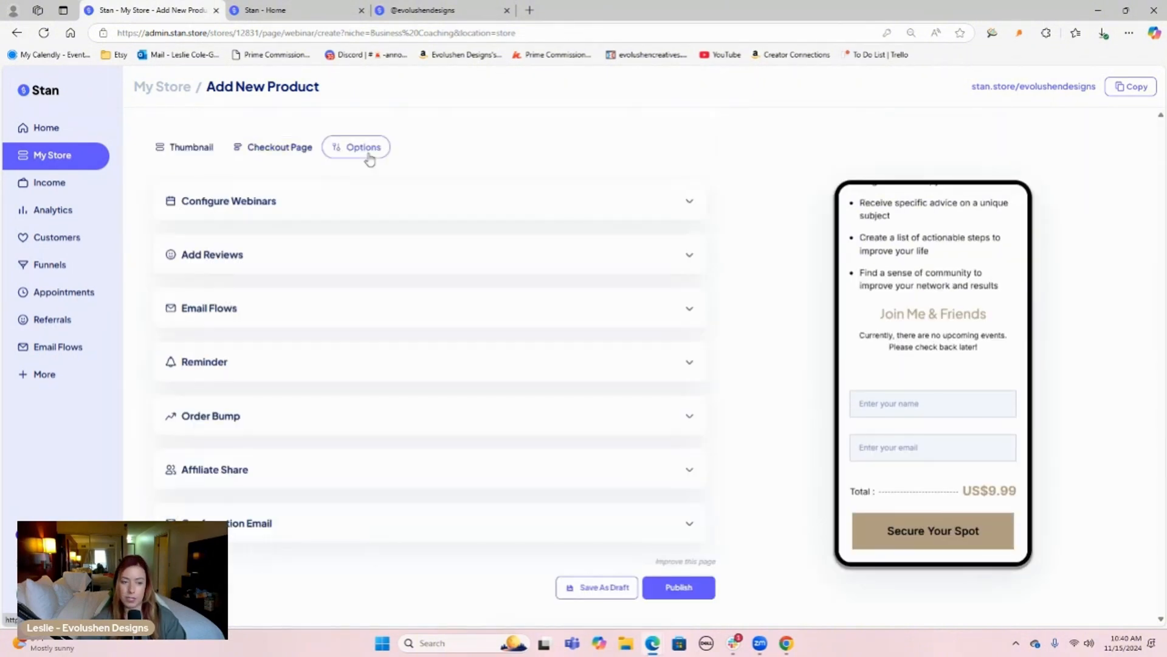
{"action": "left_click", "coordinate": [292, 213]}
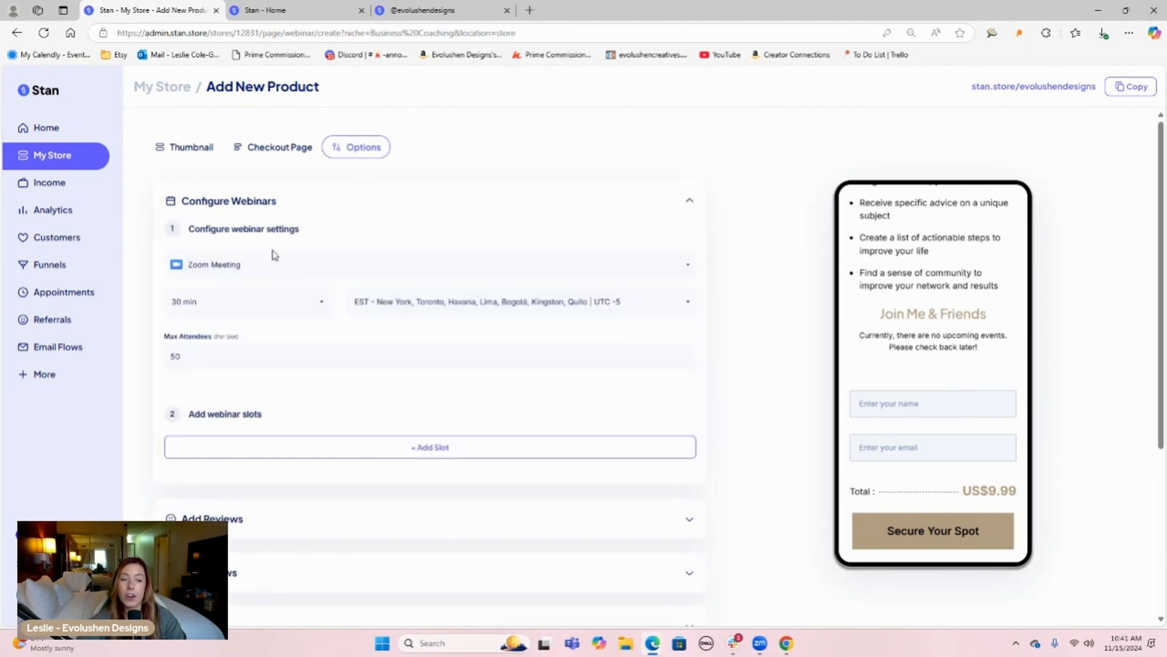
{"action": "left_click", "coordinate": [230, 268]}
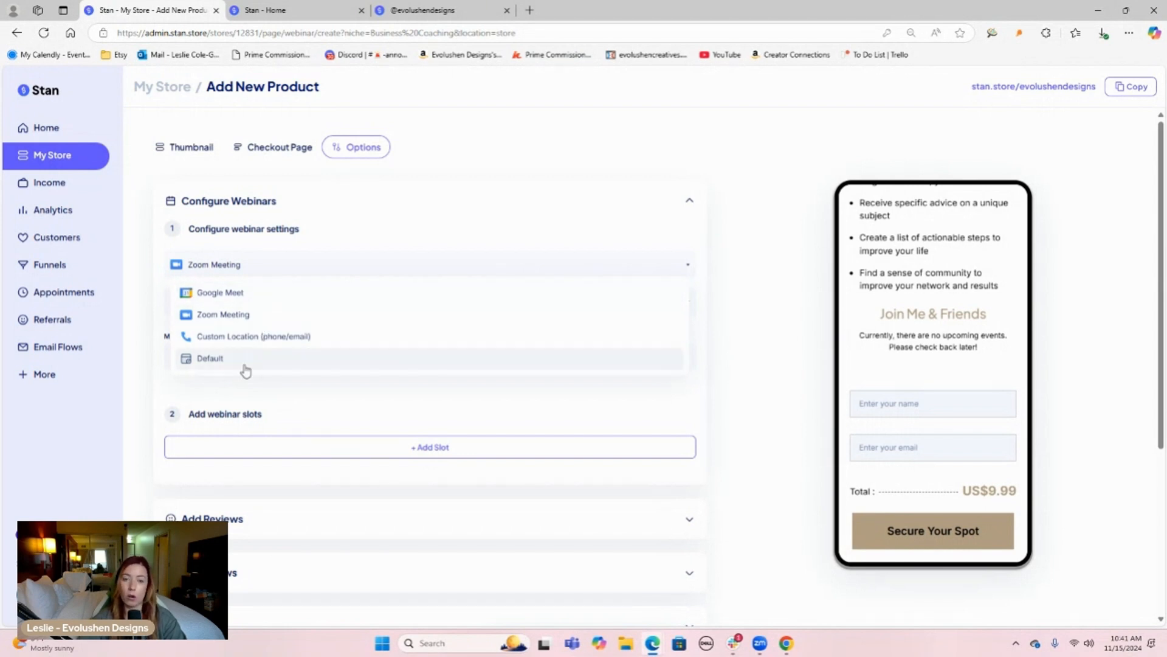
{"action": "left_click", "coordinate": [173, 266]}
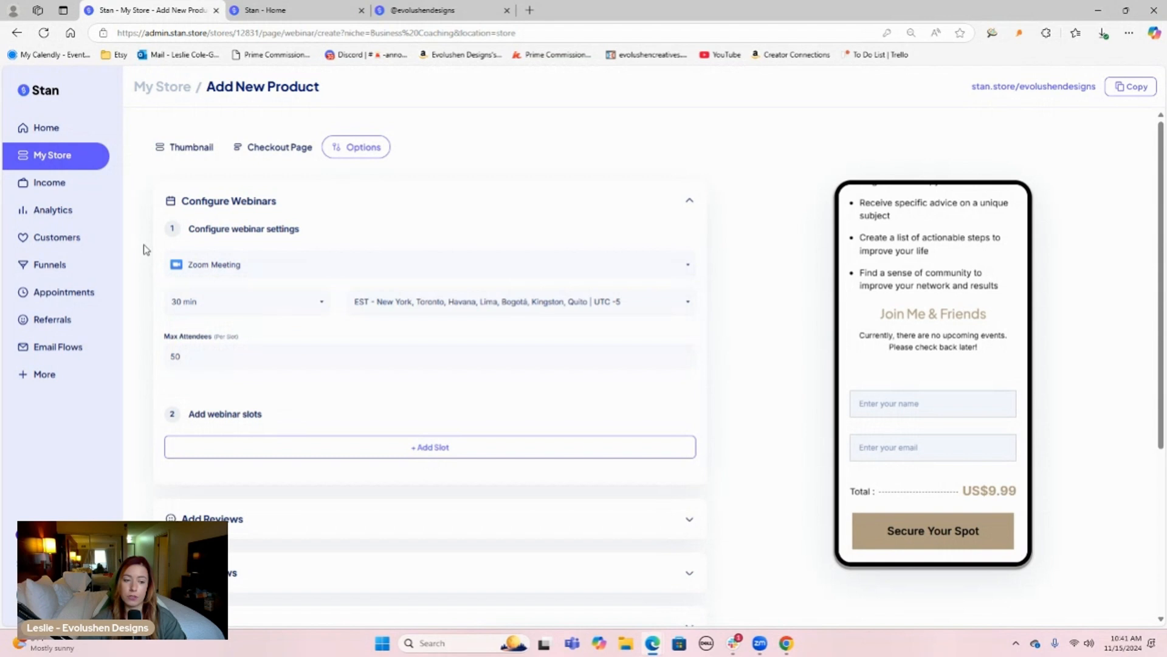
{"action": "left_click", "coordinate": [265, 296]}
{"action": "left_click", "coordinate": [208, 407]}
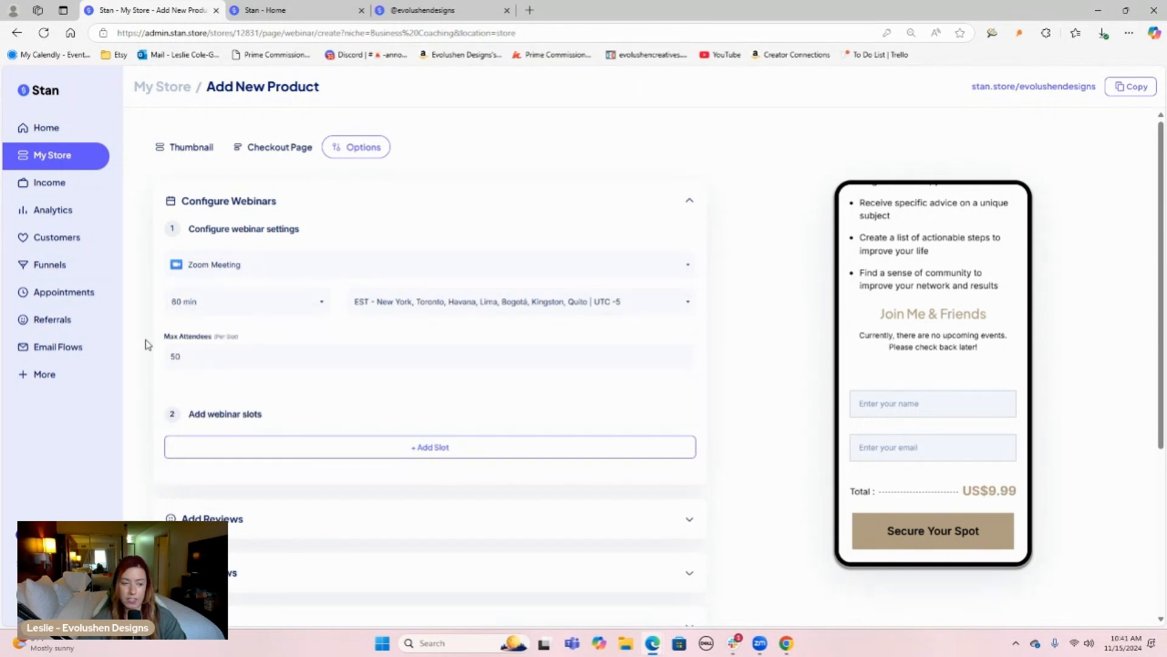
- Add a webinar slot on Nov 26, 2024 at 4:00 PM, plus a second slot with the default date and time
{"action": "left_click", "coordinate": [453, 450]}
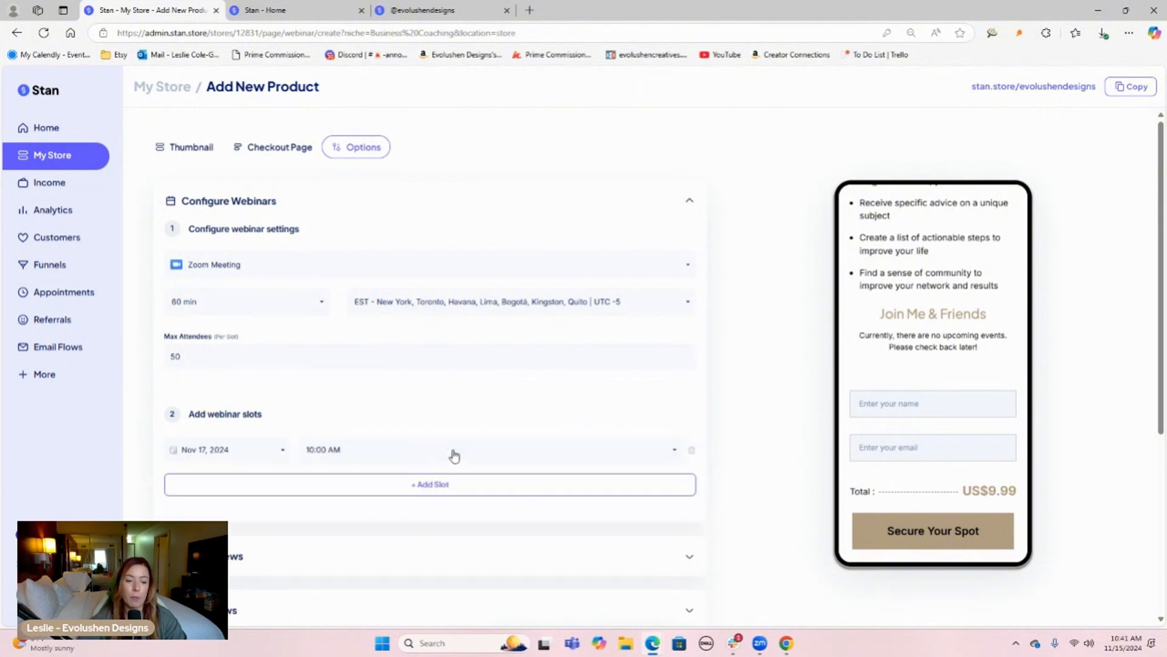
{"action": "scroll", "coordinate": [454, 456], "scroll_direction": "down", "scroll_amount": 2}
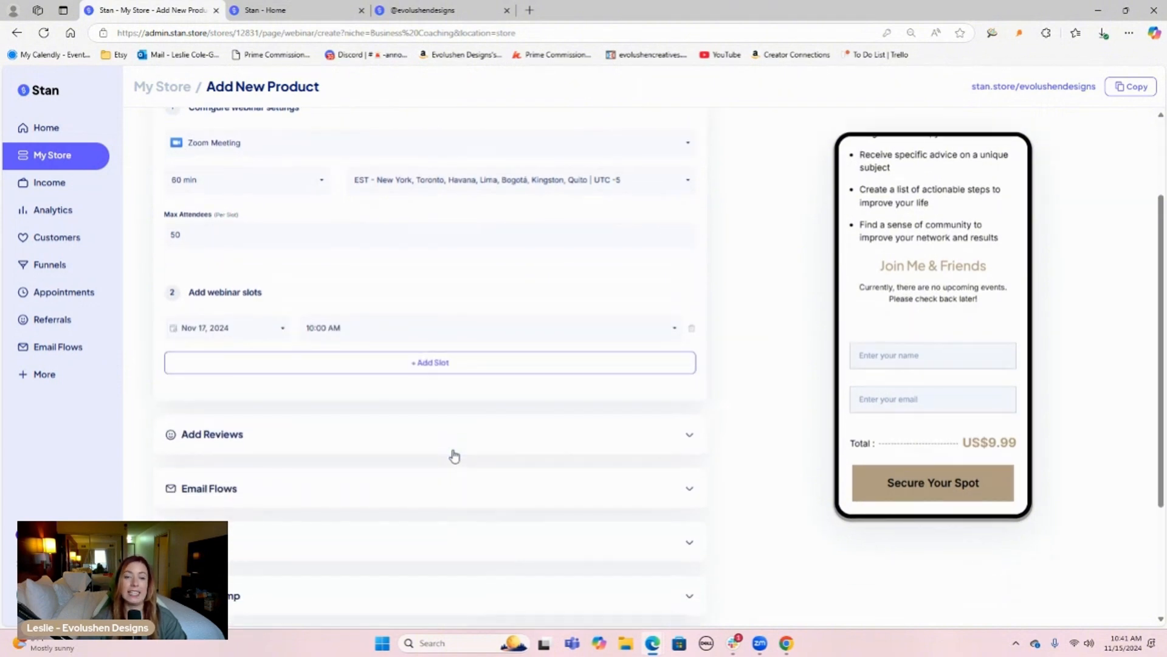
{"action": "scroll", "coordinate": [454, 456], "scroll_direction": "up", "scroll_amount": 1}
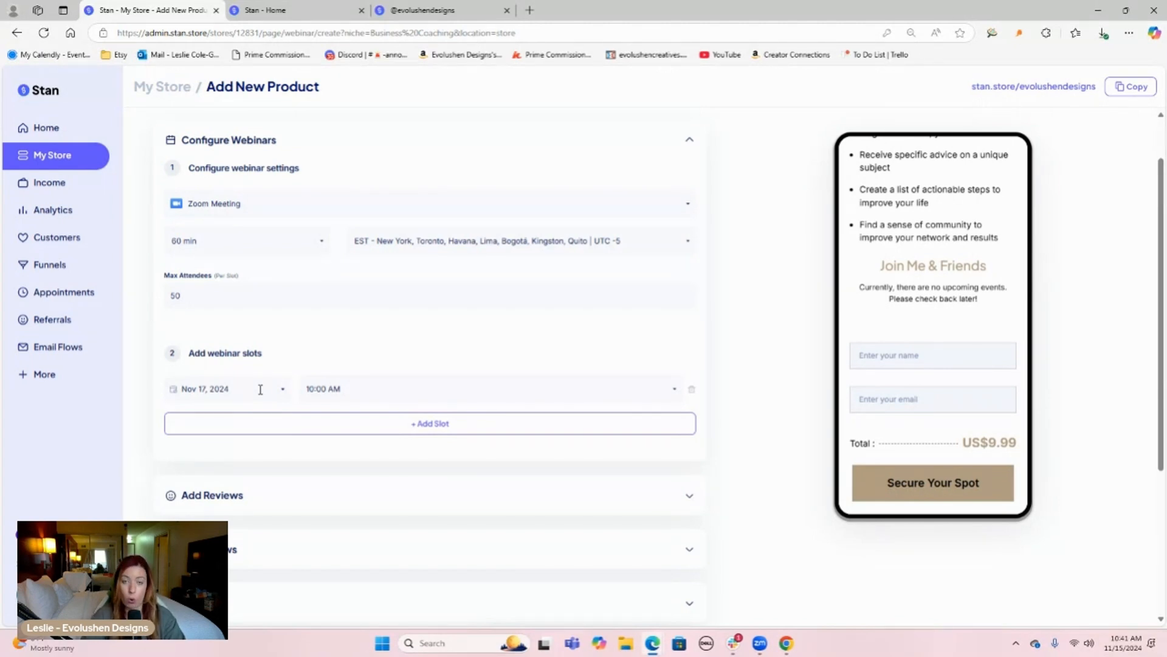
{"action": "left_click", "coordinate": [234, 389]}
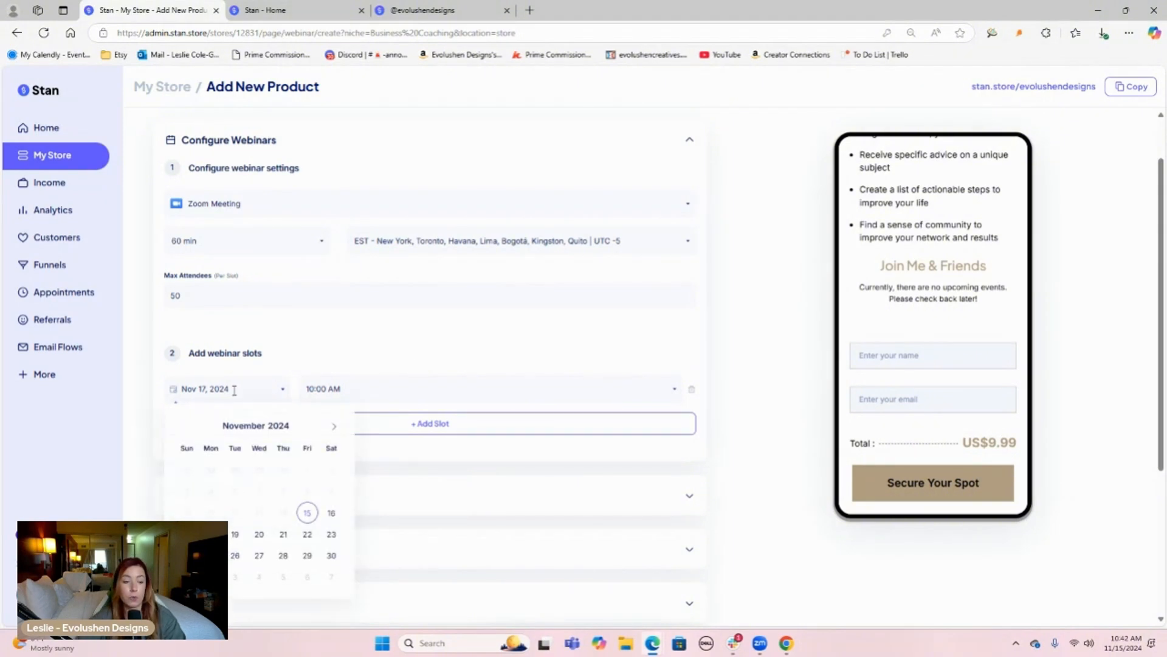
{"action": "left_click", "coordinate": [329, 428]}
{"action": "left_click", "coordinate": [185, 427]}
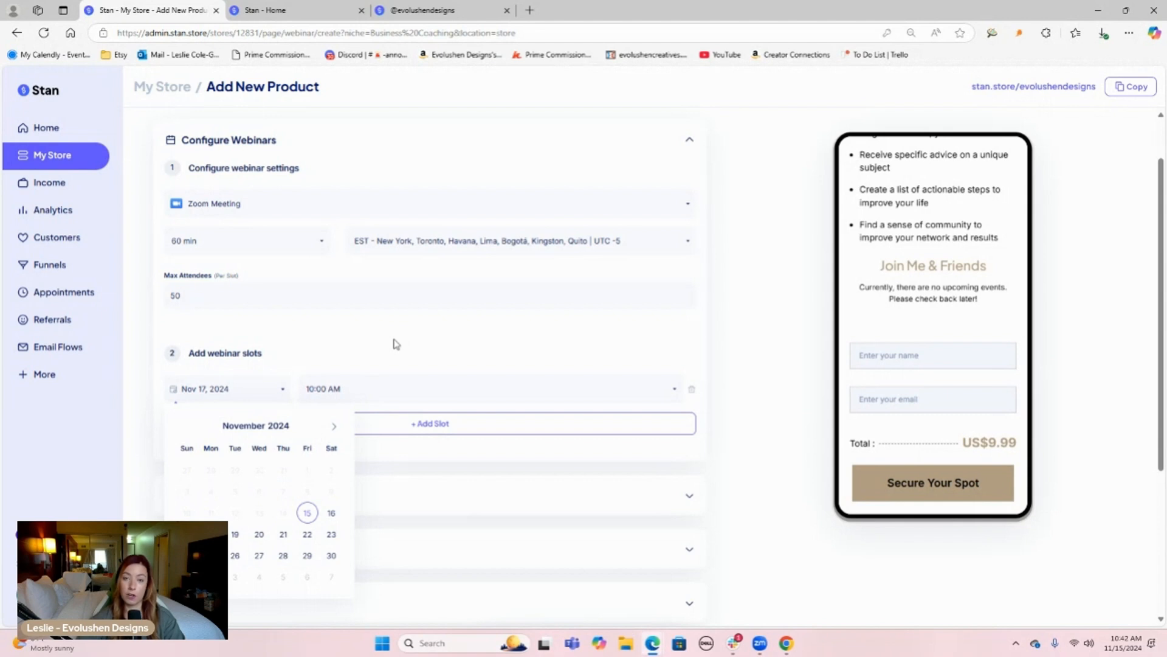
{"action": "left_click", "coordinate": [235, 555]}
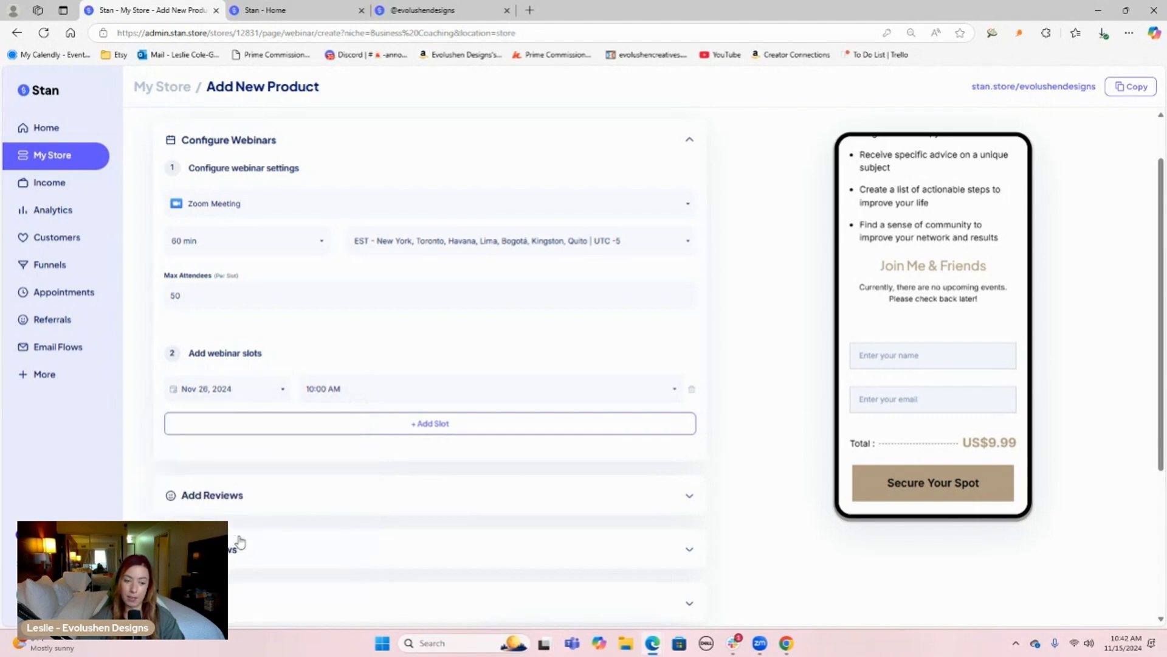
{"action": "left_click", "coordinate": [342, 393]}
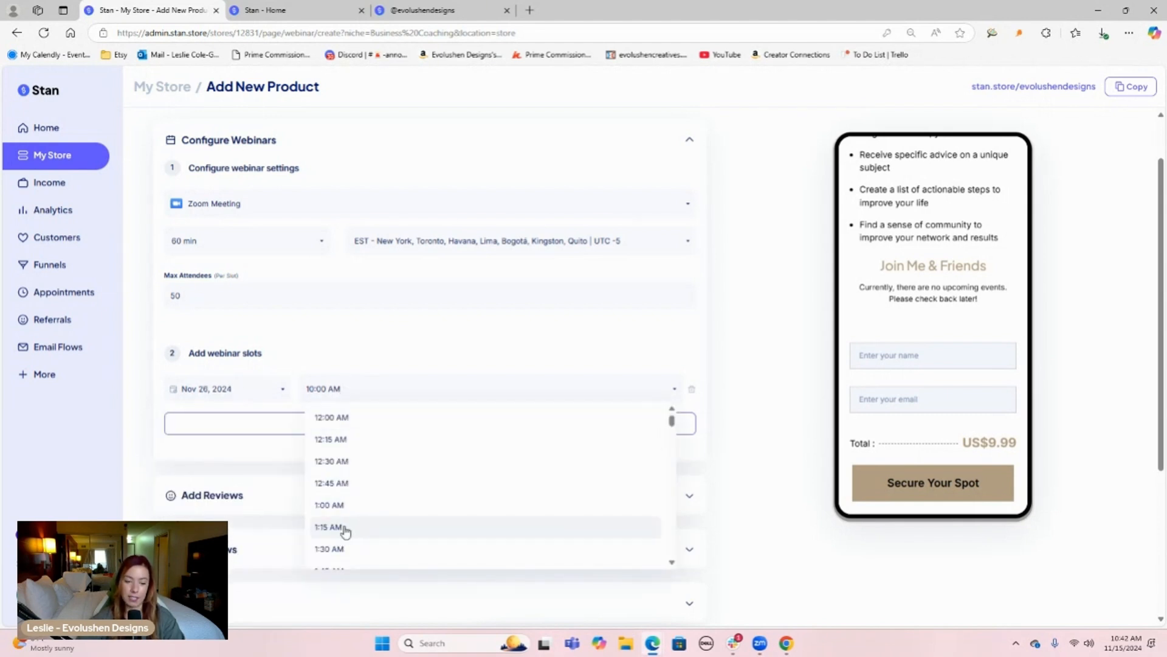
{"action": "scroll", "coordinate": [353, 486], "scroll_direction": "down", "scroll_amount": 15}
{"action": "left_click", "coordinate": [321, 445]}
{"action": "left_click", "coordinate": [315, 424]}
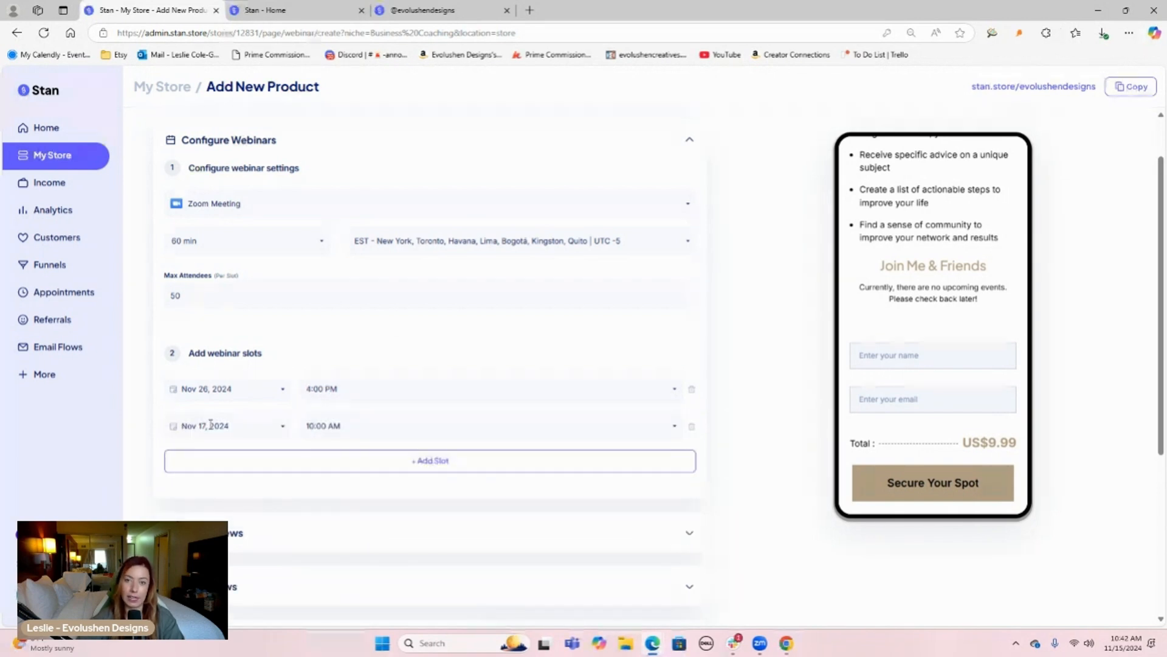
- Enable the webinar's email reminders, examine their body and timing settings, and return to the product types
{"action": "scroll", "coordinate": [956, 365], "scroll_direction": "up", "scroll_amount": 5}
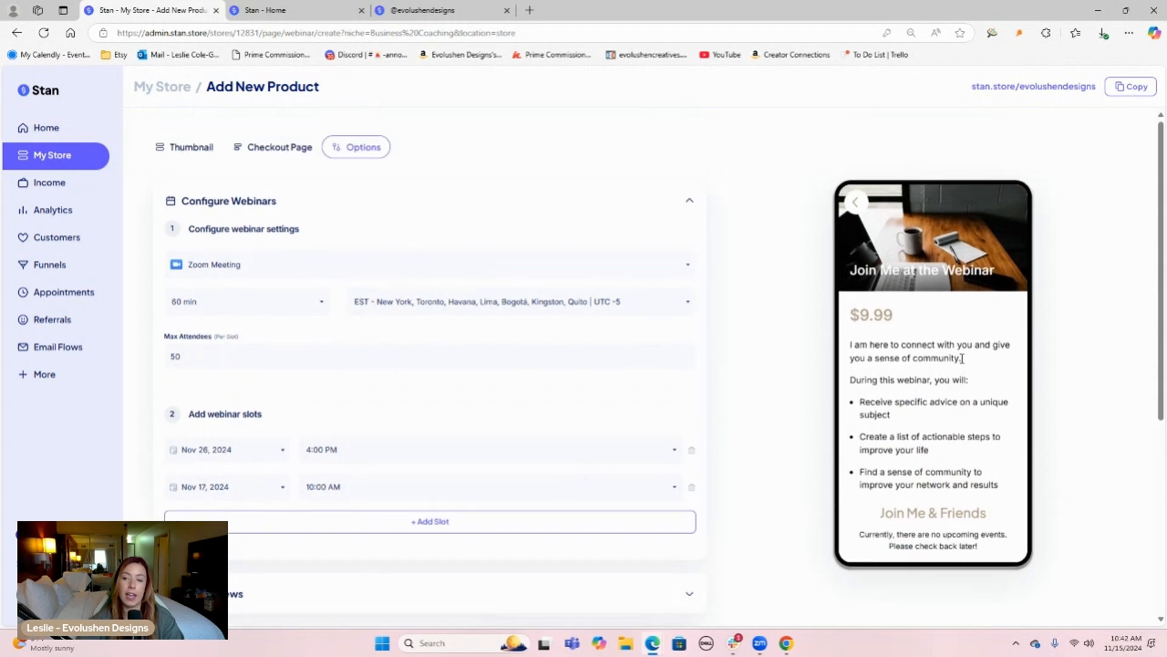
{"action": "scroll", "coordinate": [813, 369], "scroll_direction": "down", "scroll_amount": 4}
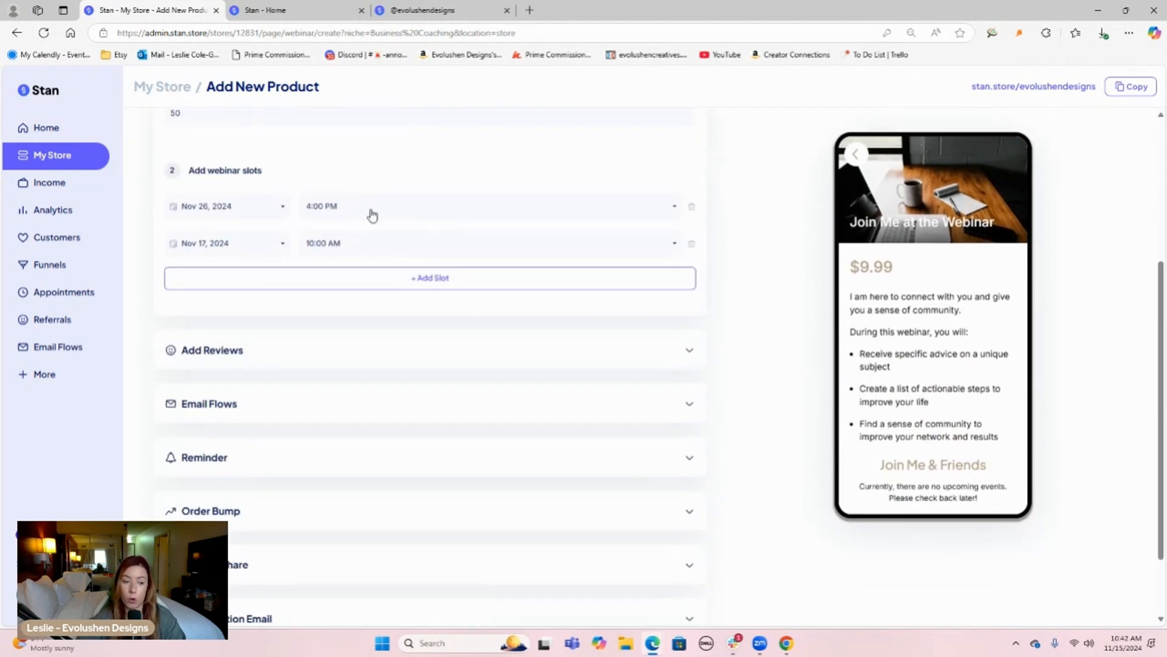
{"action": "scroll", "coordinate": [341, 417], "scroll_direction": "down", "scroll_amount": 2}
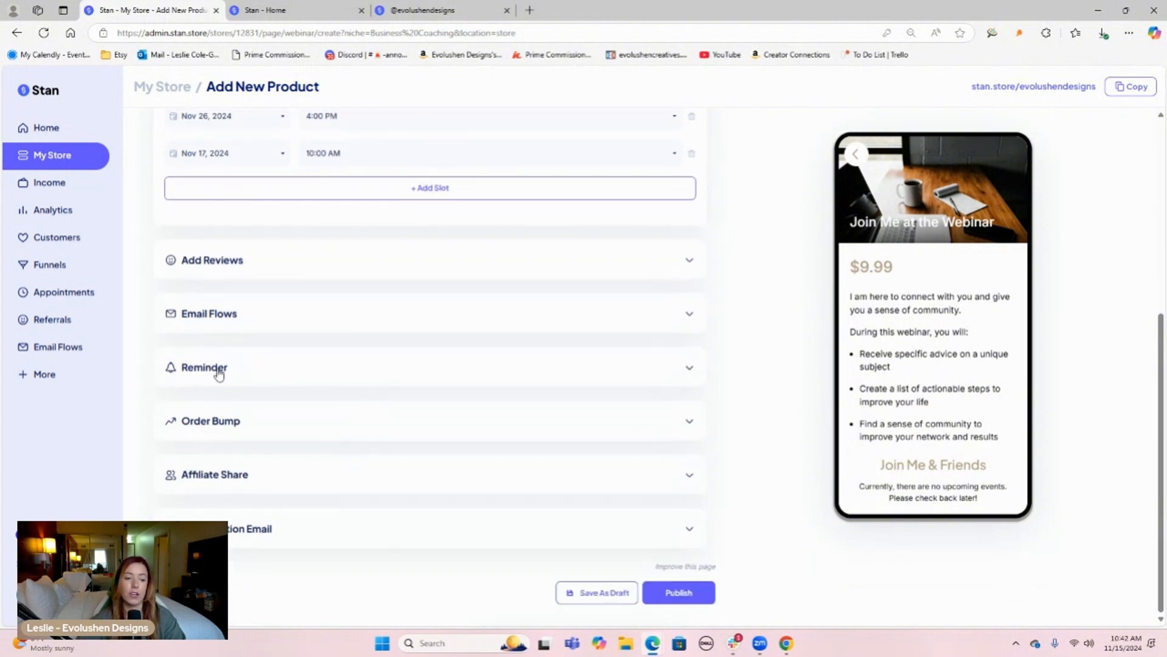
{"action": "left_click", "coordinate": [219, 373]}
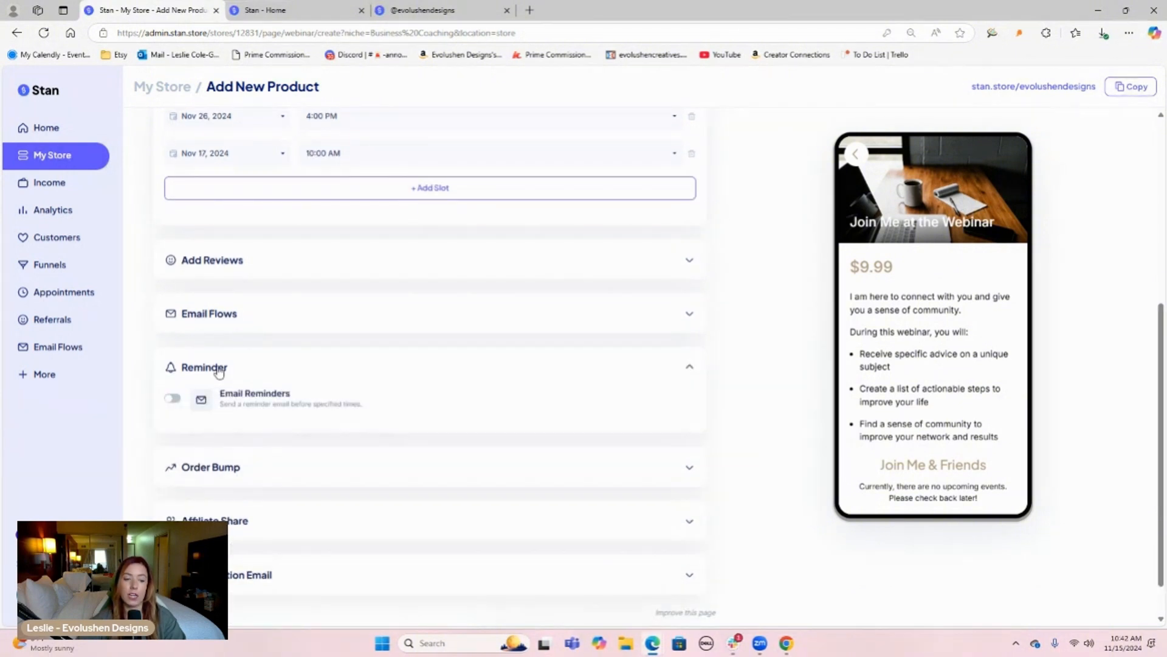
{"action": "left_click", "coordinate": [176, 399]}
{"action": "scroll", "coordinate": [480, 383], "scroll_direction": "down", "scroll_amount": 6}
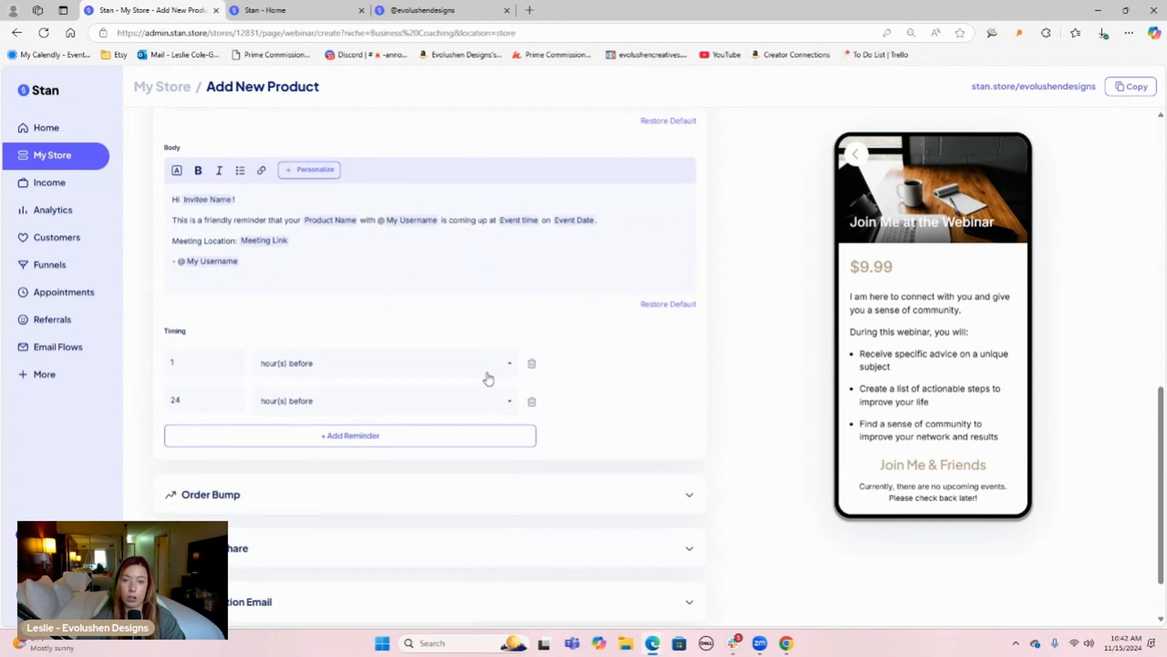
{"action": "scroll", "coordinate": [488, 378], "scroll_direction": "up", "scroll_amount": 10}
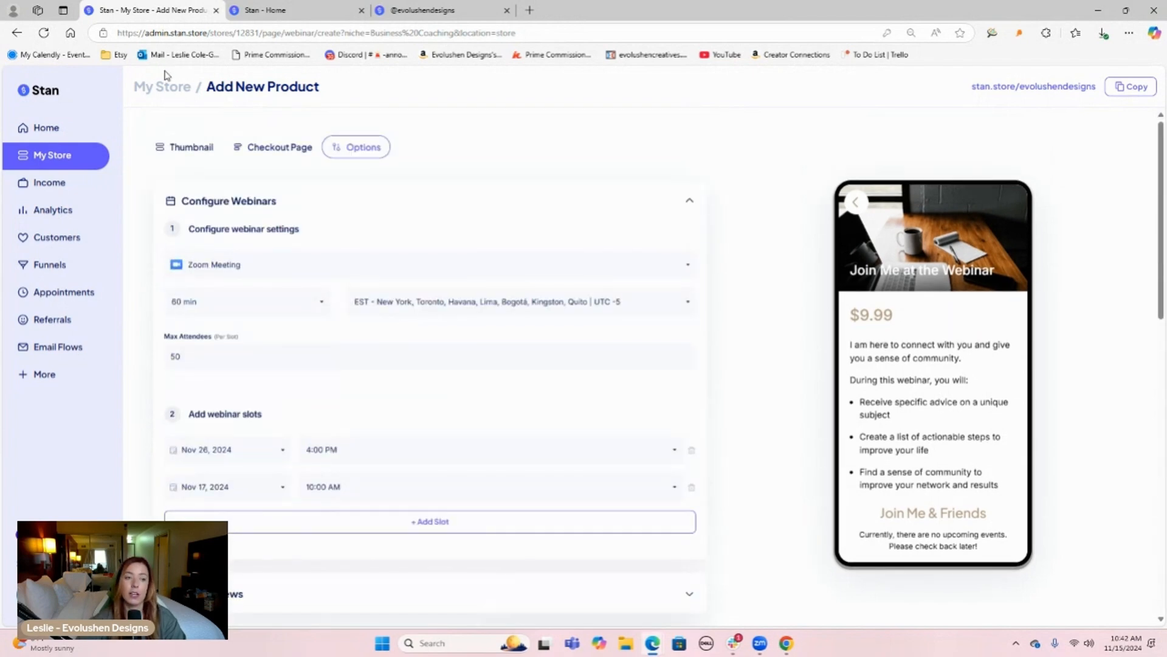
{"action": "left_click", "coordinate": [19, 33]}
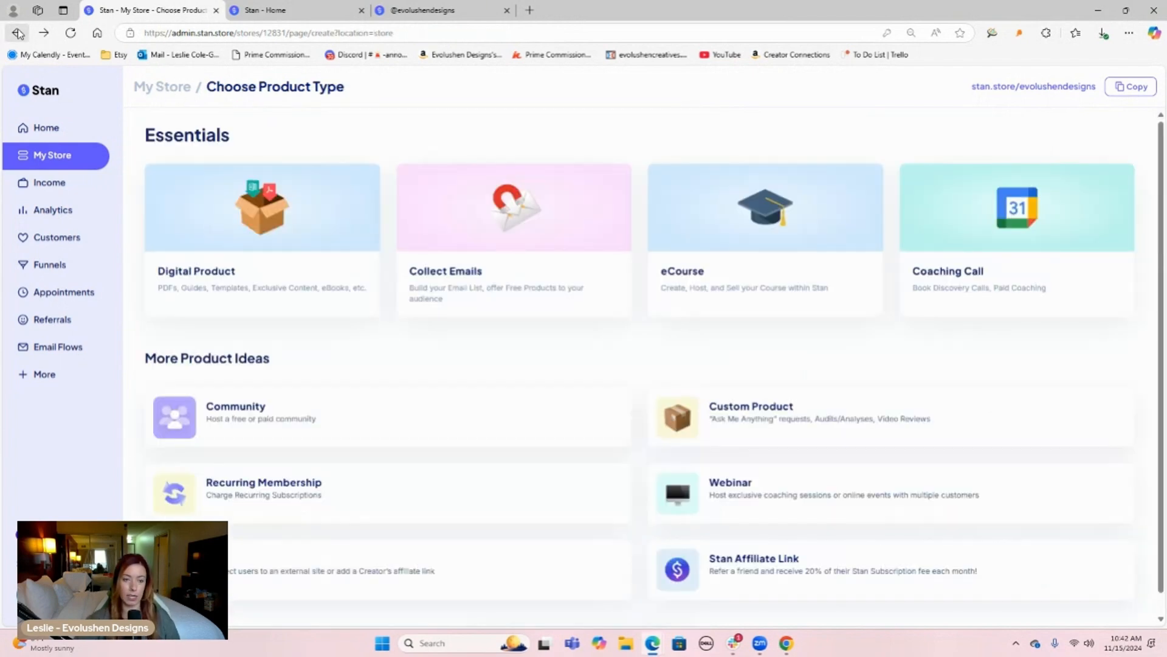
- Switch to the live store and open the external pages linked from the $300,000 Blueprint live stream and the free UGC Starter Kit
{"action": "scroll", "coordinate": [626, 321], "scroll_direction": "down", "scroll_amount": 1}
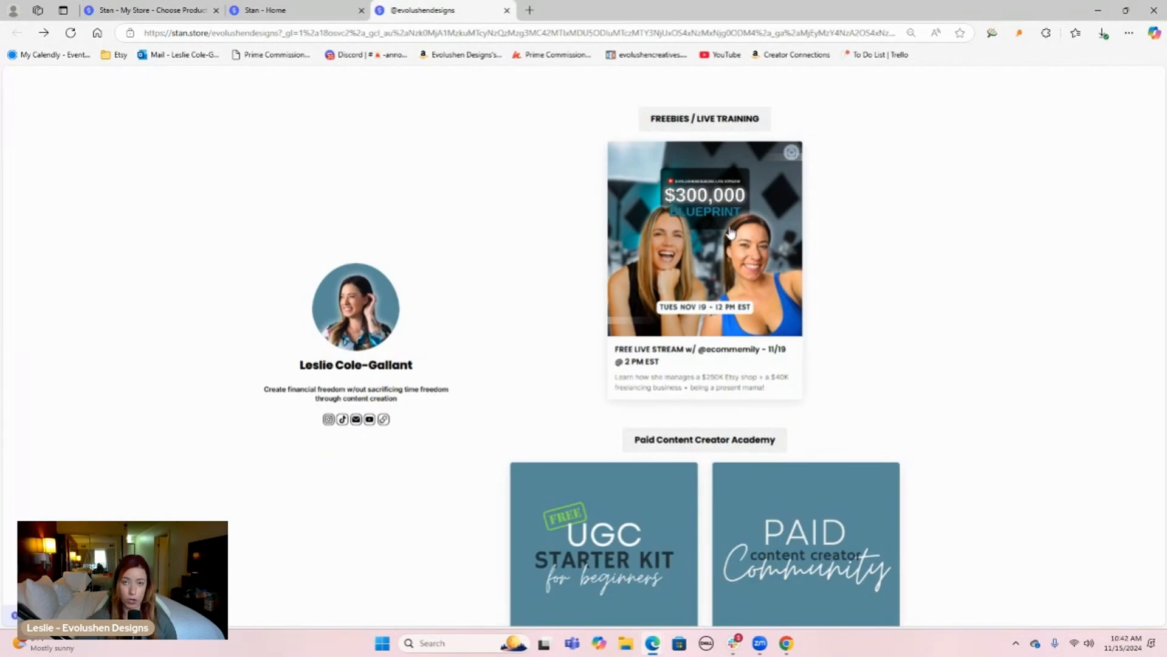
{"action": "left_click", "coordinate": [673, 255]}
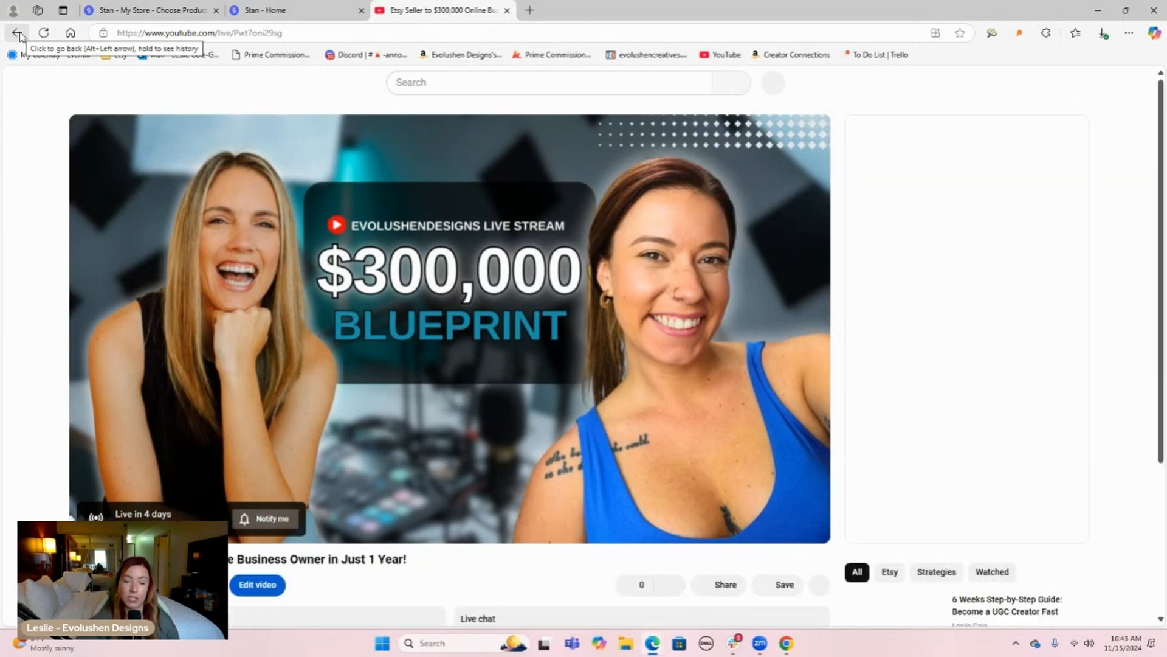
{"action": "left_click", "coordinate": [19, 34]}
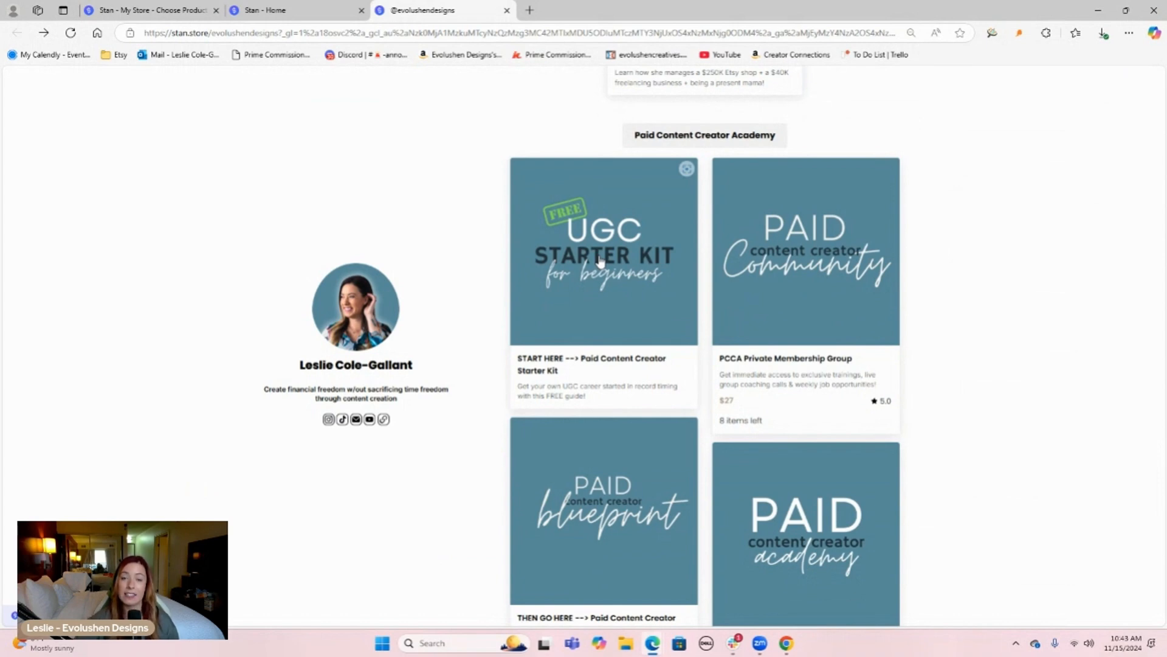
{"action": "left_click", "coordinate": [599, 262]}
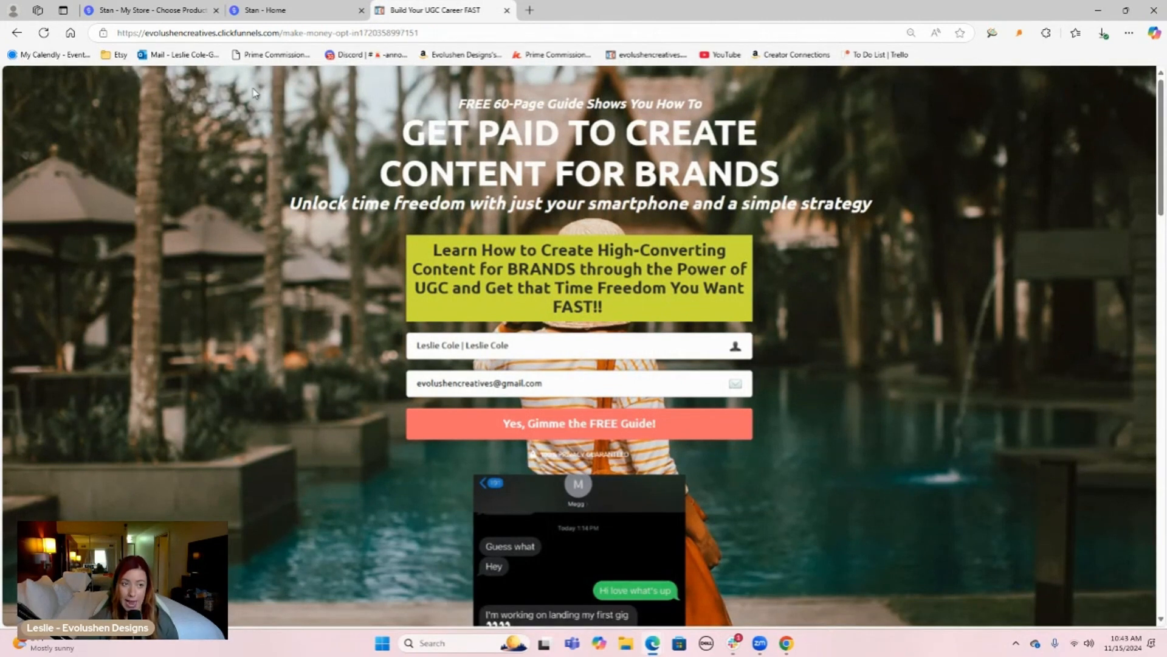
- Return to the Stan admin, open the external or affiliate link product form, and examine its style, URL, image and text settings
{"action": "left_click", "coordinate": [117, 5]}
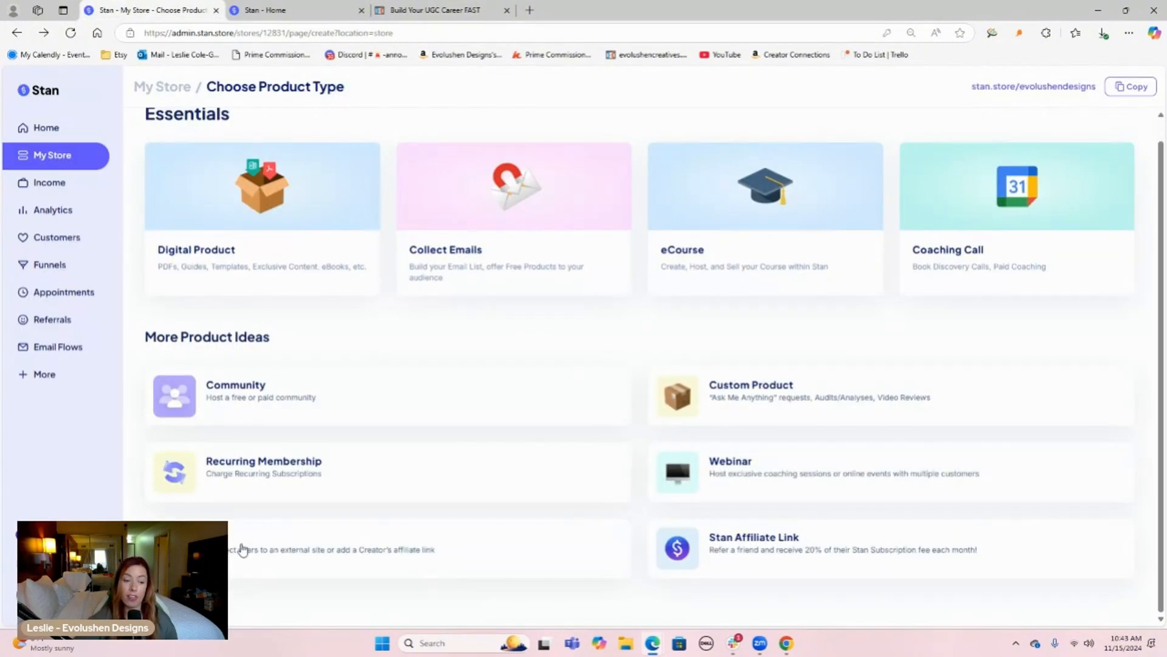
{"action": "left_click", "coordinate": [242, 547]}
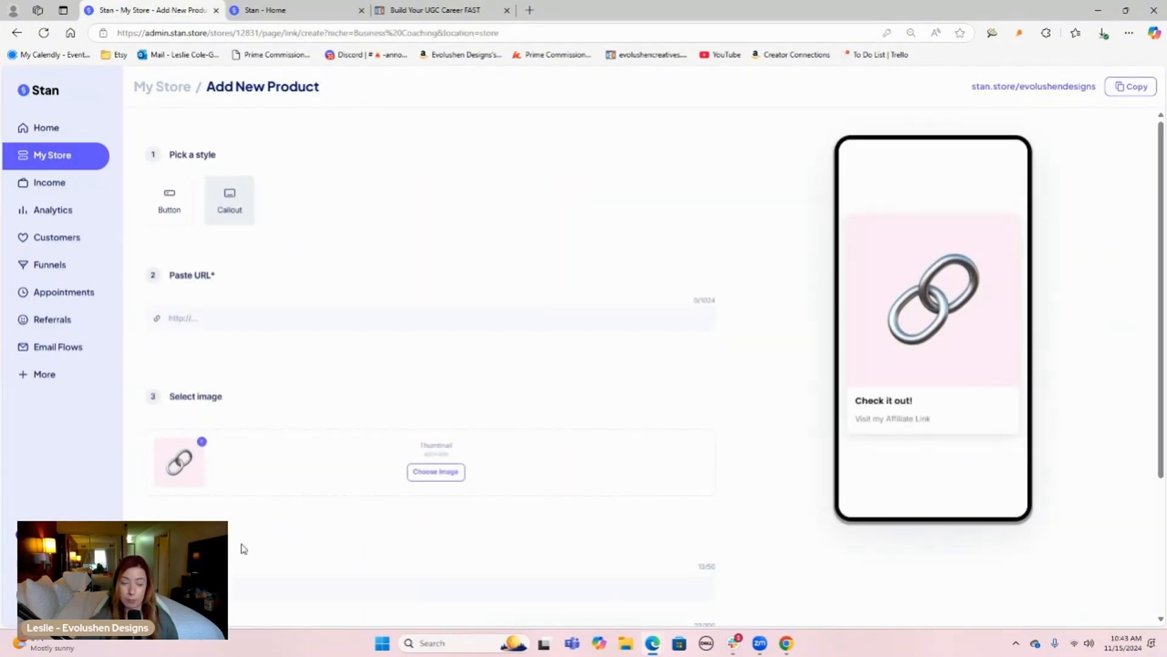
{"action": "scroll", "coordinate": [366, 488], "scroll_direction": "down", "scroll_amount": 4}
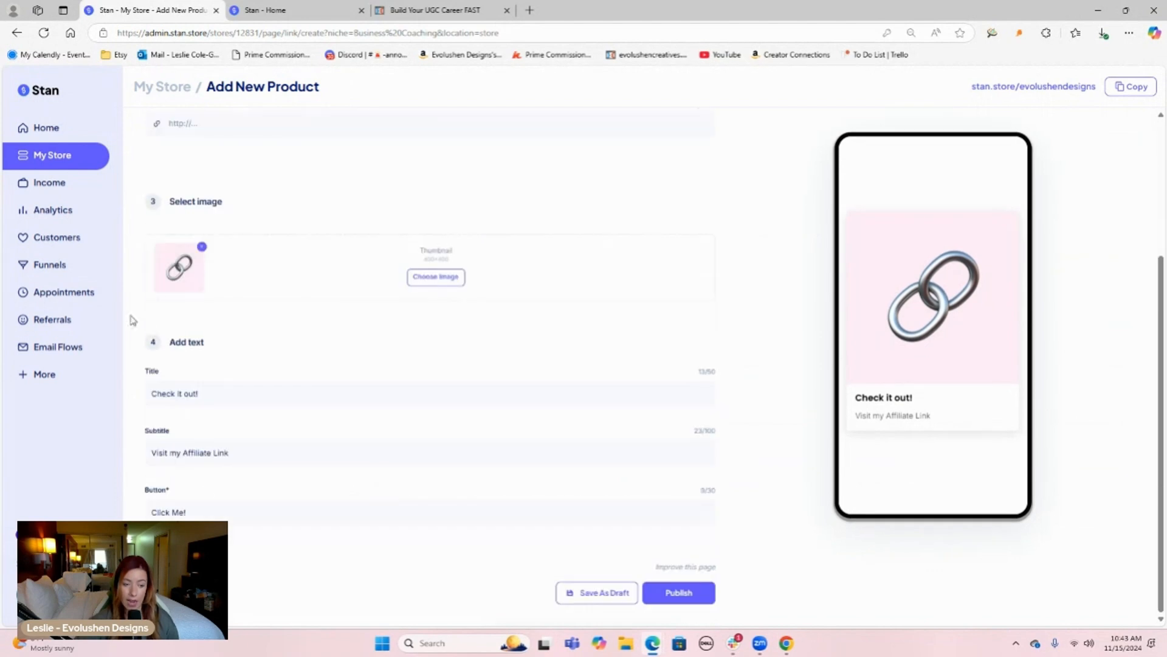
{"action": "scroll", "coordinate": [250, 486], "scroll_direction": "up", "scroll_amount": 4}
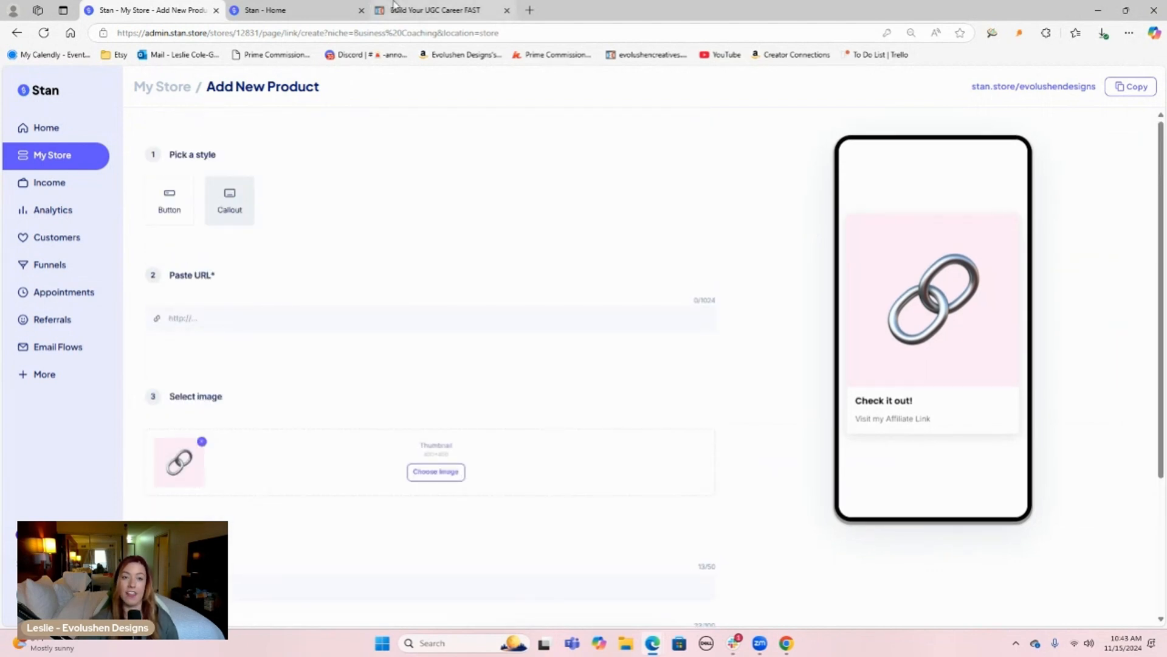
- Go back to the live store from the opt-in page and open the Paid Content Creator Academy external link
{"action": "left_click", "coordinate": [435, 10]}
{"action": "left_click", "coordinate": [14, 33]}
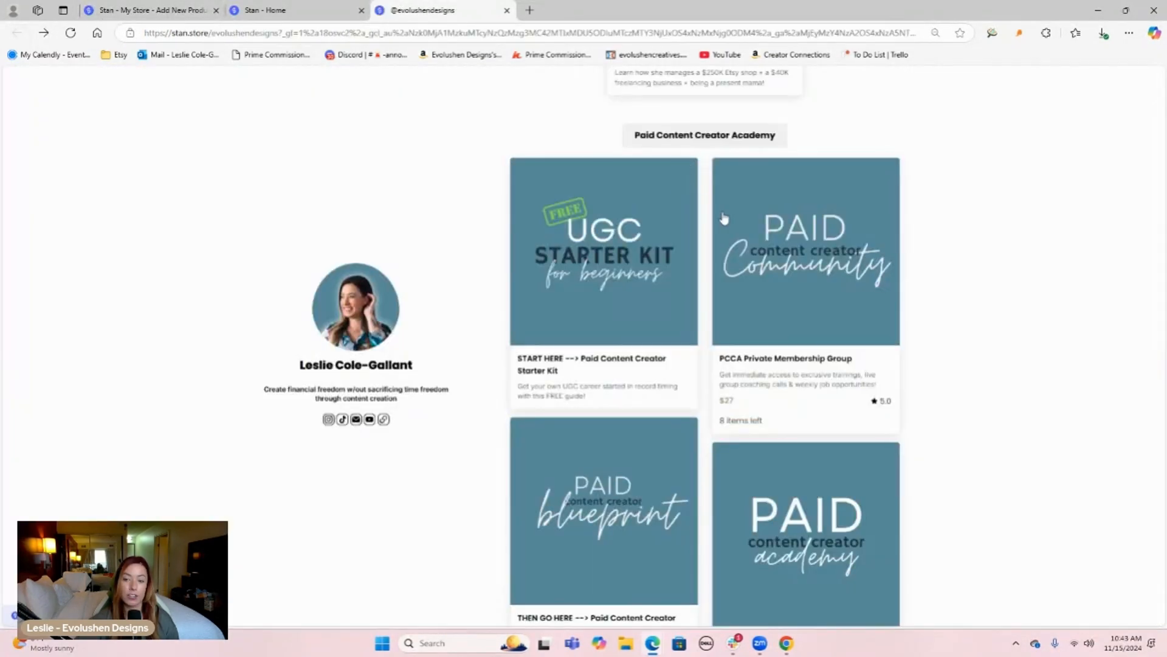
{"action": "scroll", "coordinate": [667, 334], "scroll_direction": "down", "scroll_amount": 3}
{"action": "left_click", "coordinate": [888, 268]}
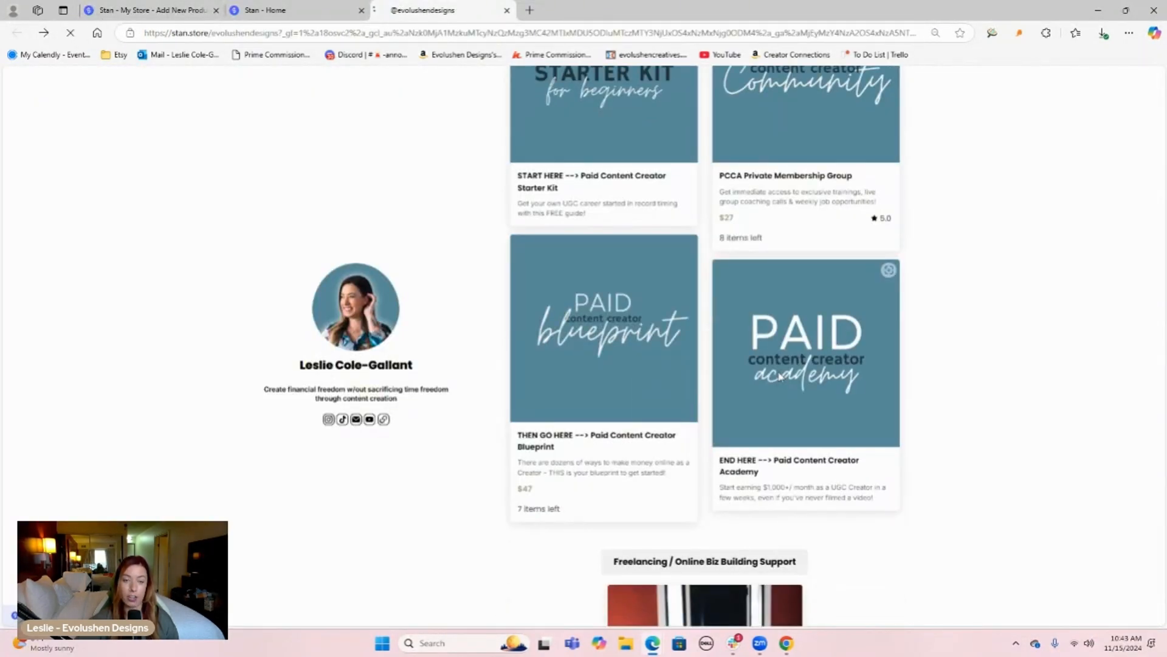